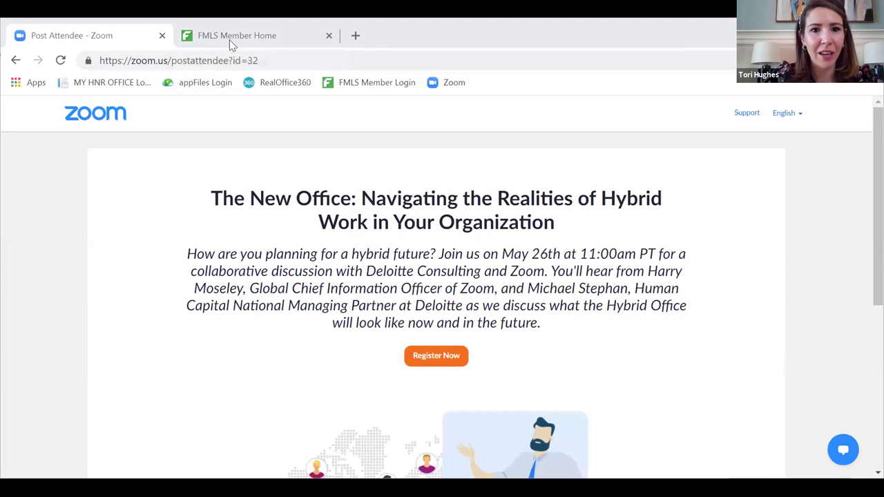
Search for appfiles in a new tab and go to the appFiles account Home page
click(355, 35)
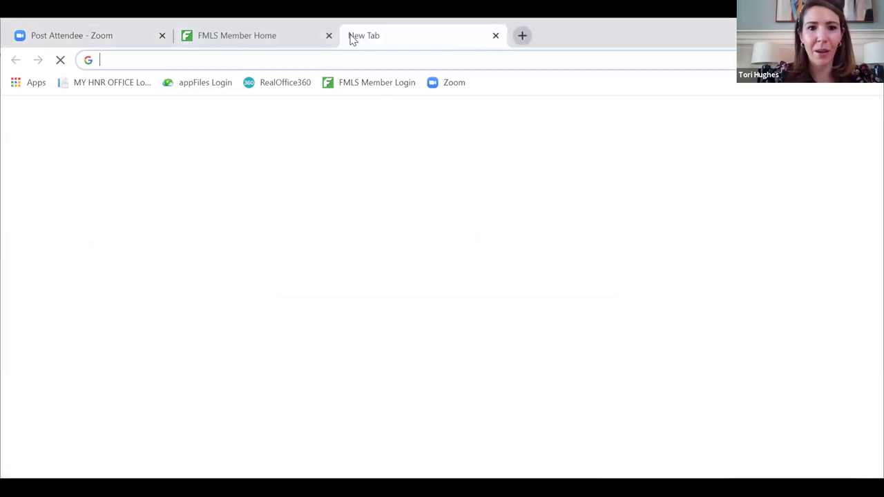
text(appfiles)
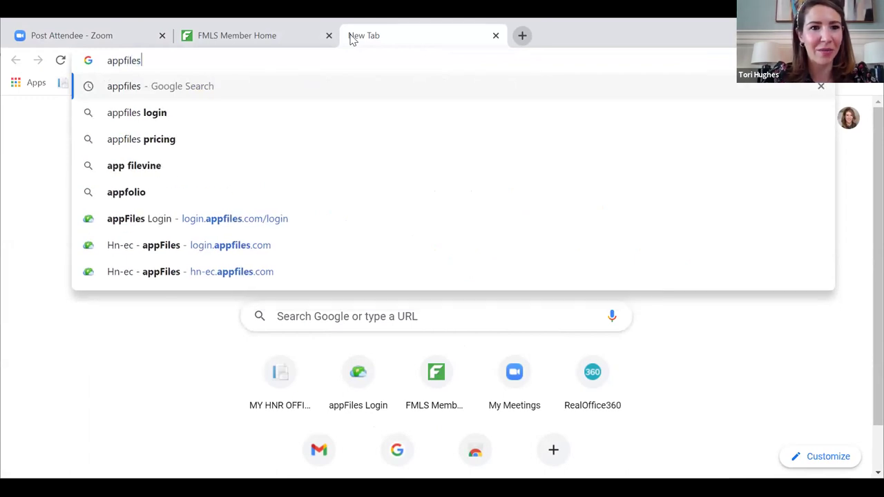
key(Return)
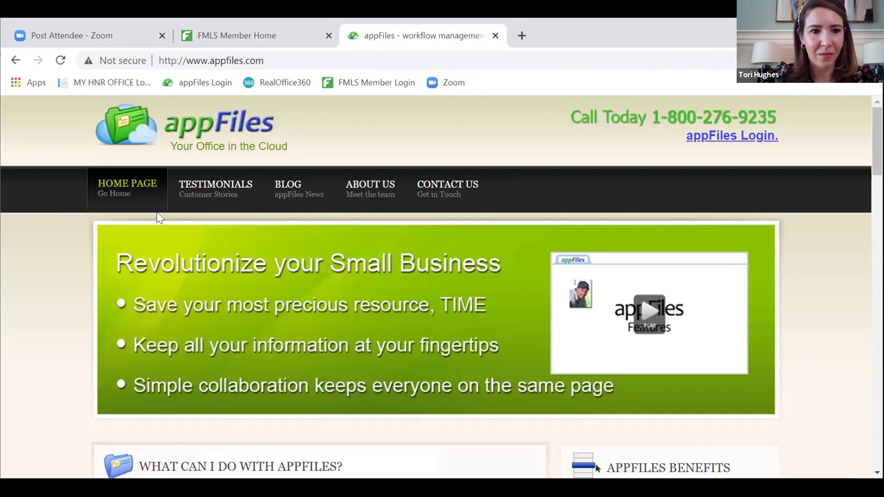
scroll(156, 216, down, 2)
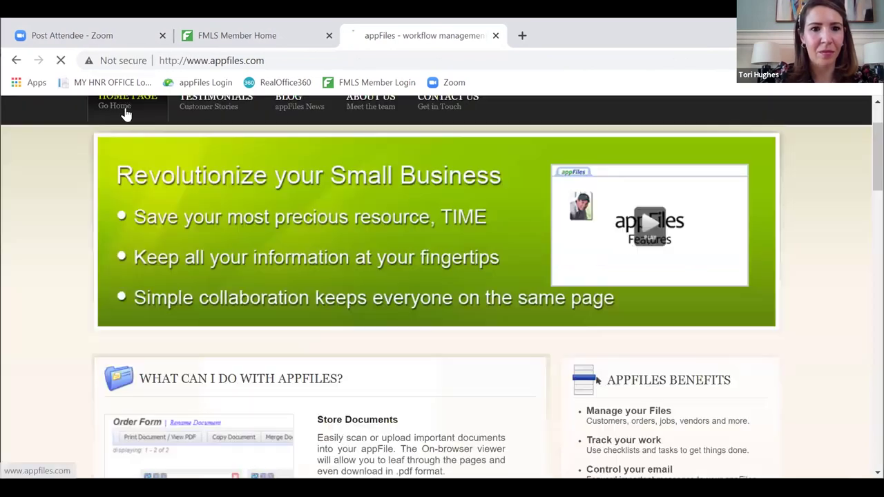
click(124, 113)
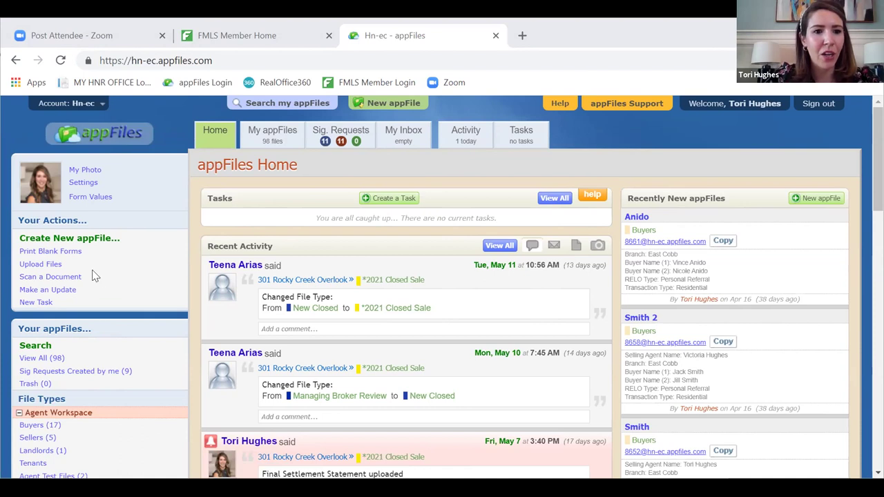
Open the Create New appFile form in a new tab, name it Smith, and choose the Buyers file type
right_click(59, 237)
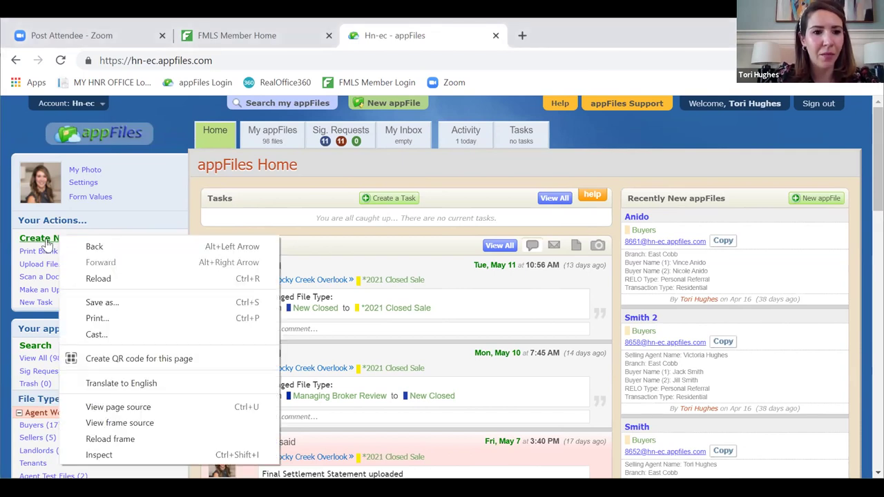
click(47, 241)
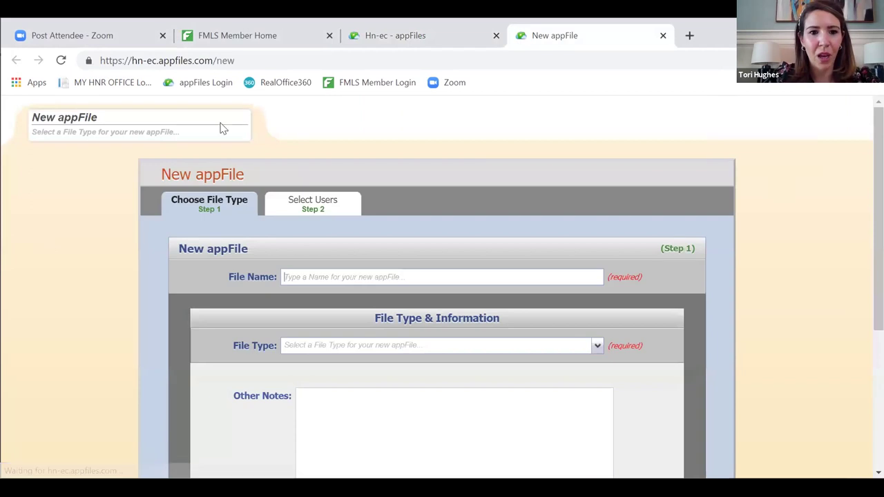
right_click(383, 278)
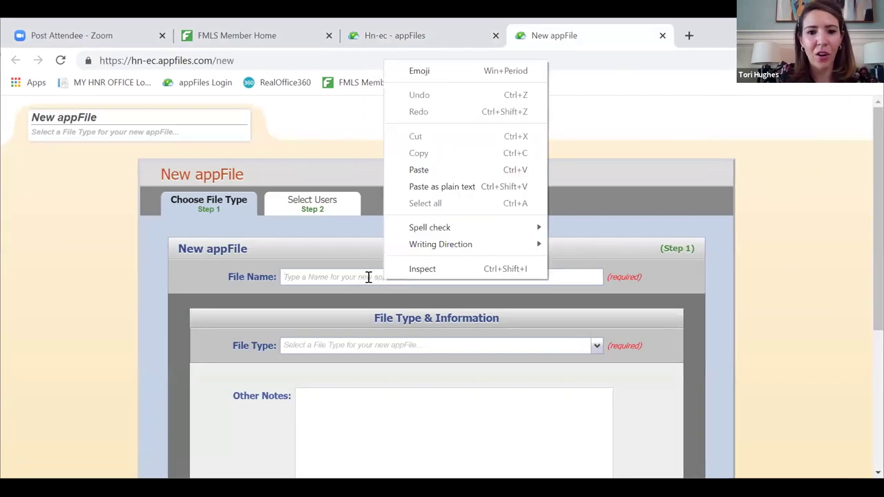
click(368, 277)
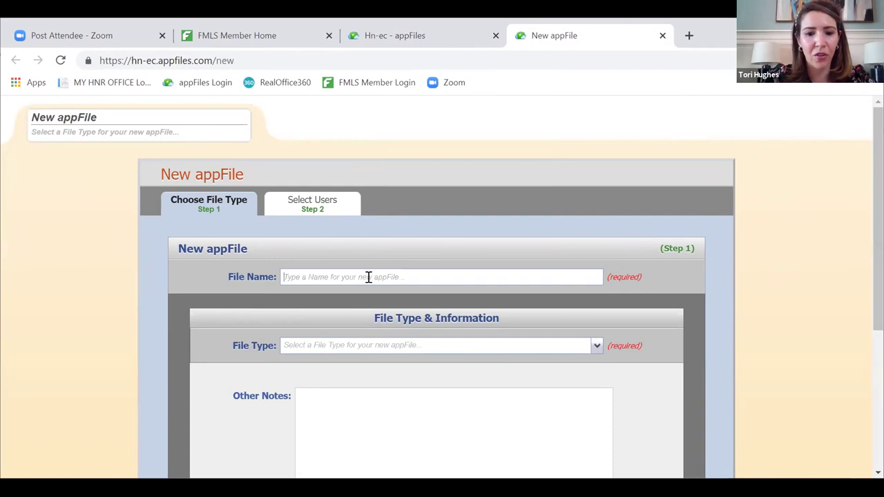
text(Smith)
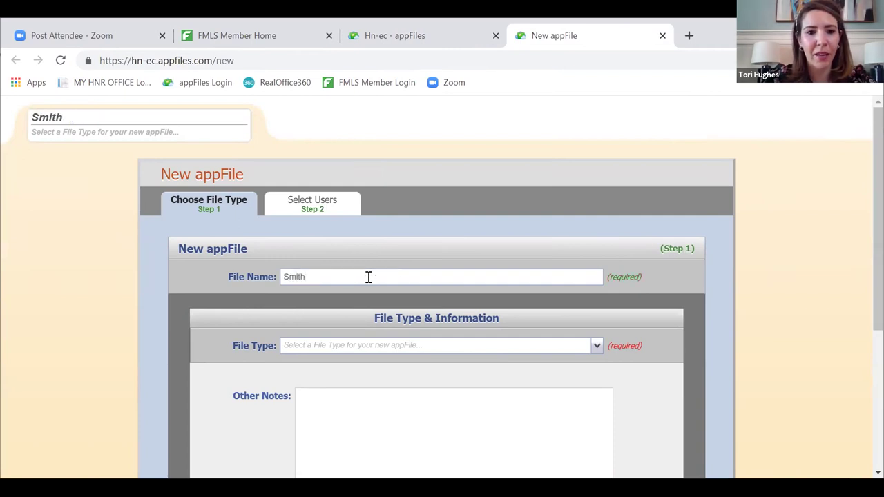
click(393, 346)
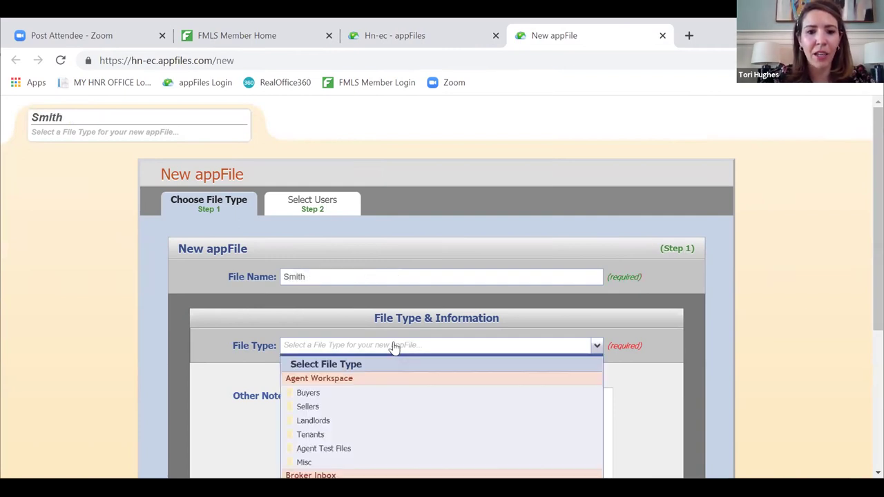
click(308, 392)
right_click(304, 316)
scroll(304, 316, down, 1)
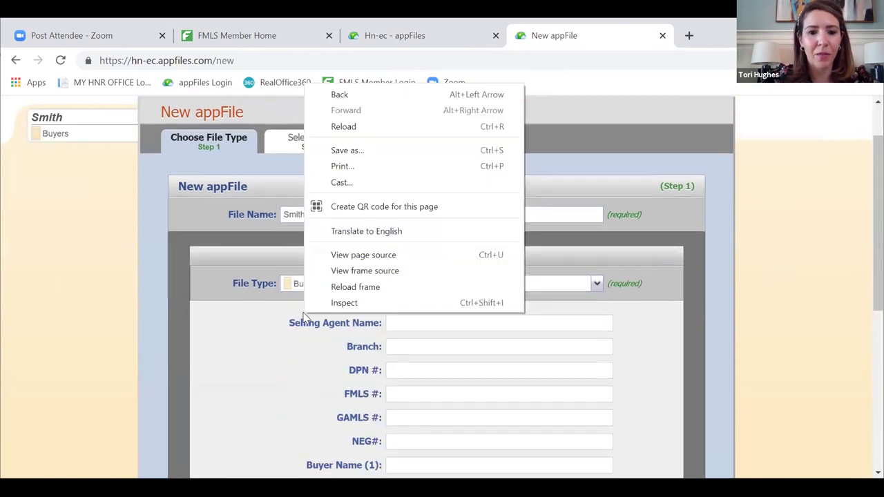
scroll(291, 335, down, 1)
Enter the selling agent's name and East Cobb as the branch
click(279, 339)
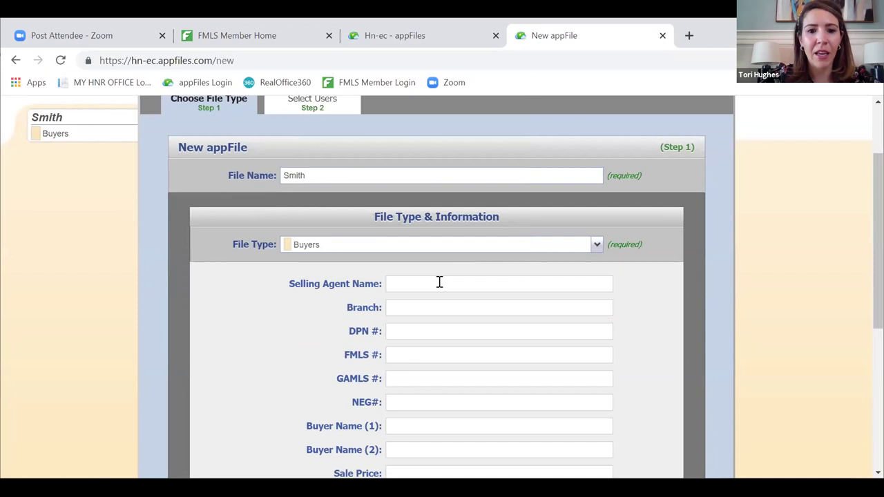
click(439, 281)
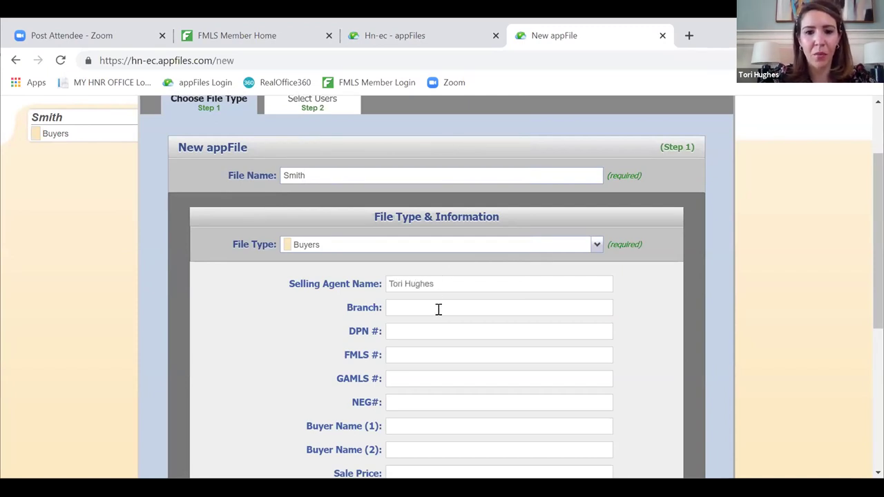
click(436, 307)
text(East Cobb)
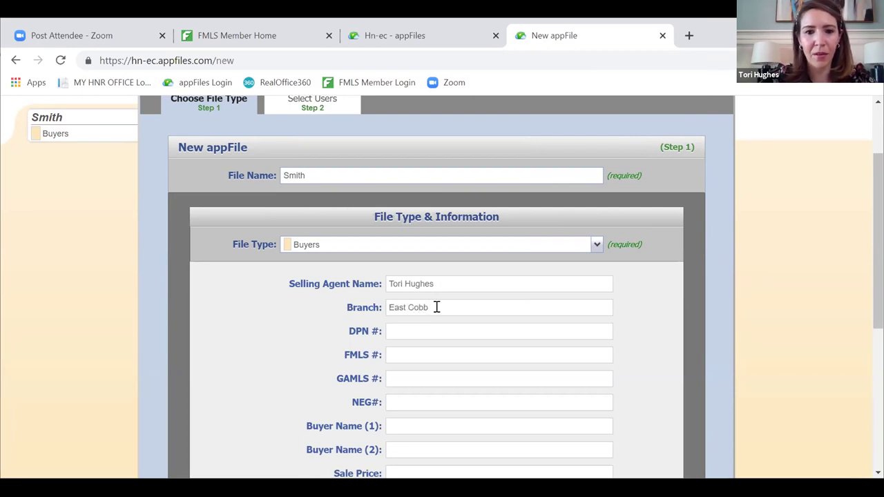
scroll(449, 339, down, 2)
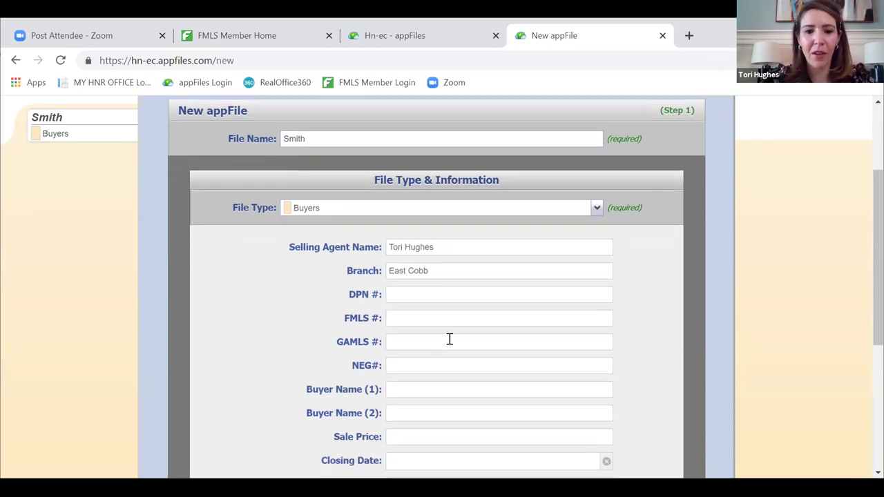
scroll(448, 338, down, 1)
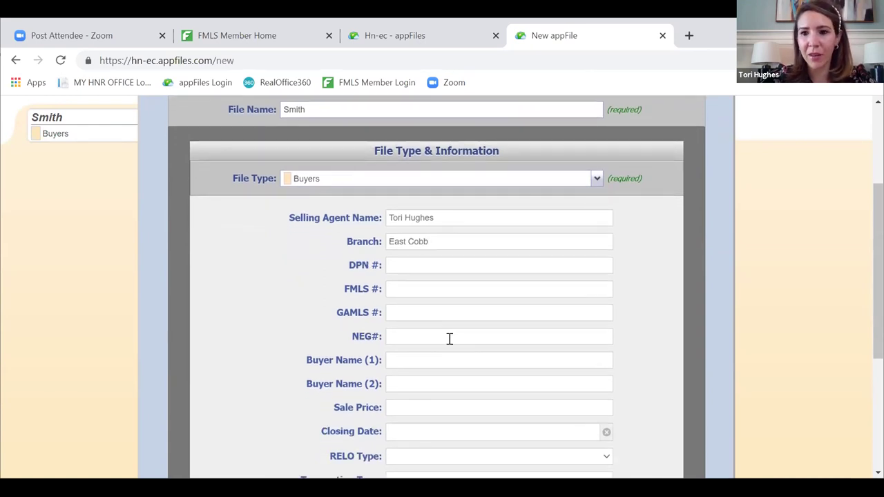
scroll(448, 338, down, 1)
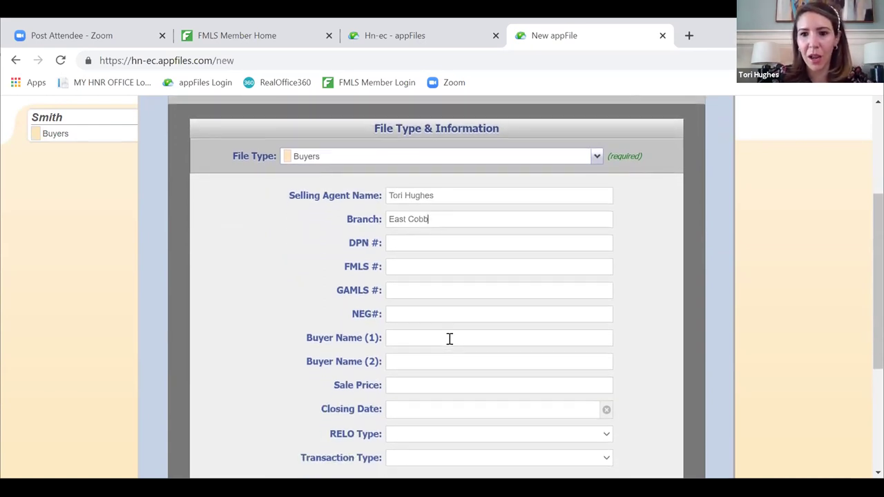
scroll(453, 293, down, 2)
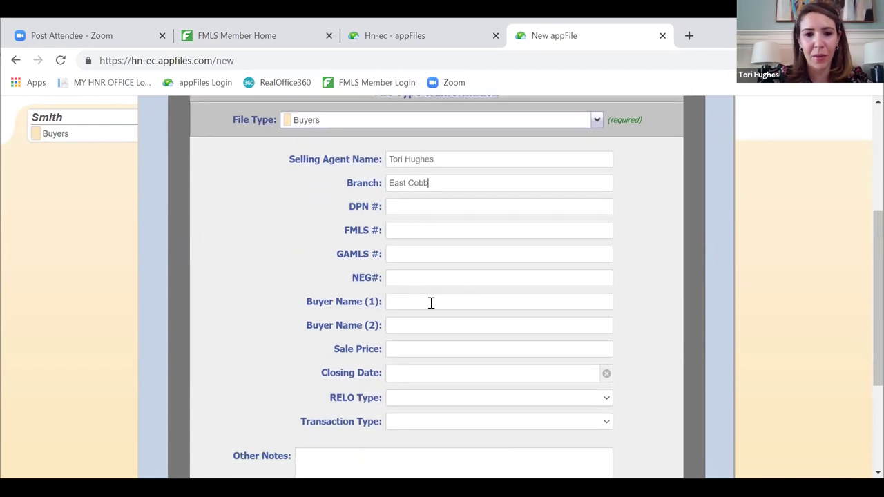
Fill in the first and second buyers' full names in Buyer Name (1) and (2)
click(431, 302)
right_click(430, 303)
click(401, 307)
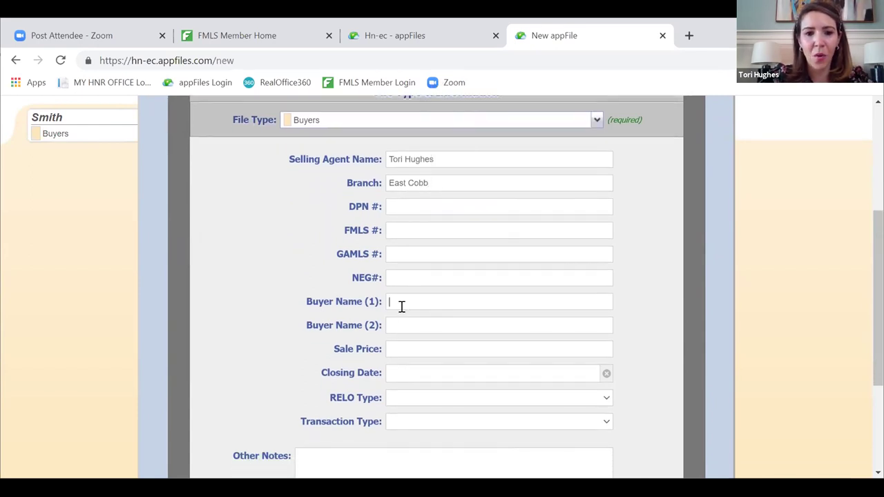
text(Ja)
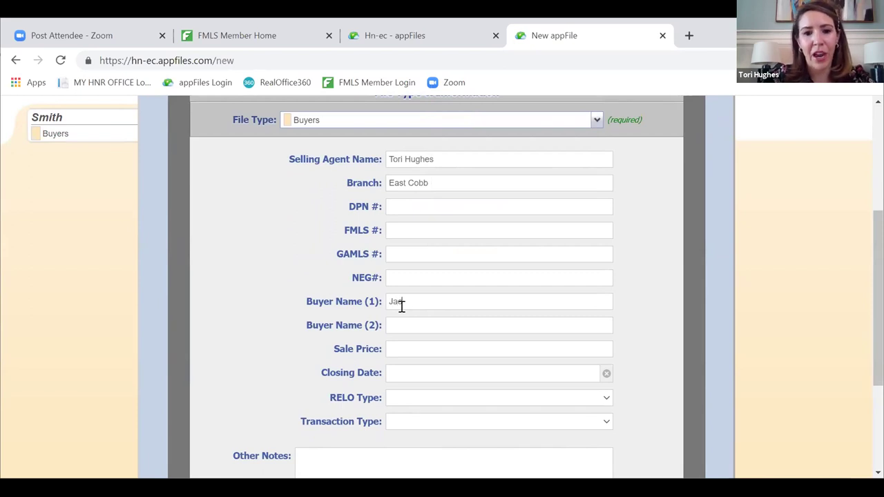
text(ck Smith)
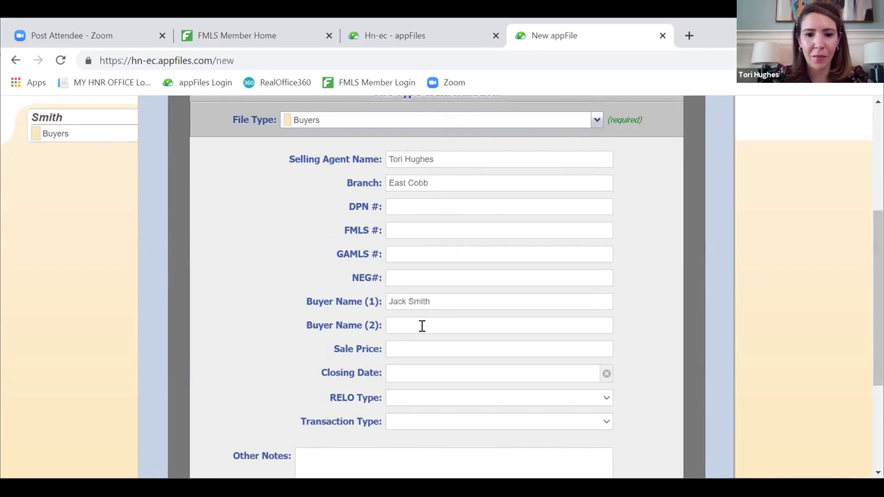
click(421, 324)
text(Jil)
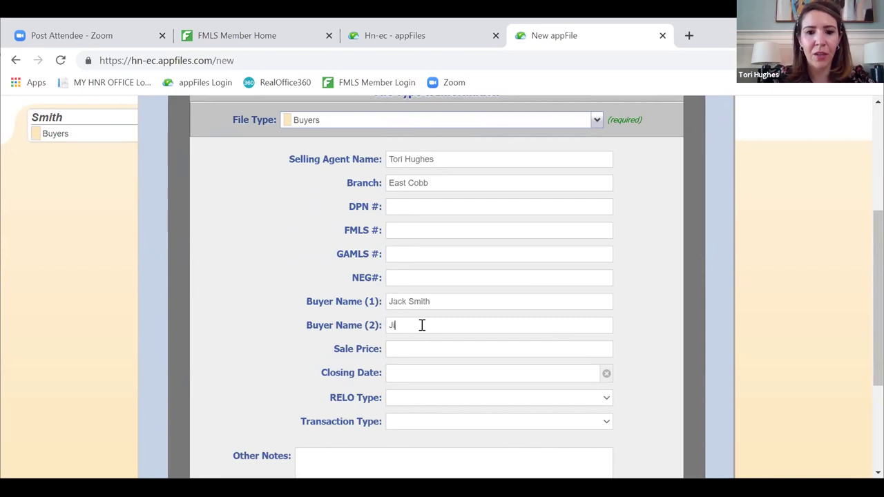
key(BackSpace)
key(BackSpace)
text(ill Smith)
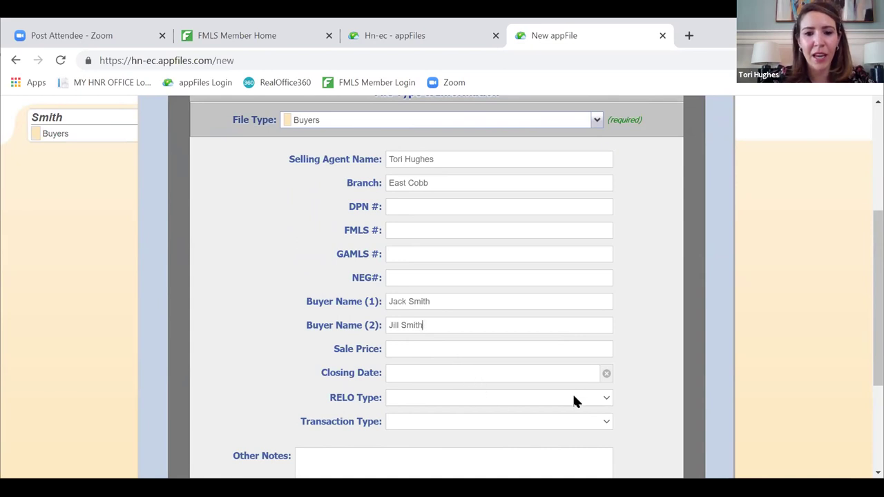
Set RELO Type to Personal Referral and Transaction Type to Residential
click(605, 397)
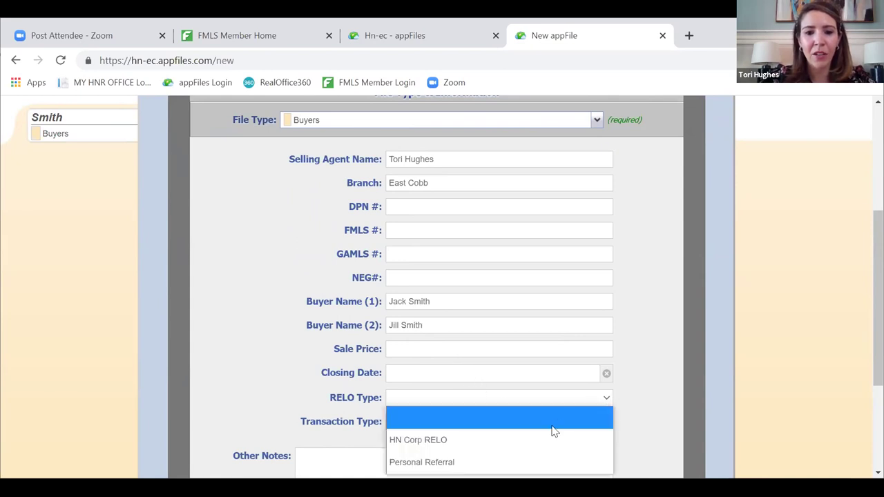
click(526, 462)
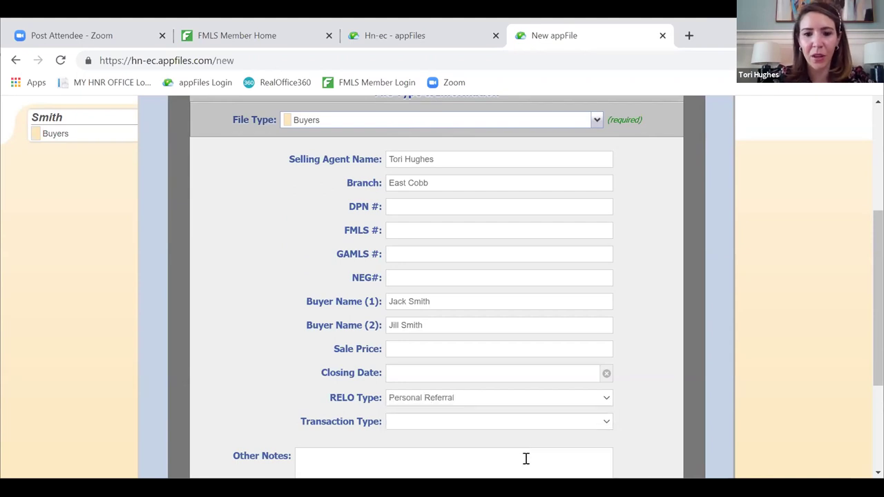
click(606, 423)
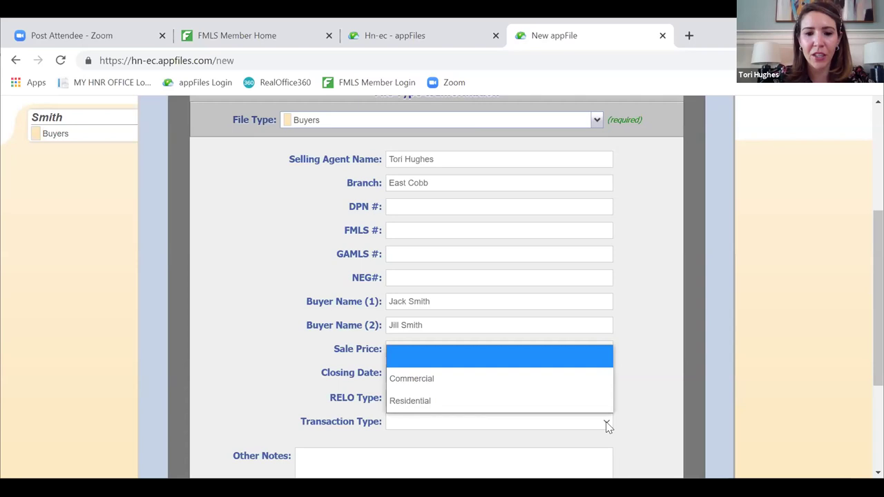
click(563, 403)
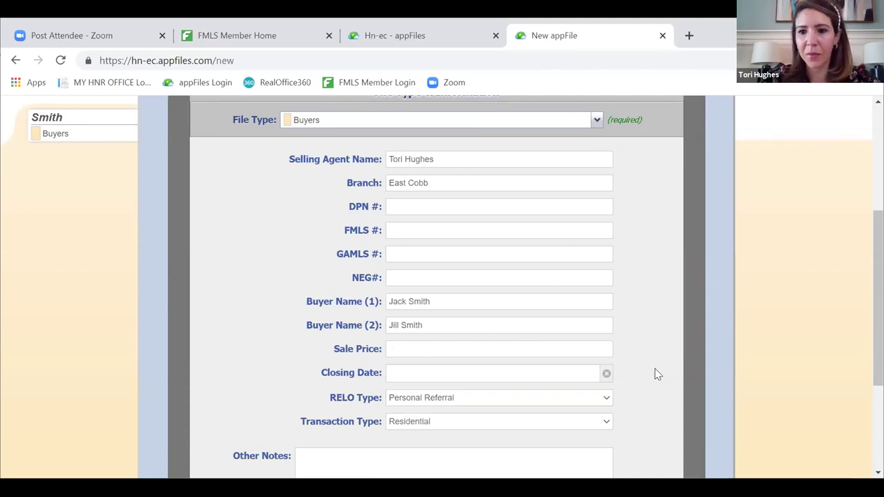
Advance the Smith appFile to Step 2, Select Users
scroll(656, 369, down, 2)
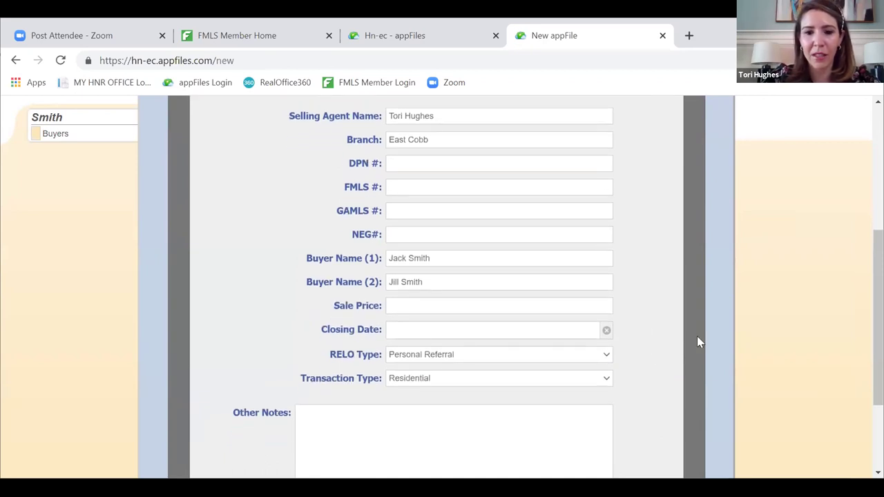
scroll(657, 388, down, 3)
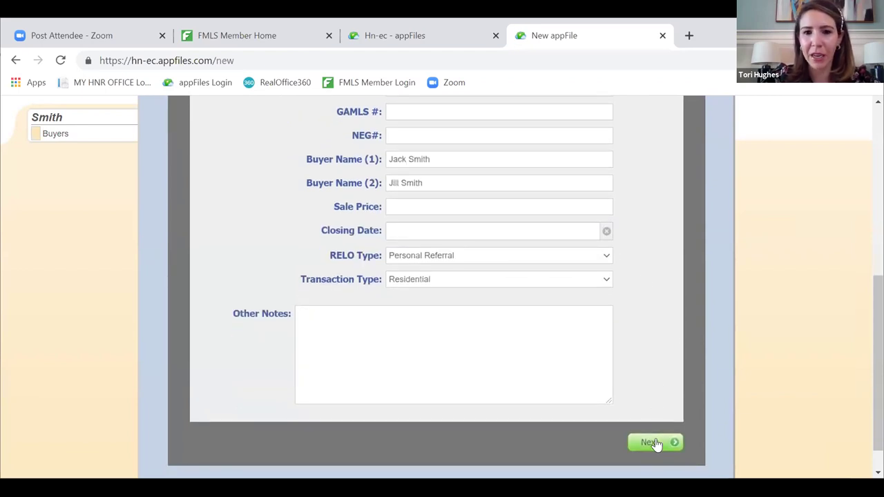
right_click(656, 439)
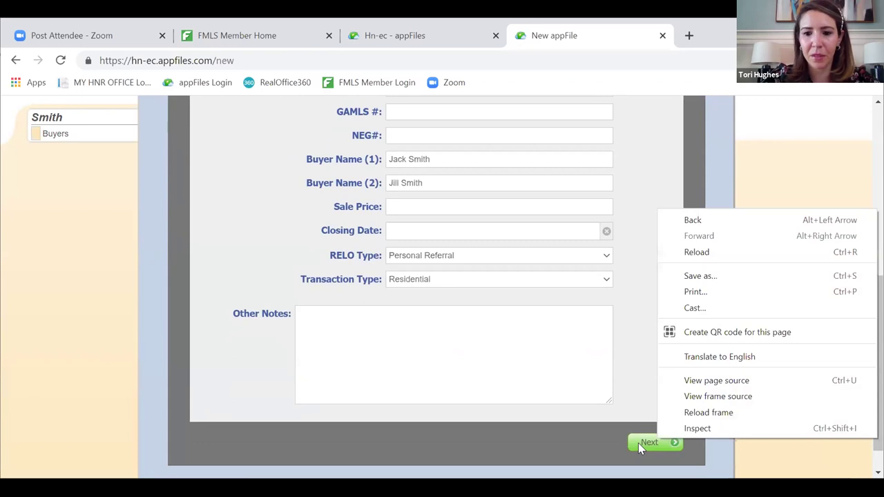
right_click(638, 443)
click(649, 447)
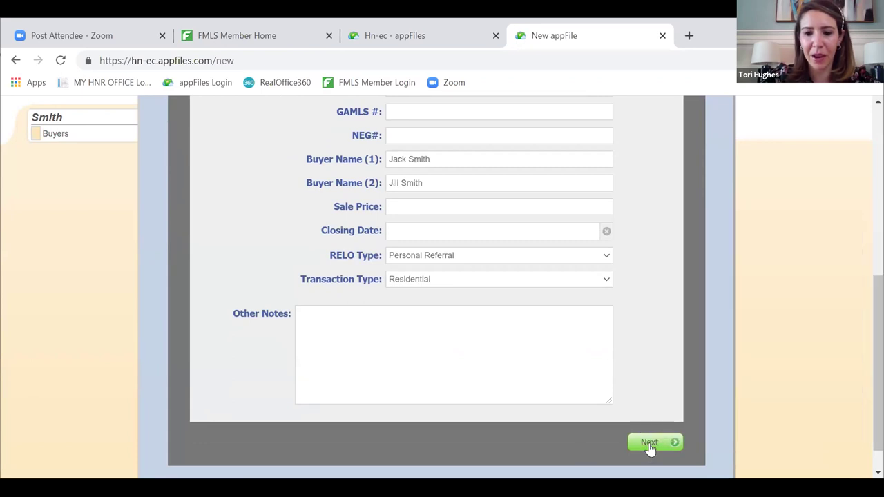
click(649, 442)
scroll(525, 228, down, 1)
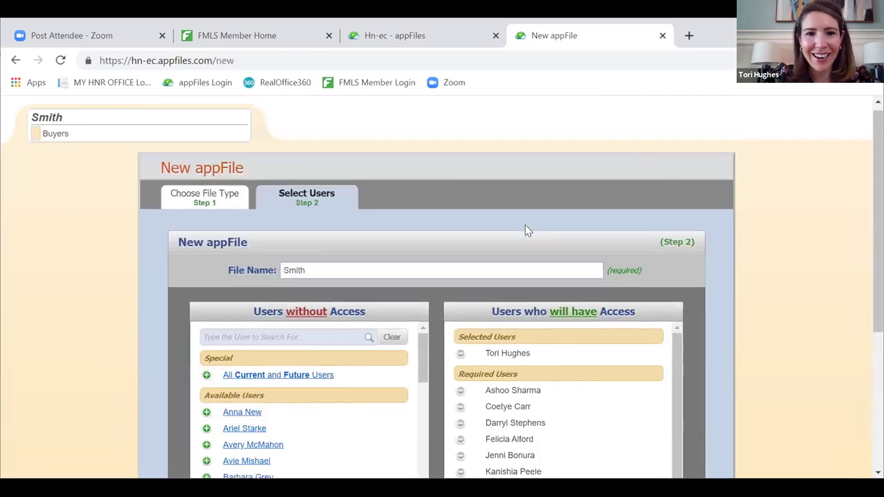
Move one more user from Available Users to Selected Users
scroll(525, 230, down, 1)
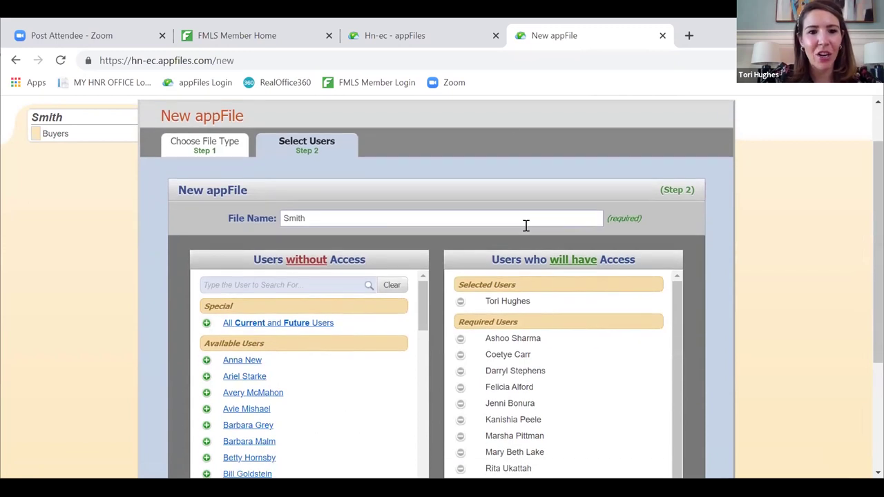
scroll(461, 172, down, 1)
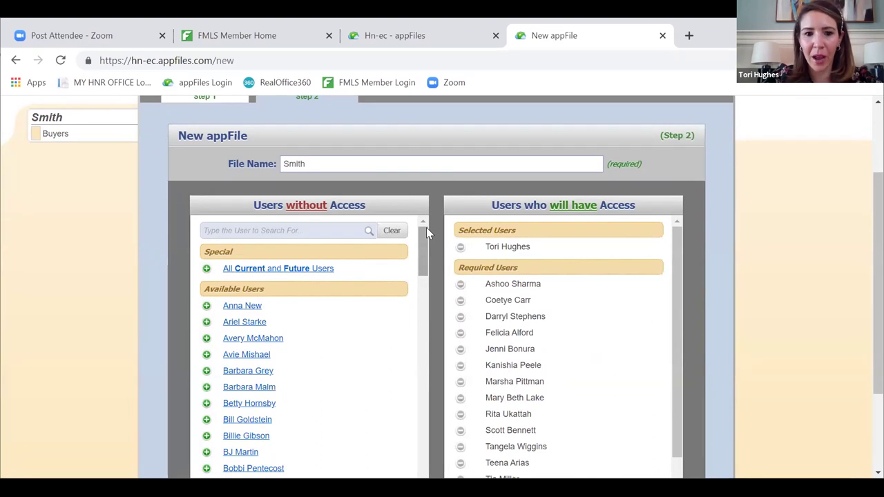
scroll(433, 265, down, 1)
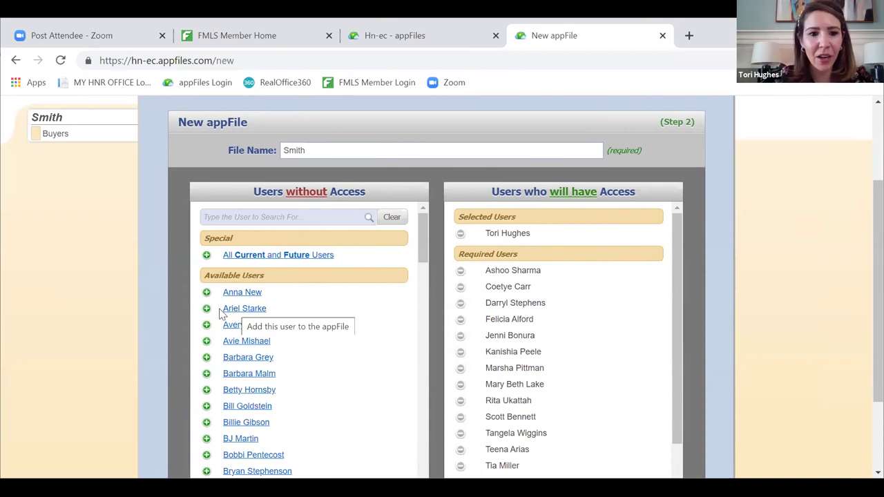
click(207, 310)
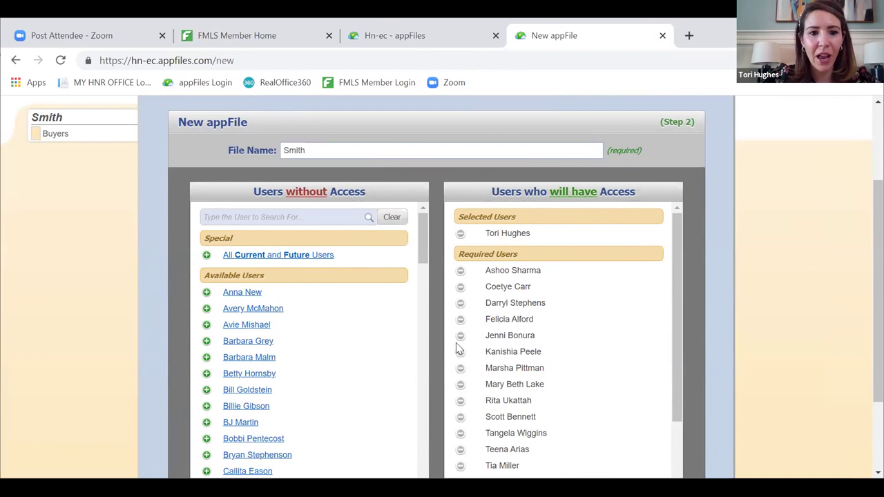
Create the Smith appFile
scroll(489, 368, down, 3)
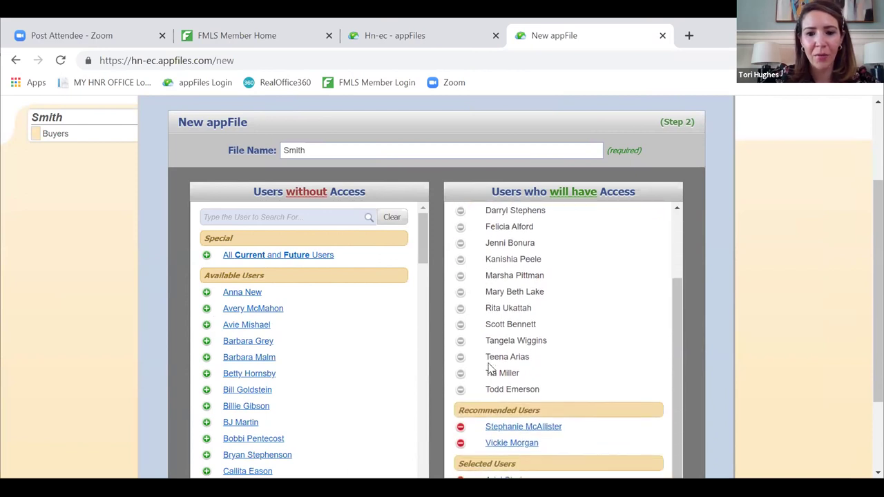
scroll(489, 368, down, 2)
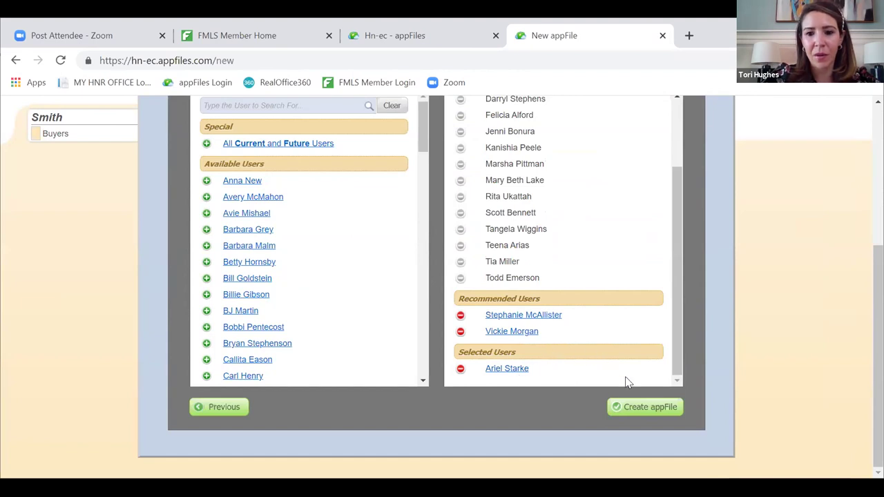
click(637, 407)
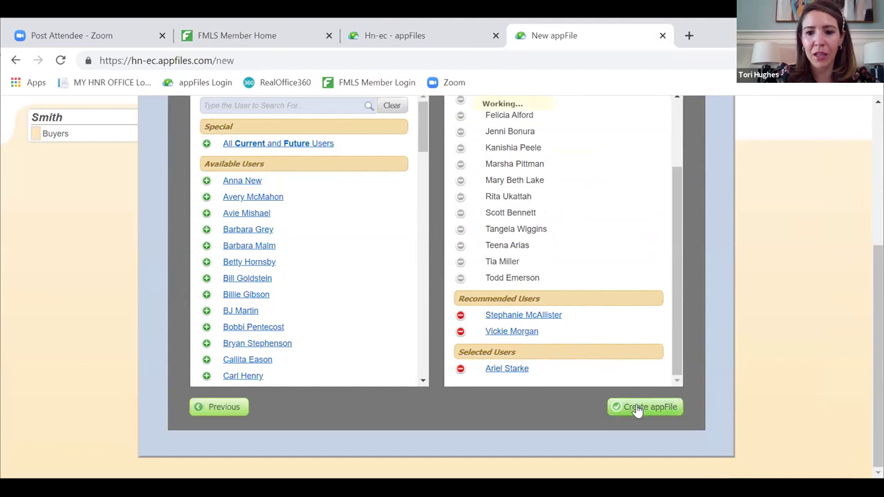
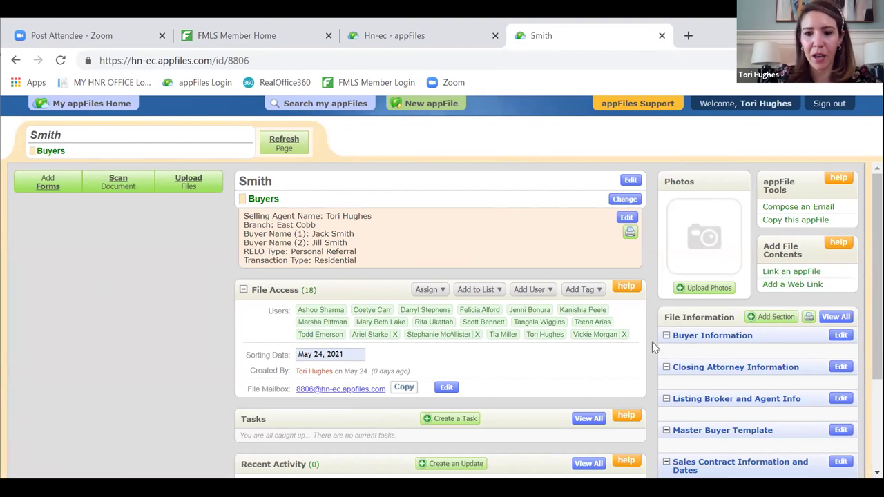
Scroll the new buyers appFile overview down to the empty File Information sections
scroll(652, 345, down, 1)
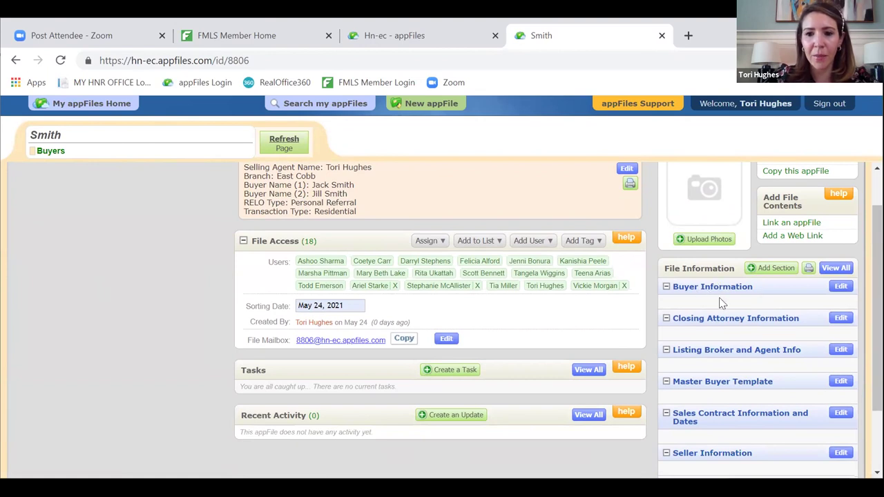
Enter the buyer name, then the first buyer's full name and e-mail, in Buyer Information
click(841, 287)
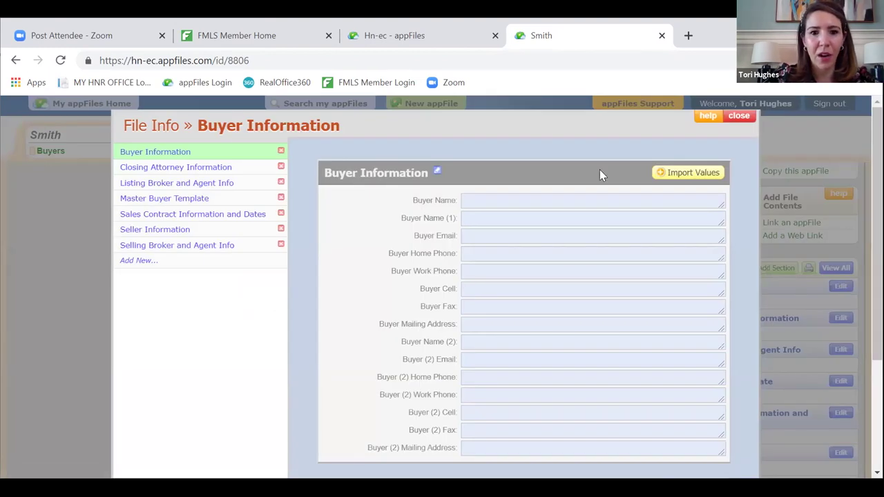
right_click(565, 201)
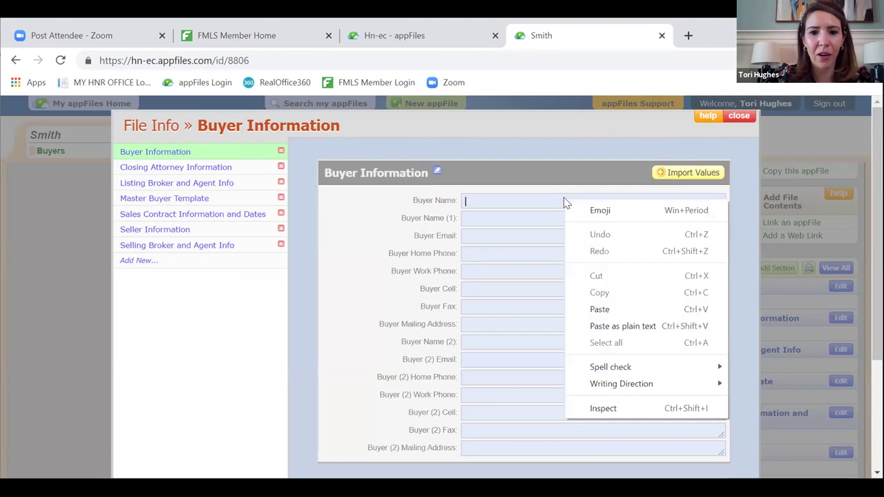
click(531, 203)
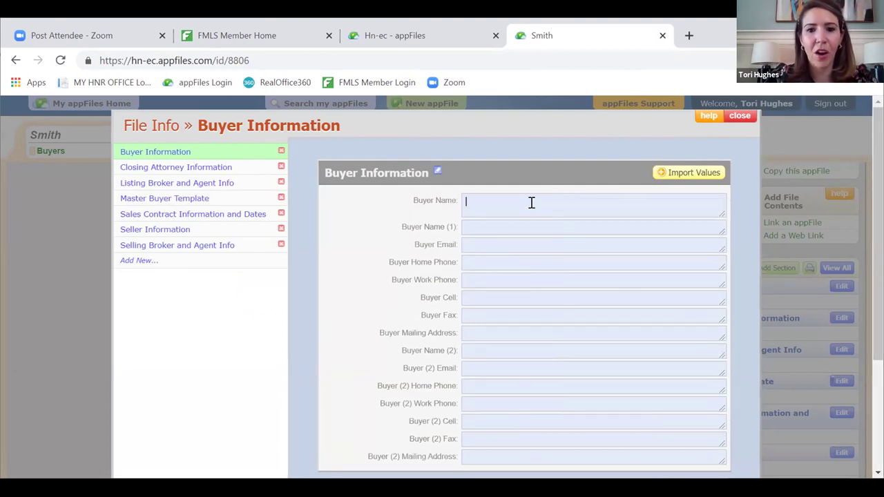
text(Smith)
key(BackSpace)
key(BackSpace)
key(BackSpace)
key(BackSpace)
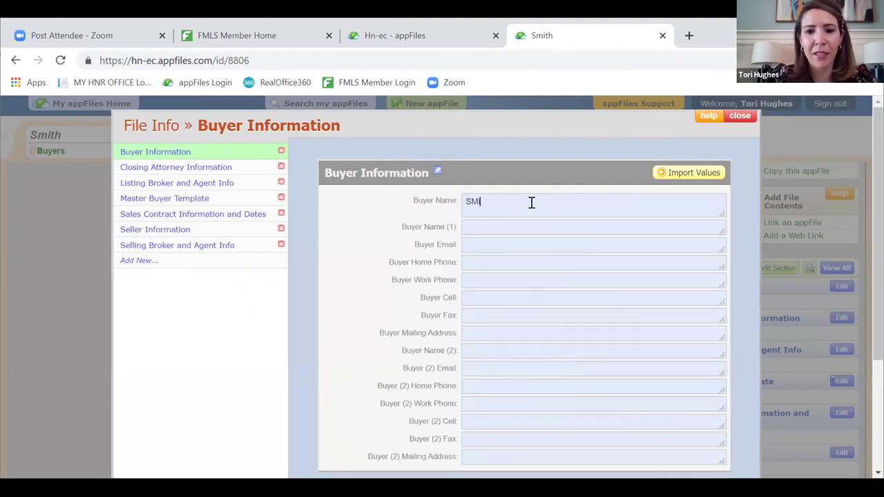
text(mith)
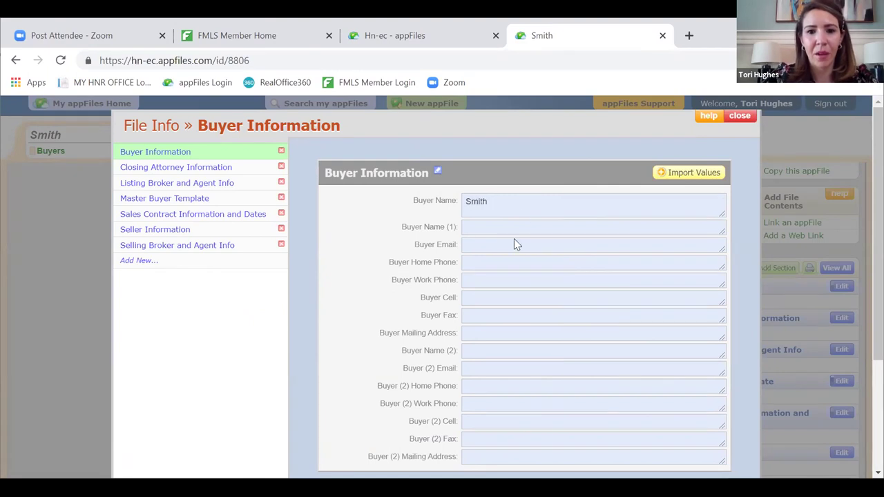
click(514, 225)
text(J)
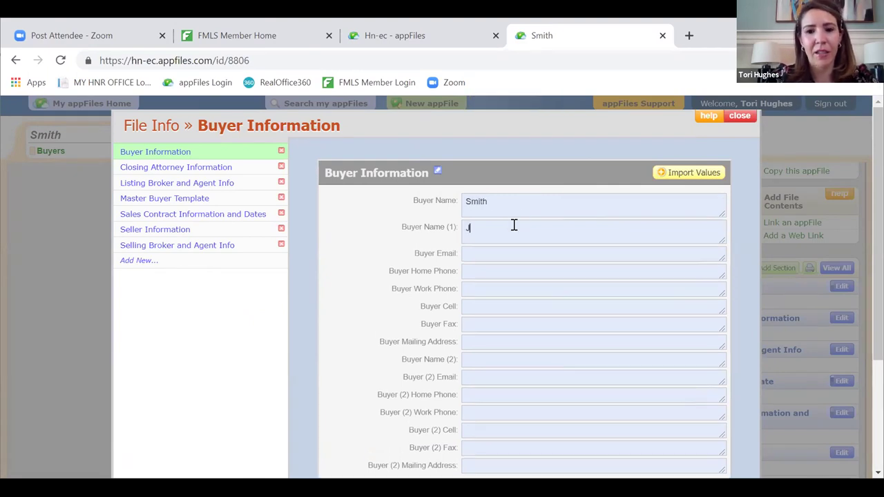
text(ack Smith)
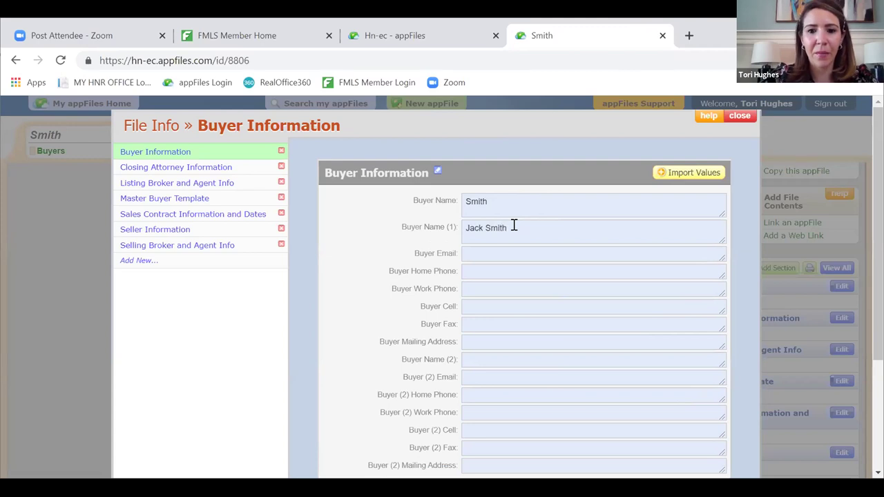
click(506, 252)
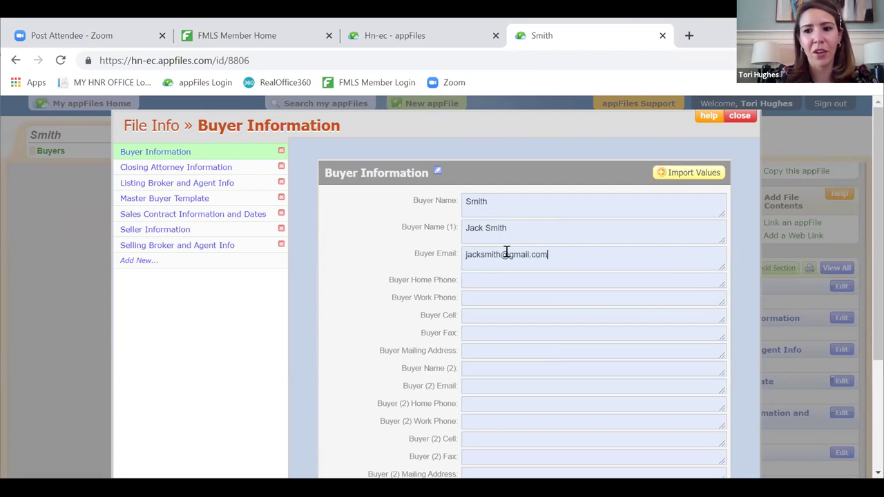
Add the second buyer's full name and e-mail, then close the Buyer Information editor
scroll(507, 302, down, 2)
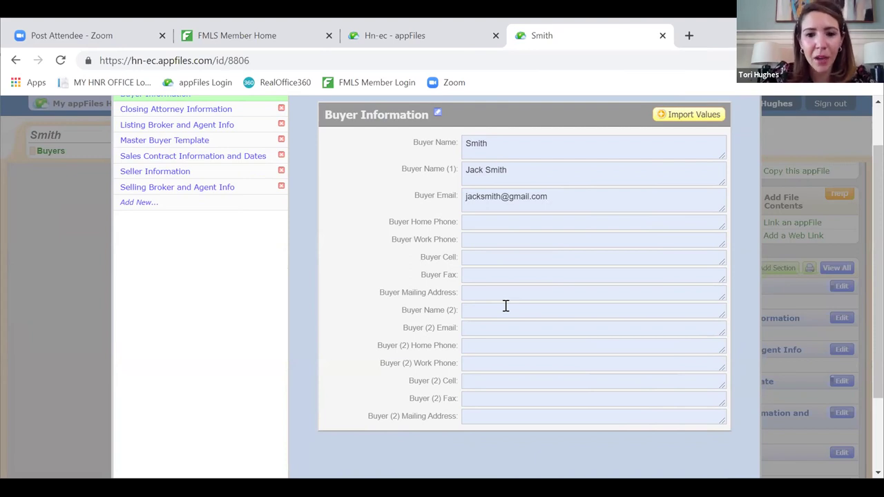
click(500, 311)
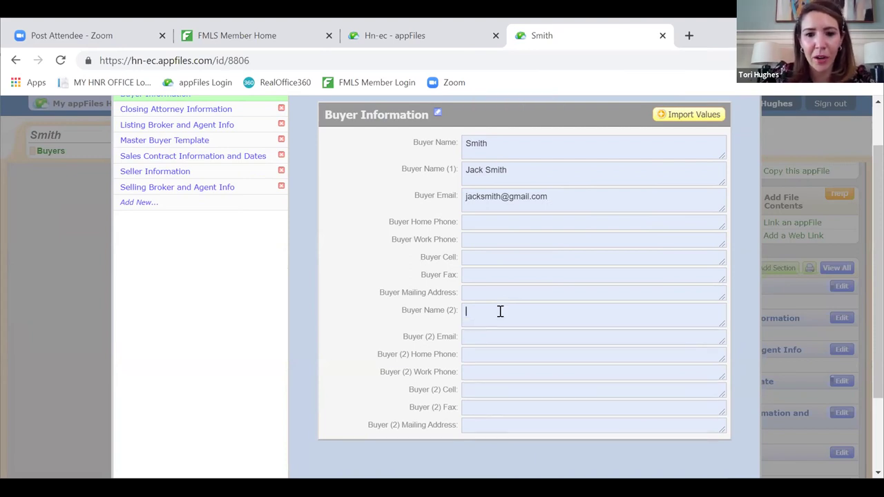
text(Jill Smith)
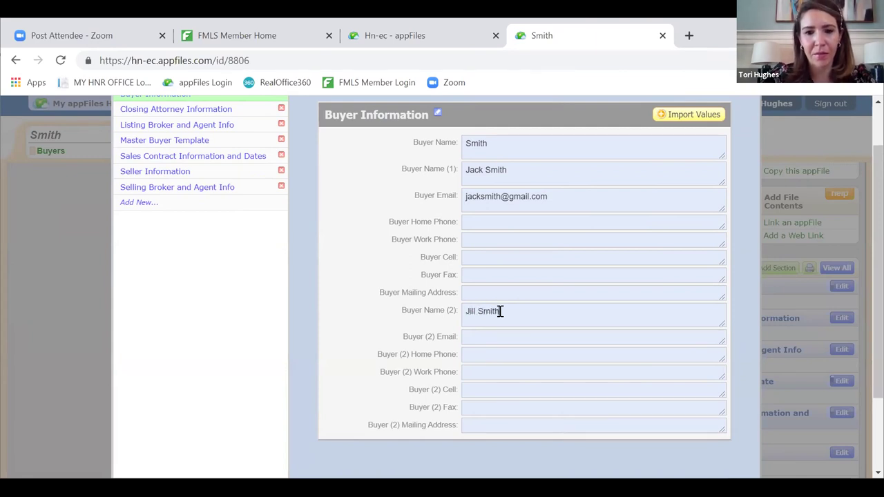
click(492, 337)
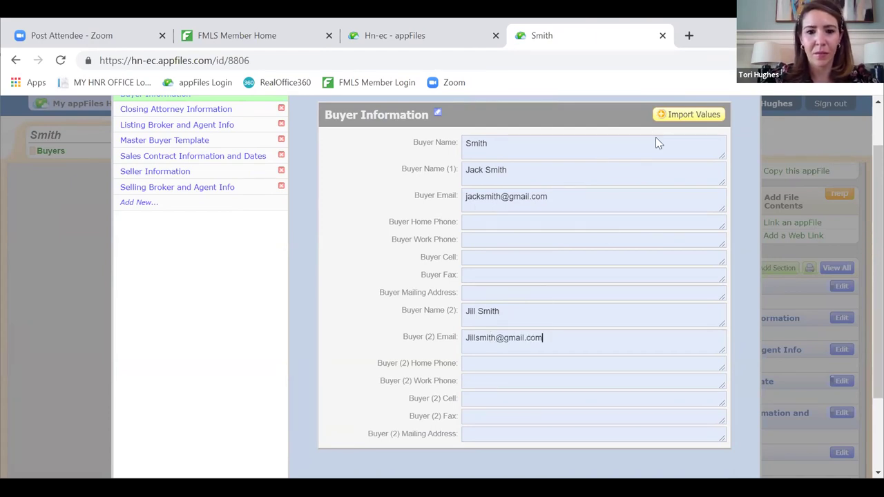
scroll(504, 253, up, 1)
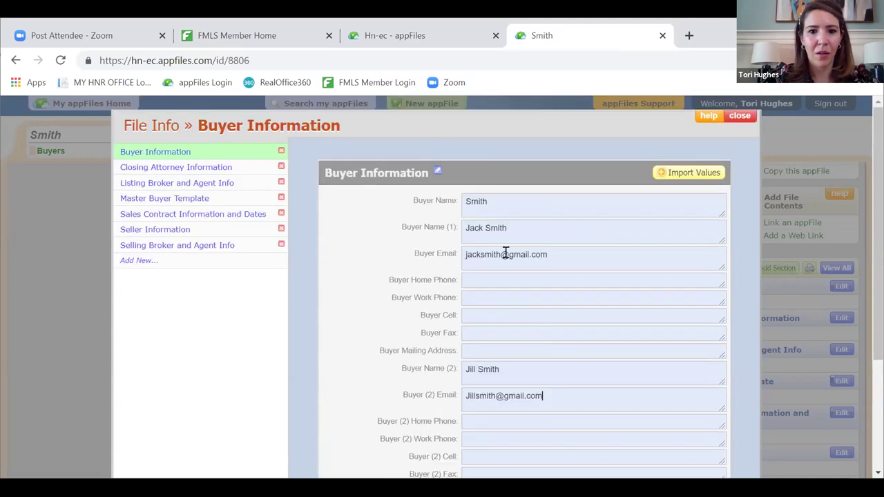
scroll(596, 153, down, 3)
scroll(597, 153, up, 3)
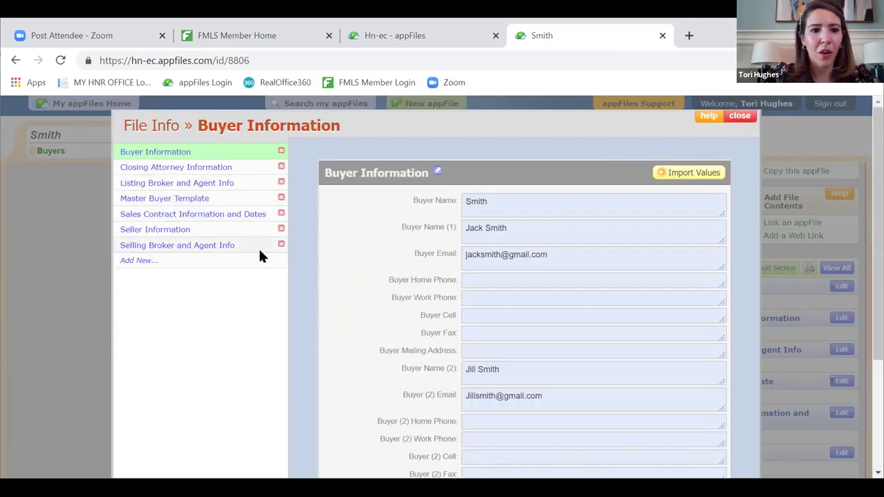
click(248, 355)
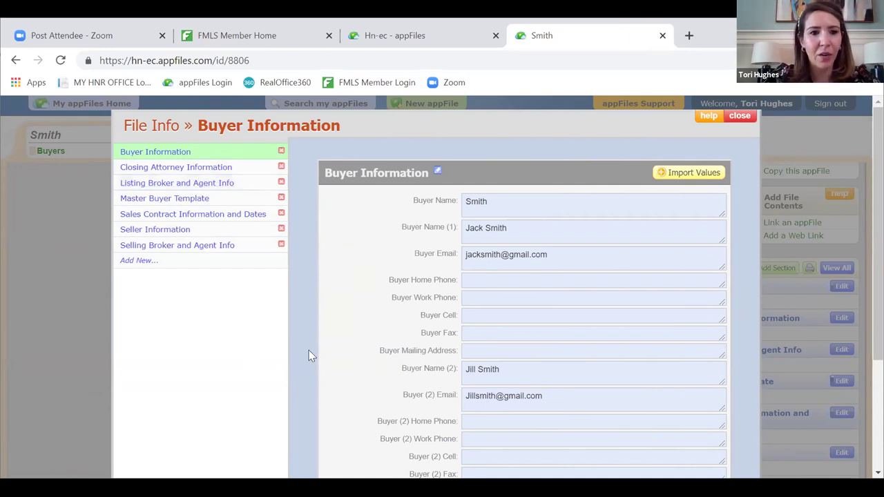
click(744, 120)
click(808, 211)
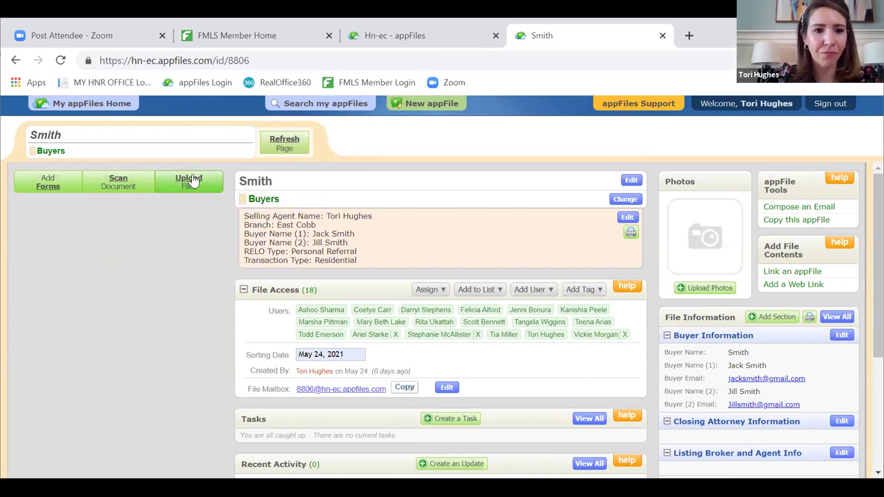
Open the Upload Files window and launch the computer's file chooser with Browse
click(192, 181)
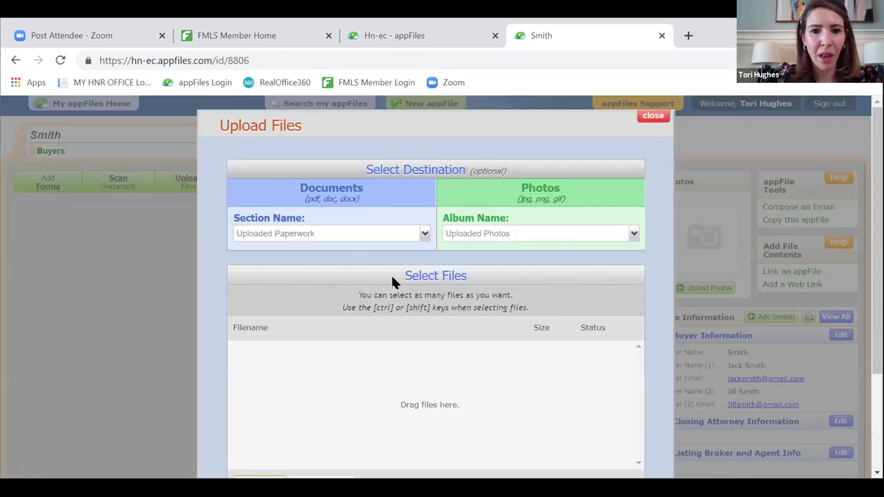
scroll(441, 355, down, 3)
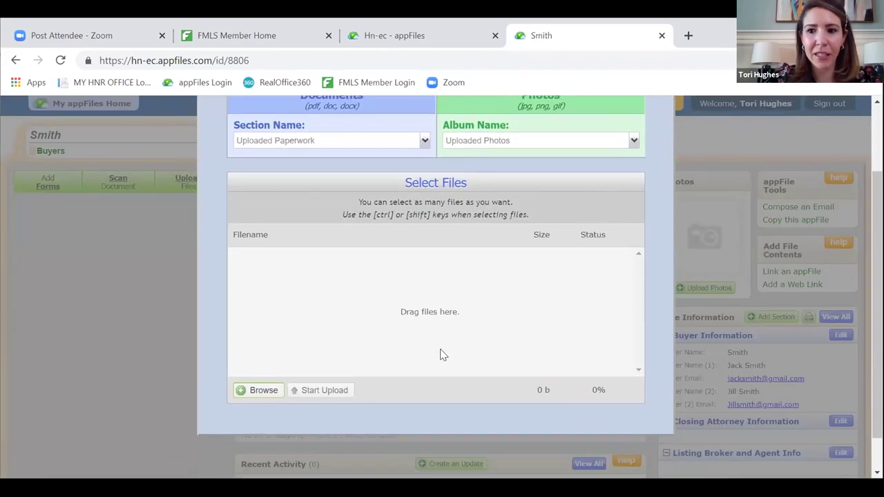
click(257, 391)
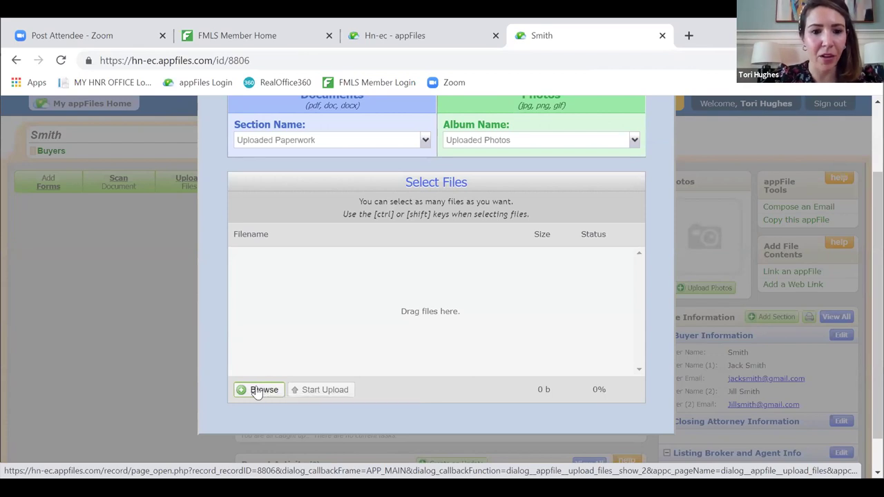
right_click(257, 391)
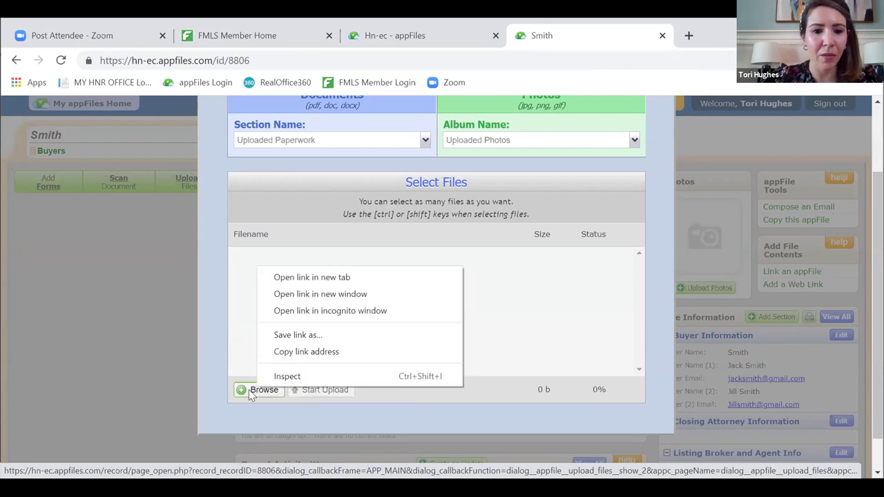
right_click(244, 390)
click(244, 390)
right_click(244, 390)
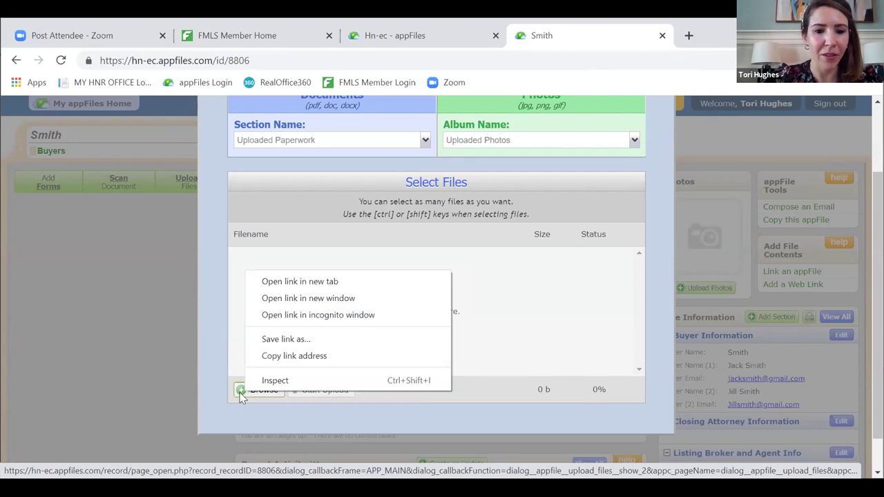
click(241, 391)
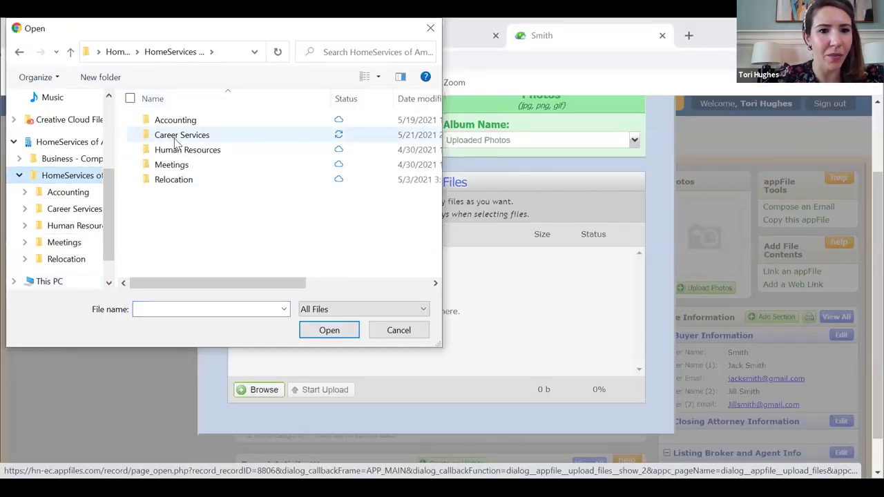
Upload Smith_Preapproval Letter from the 'How to Write a Purchase and Sale' folder into Uploaded Paperwork
double_click(178, 142)
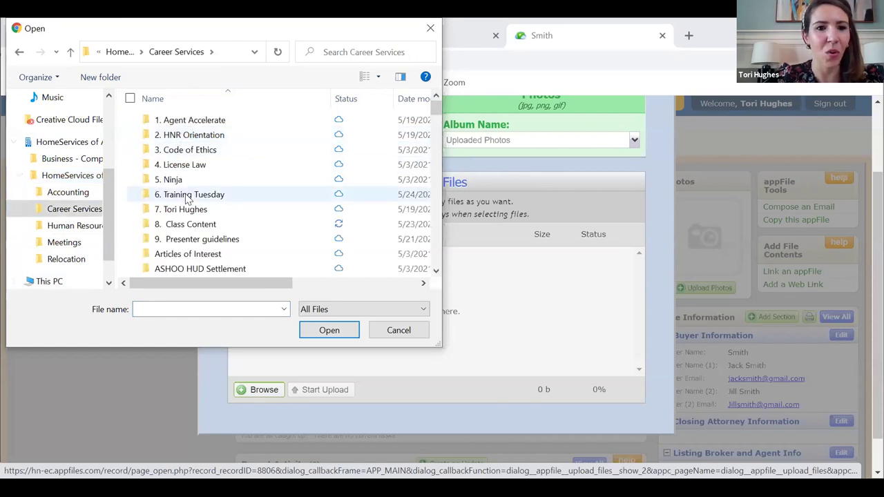
click(183, 228)
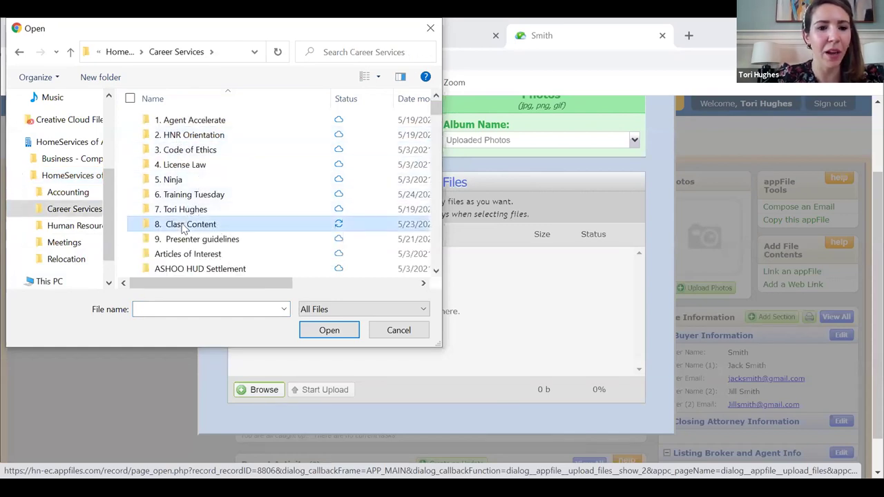
double_click(183, 228)
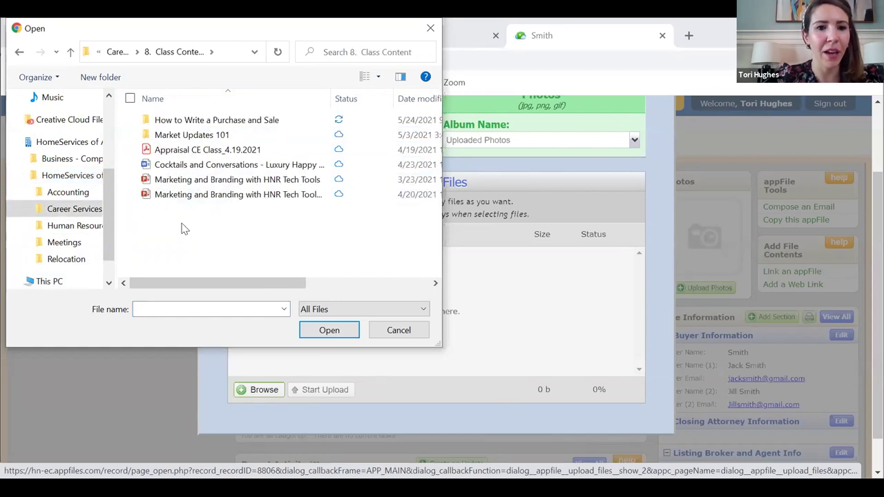
double_click(204, 122)
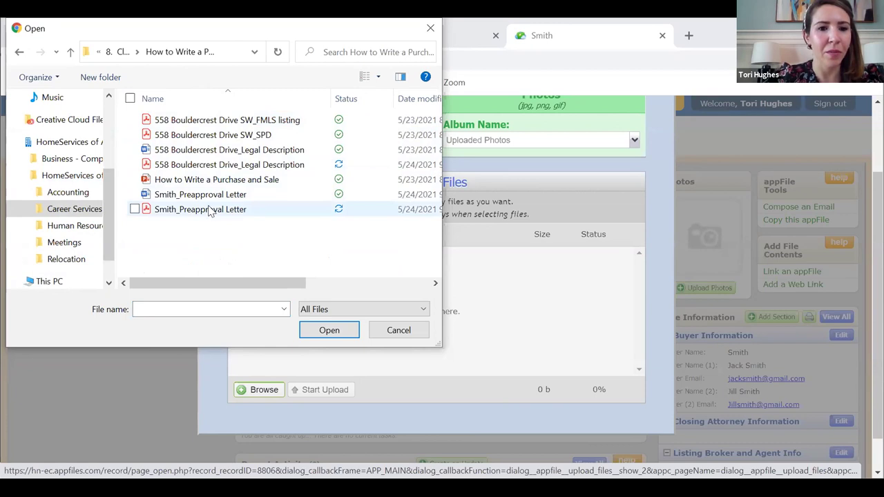
double_click(211, 210)
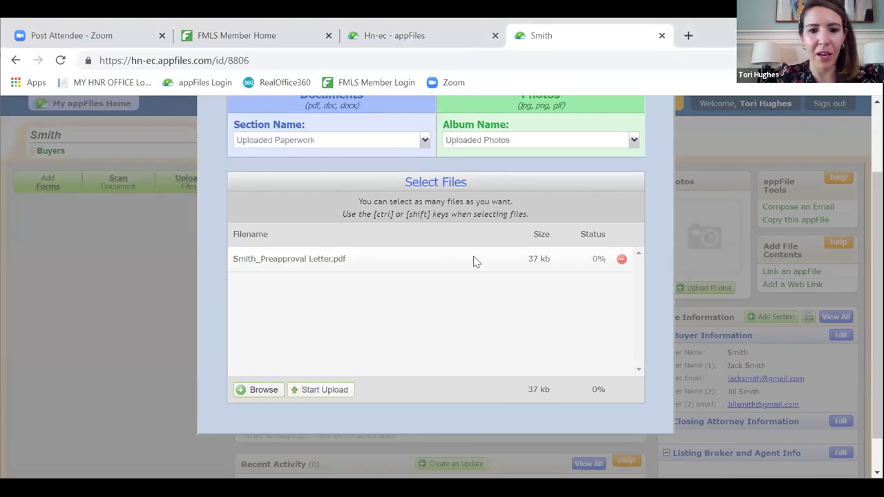
click(324, 389)
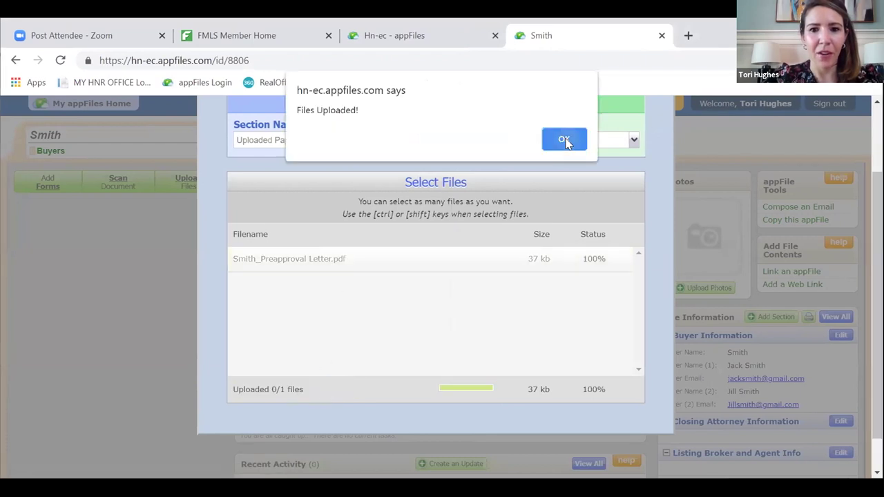
click(564, 140)
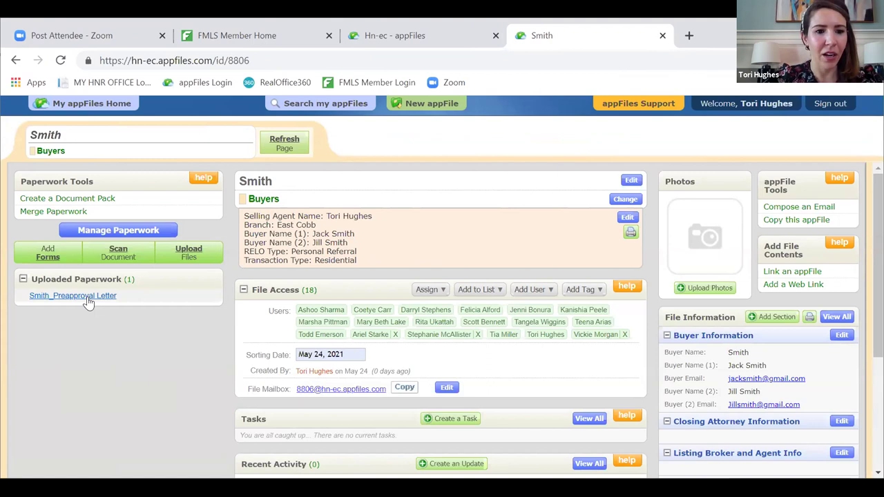
click(88, 301)
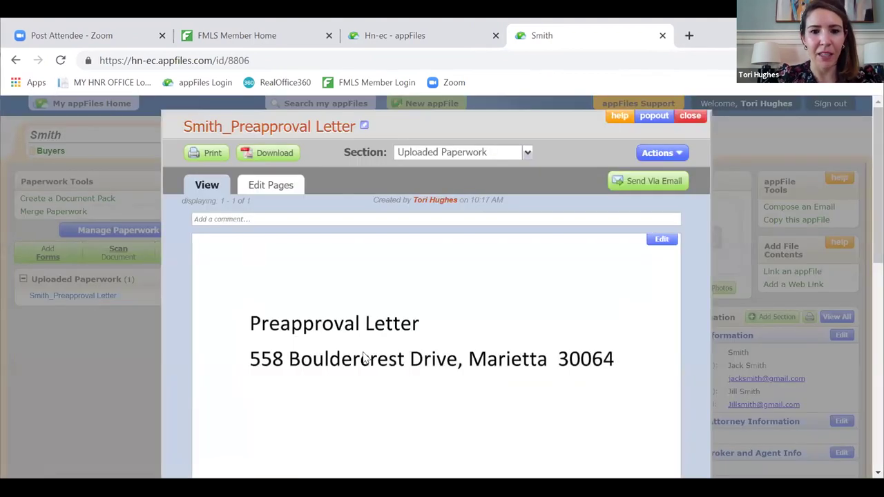
scroll(366, 357, down, 4)
scroll(366, 358, up, 2)
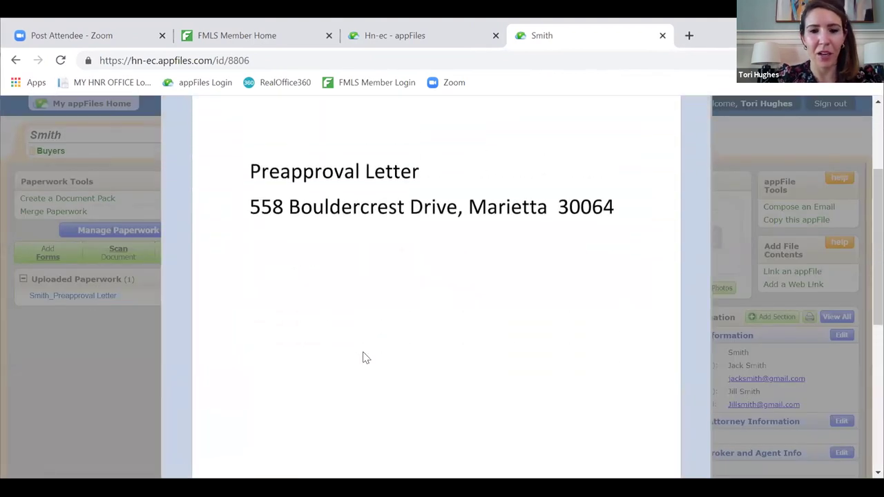
scroll(366, 357, up, 3)
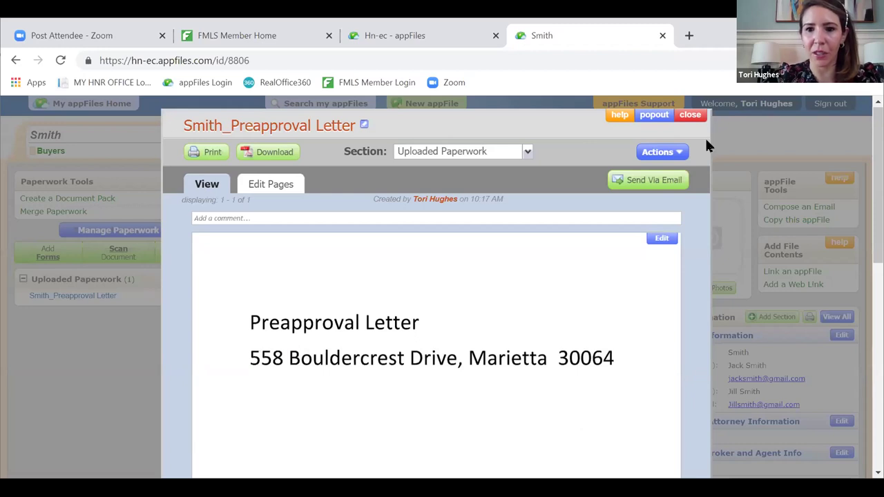
click(691, 115)
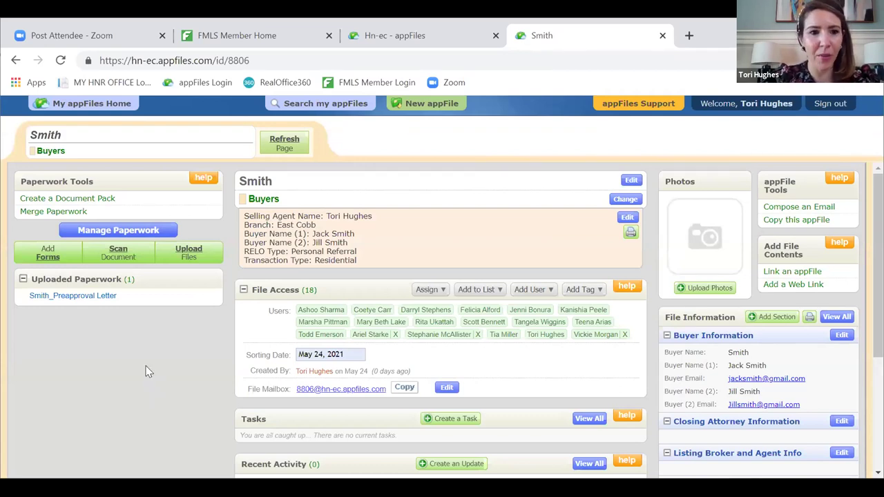
From My appFiles Home, open Form Values and load F110 - Exclusive Buyer Brokerage Agreement
right_click(83, 370)
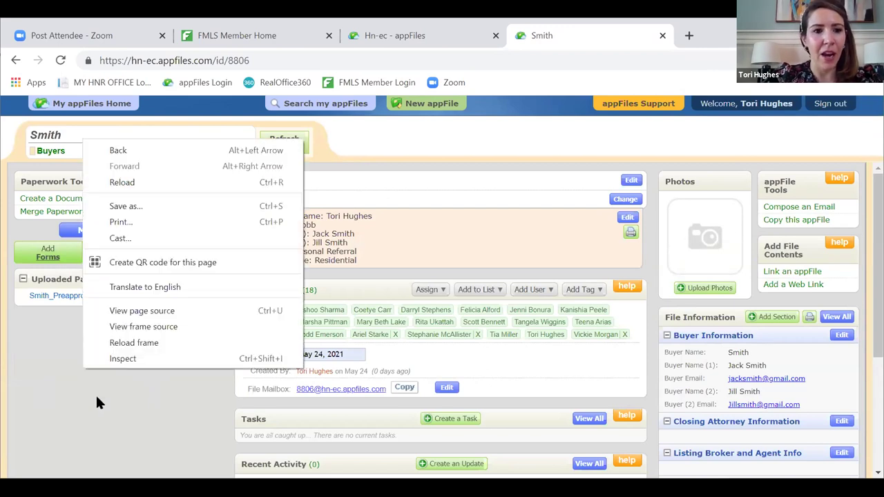
click(45, 373)
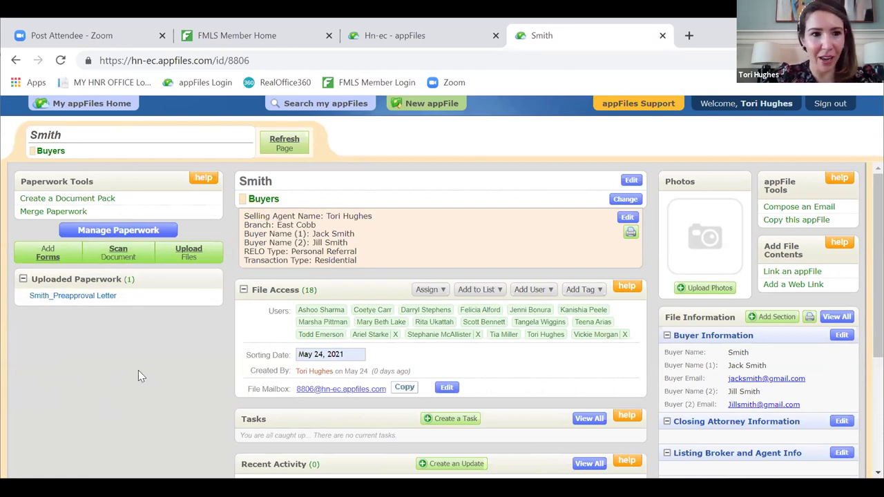
click(116, 105)
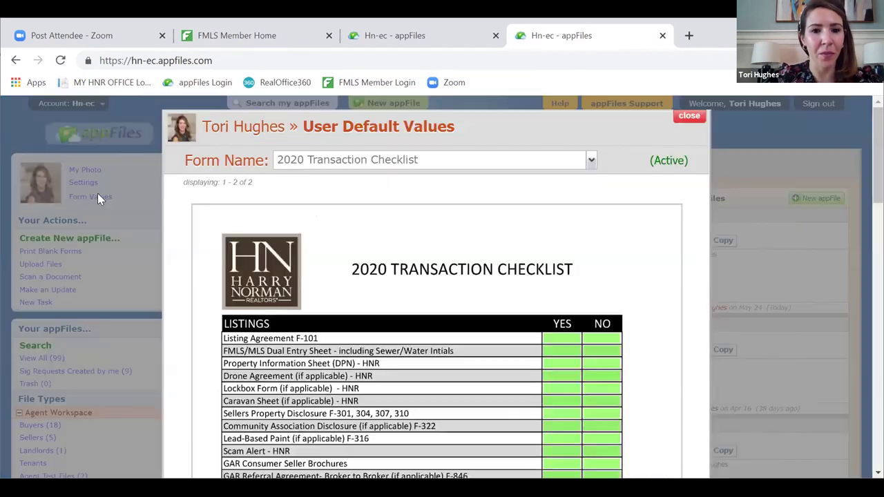
click(97, 196)
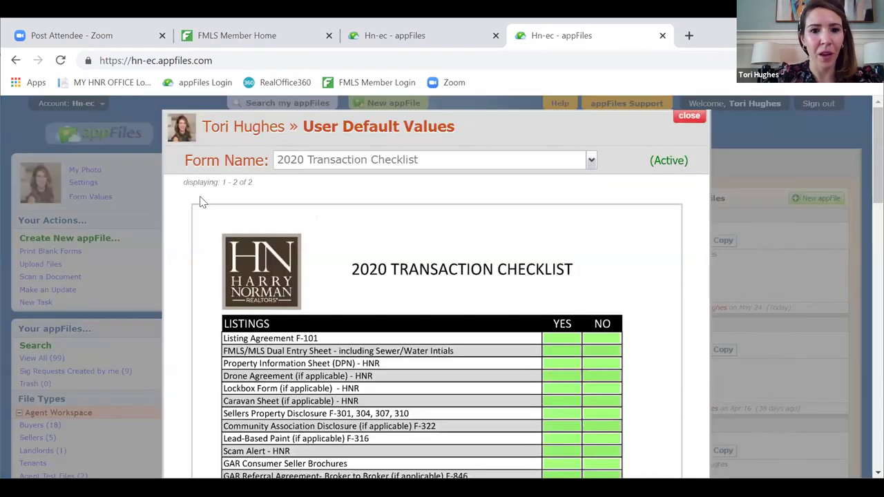
click(591, 161)
scroll(402, 286, down, 5)
scroll(403, 286, down, 5)
scroll(401, 283, up, 2)
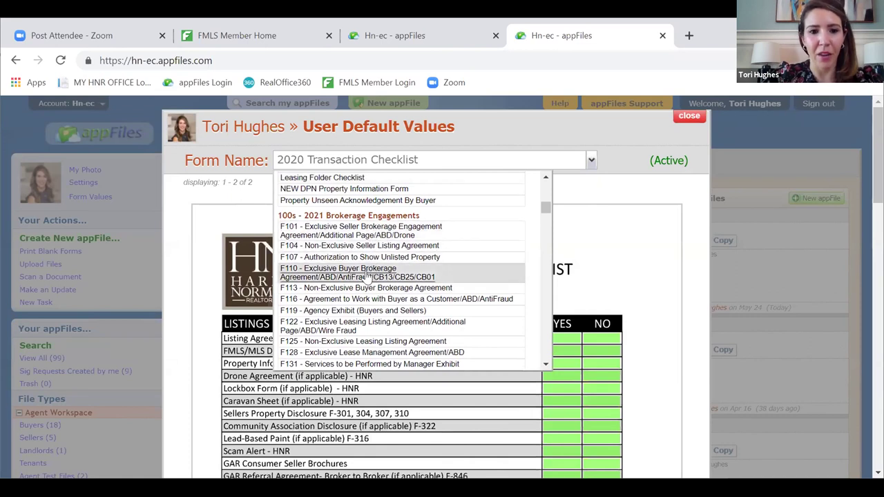
key(Escape)
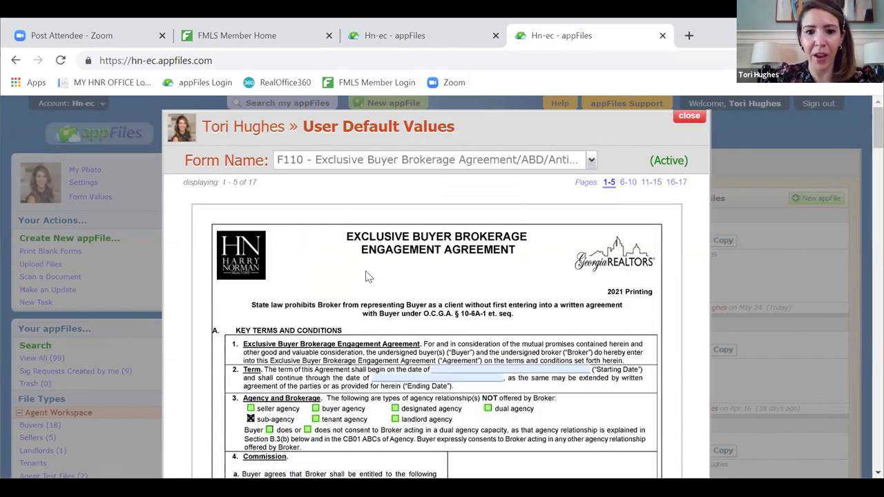
Browse the F110 default values on pages 16-17, 11-15, then 6-10
scroll(368, 276, down, 1)
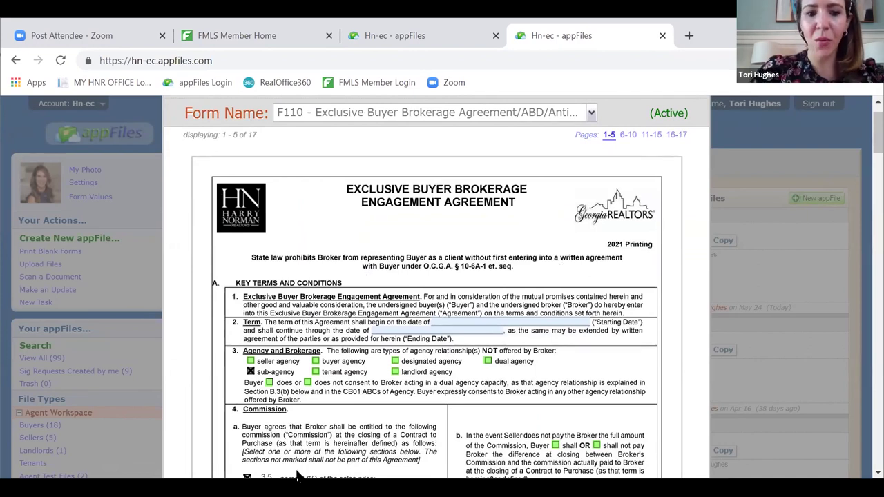
scroll(297, 475, up, 1)
scroll(297, 475, down, 1)
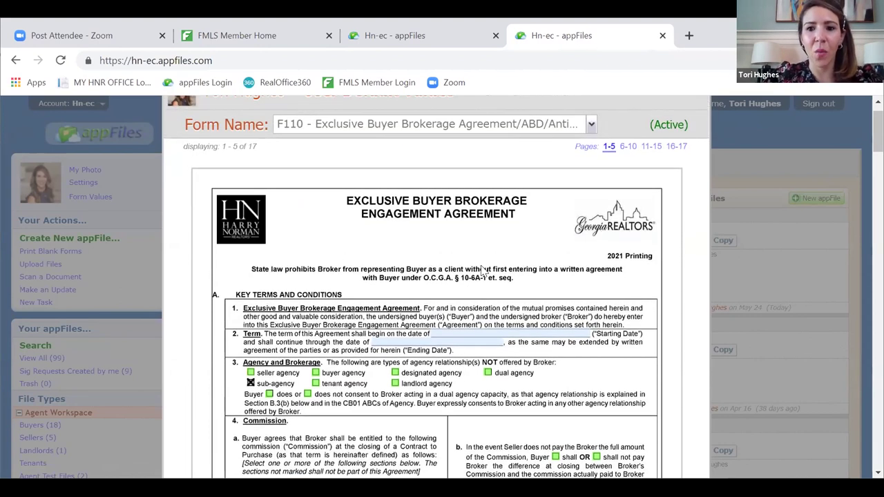
click(676, 147)
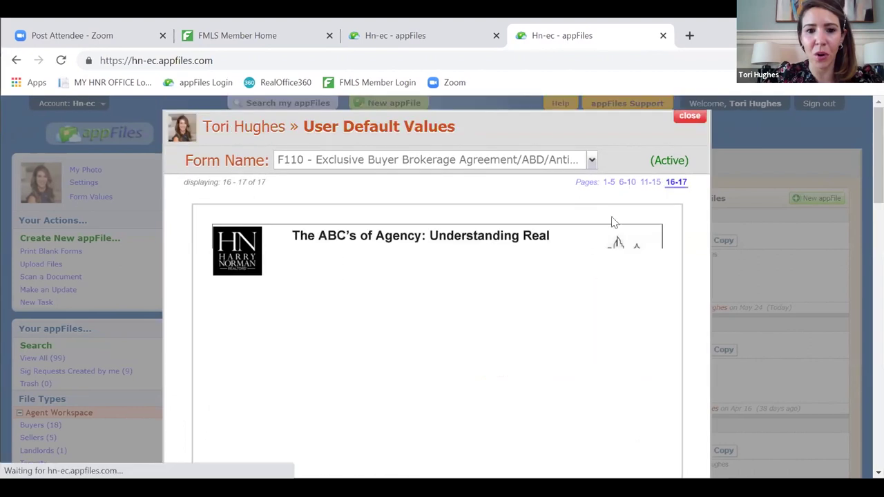
click(651, 182)
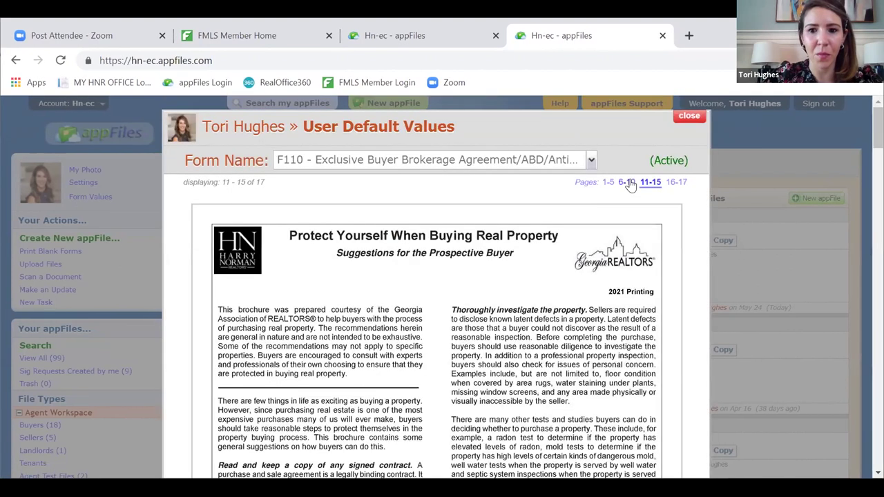
click(625, 183)
Scroll through the broker contact section on pages 6-10, then close the default values window
scroll(540, 293, down, 10)
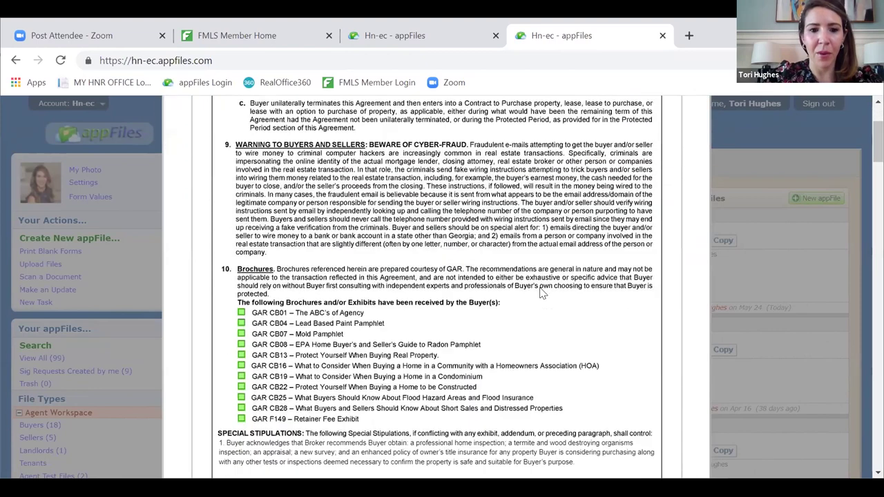
scroll(540, 287, down, 7)
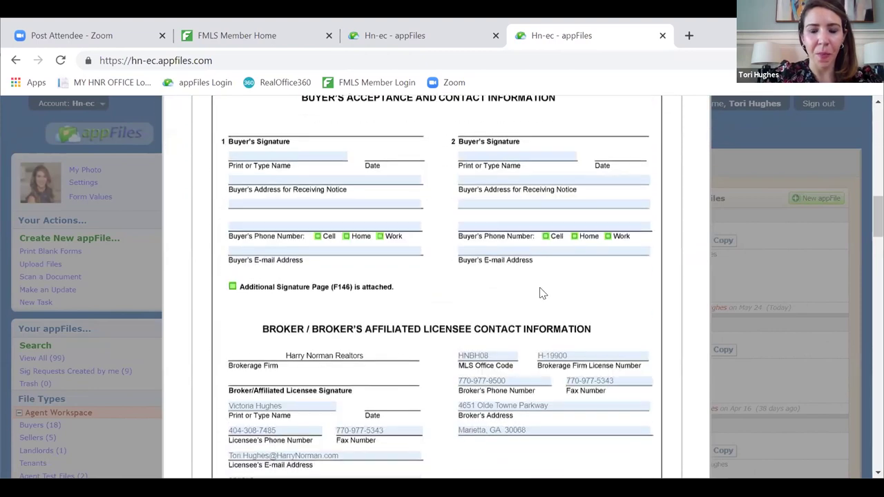
scroll(540, 293, down, 2)
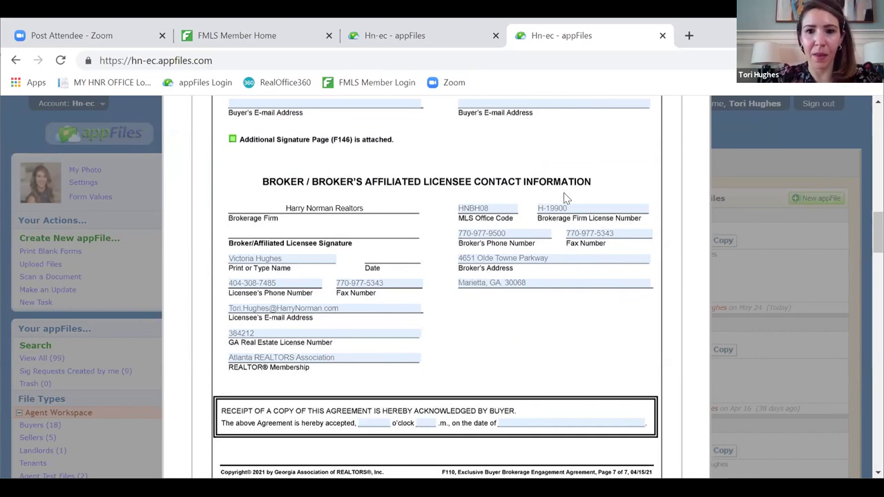
scroll(563, 197, up, 3)
scroll(563, 197, up, 6)
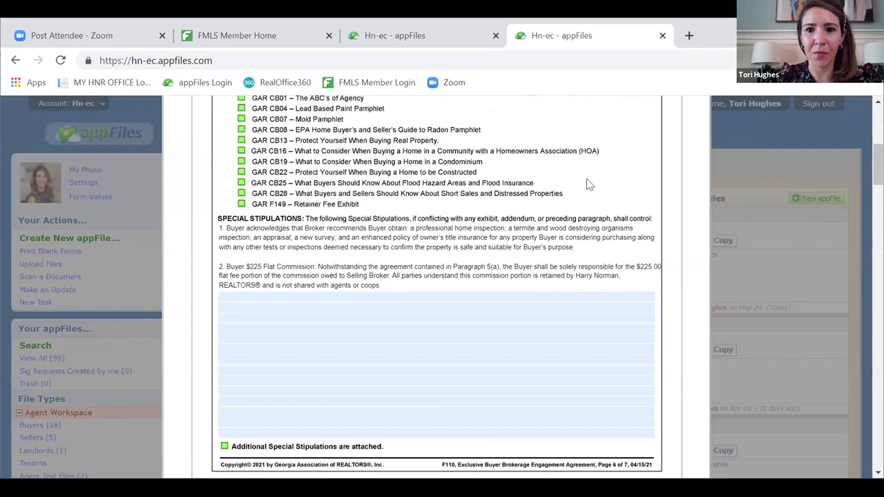
scroll(711, 118, up, 5)
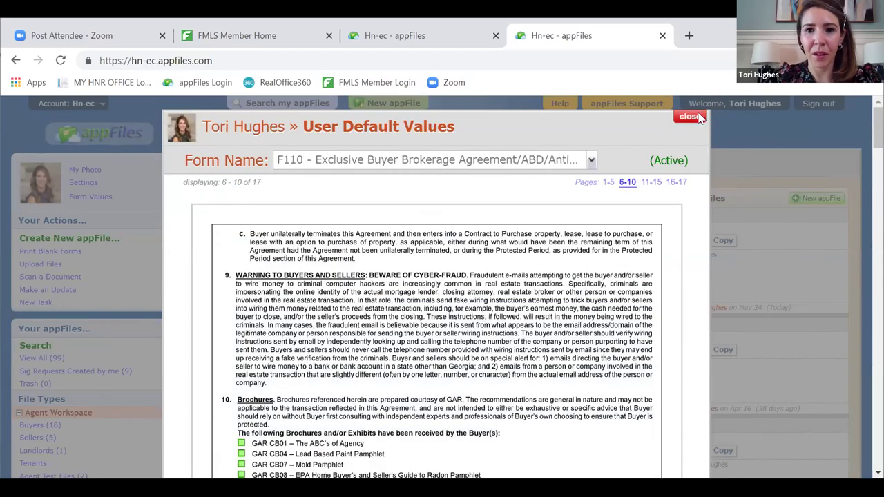
click(700, 118)
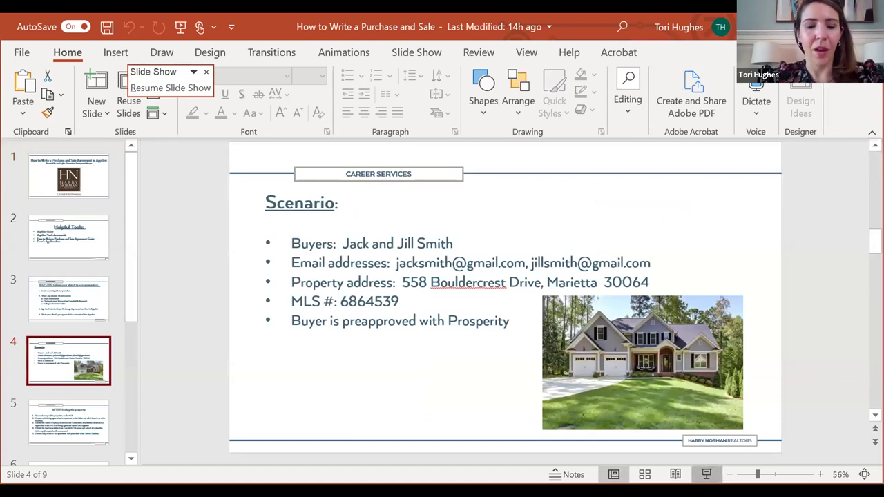
Start the slide show from the current slide 4, Scenario, with Shift+F5
key(shift+F5)
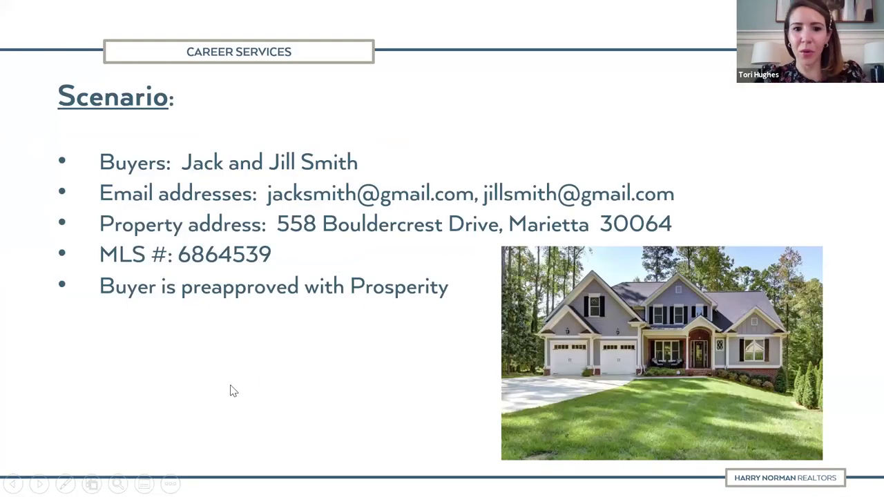
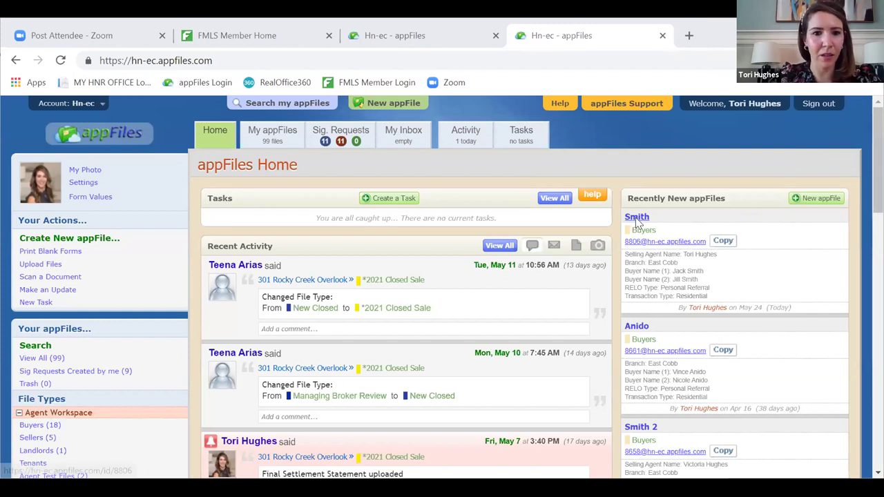
Open the Smith buyers appFile from Recently New appFiles and close Add Forms without adding any
click(636, 218)
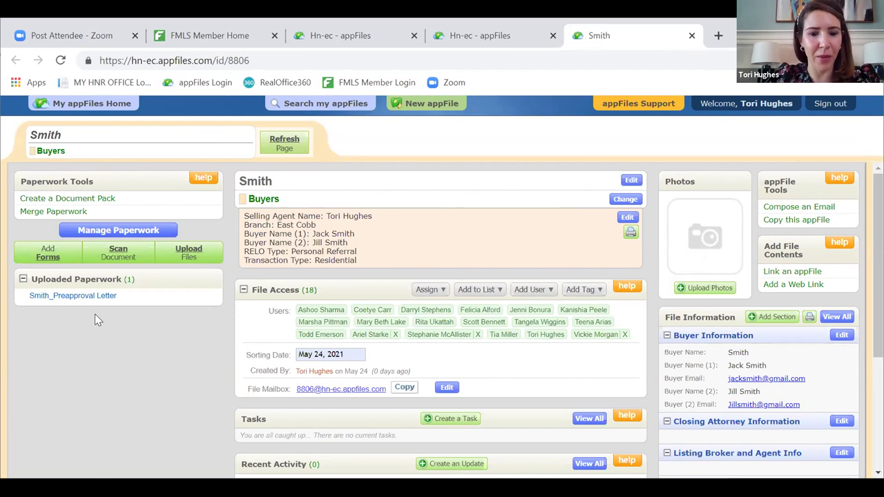
click(49, 252)
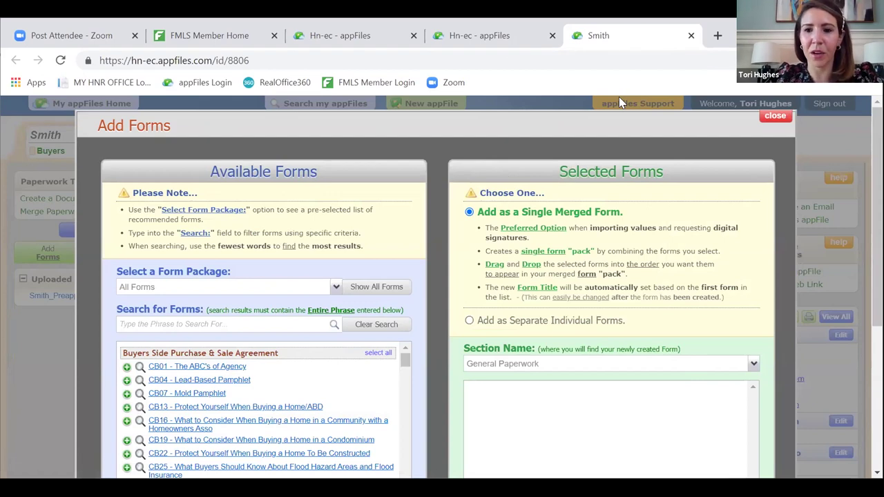
click(775, 116)
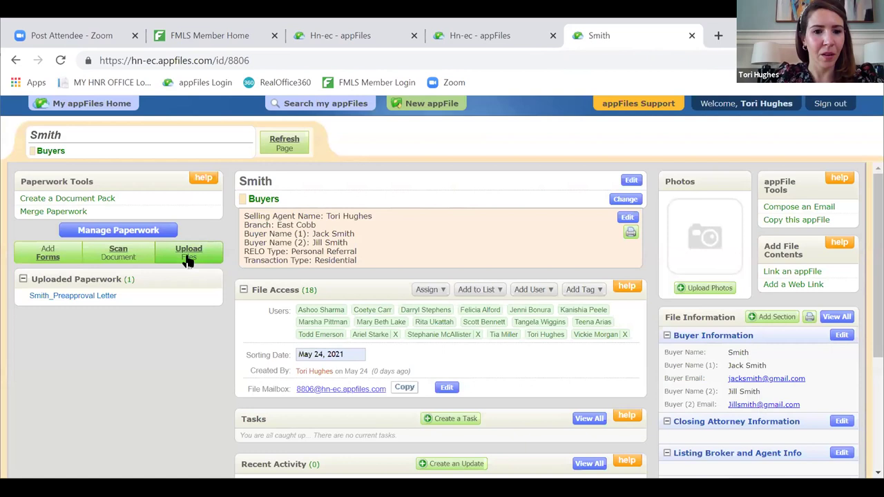
click(188, 251)
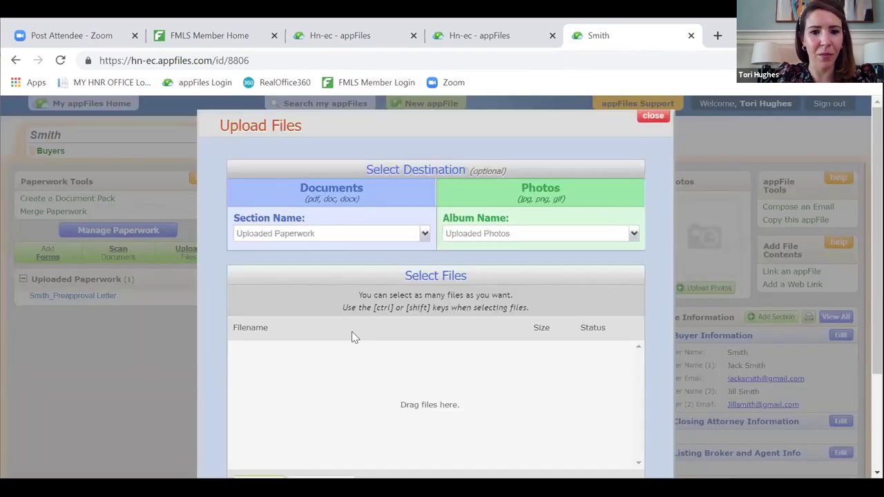
scroll(453, 222, down, 3)
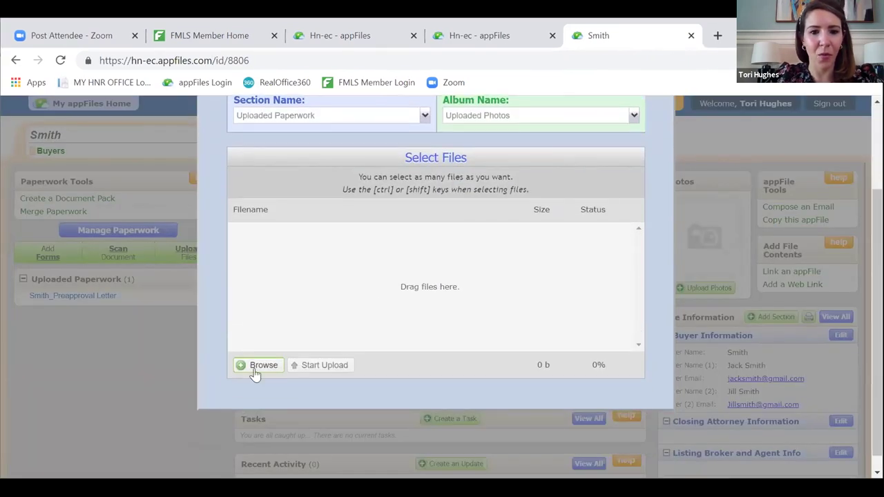
click(255, 365)
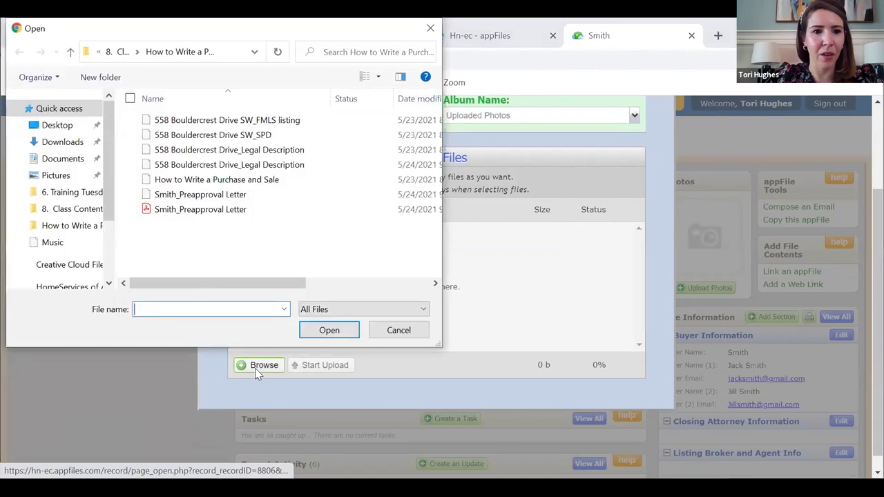
click(134, 136)
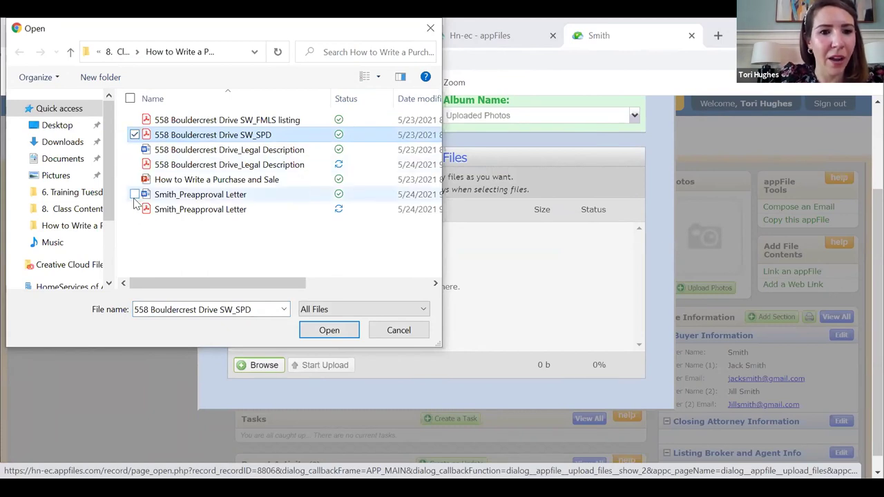
click(134, 164)
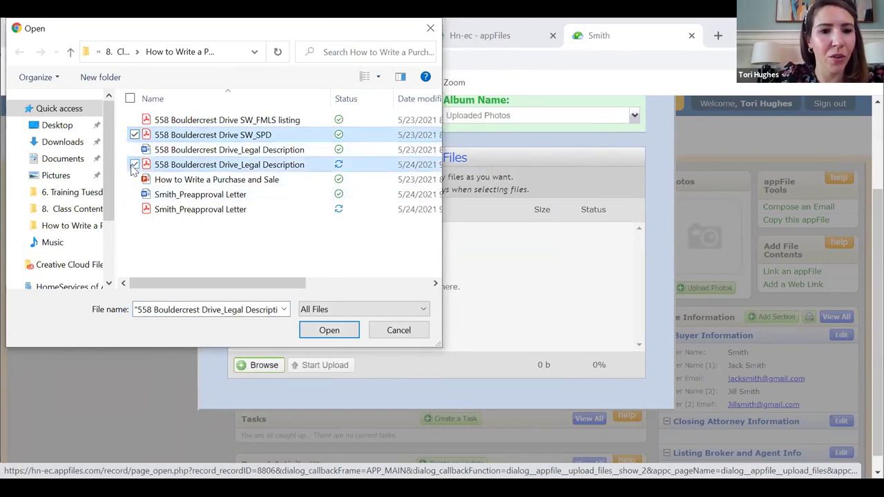
click(342, 333)
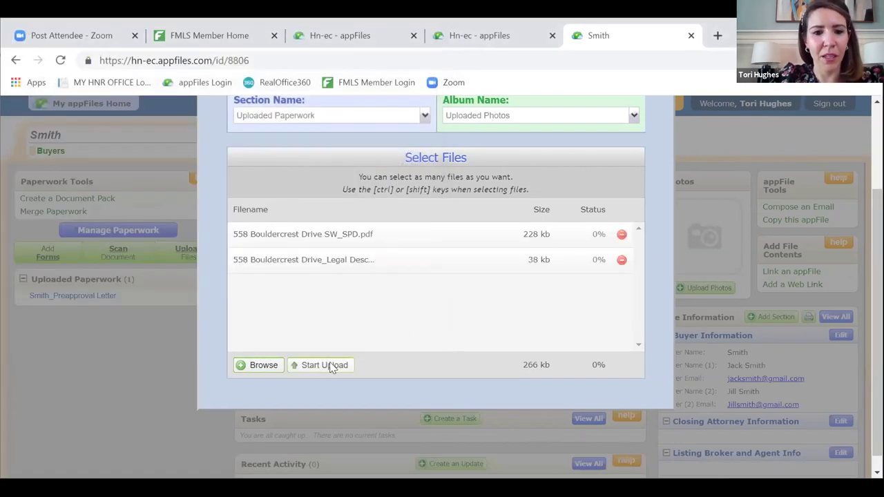
click(328, 366)
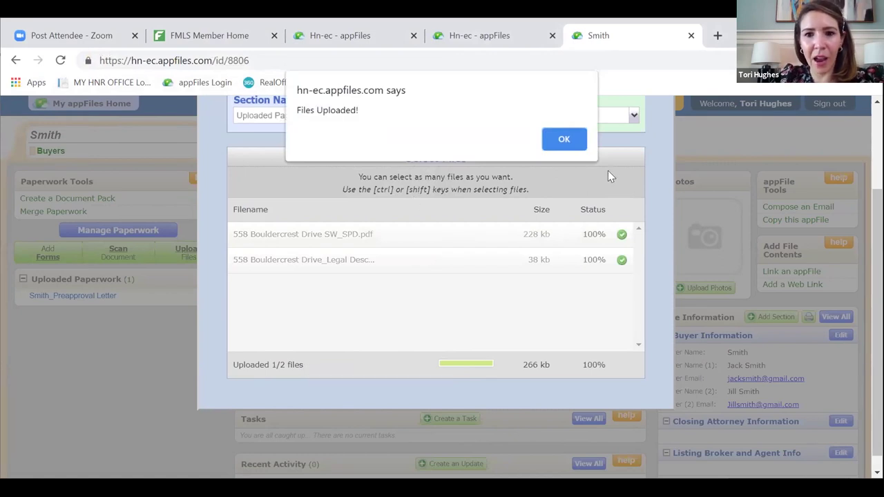
click(564, 139)
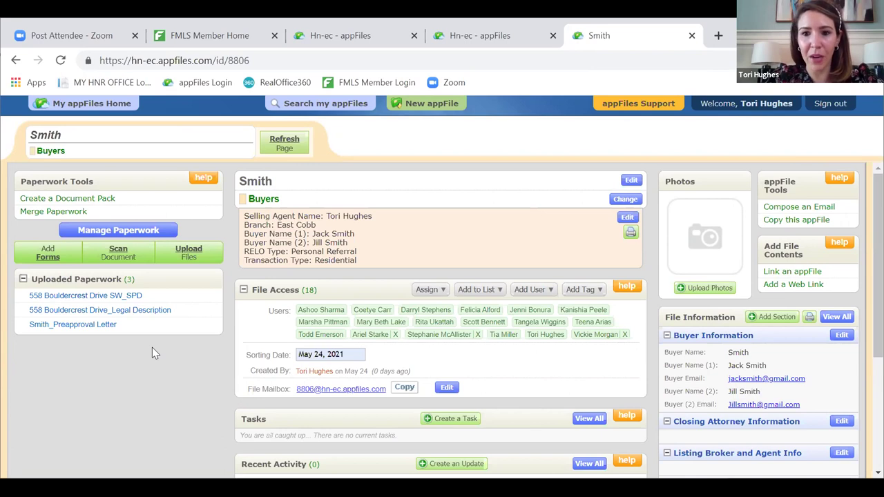
click(52, 255)
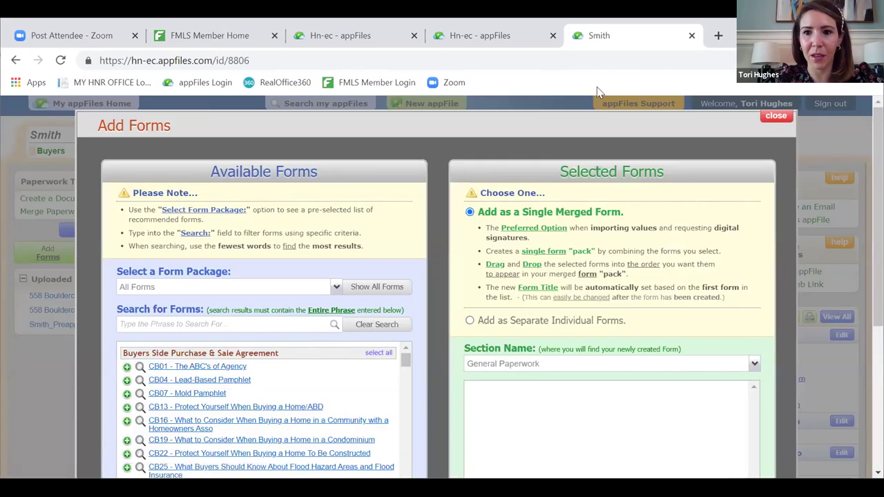
click(776, 118)
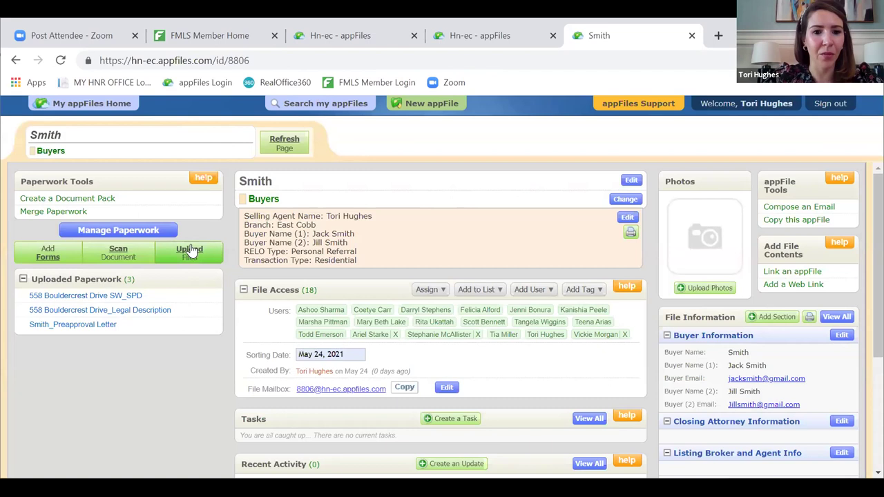
click(190, 252)
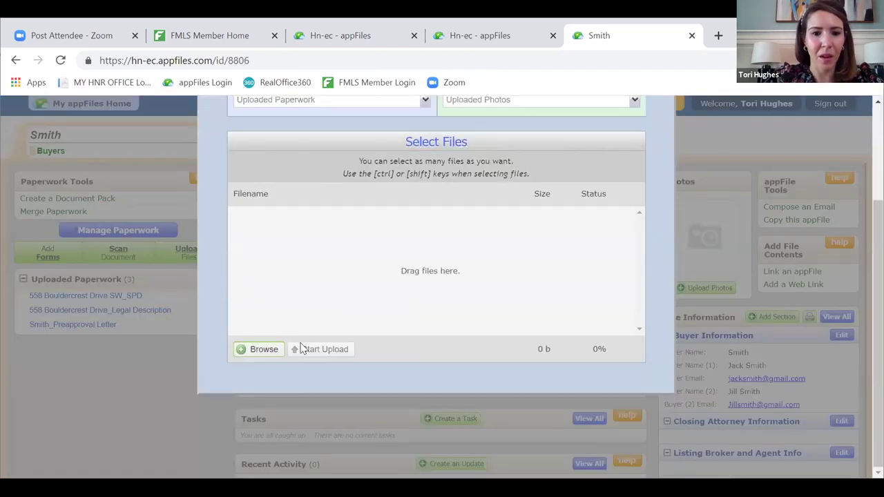
click(266, 349)
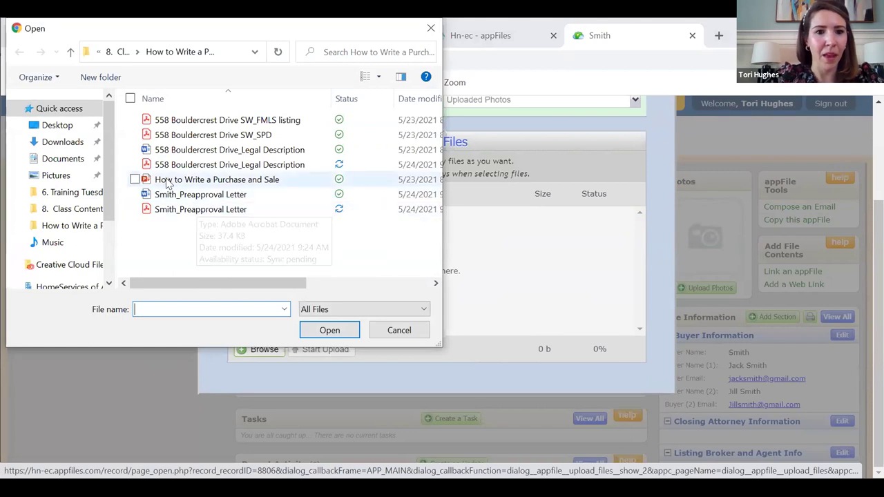
click(142, 120)
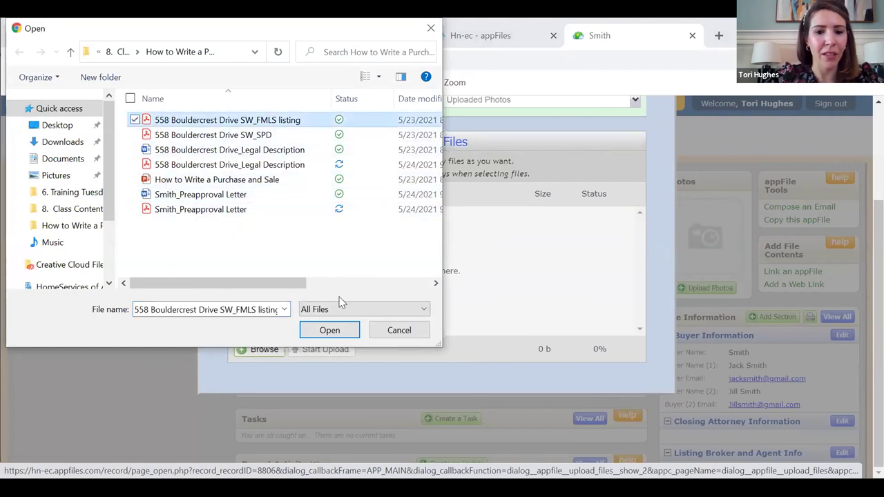
click(331, 330)
click(319, 350)
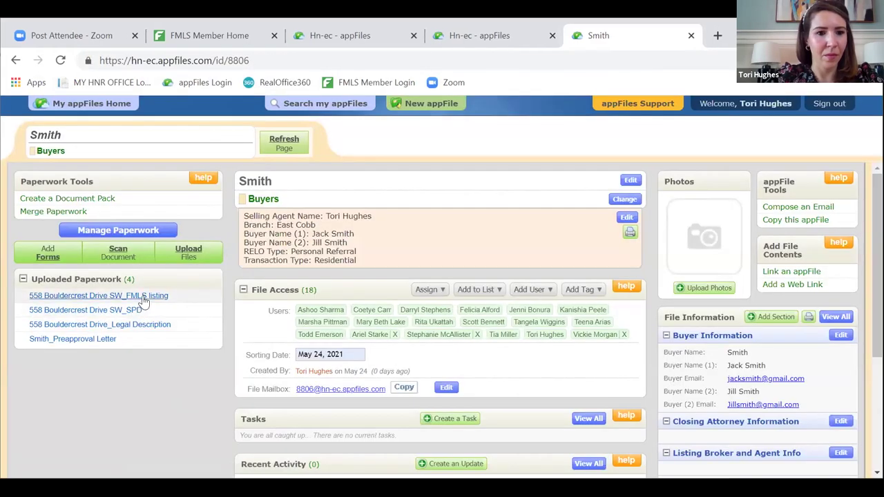
click(144, 297)
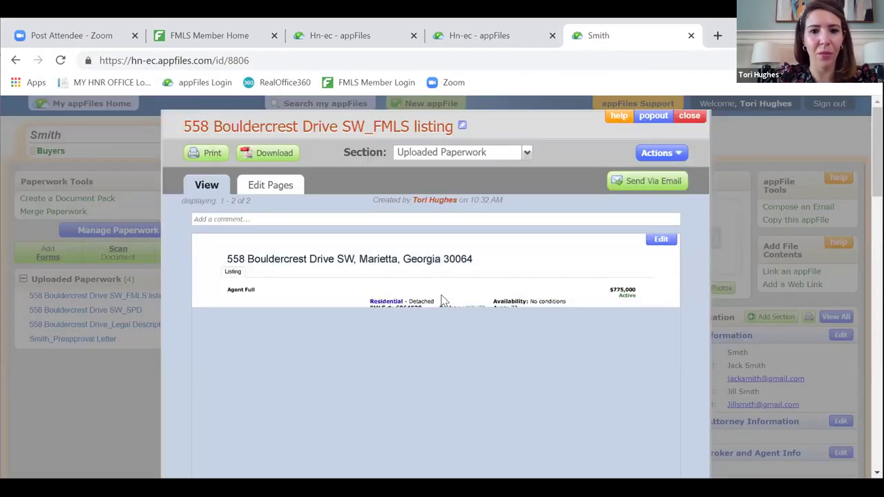
scroll(443, 298, down, 2)
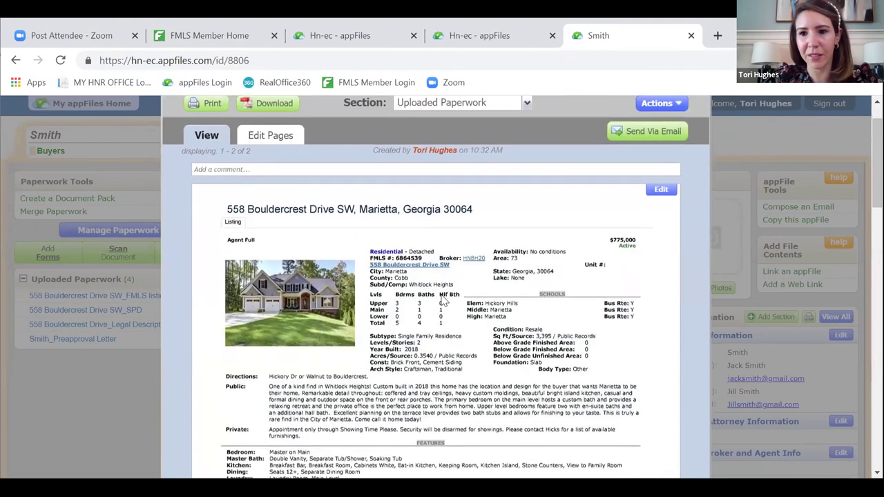
scroll(442, 298, down, 1)
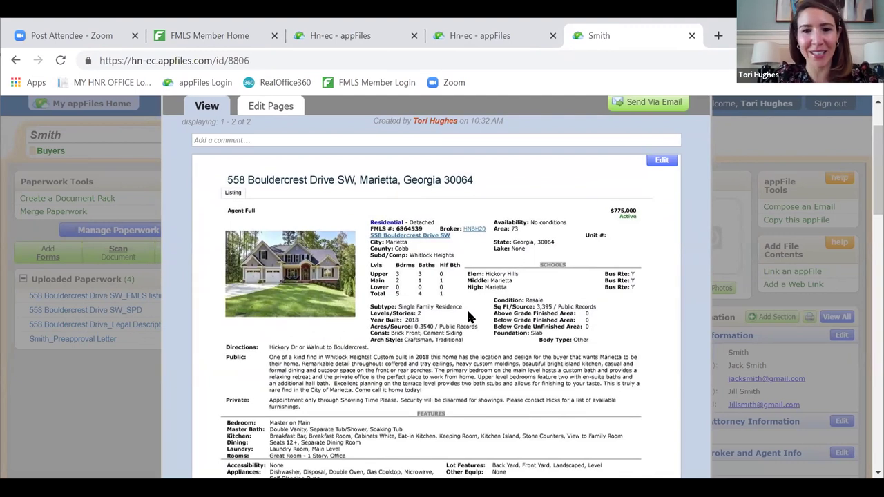
scroll(474, 334, down, 3)
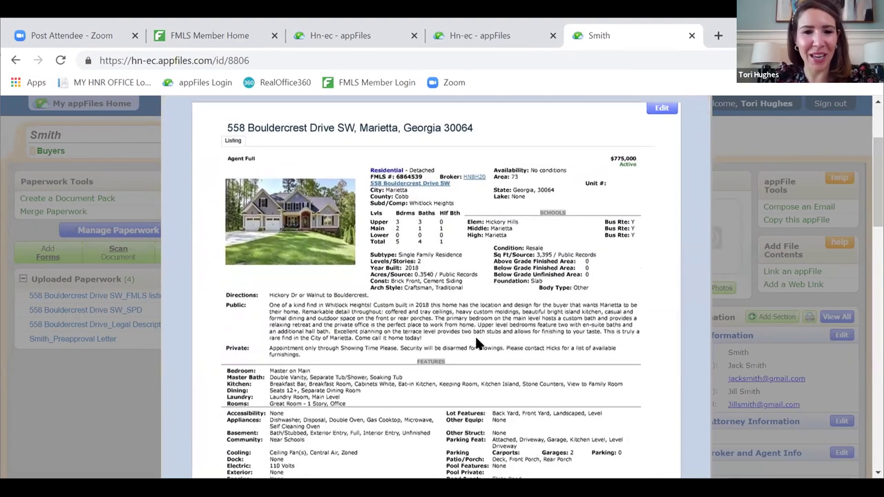
scroll(475, 341, down, 8)
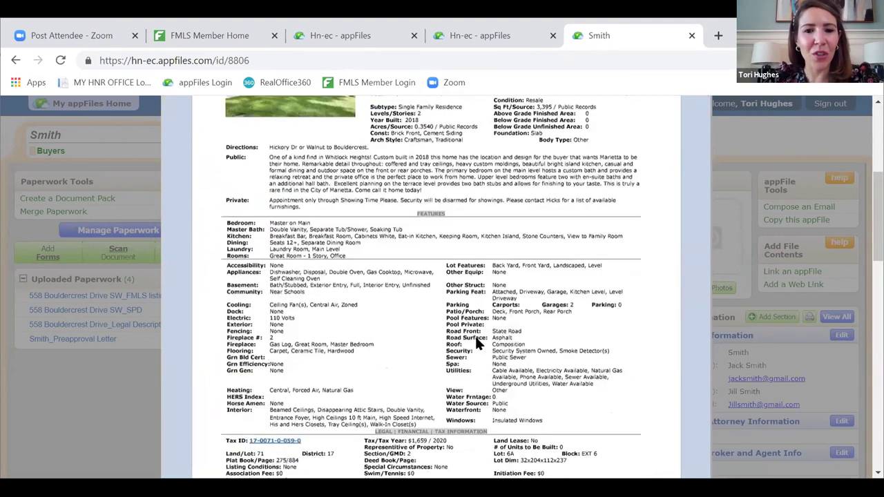
scroll(476, 343, down, 3)
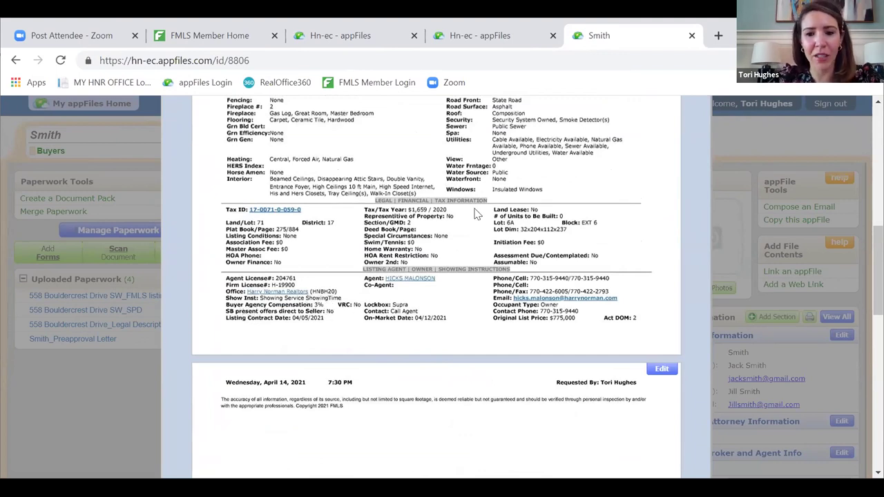
scroll(475, 212, up, 3)
scroll(475, 211, up, 7)
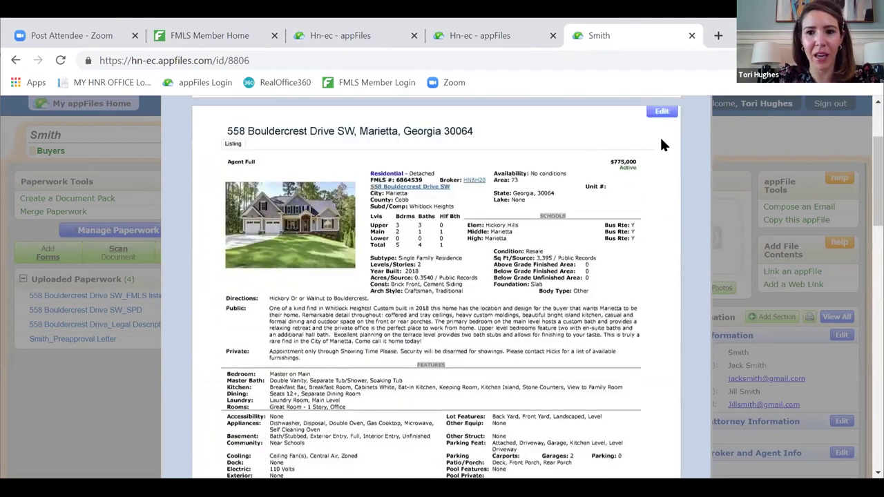
click(690, 117)
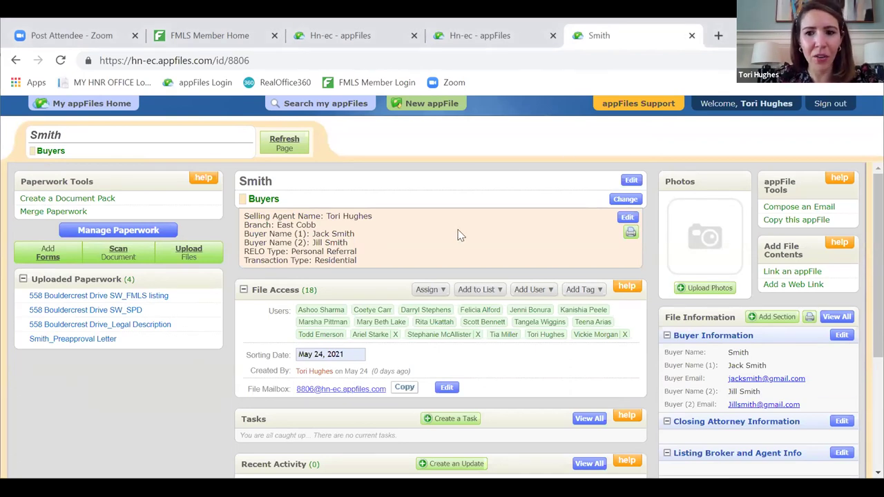
Copy the File Mailbox address from the Smith appFile's File Access box
scroll(460, 235, down, 1)
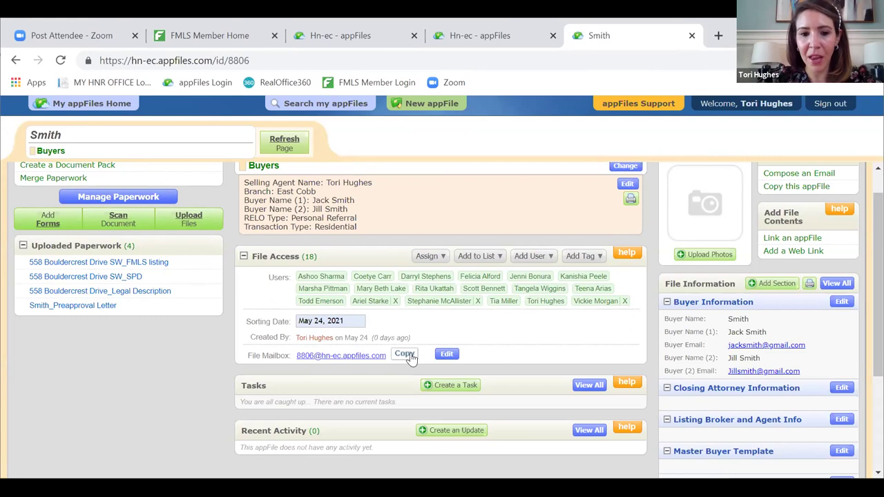
right_click(408, 356)
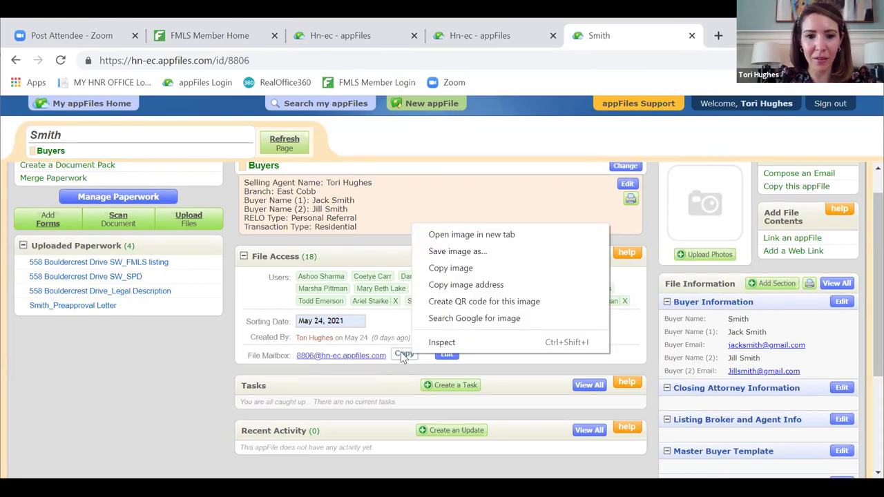
click(403, 355)
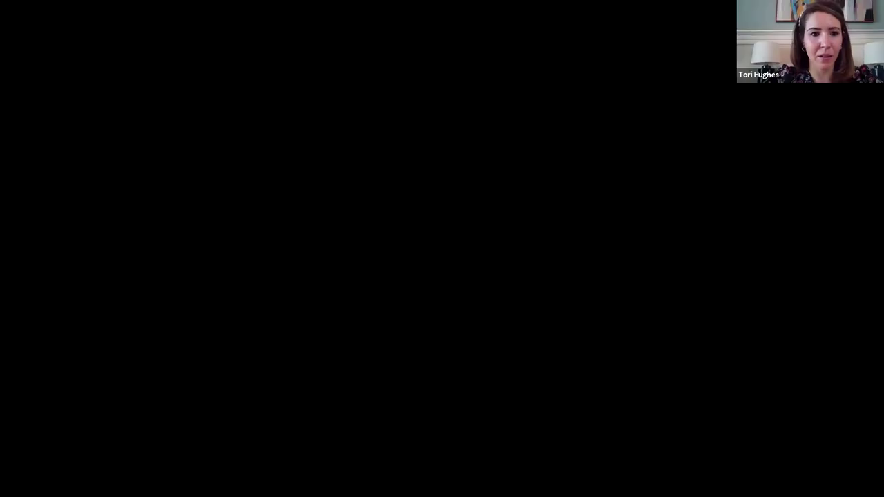
Present slide 7, 'NOW it is time to write the offer!', as a full-screen slide show
key(Page_Down)
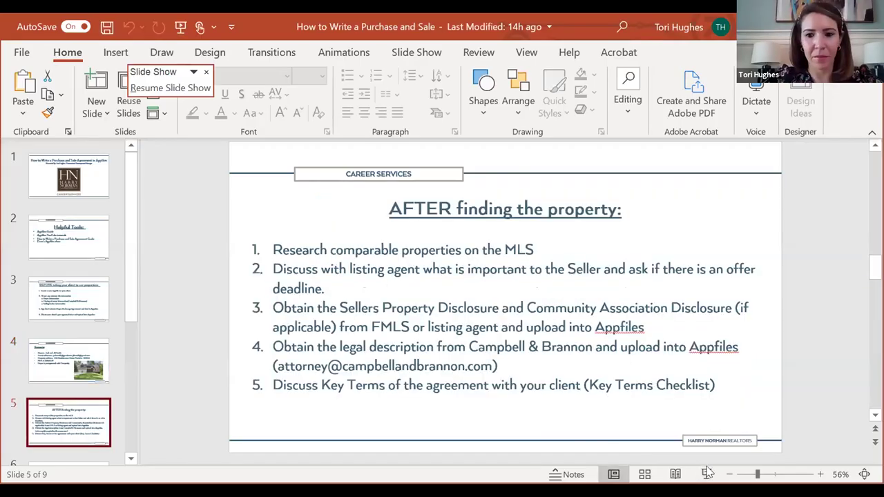
scroll(108, 350, down, 2)
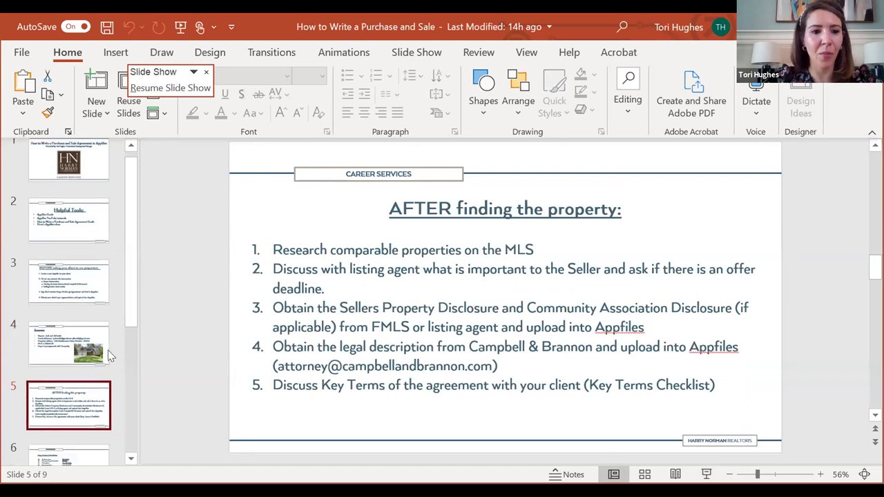
scroll(108, 350, down, 2)
scroll(108, 354, down, 3)
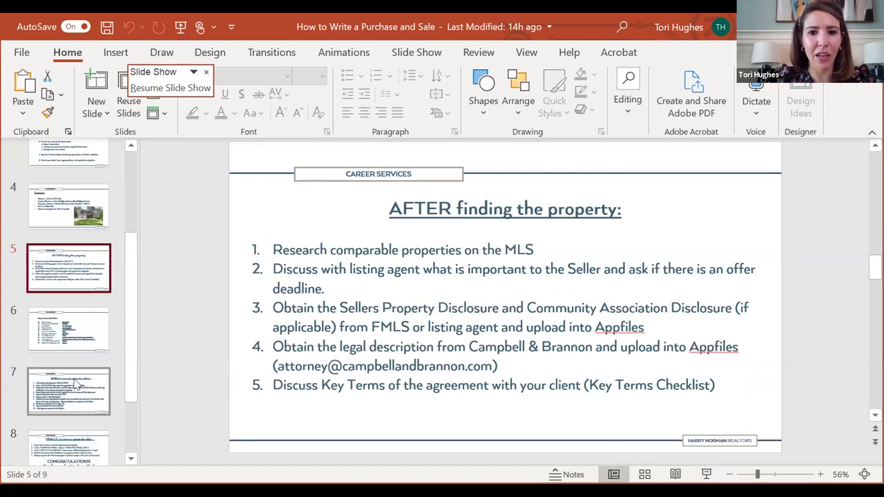
click(97, 391)
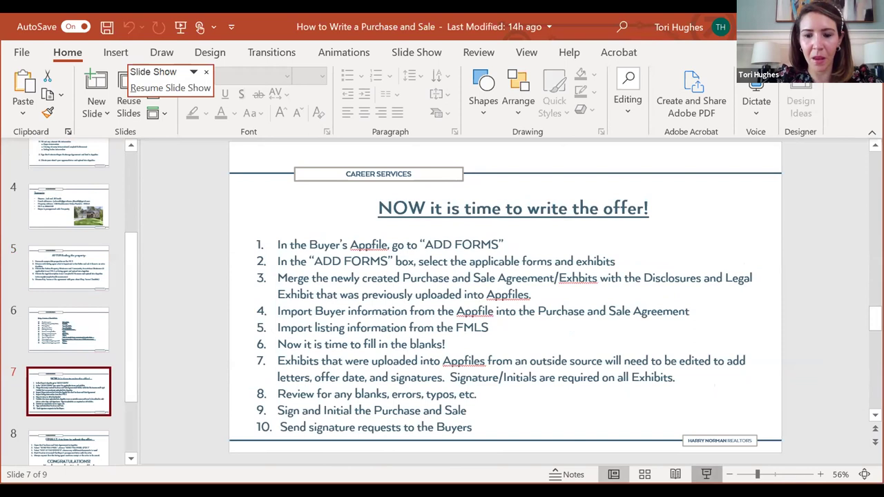
click(706, 475)
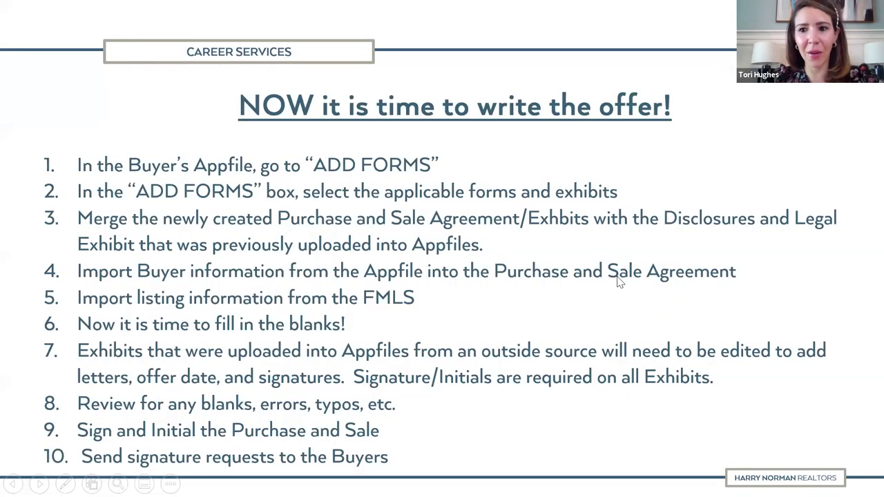
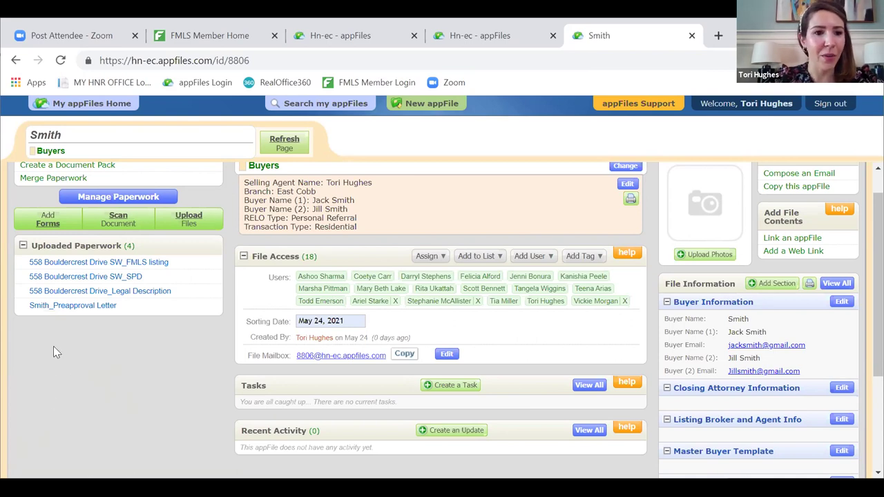
Search 'purc' and add F201 Purchase and Sale Agreement to a new merged form, then search 'conven'
click(46, 219)
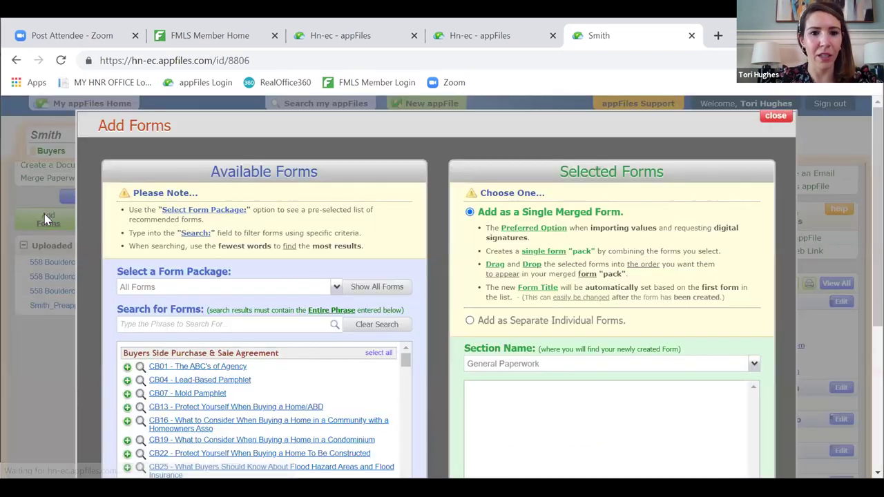
scroll(378, 220, down, 1)
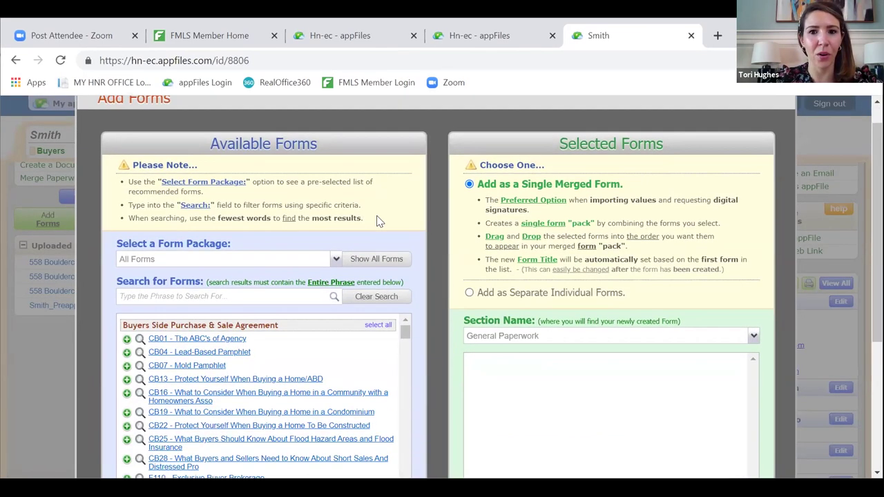
scroll(376, 220, down, 1)
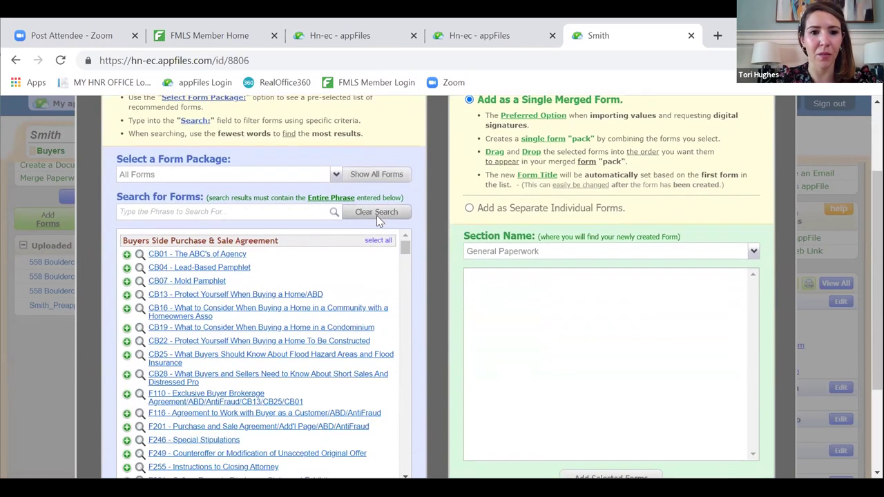
click(282, 209)
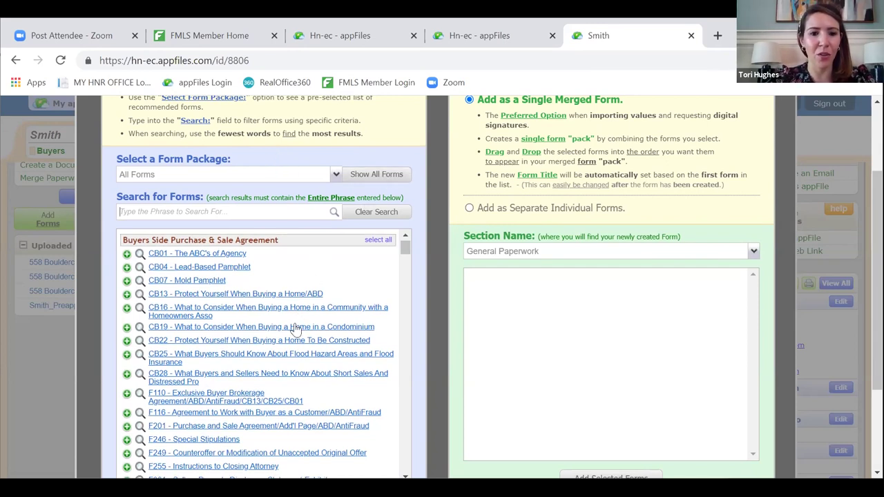
scroll(295, 329, down, 10)
scroll(295, 328, up, 10)
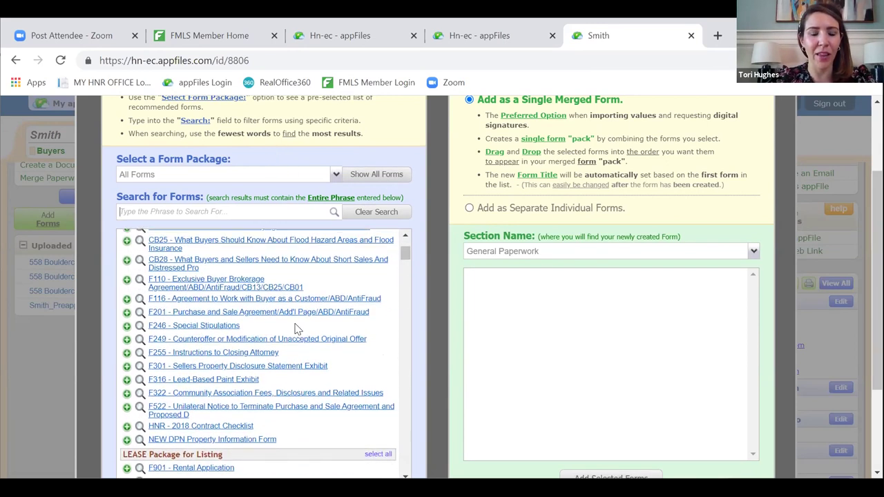
right_click(252, 210)
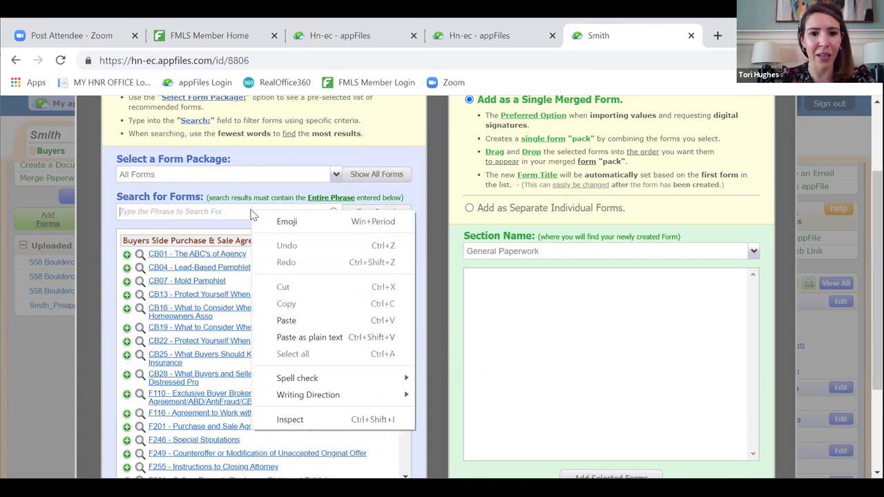
click(232, 215)
text(purc)
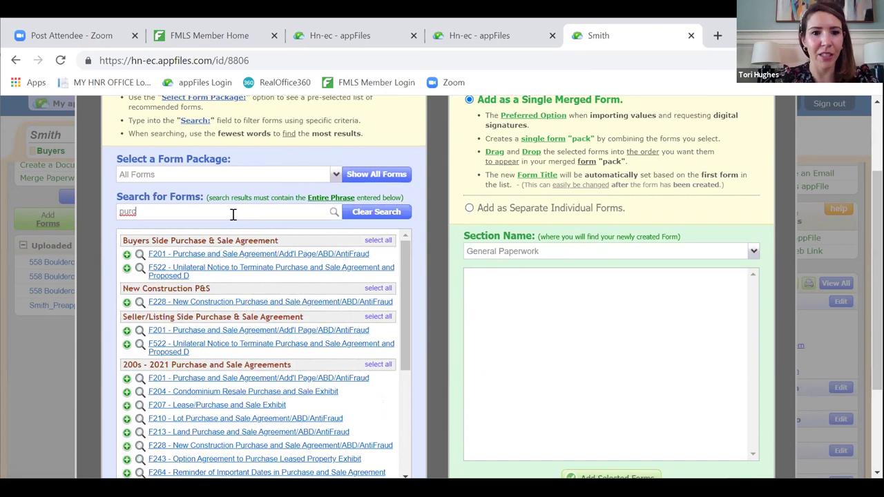
click(228, 255)
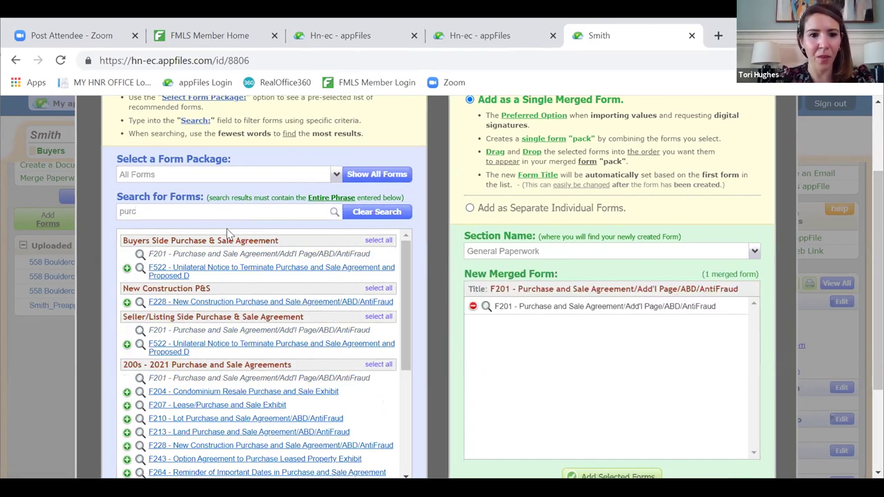
double_click(223, 211)
text(conven)
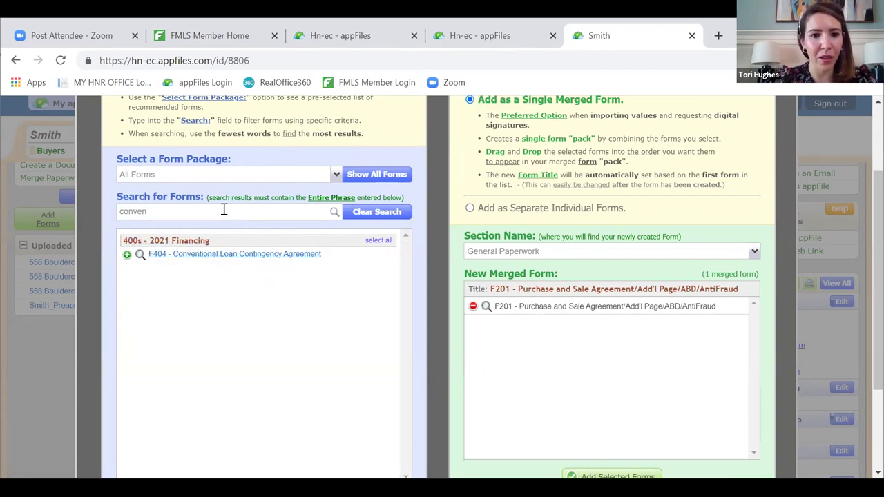
Add F404 Conventional Loan Contingency Agreement to the merged form
right_click(256, 255)
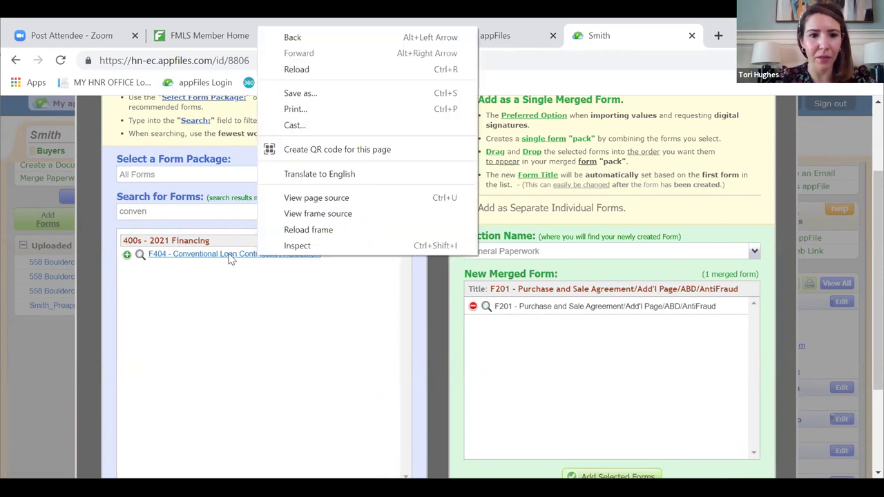
click(231, 258)
click(230, 256)
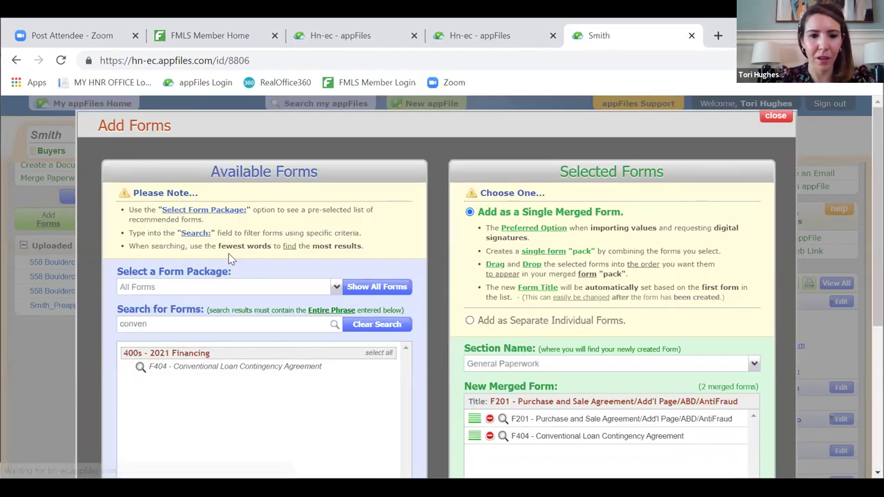
scroll(283, 358, down, 3)
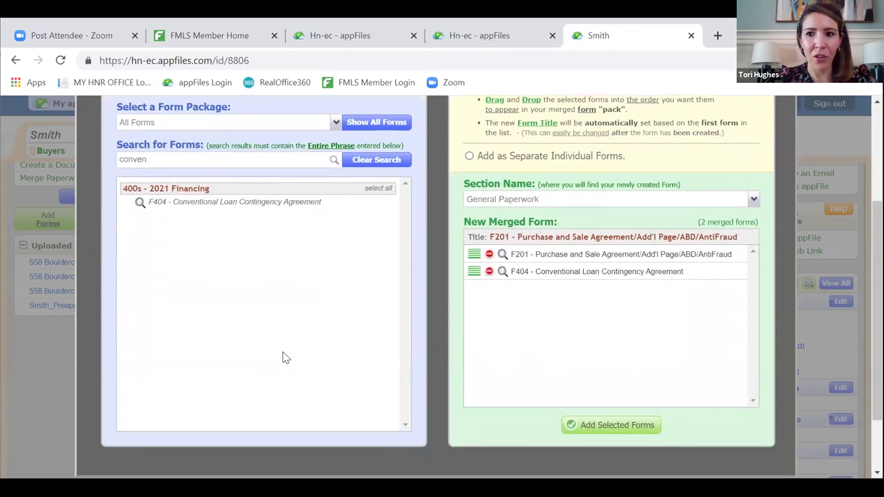
scroll(311, 280, up, 1)
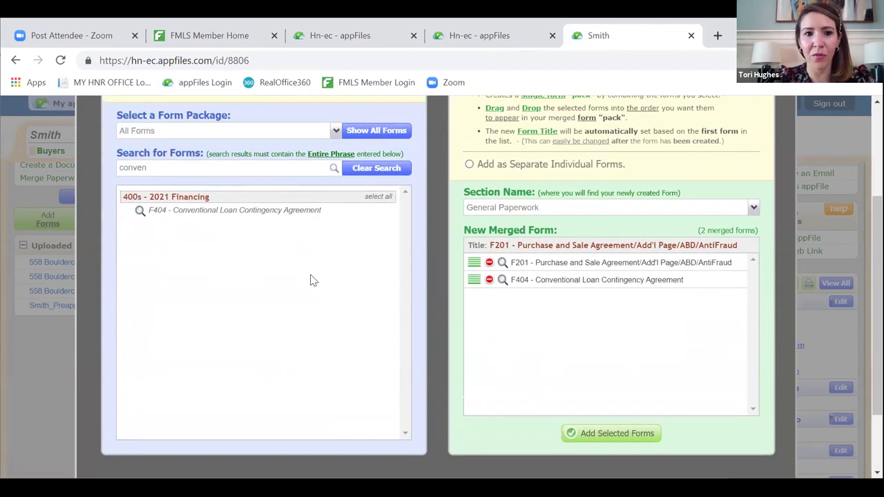
scroll(311, 280, up, 1)
scroll(311, 279, down, 1)
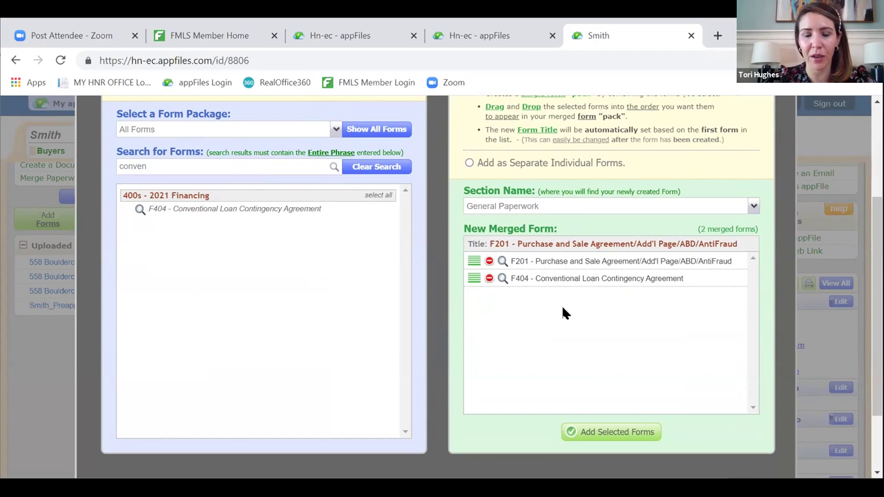
scroll(562, 313, up, 2)
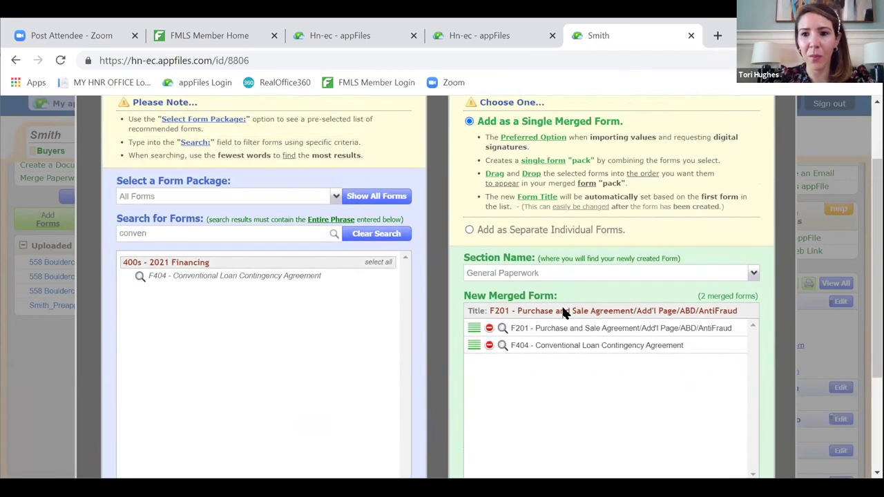
scroll(562, 307, up, 1)
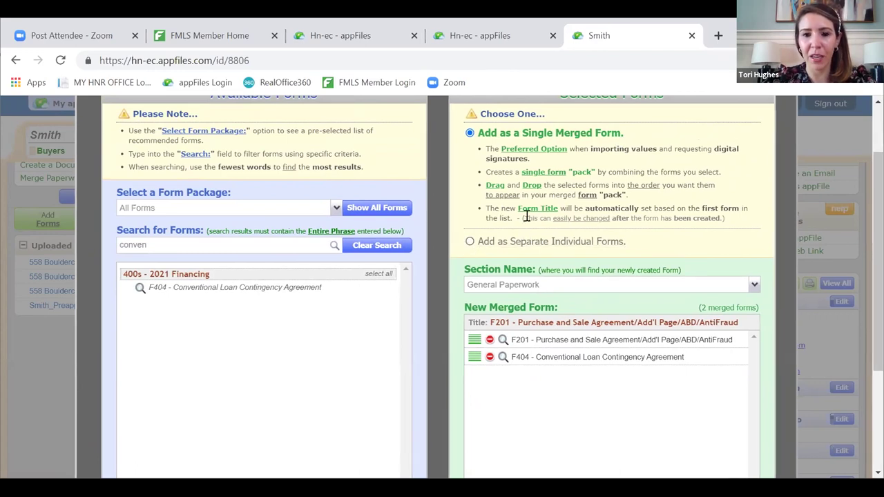
scroll(467, 194, down, 5)
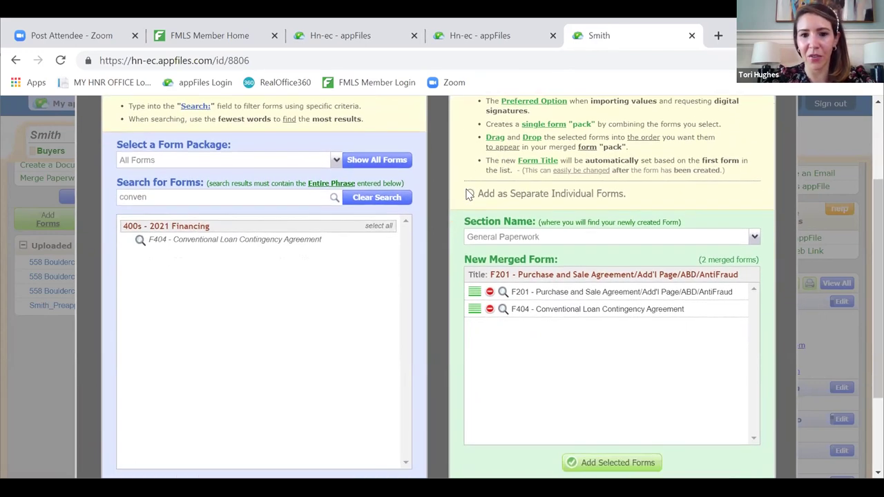
scroll(608, 283, up, 3)
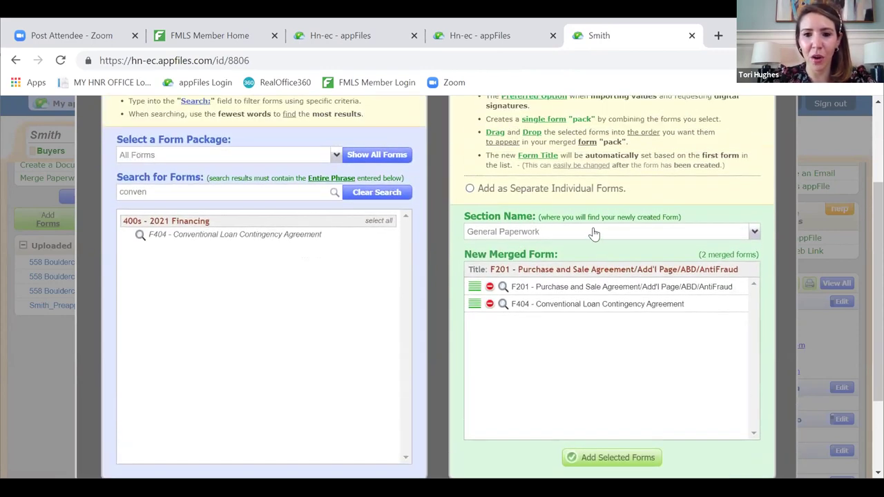
Keep General Paperwork as the section, move F201 below F404, and create the merged form
click(593, 233)
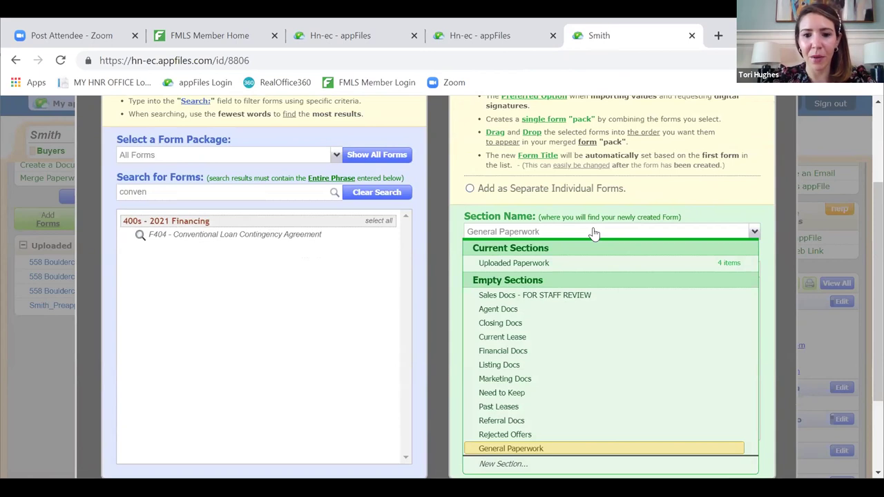
click(593, 234)
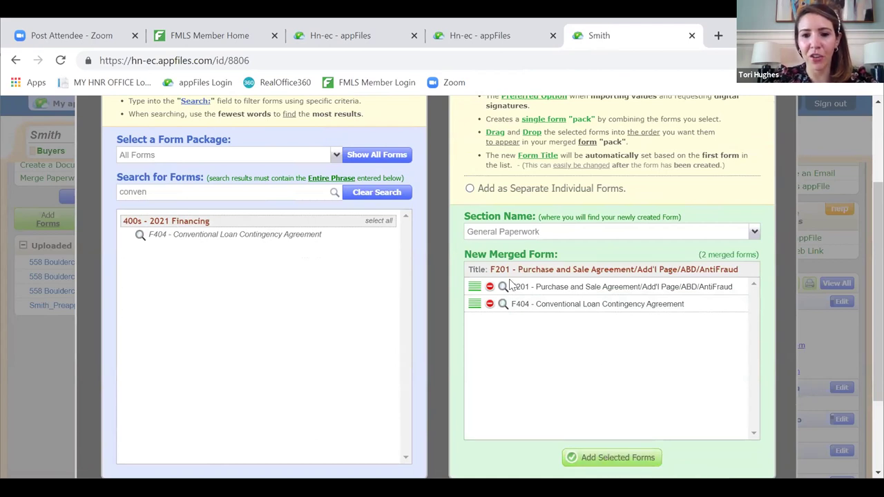
drag(474, 286, 476, 323)
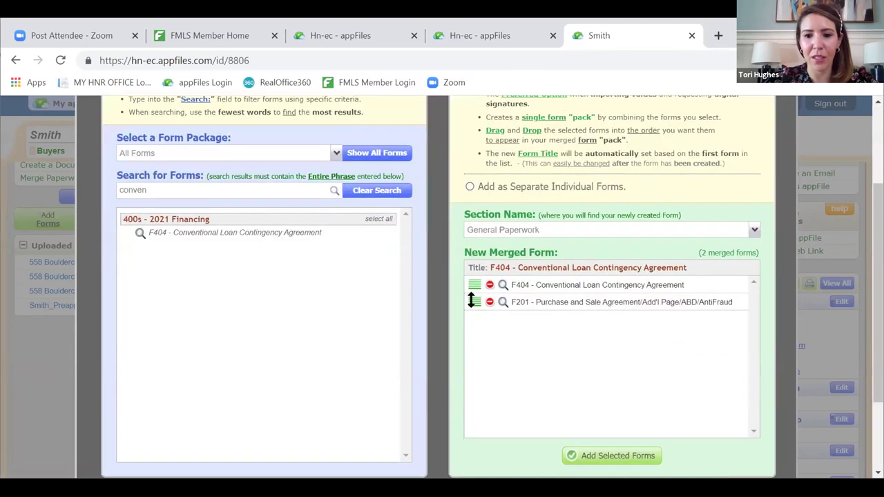
drag(473, 299, 627, 375)
scroll(627, 375, down, 3)
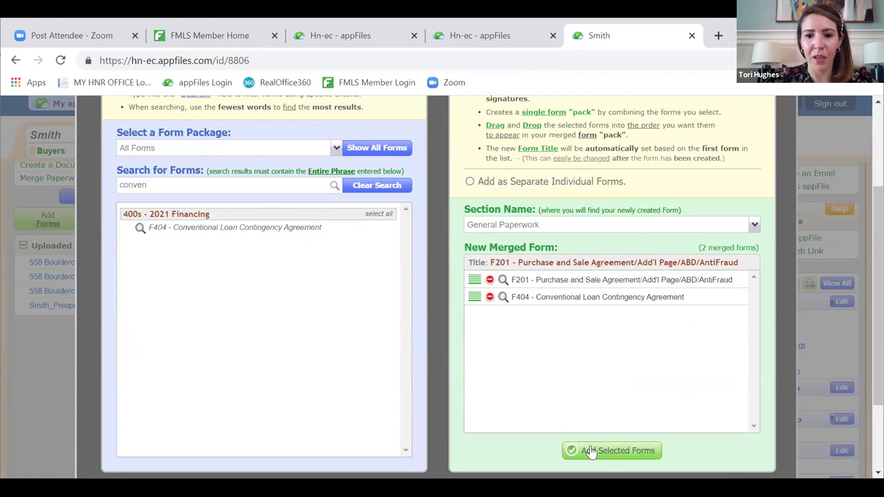
click(591, 450)
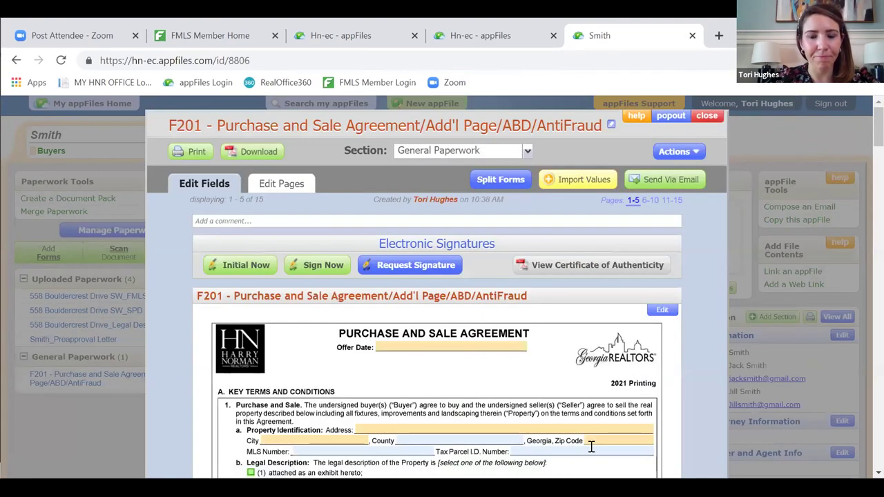
Close the F201 form and bring up the file's Merge Paperwork window
scroll(606, 349, down, 3)
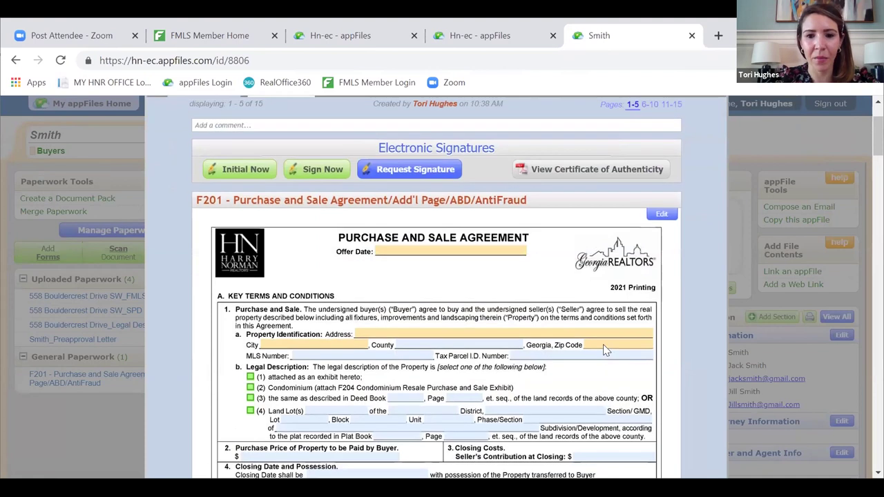
scroll(607, 348, up, 3)
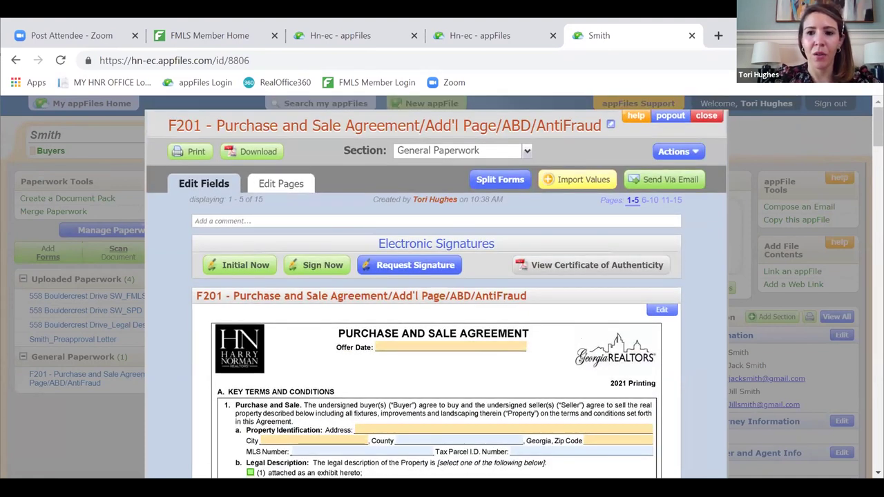
click(707, 116)
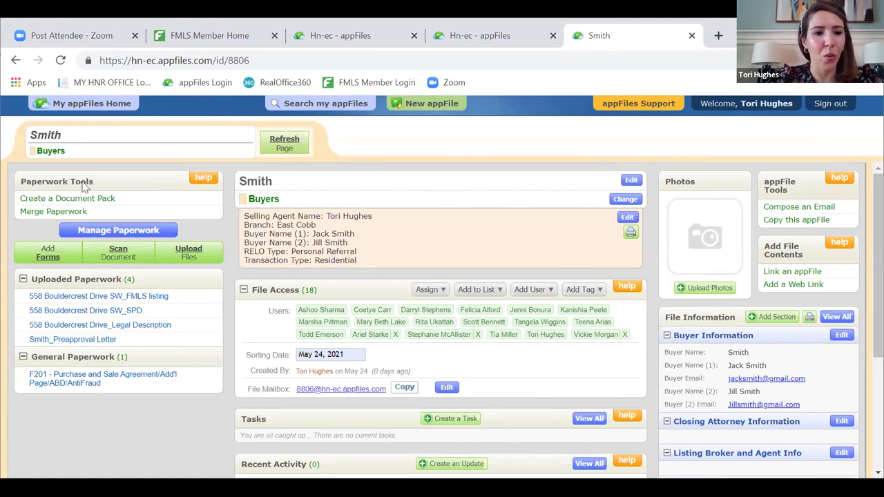
click(40, 214)
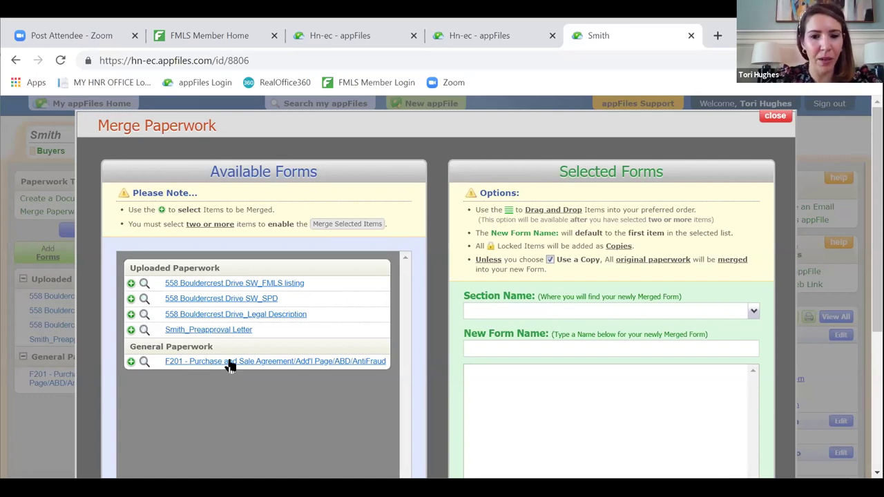
click(230, 363)
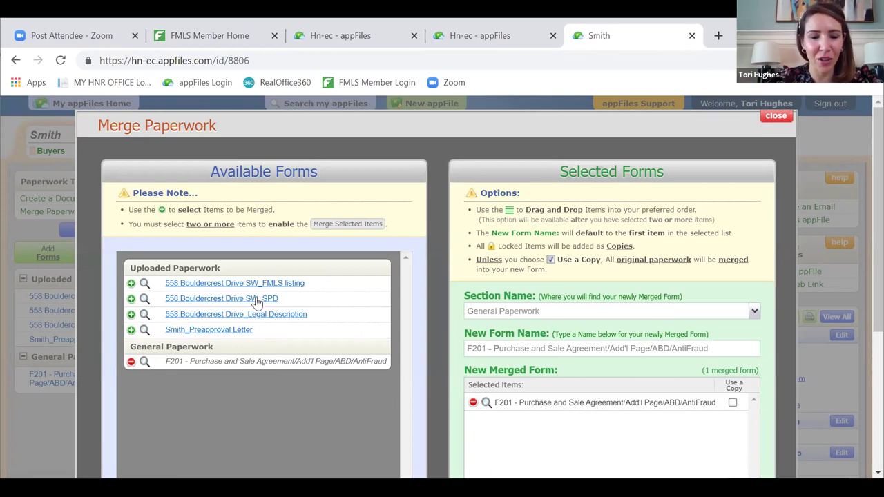
click(130, 299)
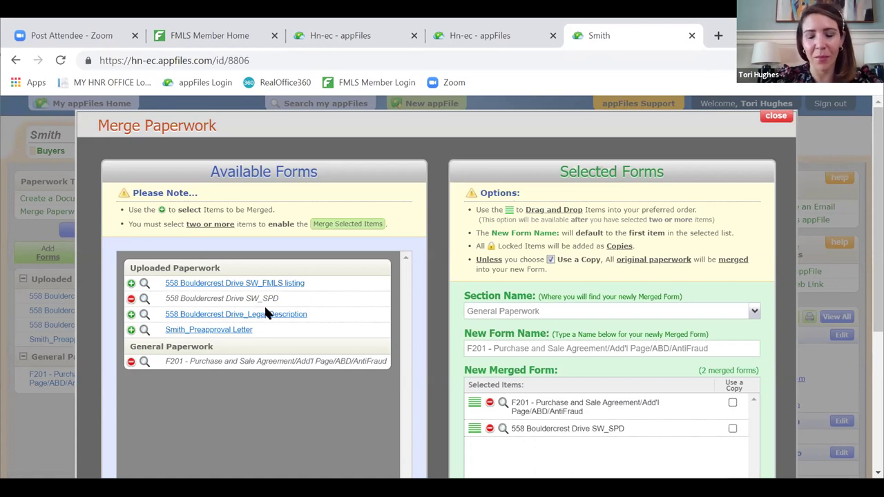
right_click(266, 310)
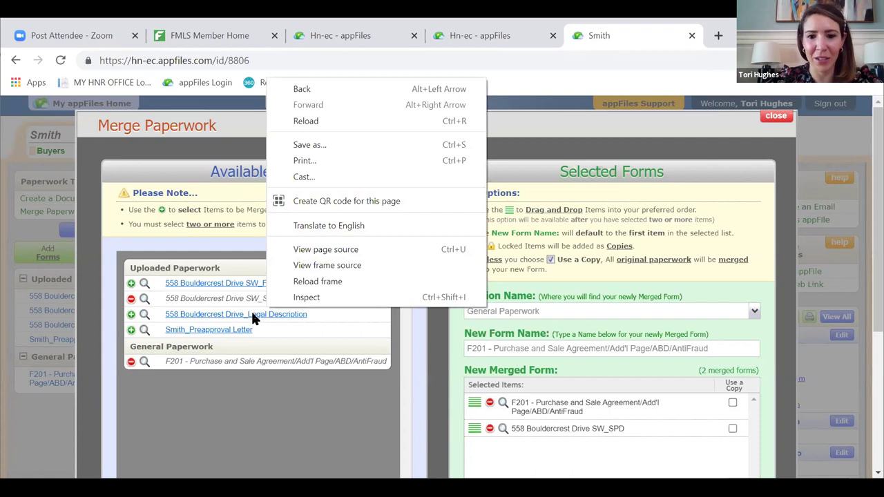
click(255, 318)
click(642, 118)
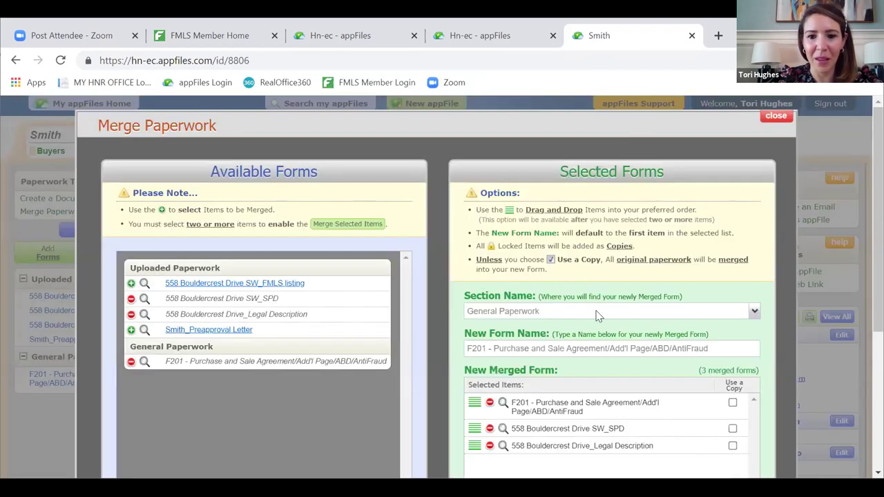
scroll(594, 423, down, 1)
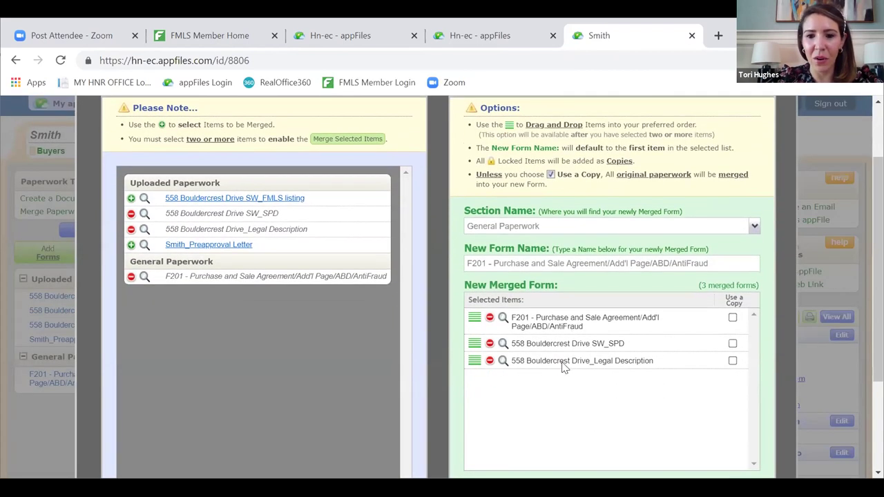
scroll(598, 385, down, 1)
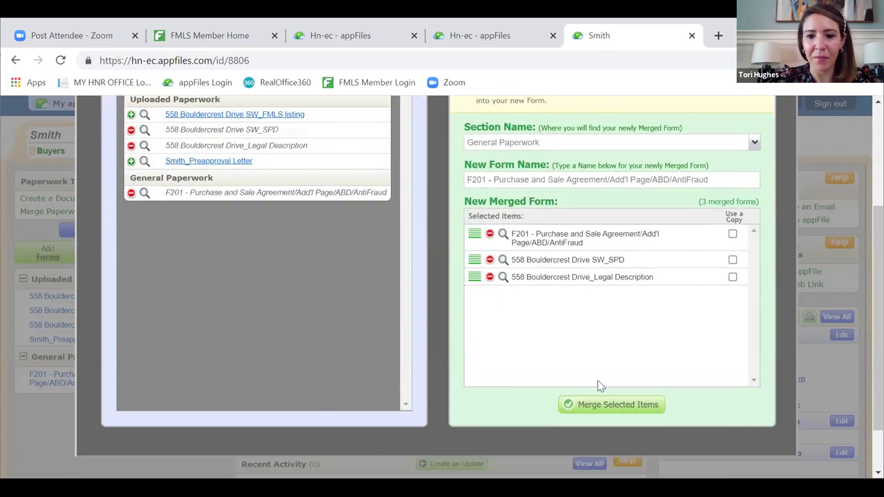
click(594, 405)
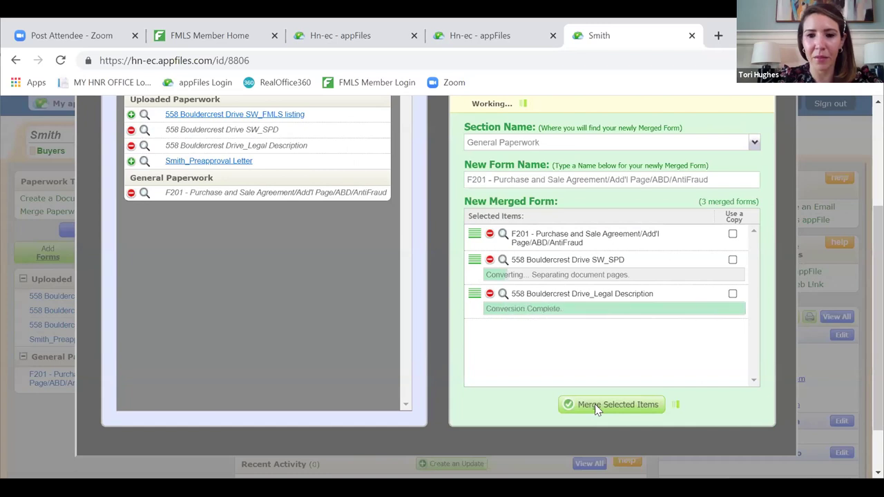
click(595, 404)
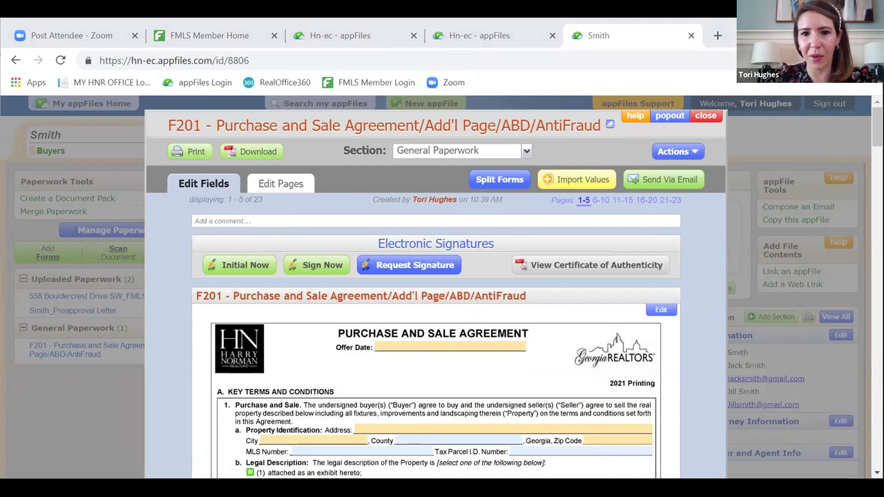
scroll(440, 330, down, 1)
scroll(439, 330, up, 1)
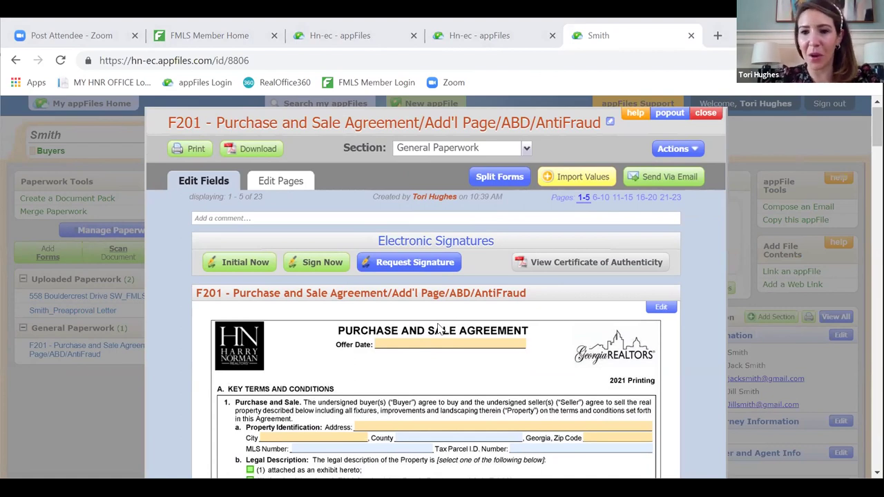
scroll(564, 390, down, 1)
scroll(564, 390, up, 1)
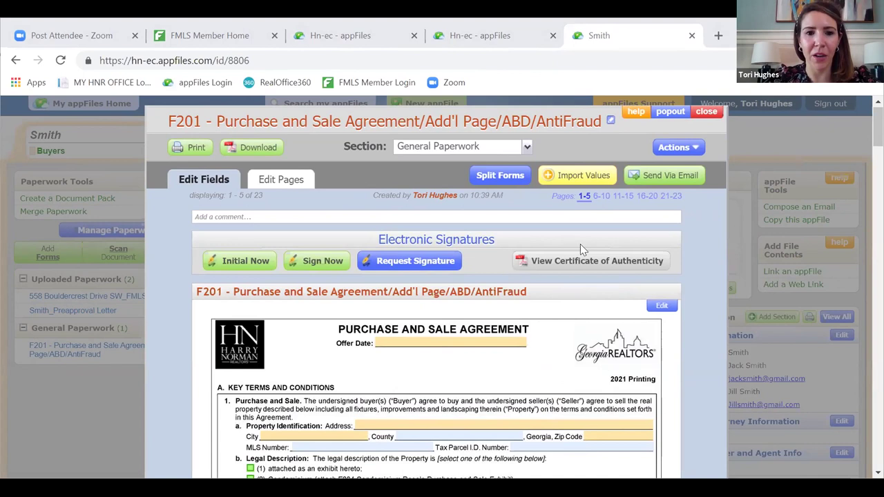
click(610, 123)
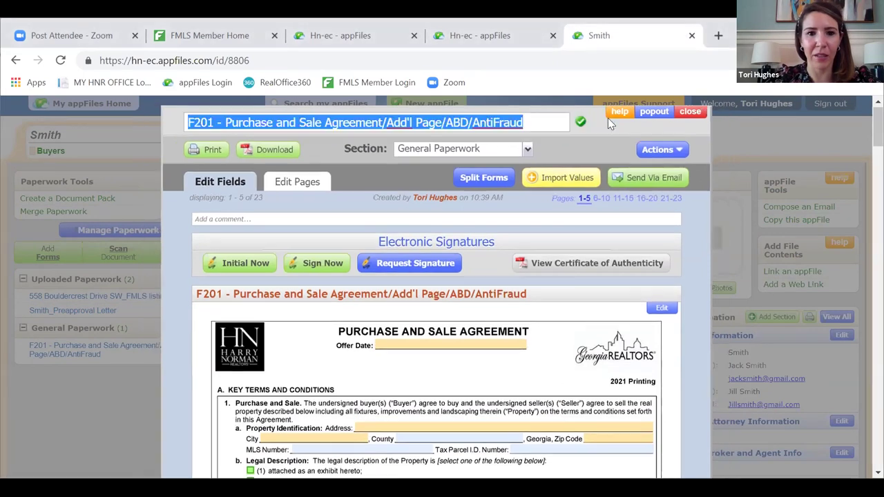
click(225, 122)
key(BackSpace)
key(BackSpace)
key(BackSpace)
key(BackSpace)
key(BackSpace)
key(BackSpace)
key(BackSpace)
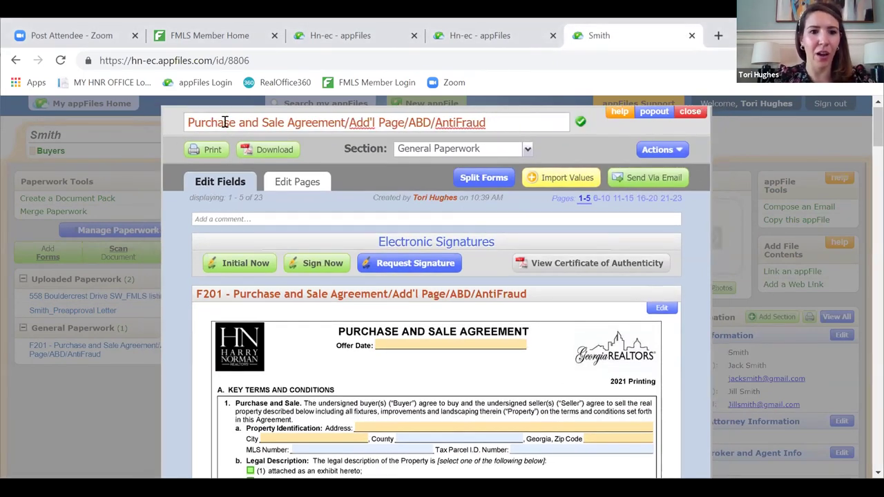
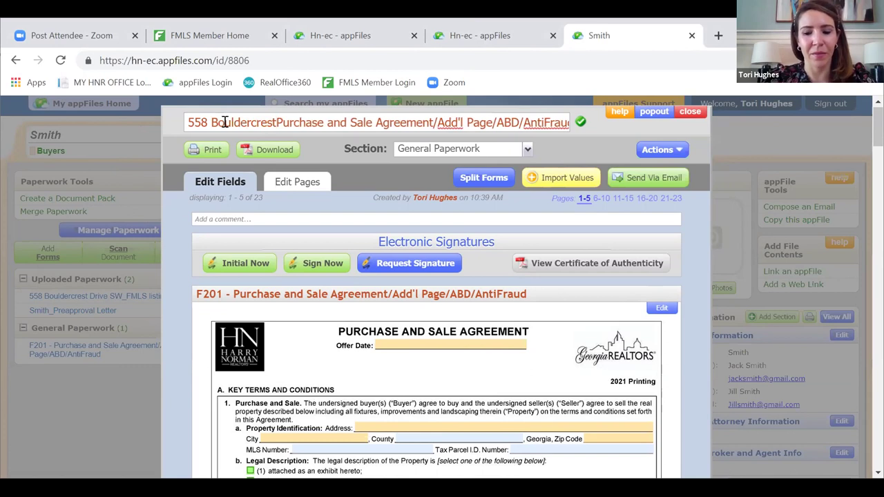
text(_)
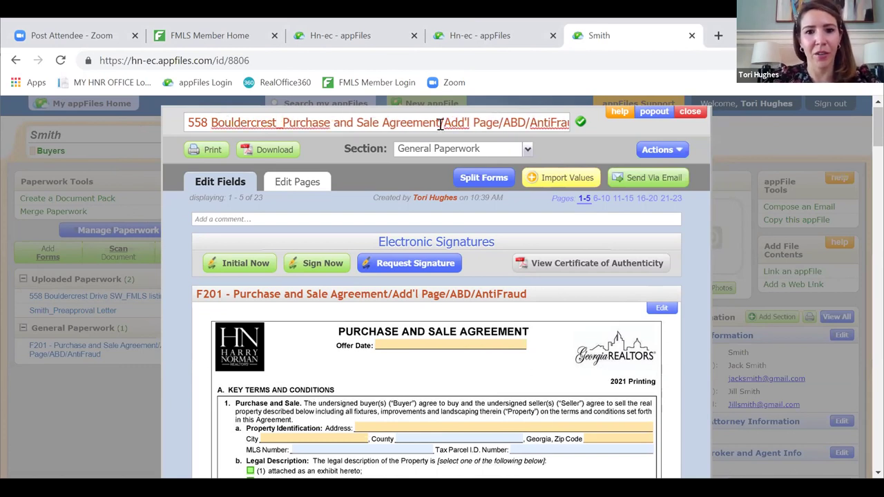
drag(442, 123, 630, 128)
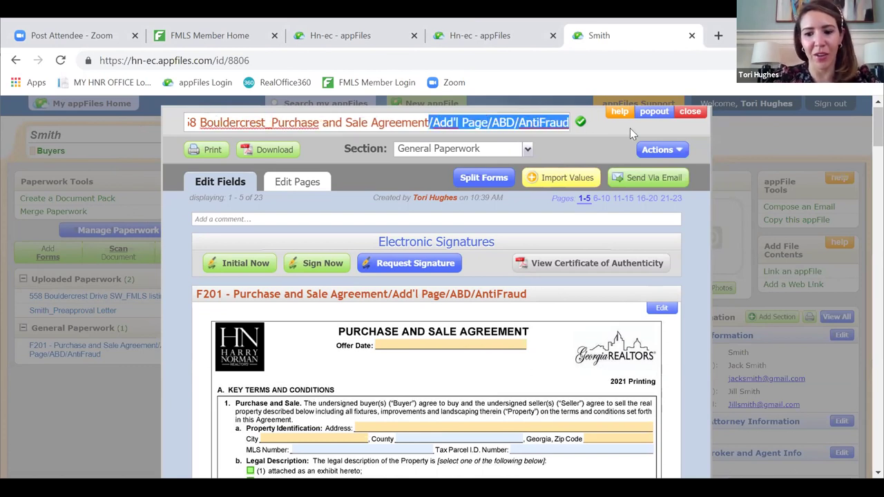
key(BackSpace)
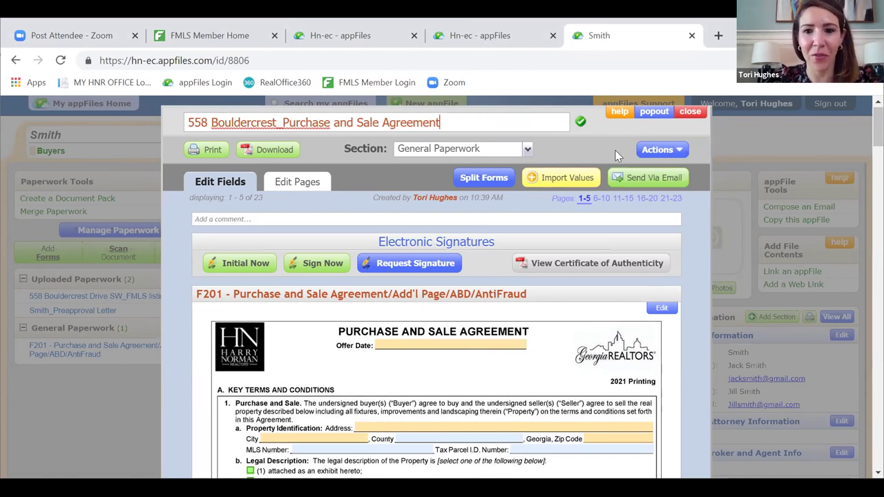
right_click(584, 131)
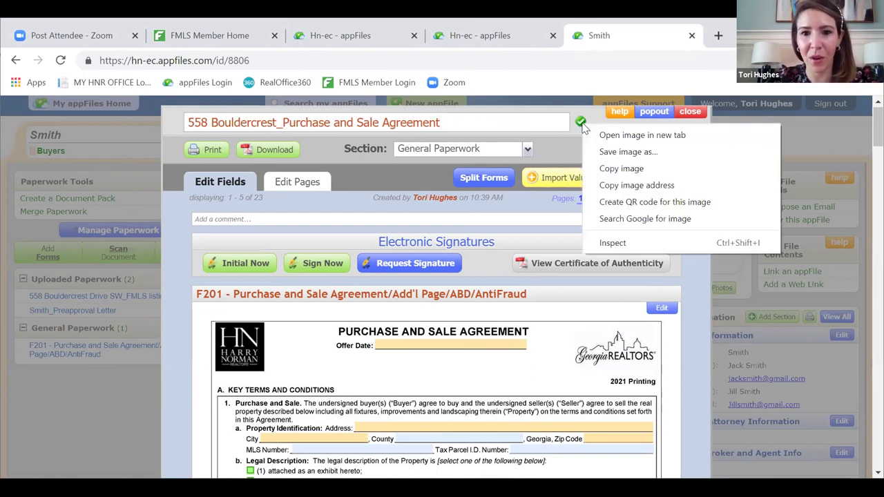
key(Escape)
right_click(581, 129)
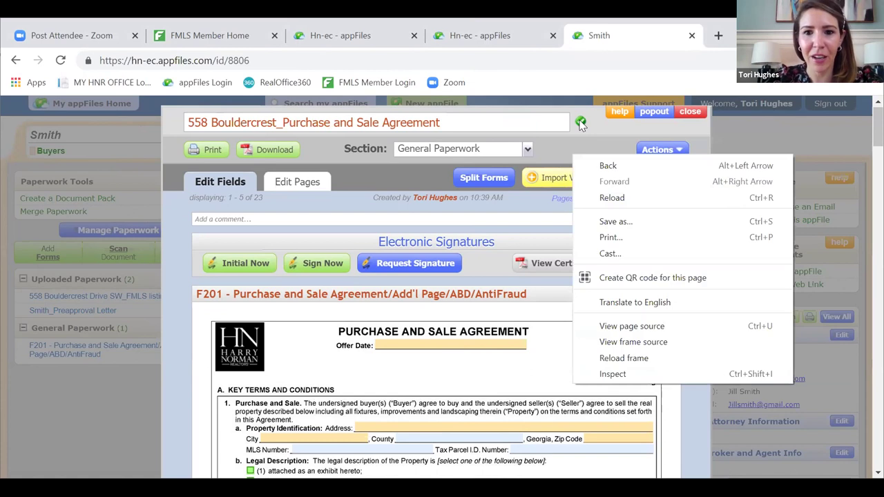
click(581, 125)
Start importing values into the renamed agreement
scroll(573, 138, down, 1)
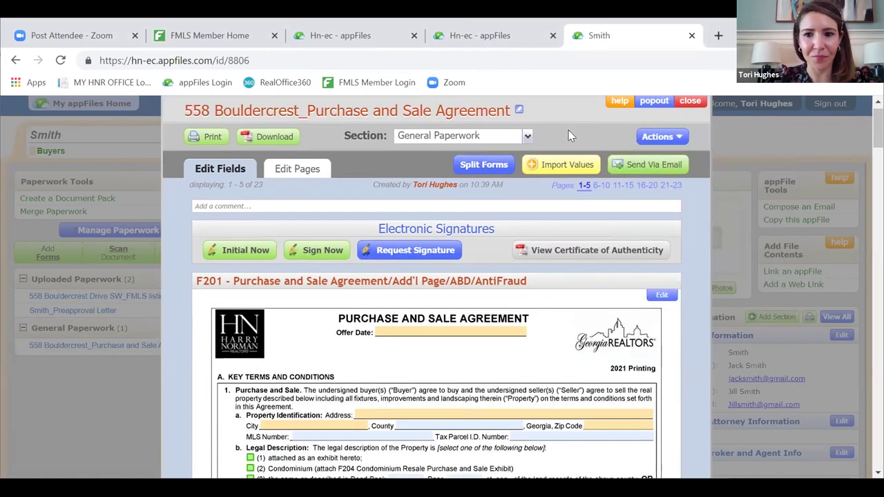
right_click(570, 131)
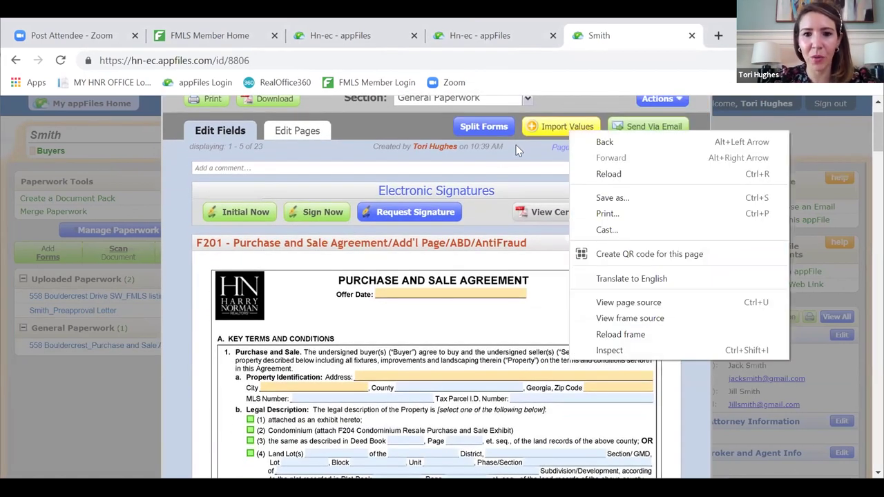
click(518, 150)
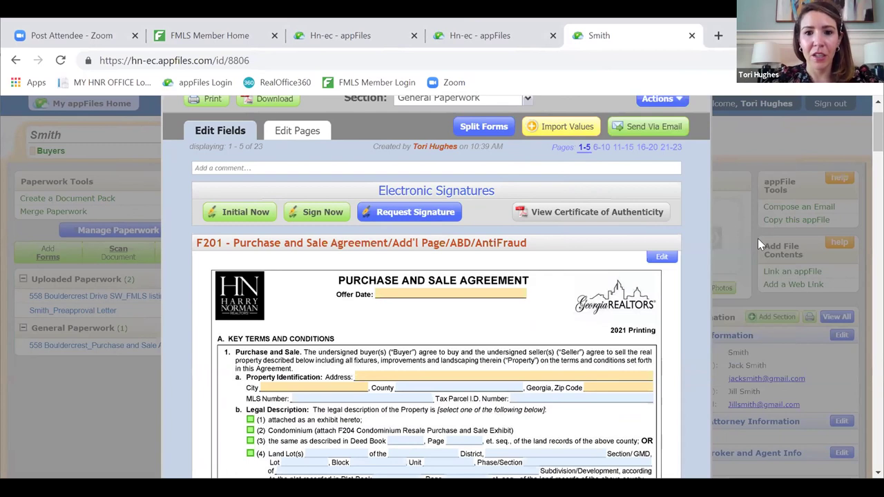
scroll(546, 159, up, 1)
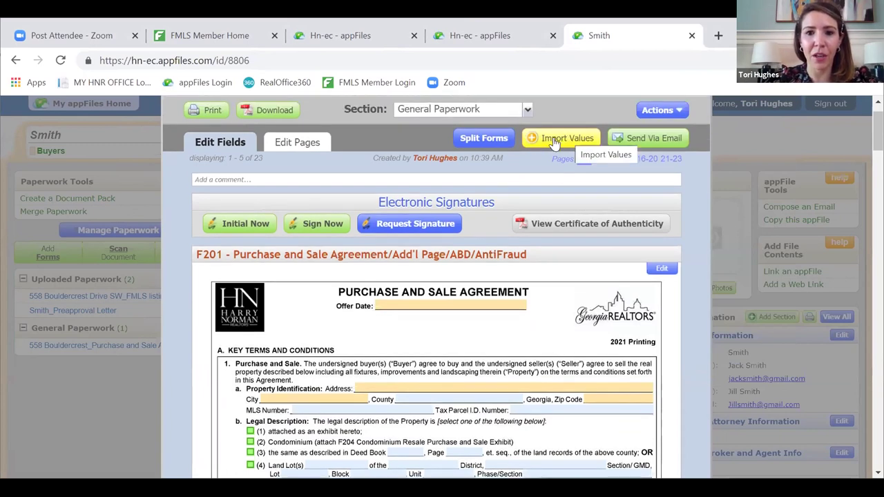
right_click(553, 138)
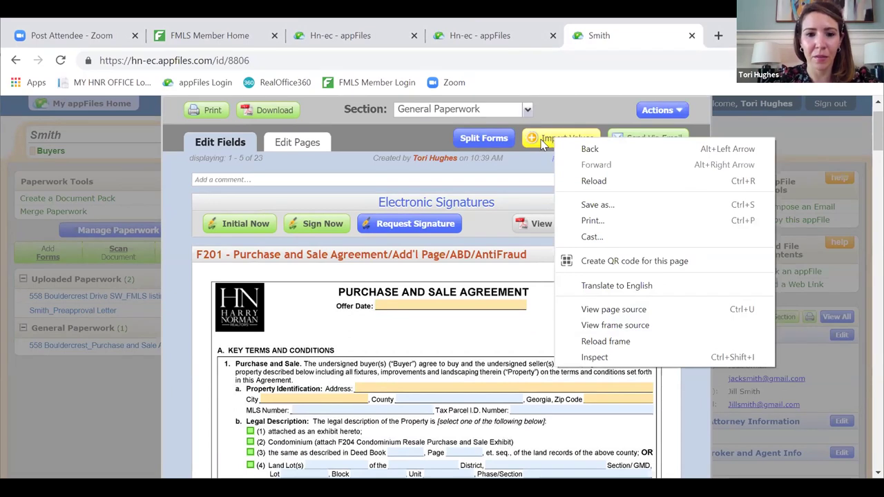
click(542, 140)
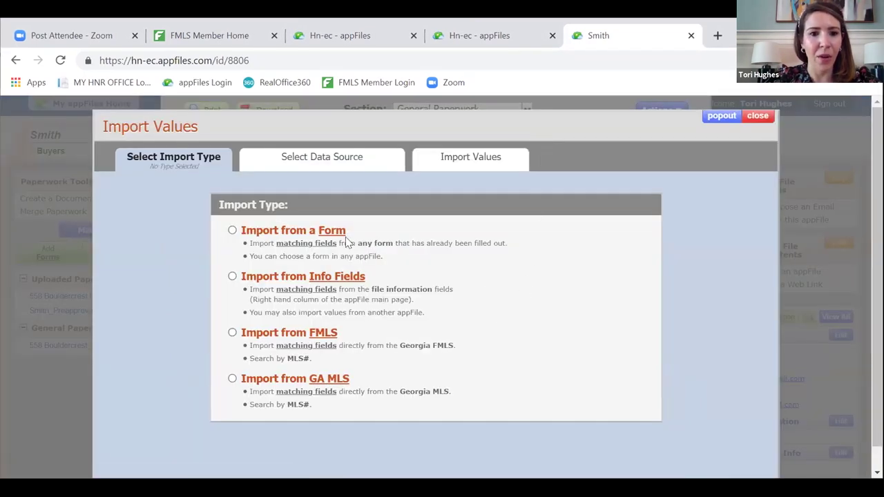
Import both buyers' names and e-mail addresses from Buyer Information, excluding File Information
click(233, 277)
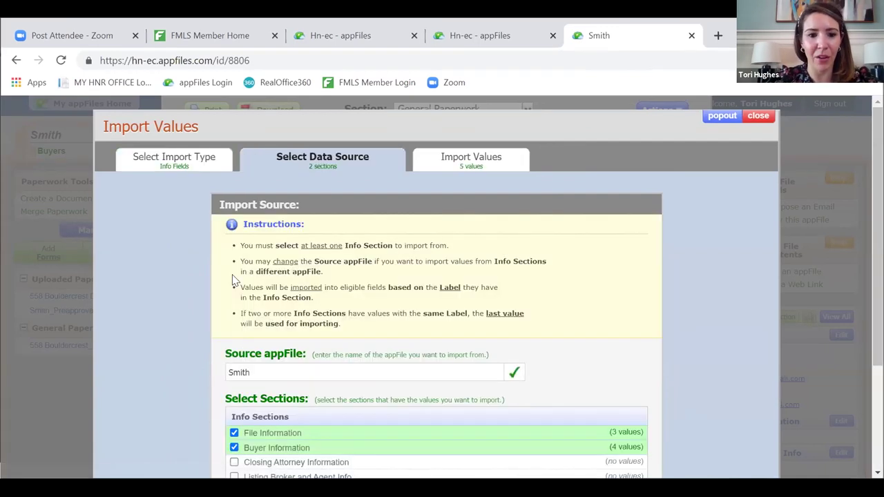
scroll(522, 315, down, 1)
scroll(523, 315, down, 2)
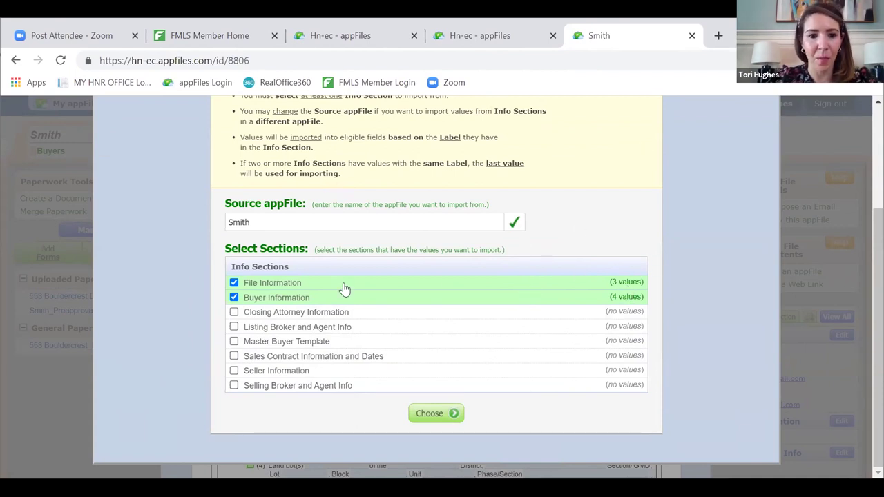
click(234, 283)
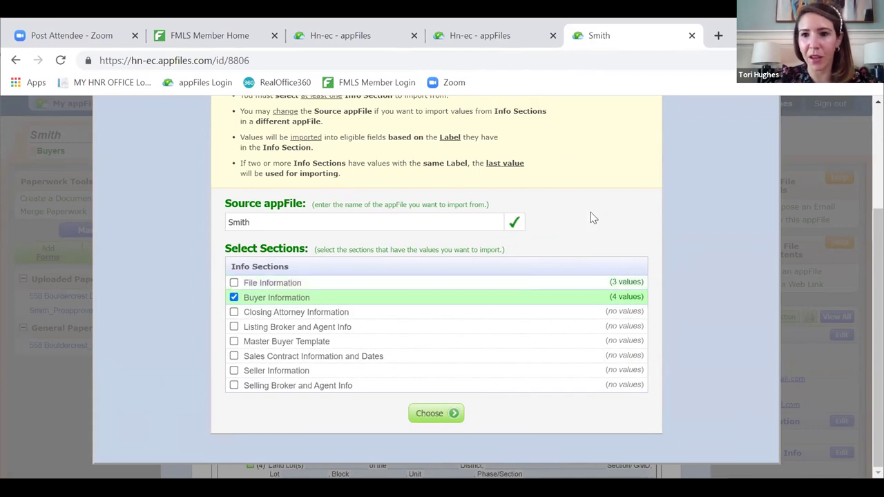
click(455, 415)
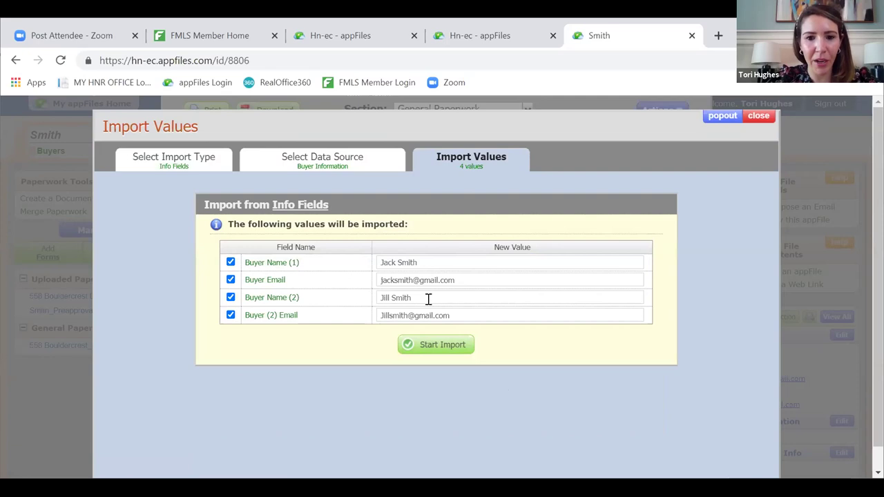
click(392, 280)
text(.)
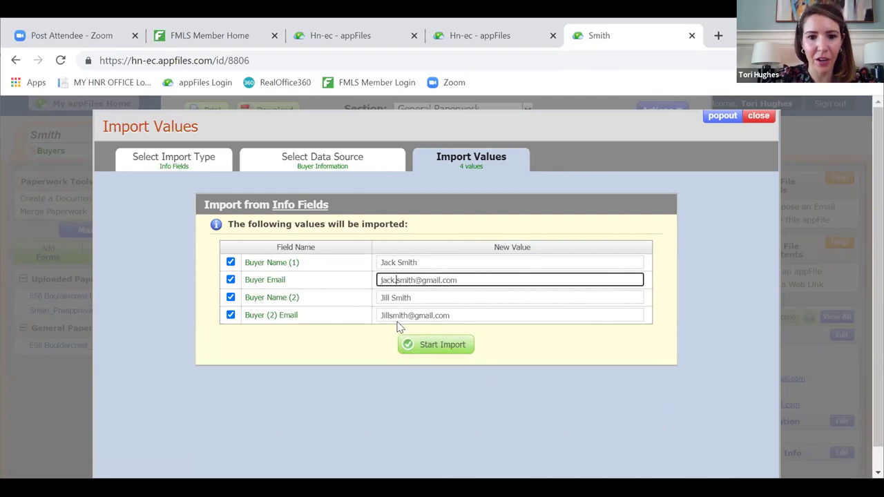
key(BackSpace)
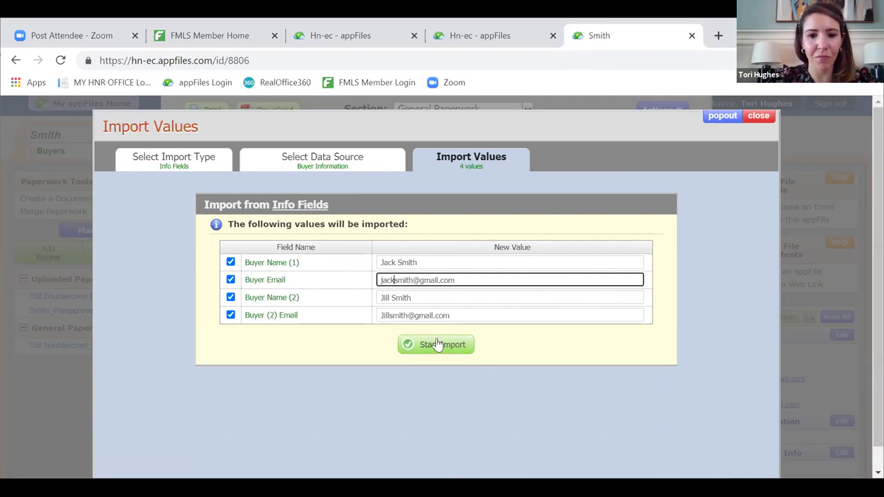
click(439, 347)
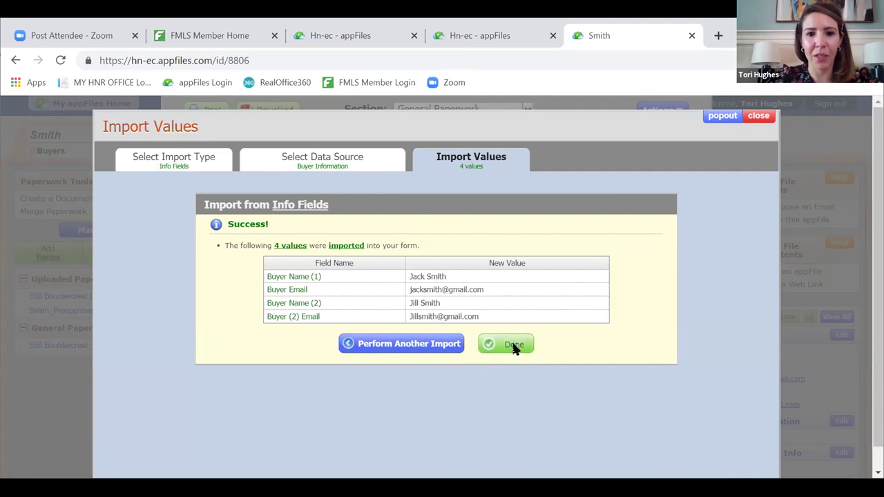
click(515, 344)
scroll(514, 349, down, 3)
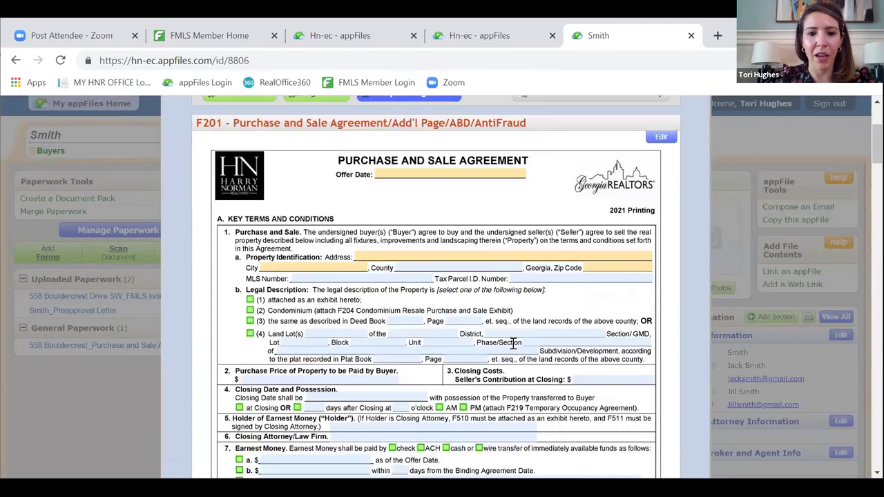
scroll(515, 348, up, 2)
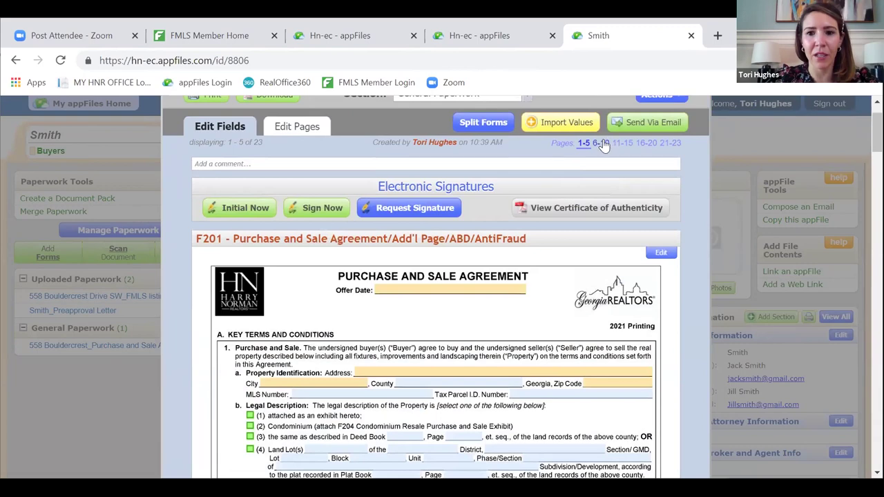
click(603, 143)
scroll(496, 384, down, 5)
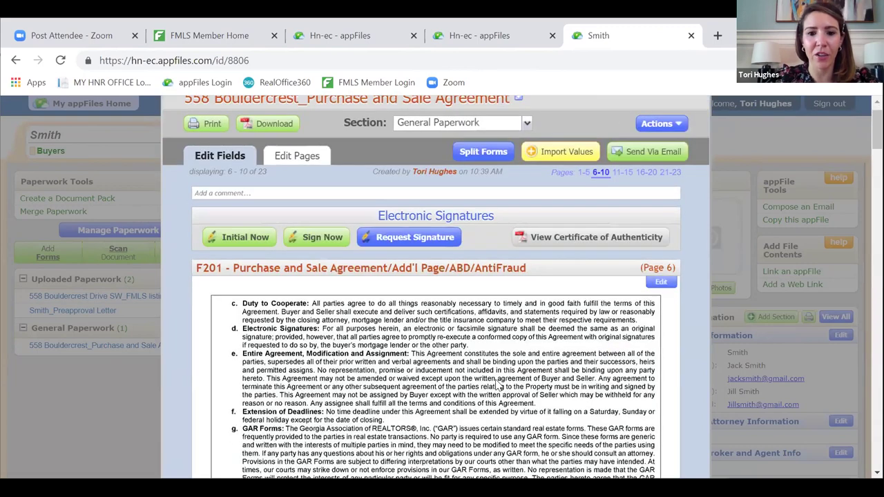
scroll(496, 384, down, 15)
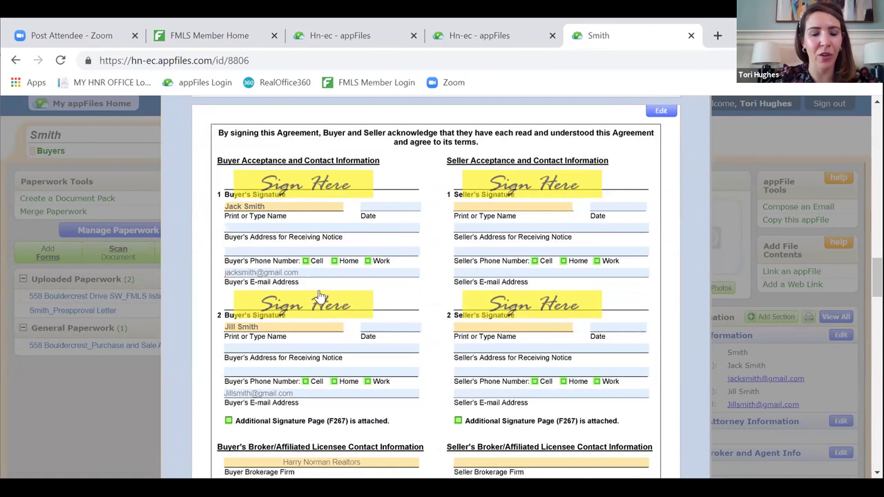
scroll(317, 284, up, 15)
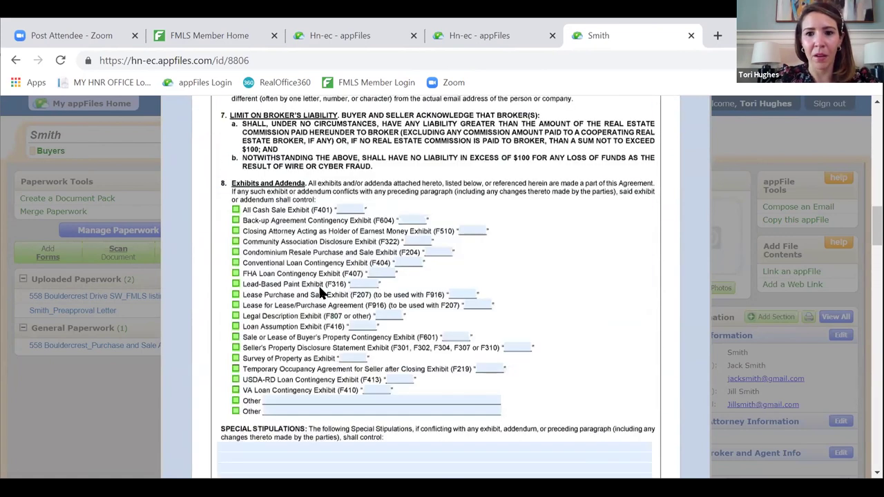
scroll(319, 293, up, 10)
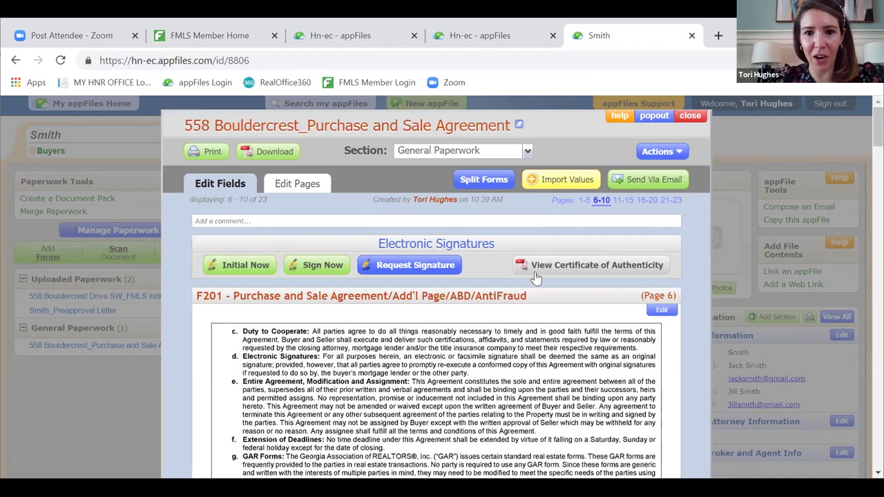
click(558, 179)
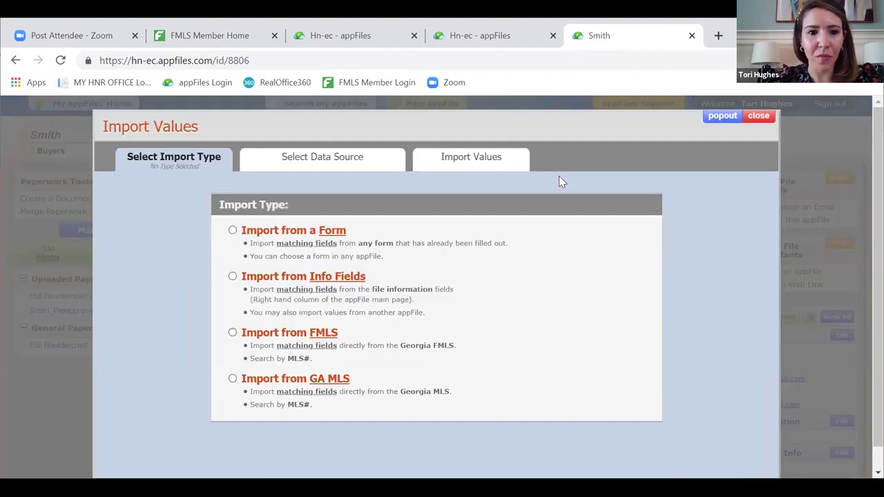
click(233, 332)
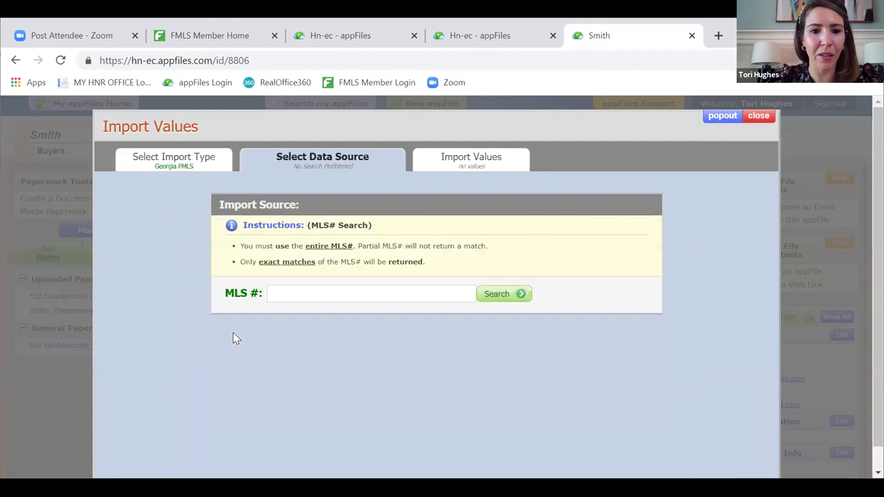
click(329, 298)
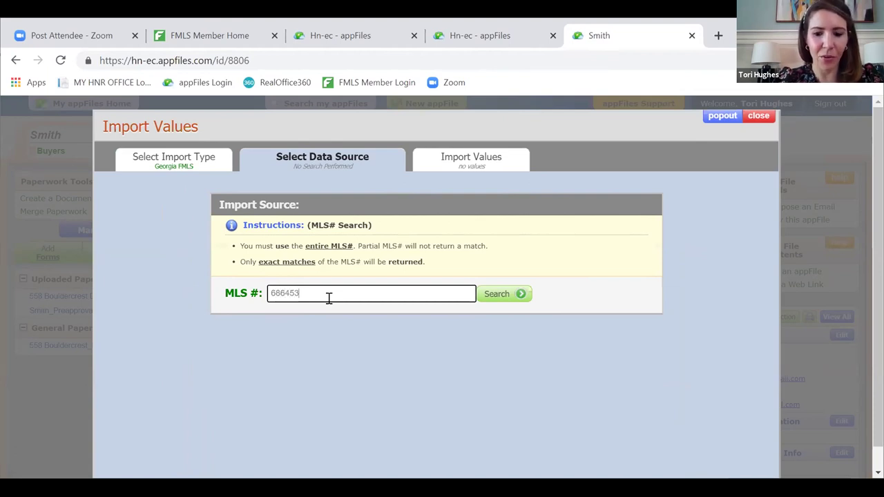
click(508, 297)
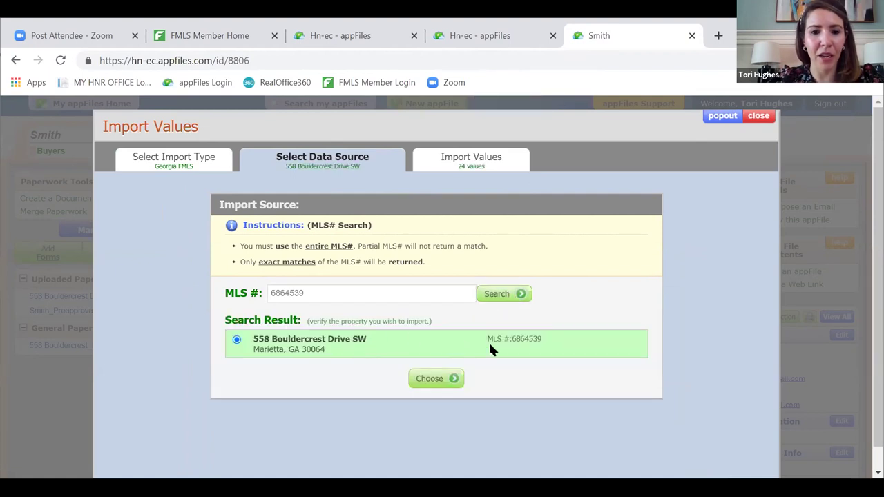
click(442, 379)
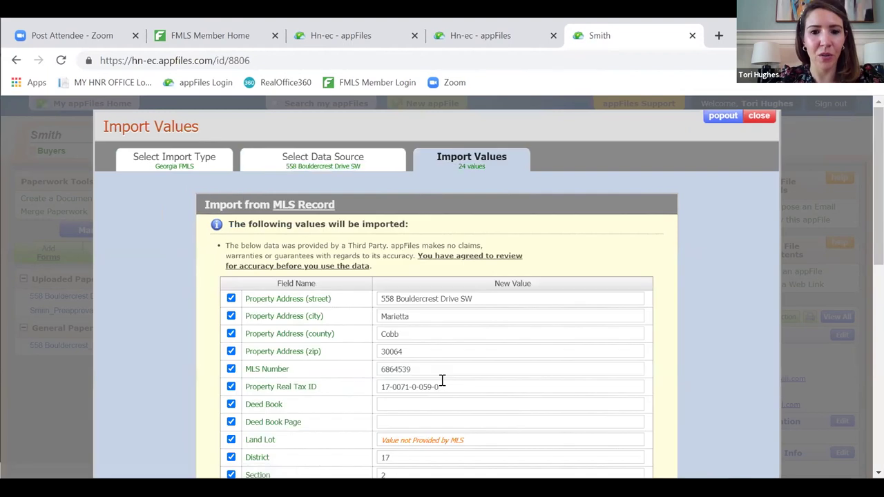
scroll(578, 322, down, 2)
scroll(578, 322, down, 3)
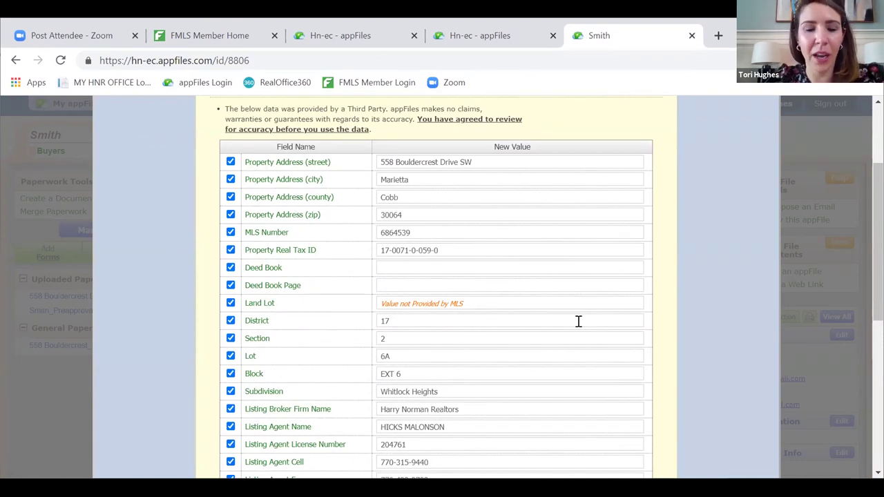
scroll(566, 294, down, 1)
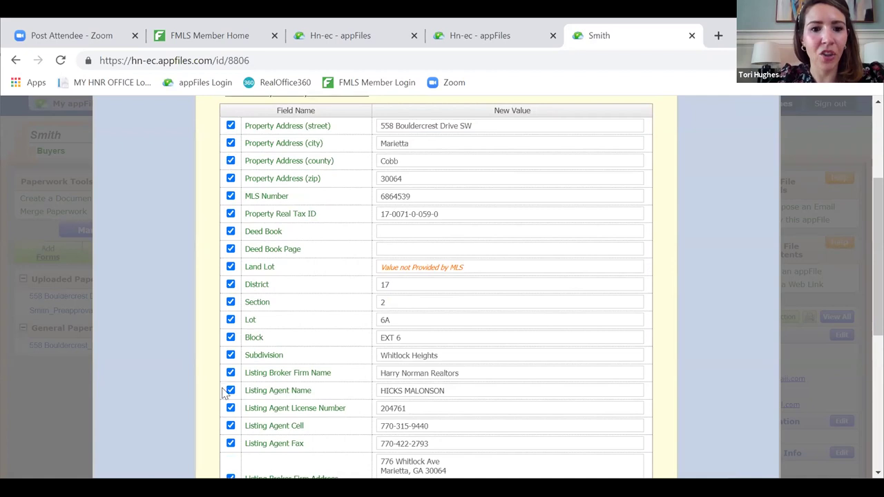
scroll(247, 341, down, 5)
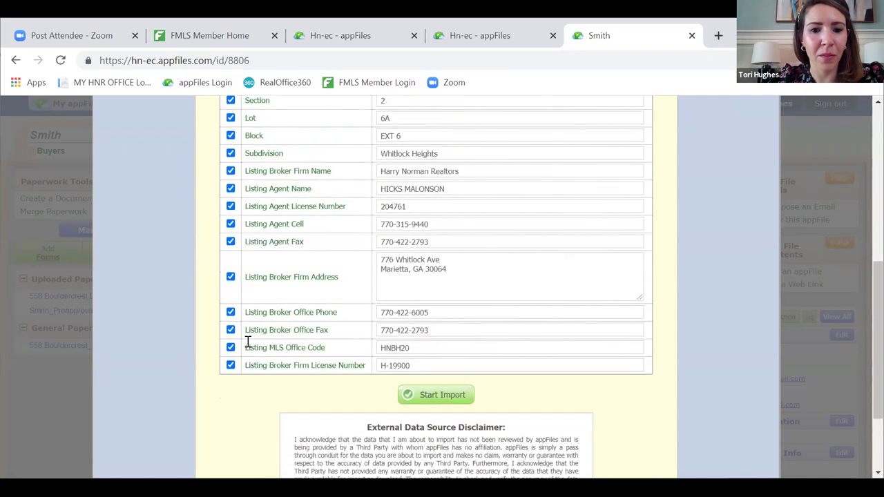
scroll(250, 344, up, 3)
scroll(250, 345, up, 2)
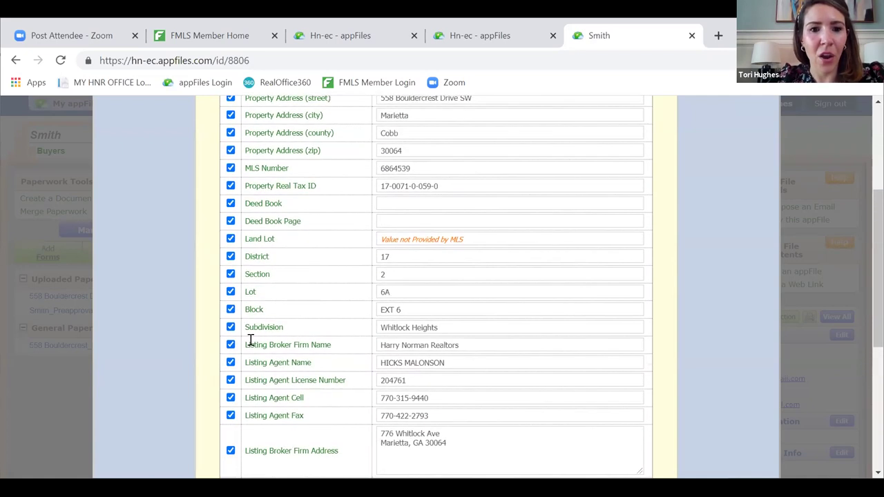
Exclude Deed Book, Land Lot and Section, accept the disclaimer, and import the listing values
click(231, 203)
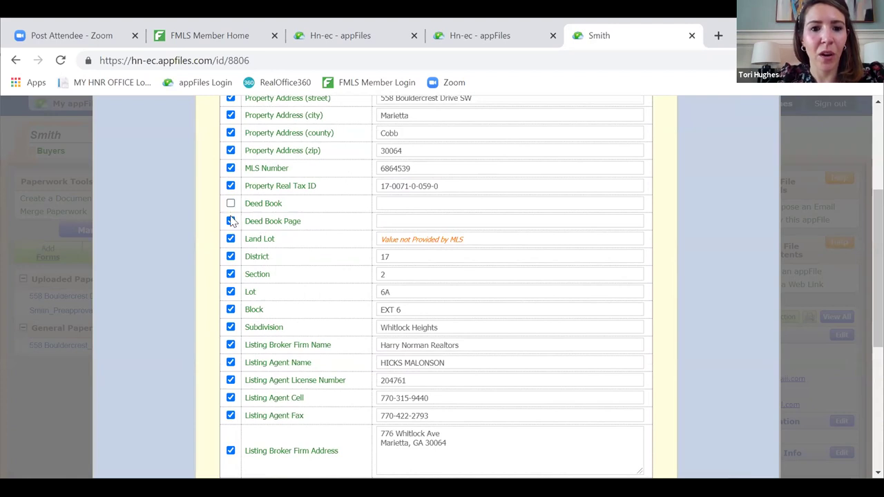
click(230, 239)
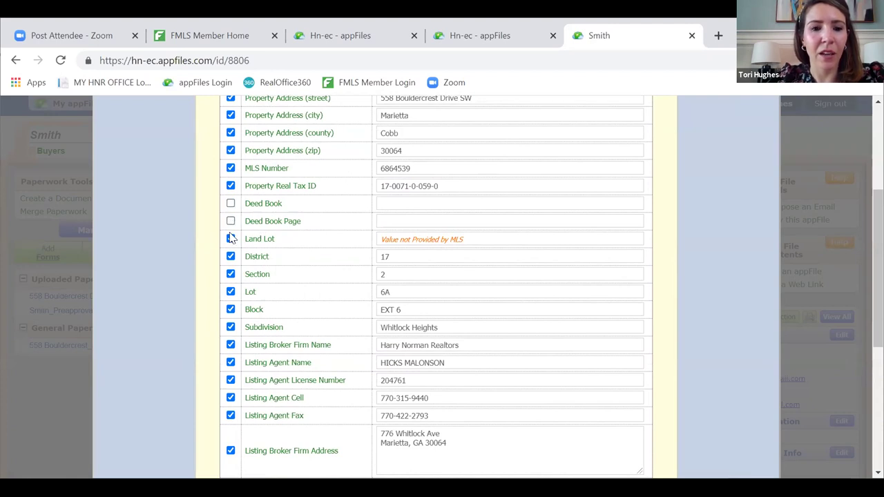
click(232, 274)
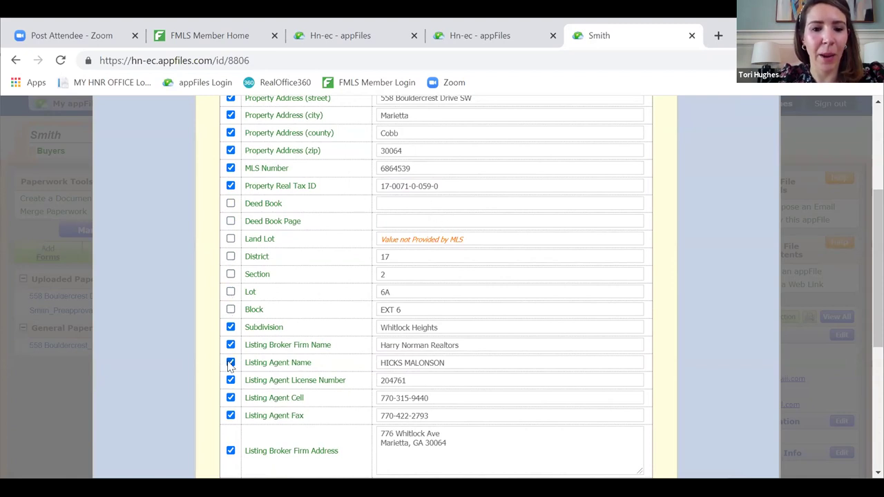
scroll(354, 261, down, 1)
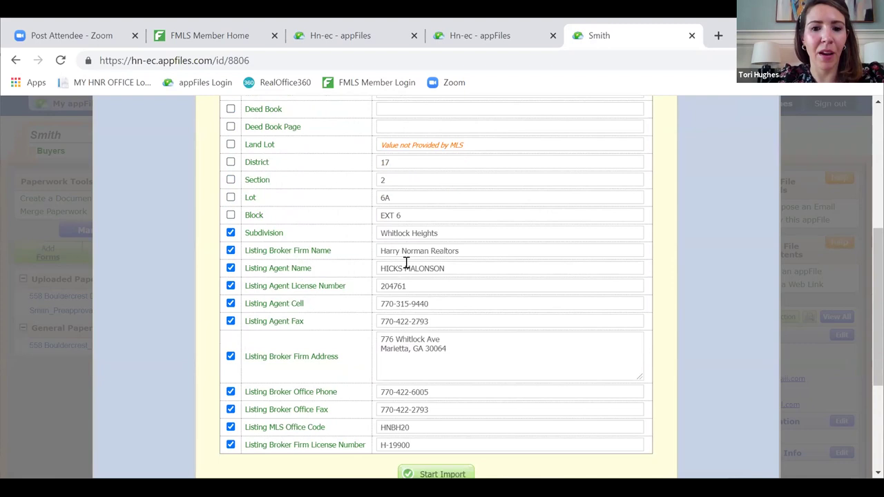
scroll(339, 337, down, 1)
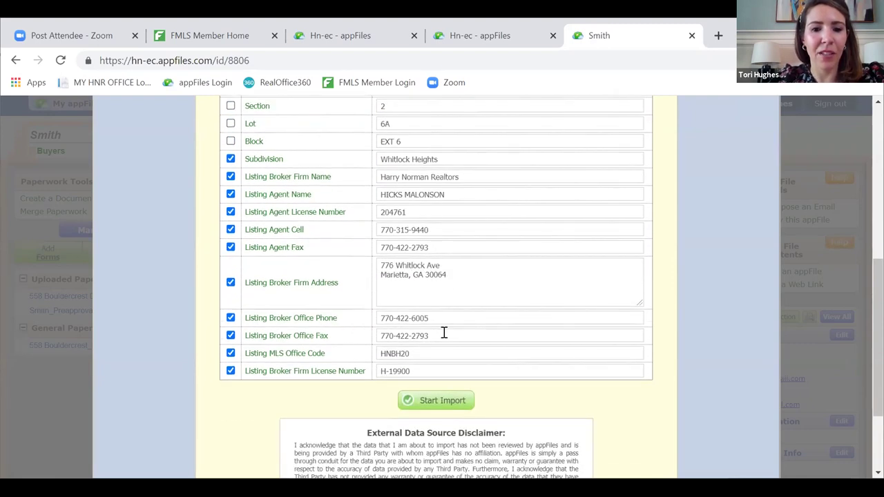
scroll(443, 333, down, 1)
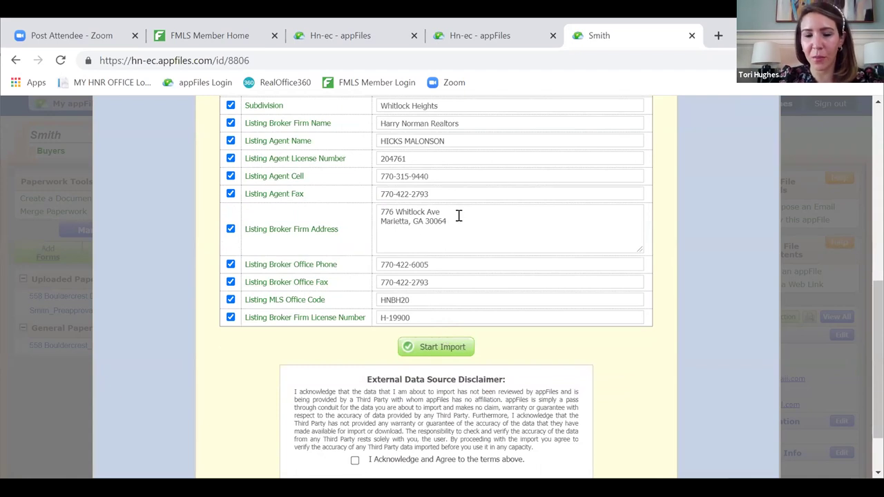
scroll(417, 237, down, 1)
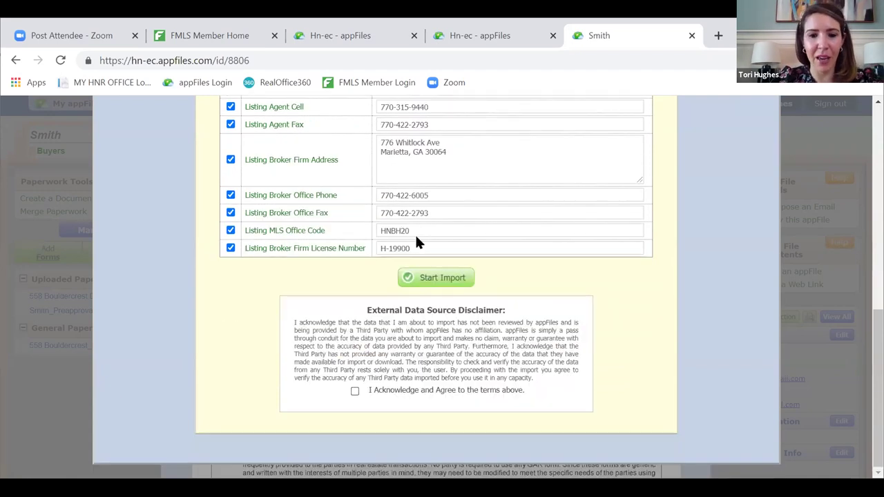
click(355, 391)
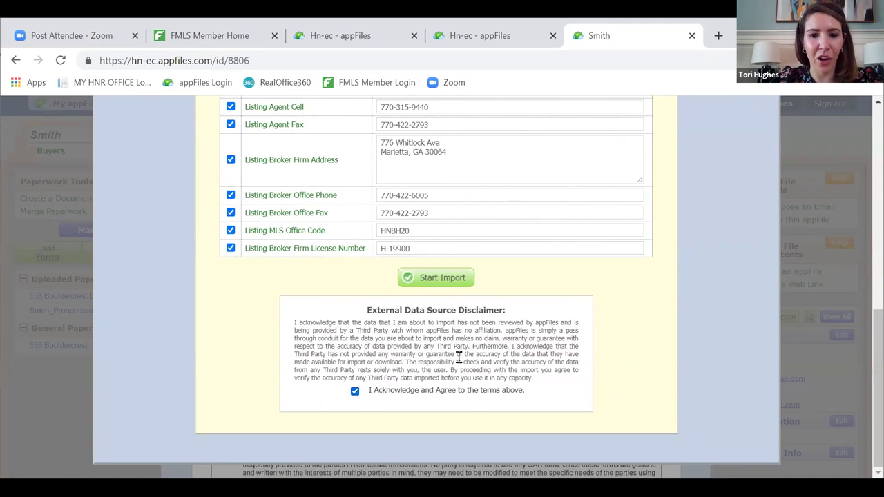
click(454, 280)
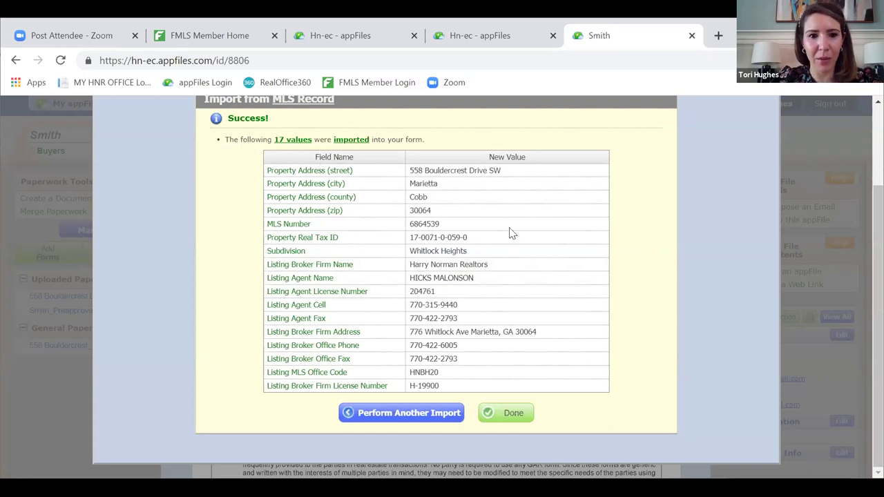
Close the import results and review pages 1-5 of the agreement
click(504, 413)
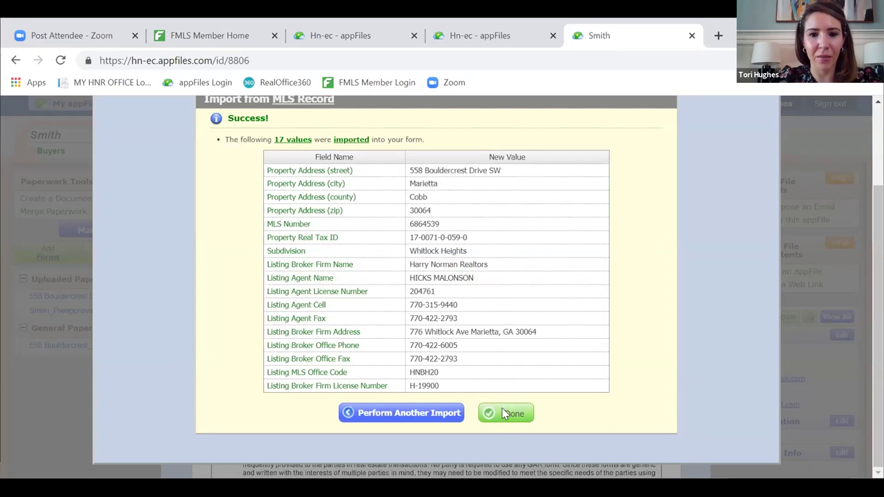
click(583, 201)
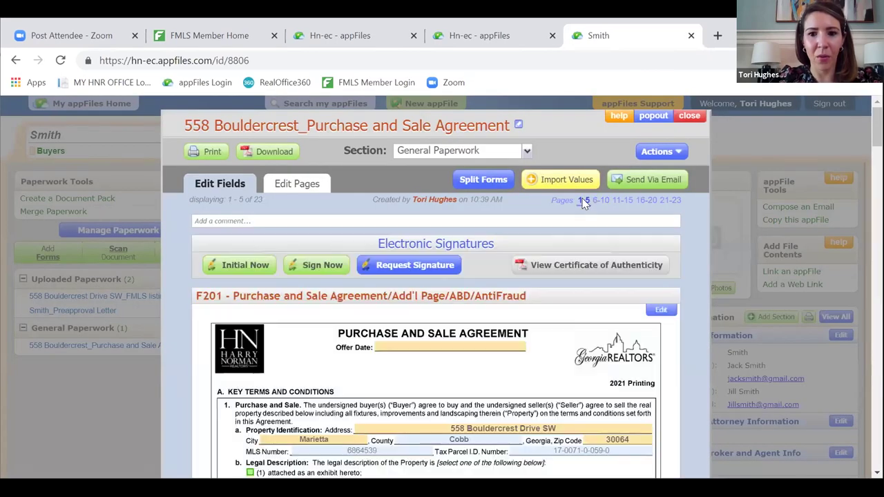
scroll(558, 293, down, 1)
scroll(558, 292, down, 2)
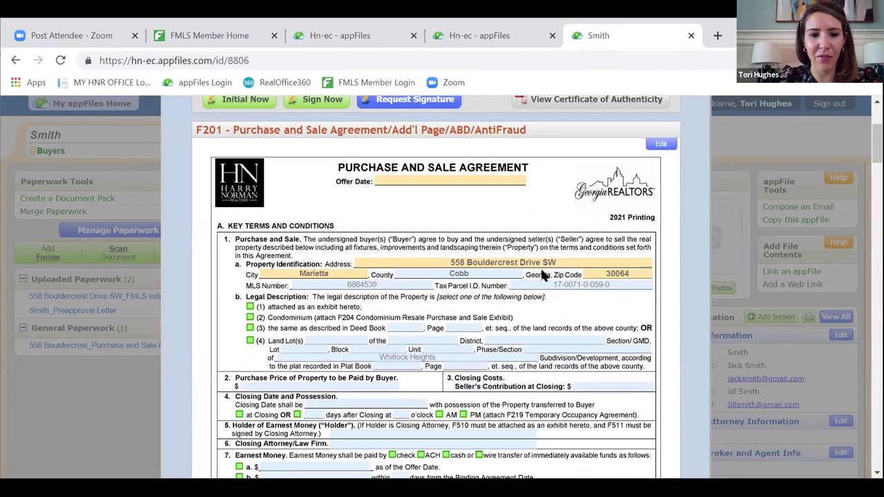
scroll(541, 274, down, 2)
scroll(541, 273, up, 2)
scroll(540, 273, down, 2)
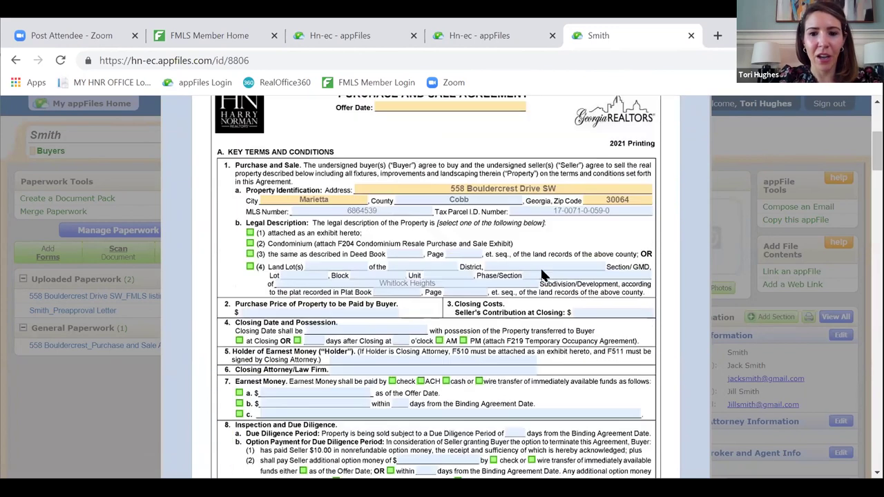
scroll(542, 274, down, 6)
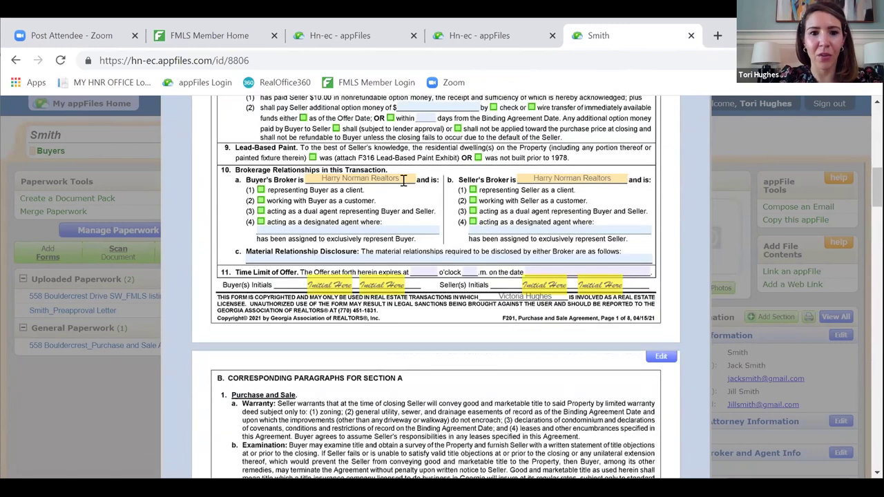
scroll(580, 180, down, 6)
scroll(580, 183, down, 12)
scroll(580, 183, down, 15)
Review pages 6-10, where the seller's broker section holds the imported brokerage details
click(599, 373)
scroll(525, 361, down, 10)
scroll(525, 361, down, 15)
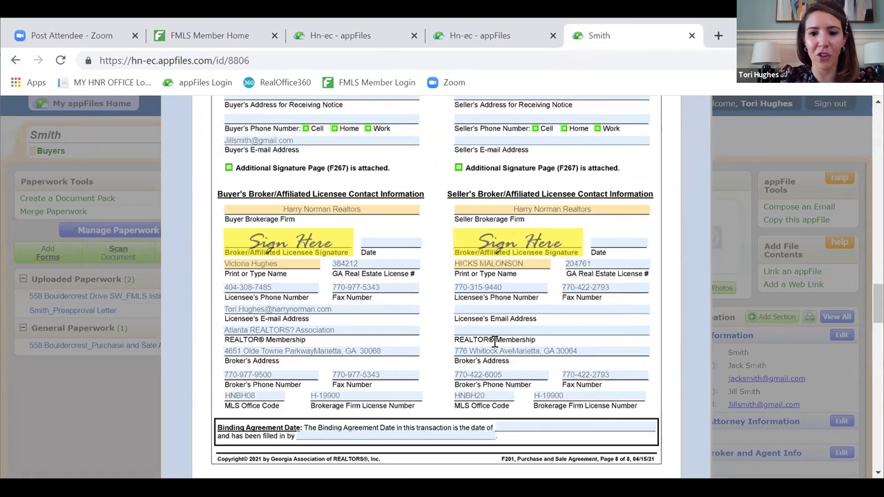
scroll(536, 221, up, 10)
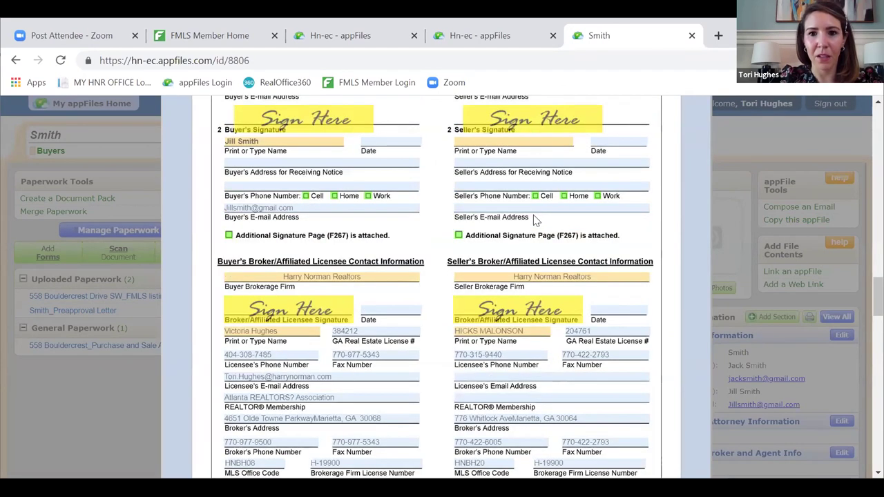
scroll(535, 221, up, 10)
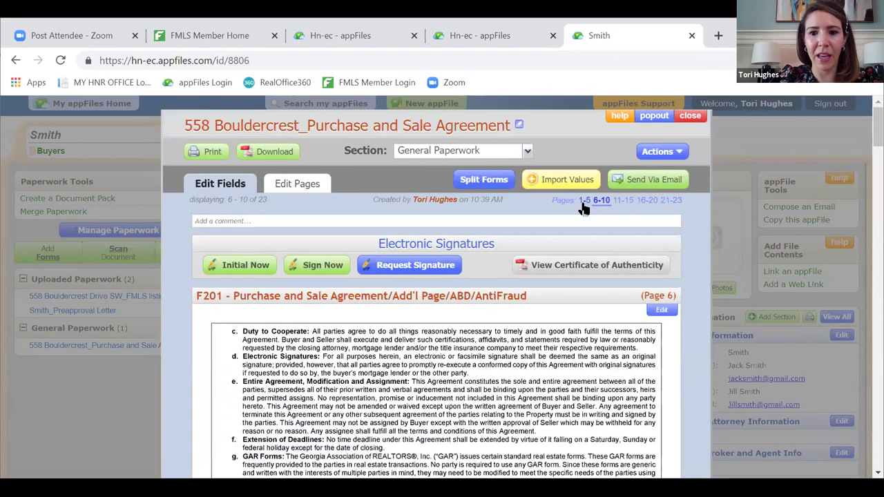
Return to page 1 and check the imported address, Marietta, Cobb, 30064, MLS and tax parcel numbers
click(583, 201)
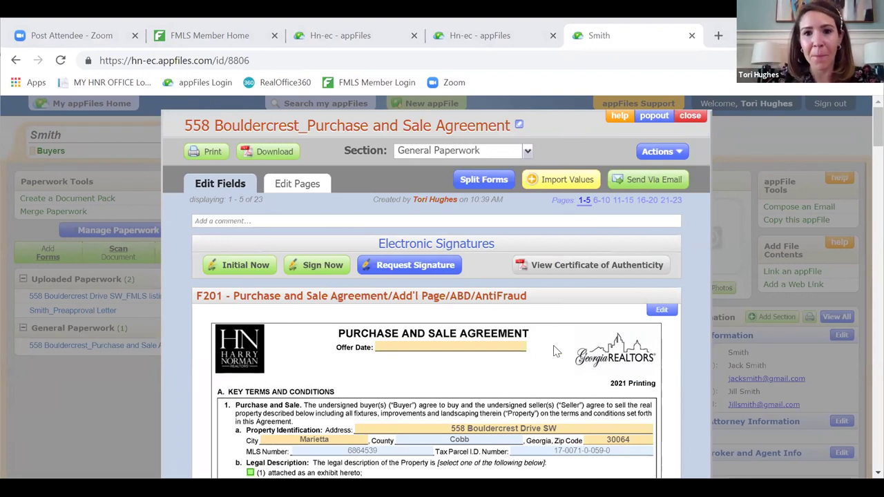
scroll(555, 353, down, 1)
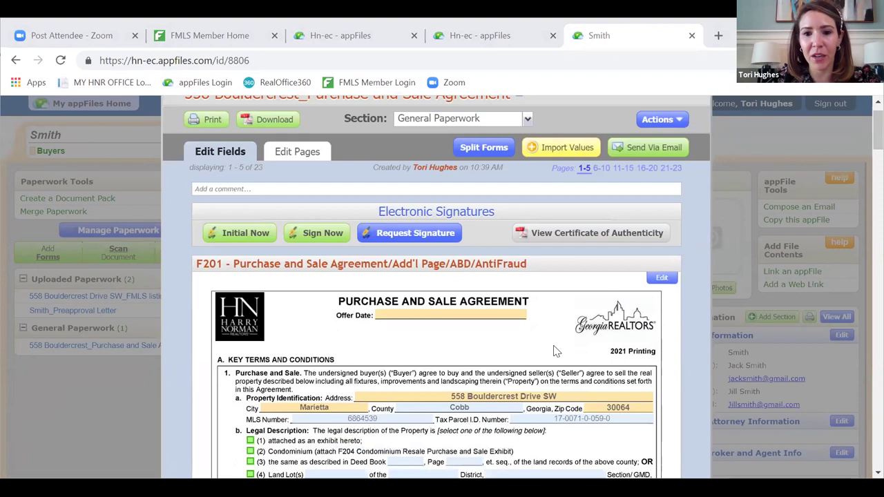
scroll(580, 325, down, 3)
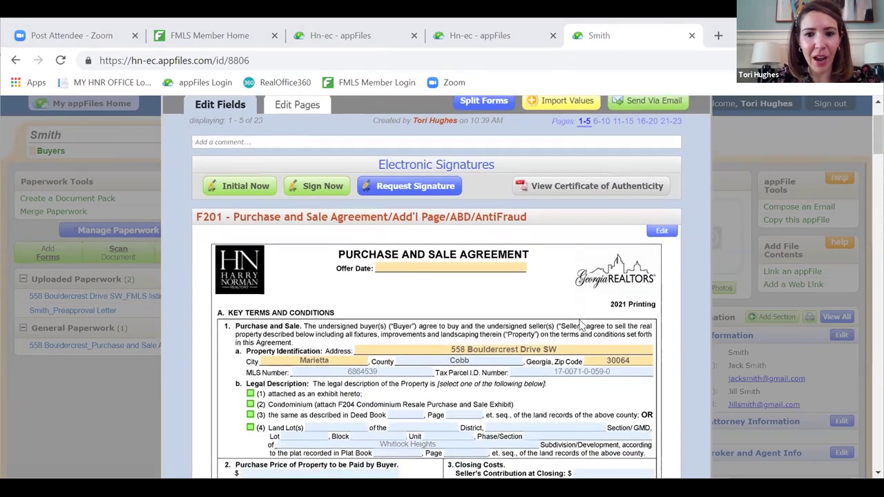
scroll(582, 325, down, 1)
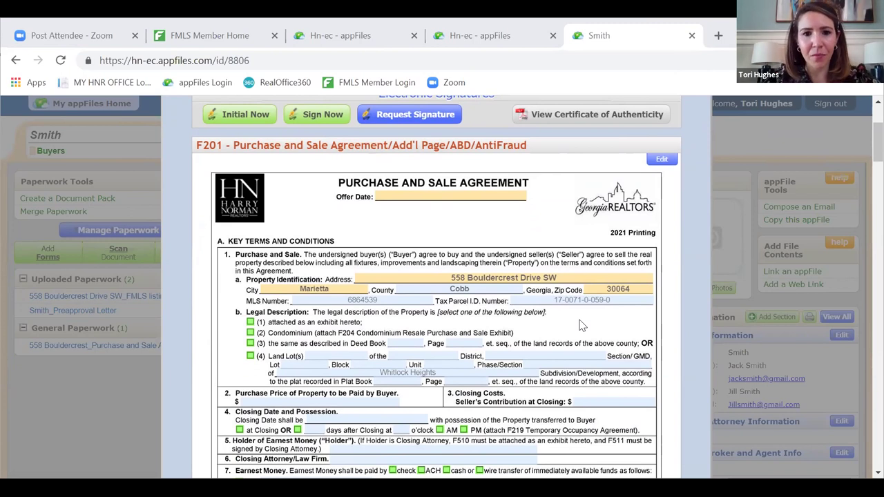
scroll(462, 314, down, 1)
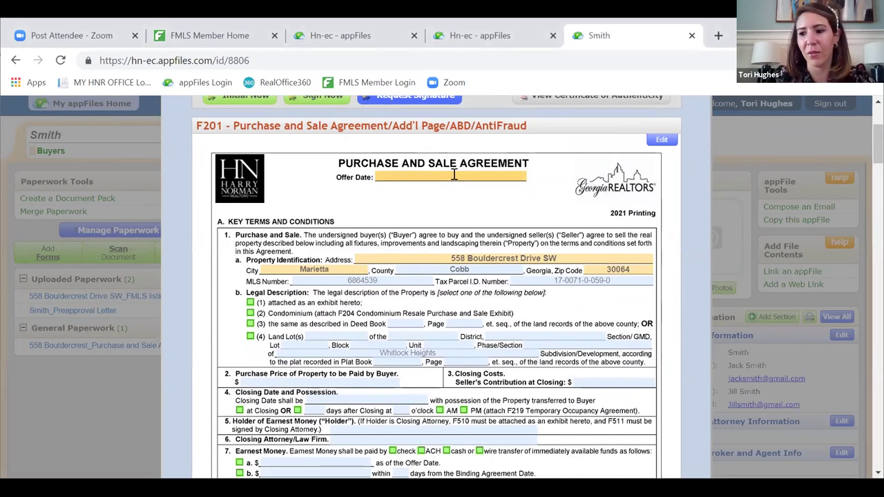
Enter 'May 25, 2021' as the agreement's Offer Date
text(Ma)
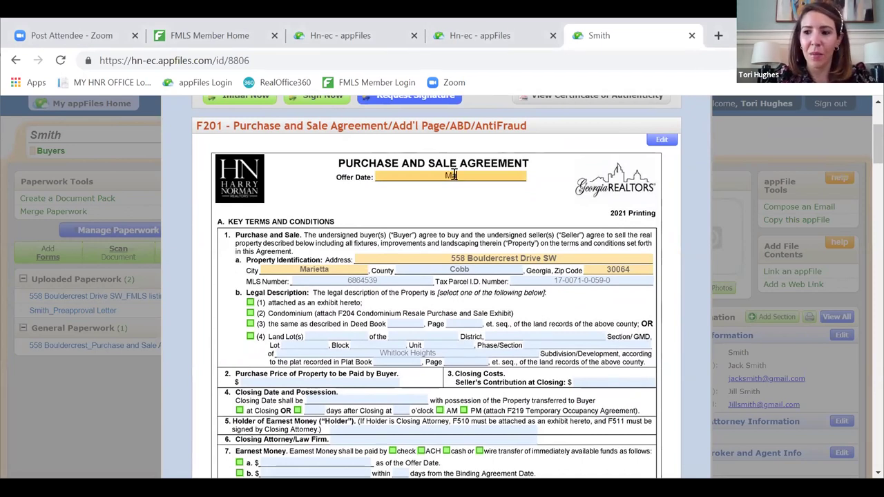
text(y 25, 2021)
right_click(469, 214)
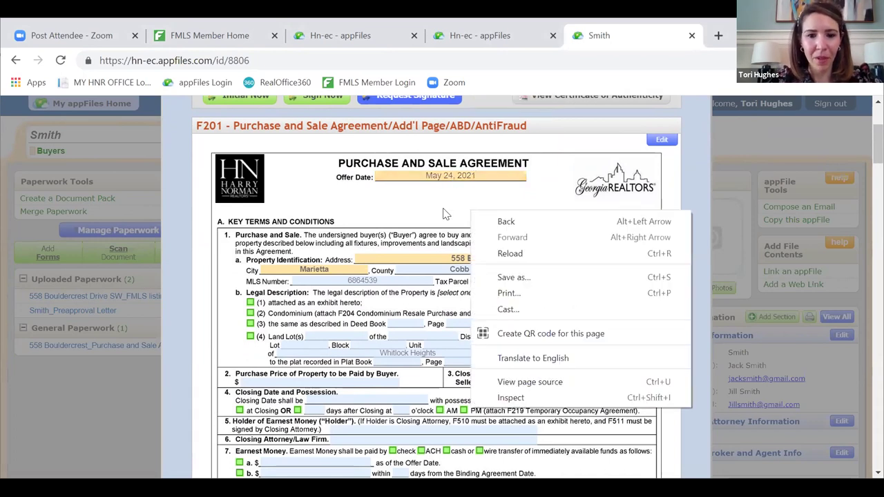
click(445, 214)
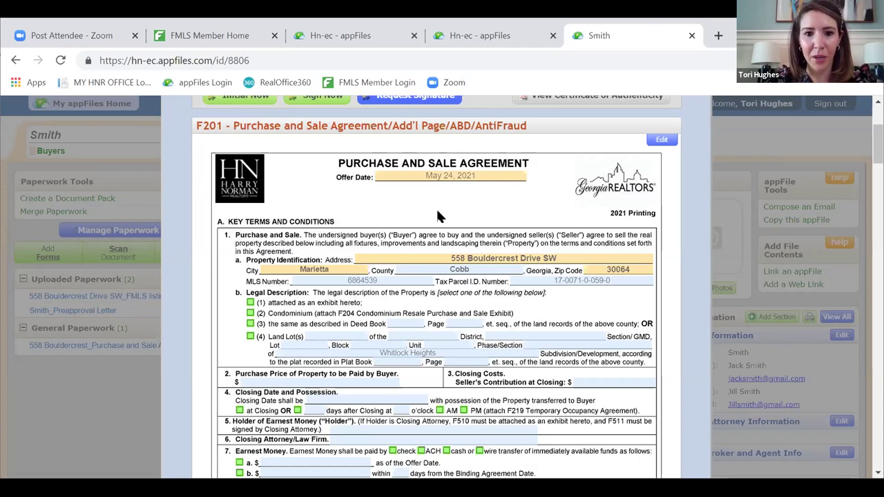
Mark the legal description as attached as an exhibit
scroll(437, 217, down, 1)
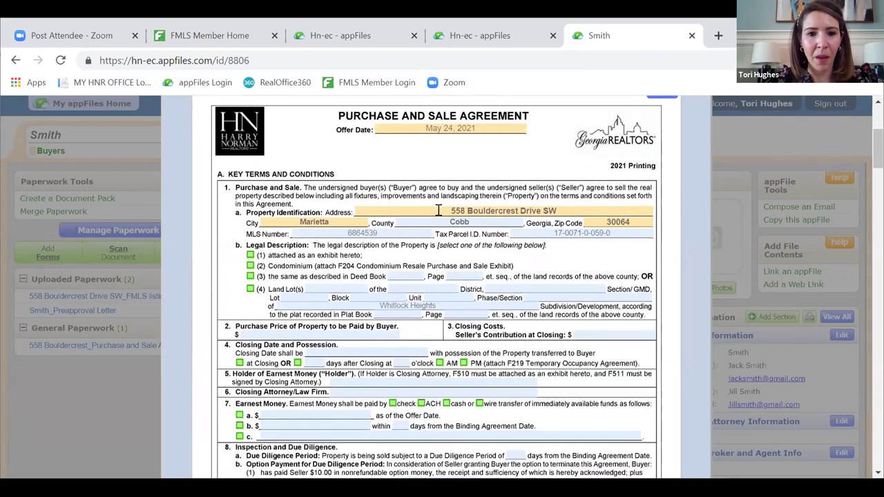
scroll(438, 210, down, 1)
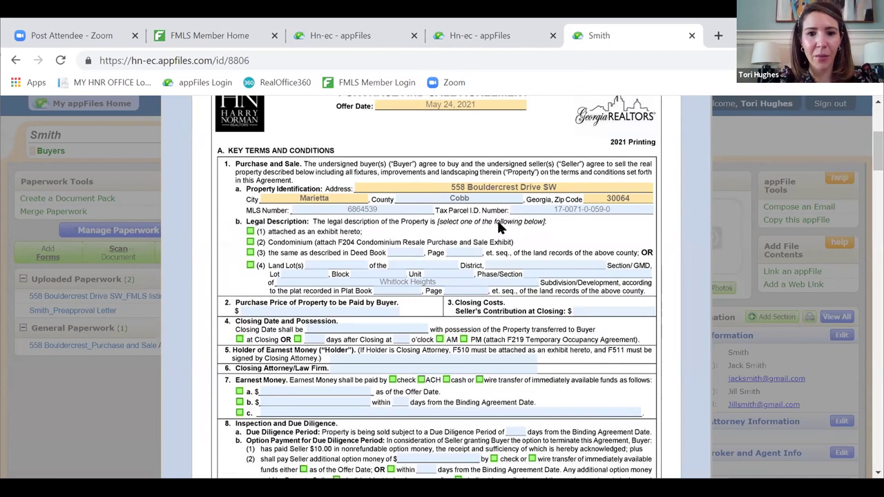
scroll(517, 228, down, 2)
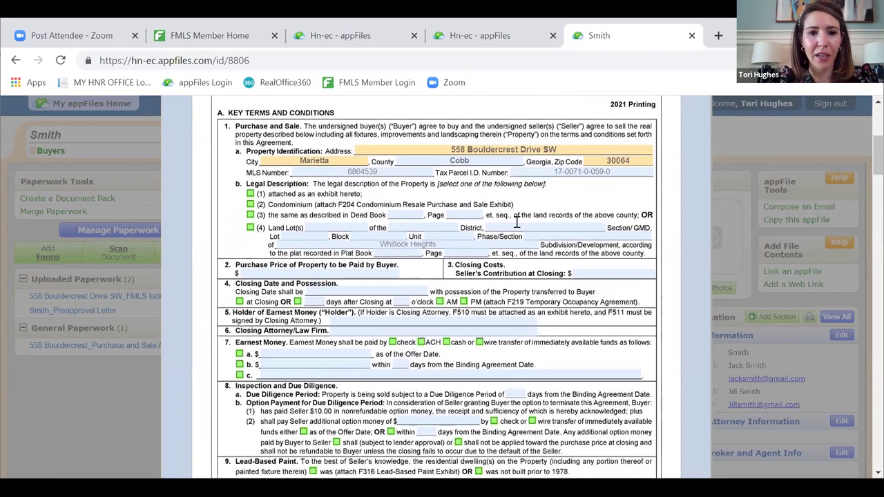
click(250, 195)
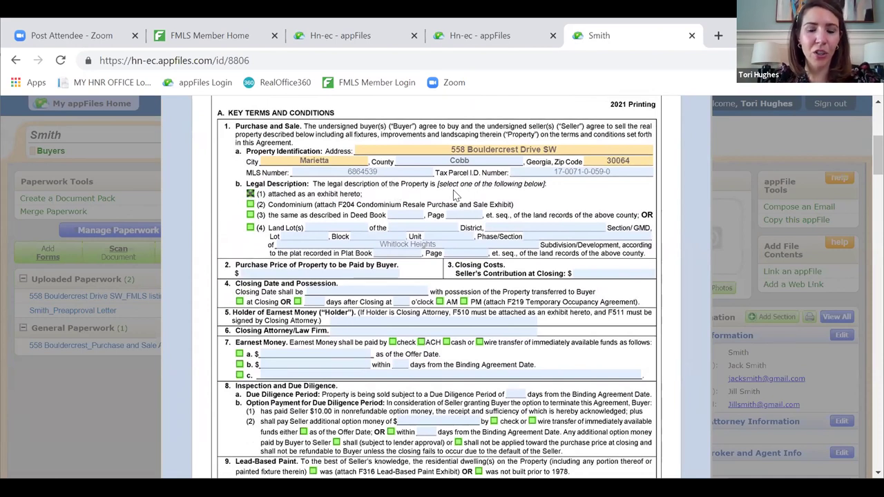
Fill the Deed Book, Land Lot, Lot, Block and Unit blanks with n/a
click(415, 214)
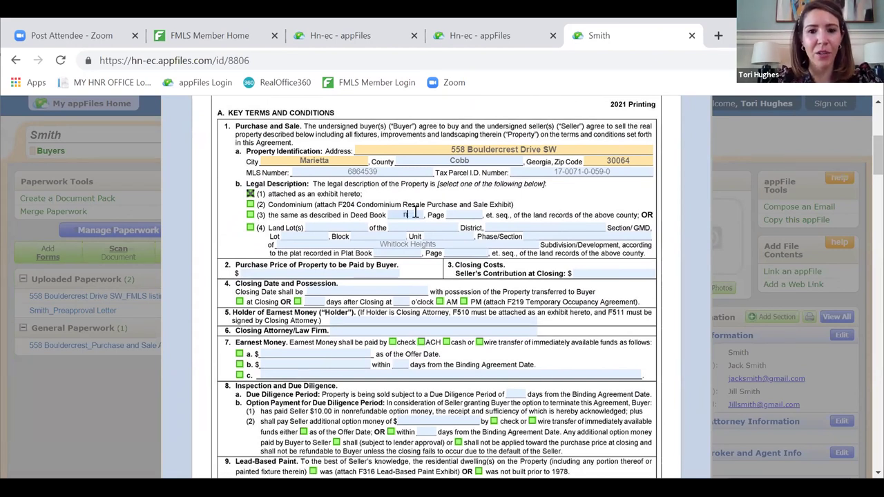
text(n/a)
key(Tab)
text(n/a)
key(Tab)
text(n/a)
key(Tab)
text(n/a)
key(Tab)
text(n/a)
key(Tab)
text(n/a)
key(Tab)
text(n/a)
key(Tab)
text(n/a)
Enter -- for Phase/Section and n/a for Plat Book and plat Page
key(Tab)
text(--)
key(Tab)
key(Tab)
text(n/a)
key(Tab)
text(n/a)
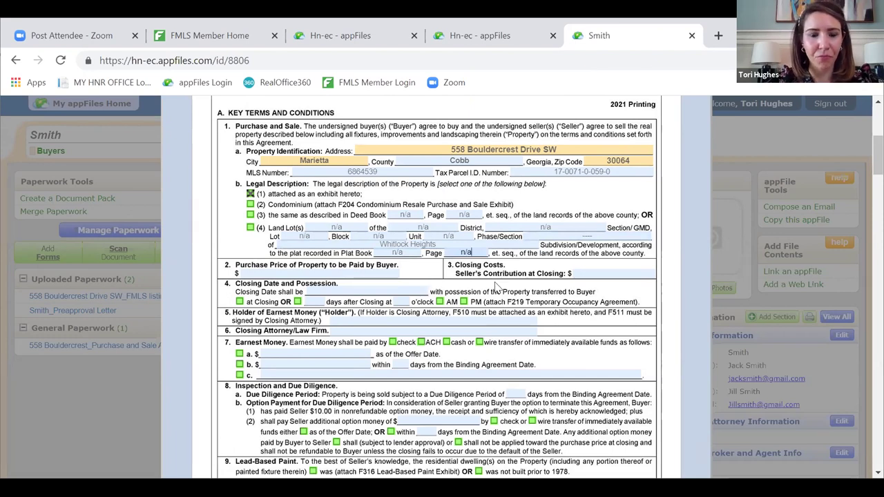
scroll(498, 287, down, 1)
scroll(496, 287, down, 2)
Enter 775,000 purchase price, 5,000 seller's contribution and a June 30, 2021 closing date
click(366, 215)
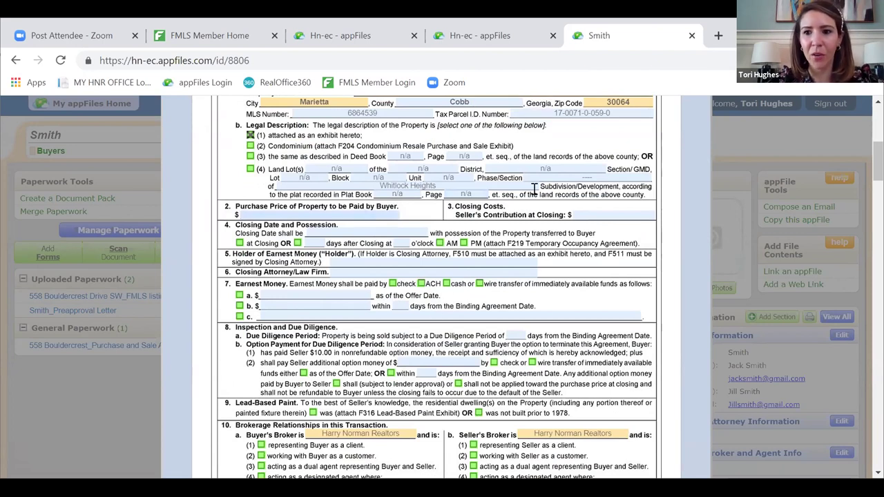
text(775,000)
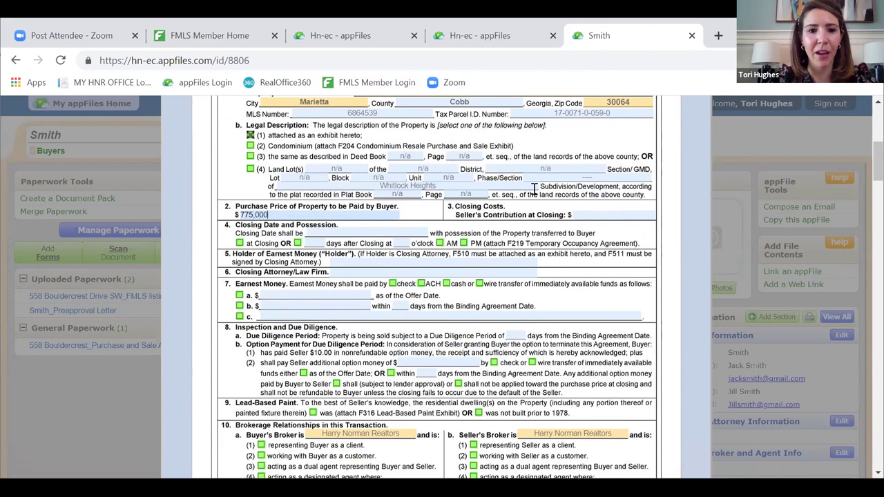
key(Tab)
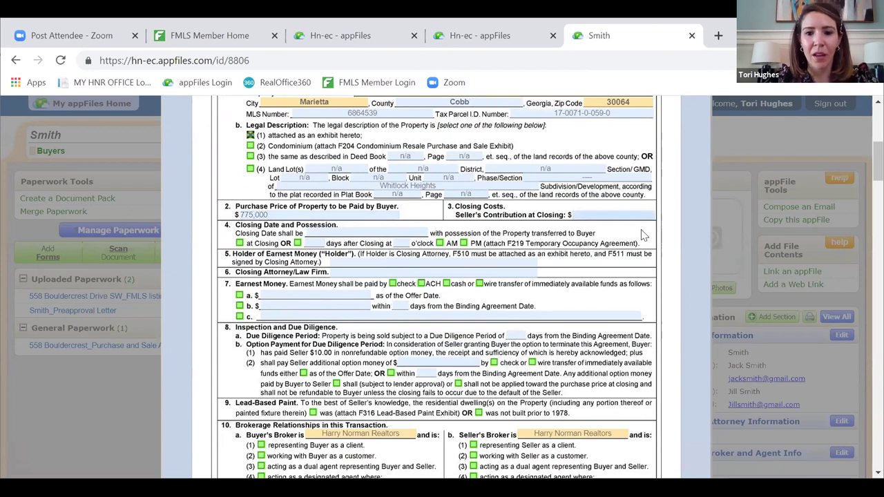
scroll(605, 234, down, 2)
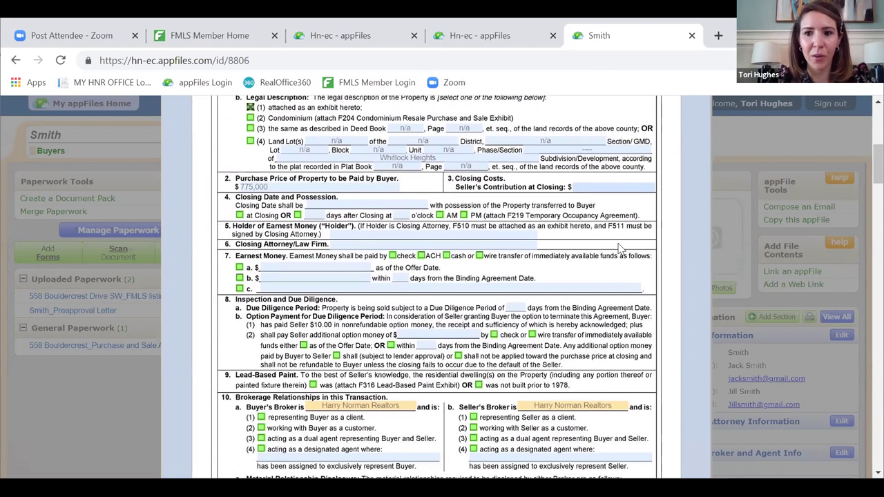
text(5,000)
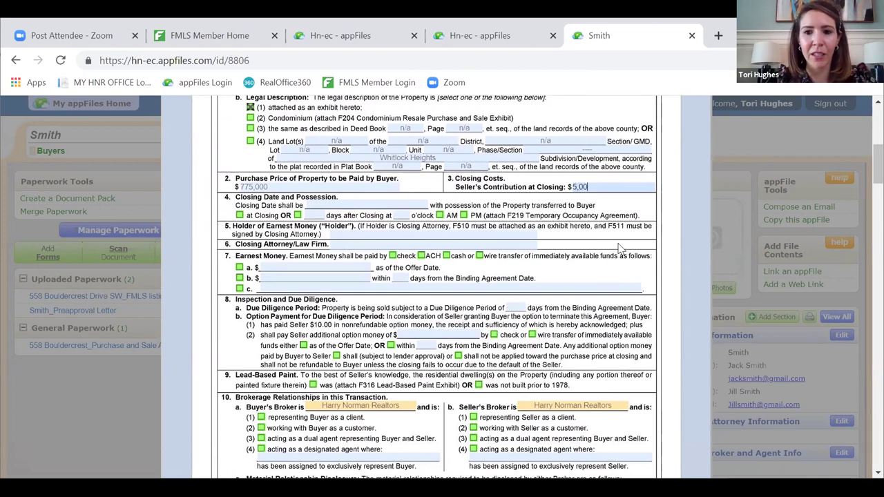
click(408, 200)
text(June 30, 2021)
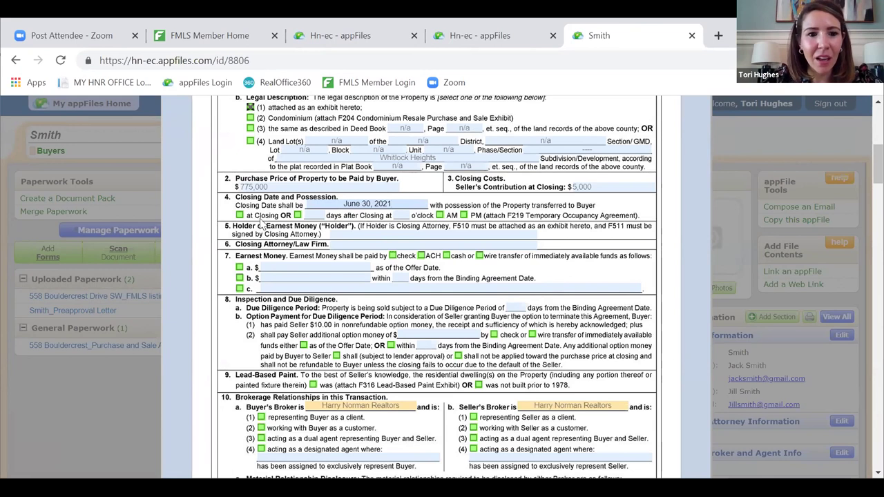
Check possession 'at Closing' and leave the days and o'clock blanks as n/a
click(240, 215)
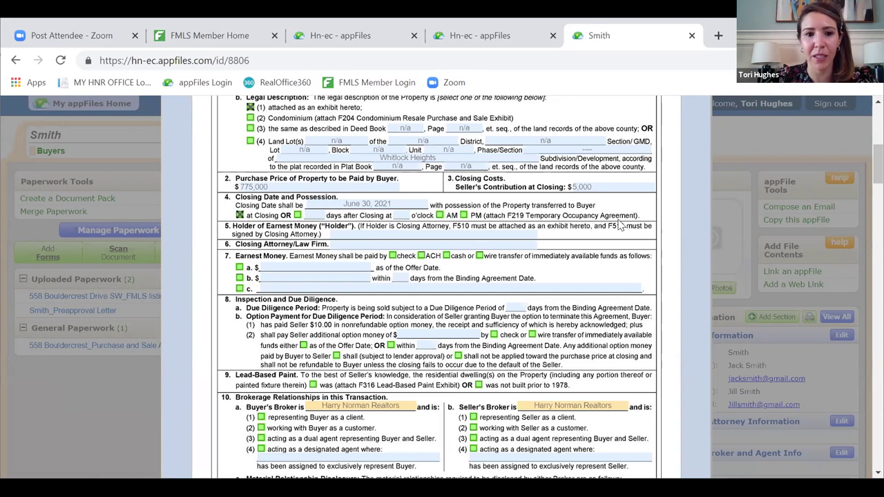
key(Tab)
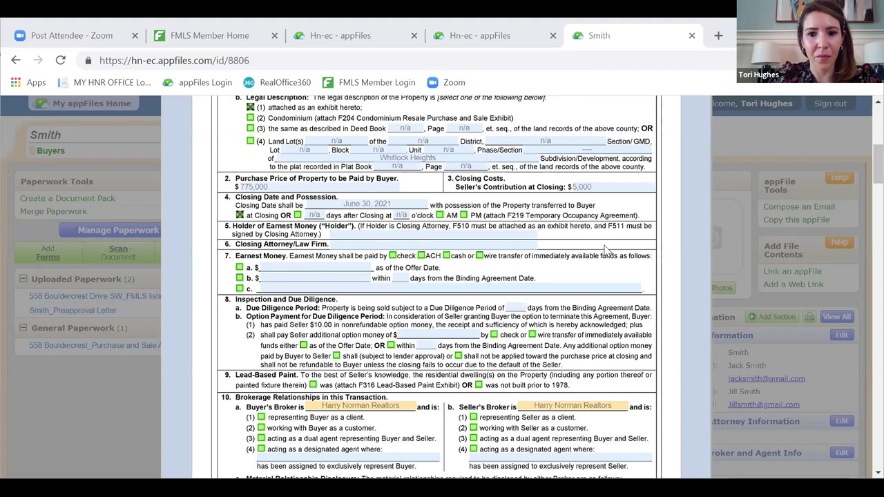
click(412, 233)
Enter Harry Norman Realtors as earnest money holder and Campbell and Brannon - East Cobb as closing attorney
text(Har)
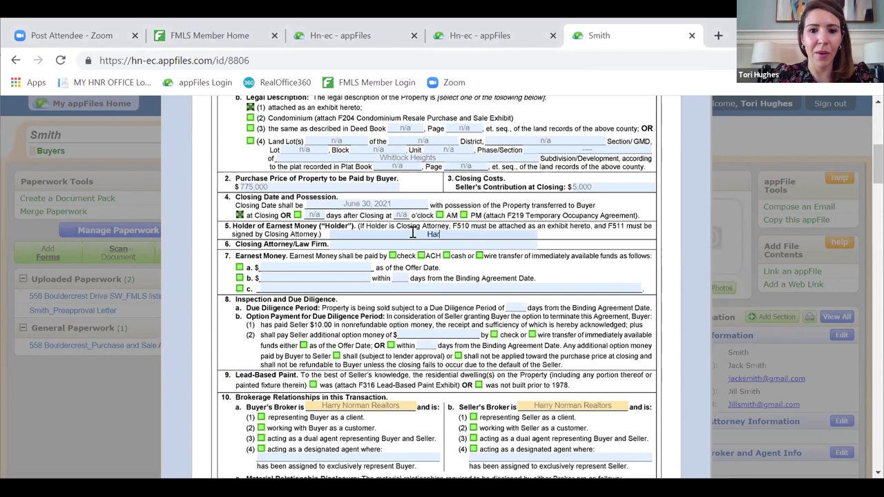
text(ry Norm)
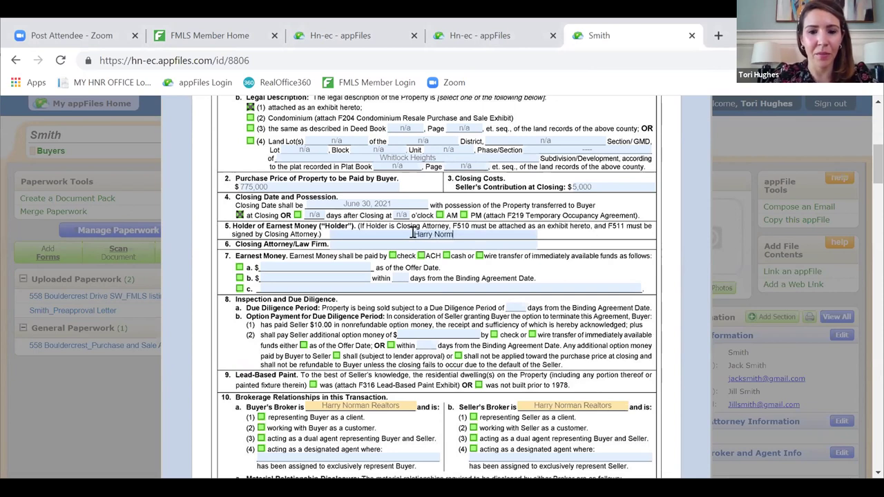
text(an Realtors)
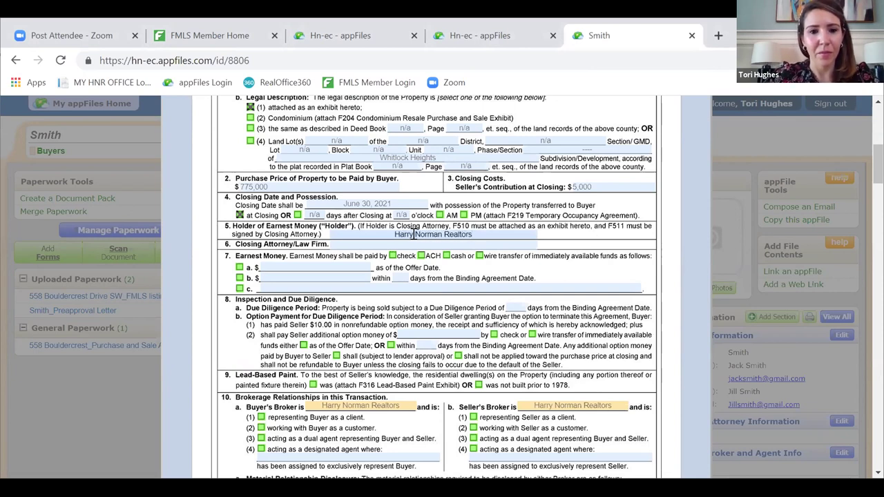
click(412, 245)
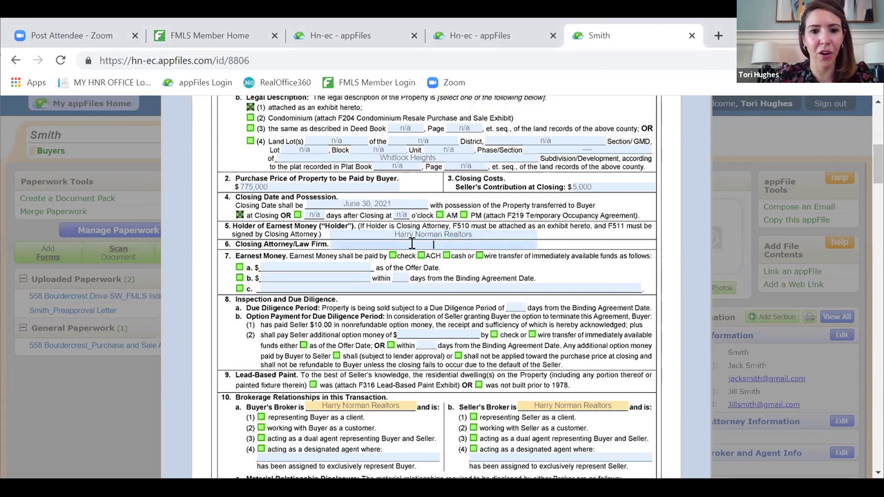
text(Campbell)
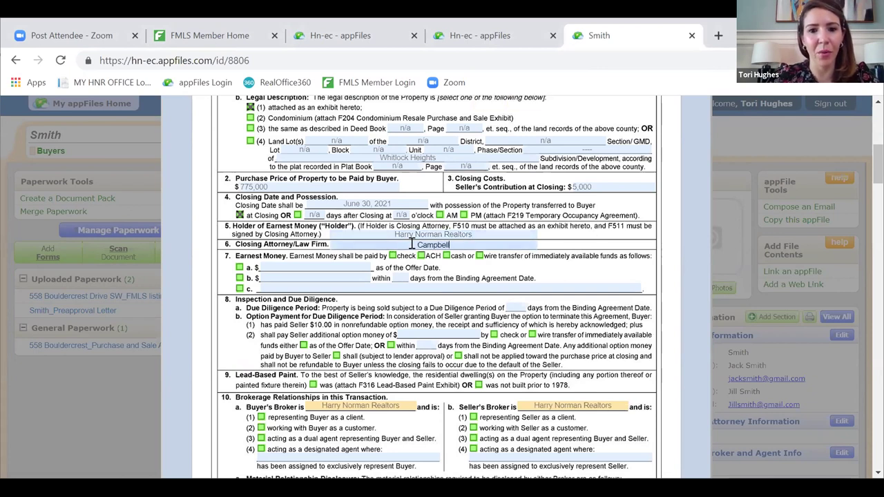
text( and Brannon -)
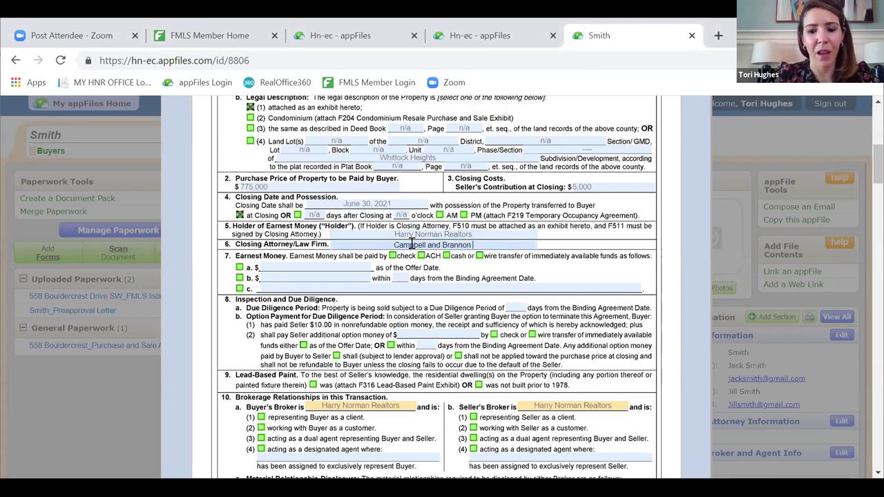
text(Cobb)
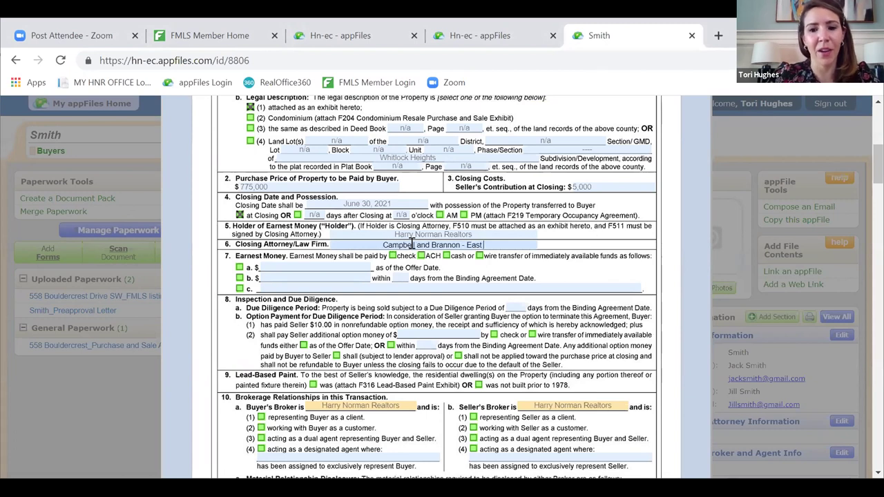
key(Return)
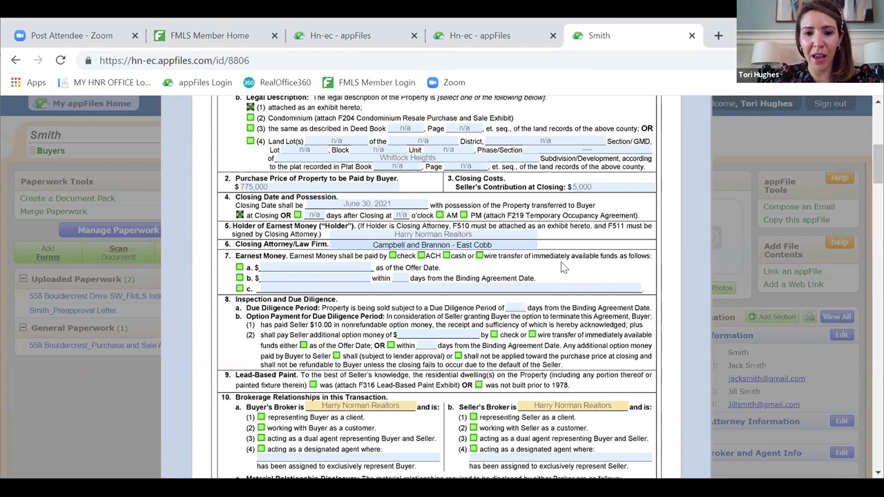
Choose ACH as the earnest money payment method and set line a to n/a
click(420, 256)
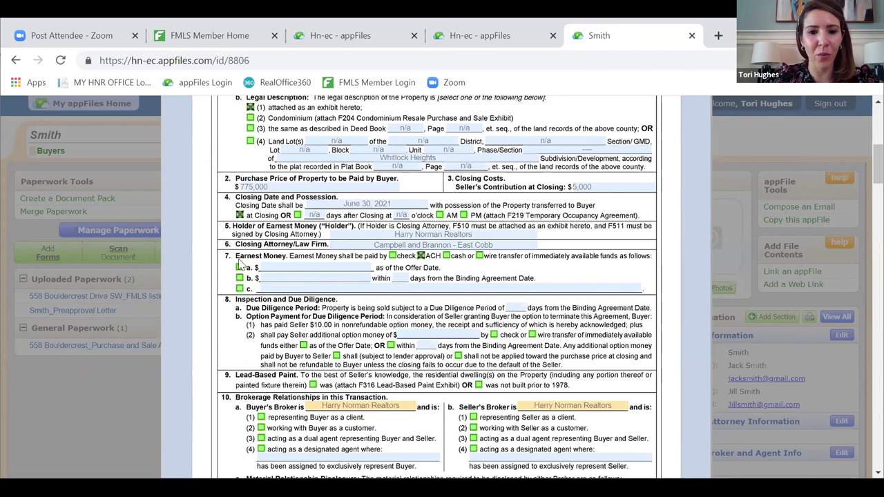
click(339, 262)
text(n/a)
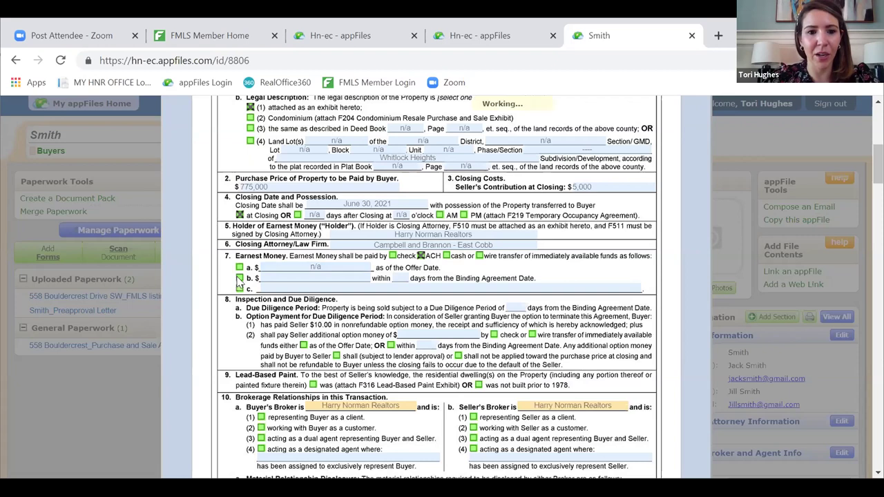
right_click(236, 278)
right_click(237, 277)
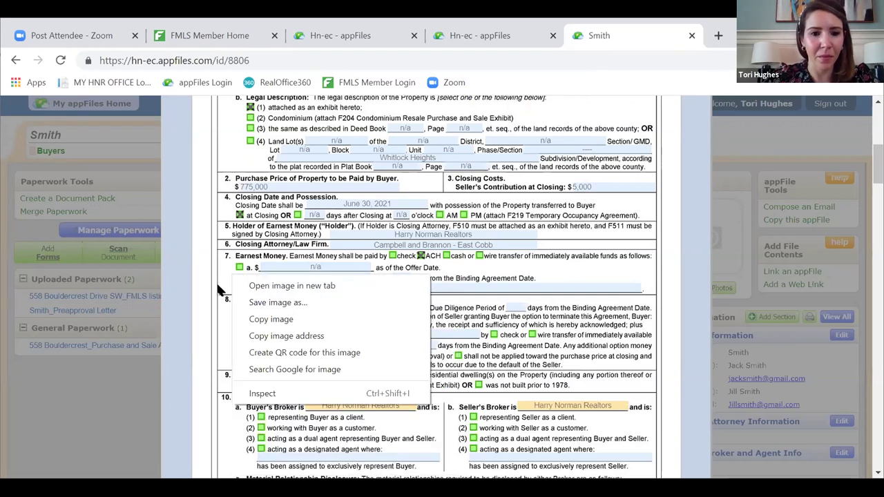
click(237, 278)
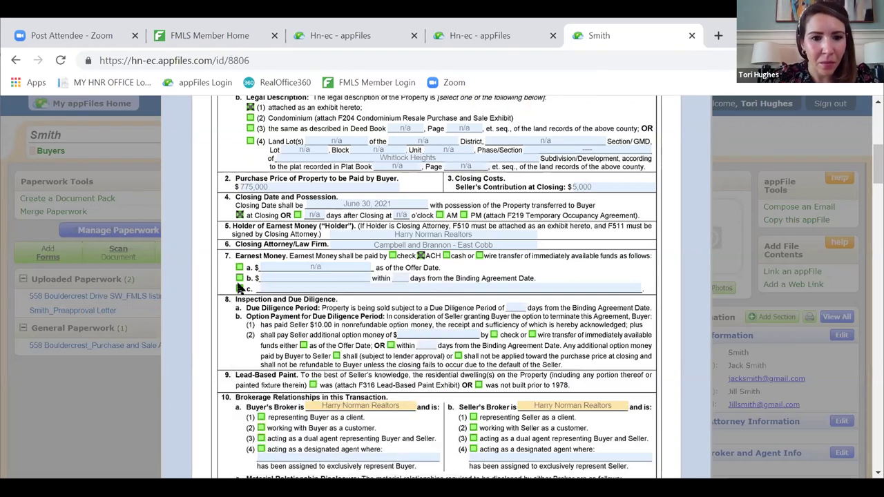
Check earnest money option b for $10,000 within 3 days, with line c n/a
click(290, 276)
text(10,000)
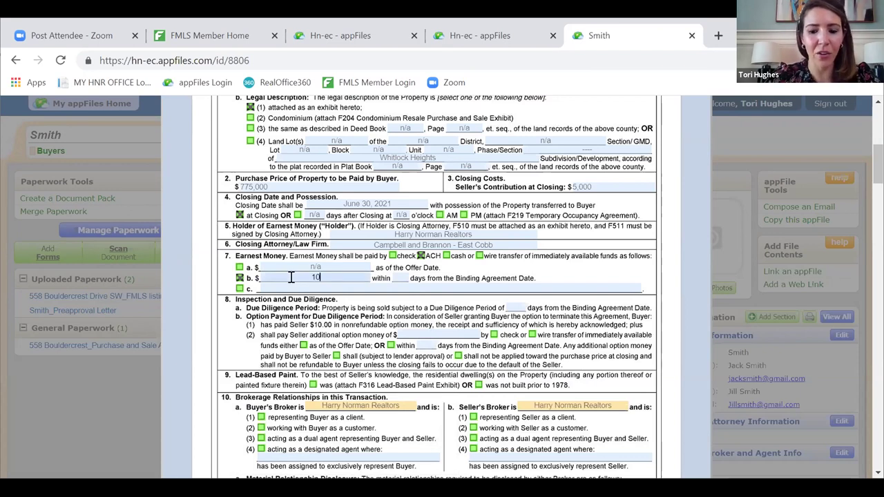
click(402, 277)
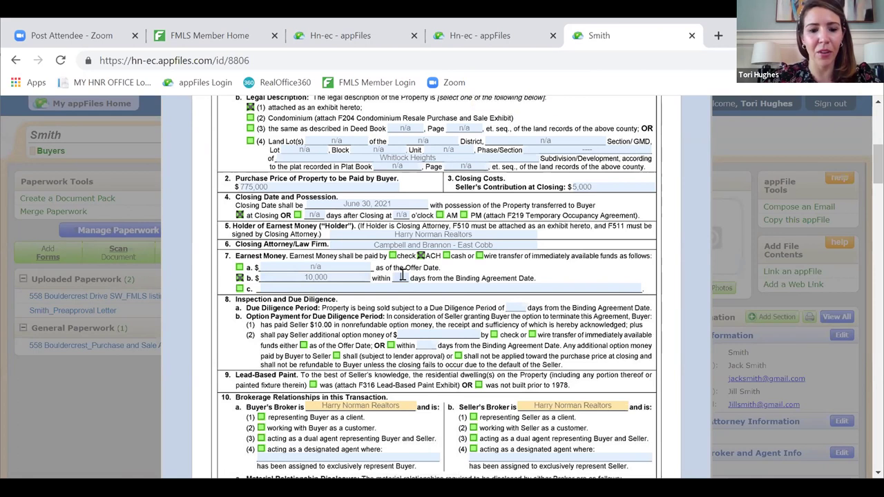
text(3)
key(Tab)
text(n/a)
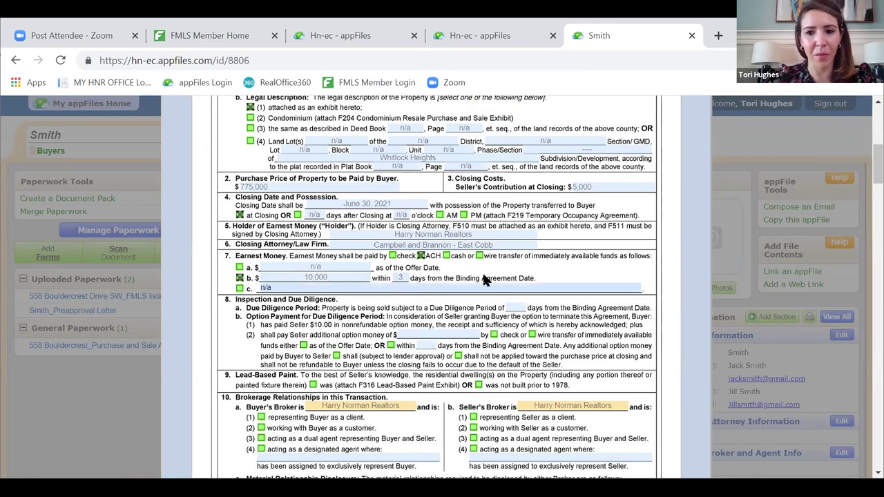
click(239, 278)
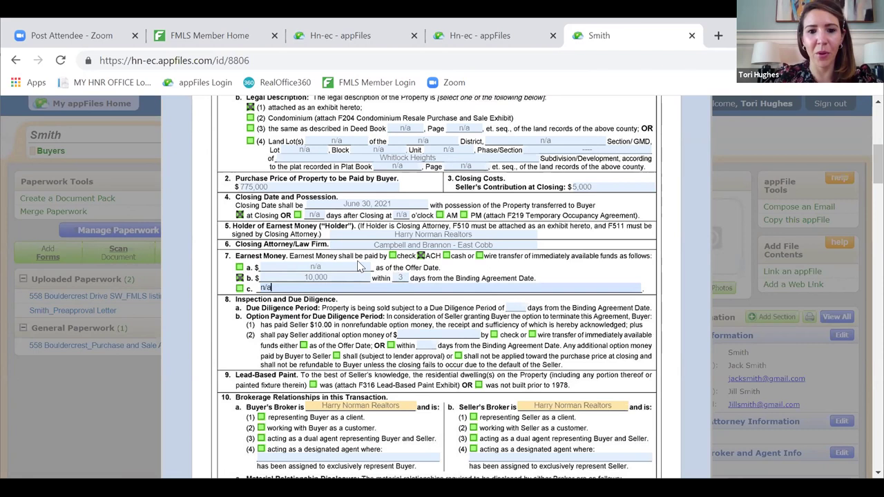
click(219, 290)
Enter a 7-day due diligence period, n/a option money, and tick 'not built prior to 1978'
scroll(239, 307, down, 2)
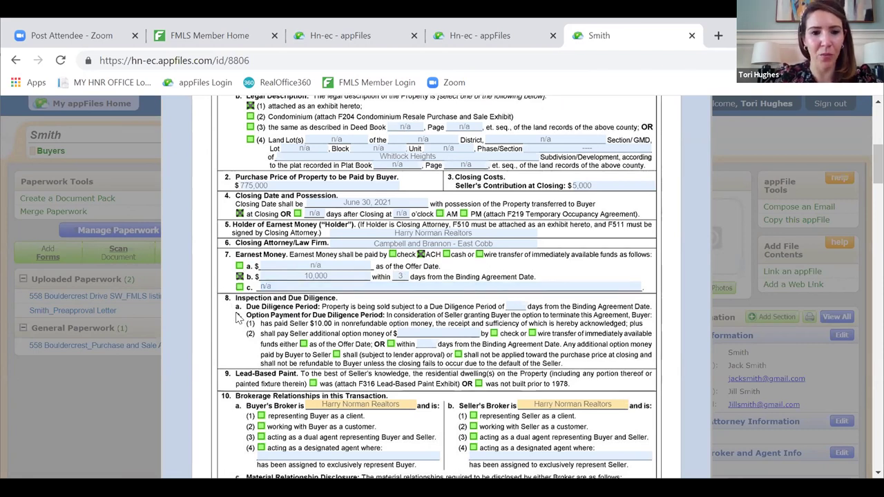
scroll(237, 318, down, 1)
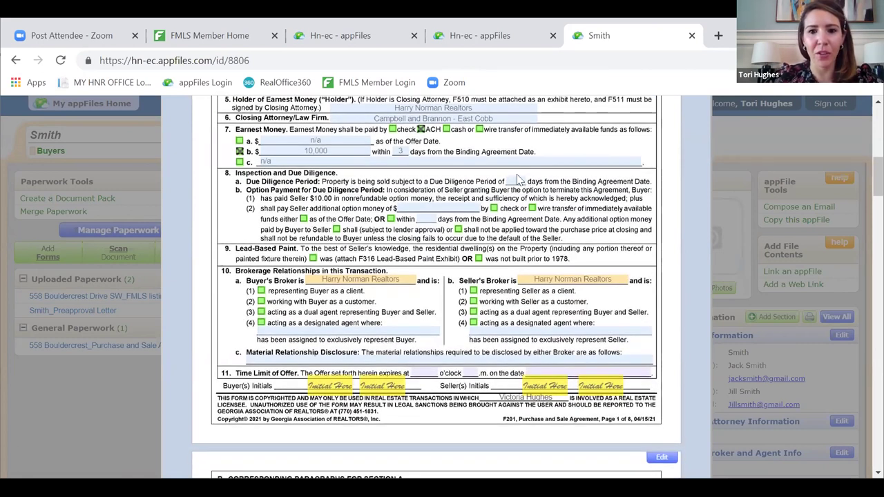
click(519, 180)
text(7)
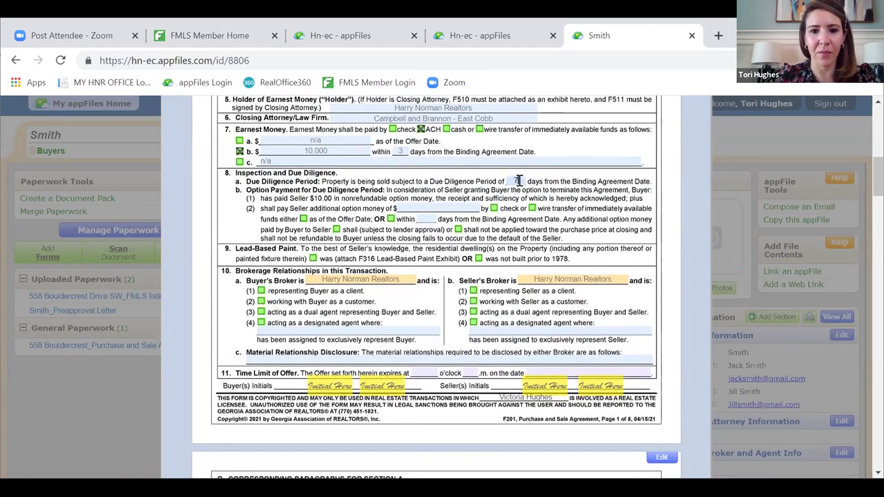
click(421, 206)
text(n/a)
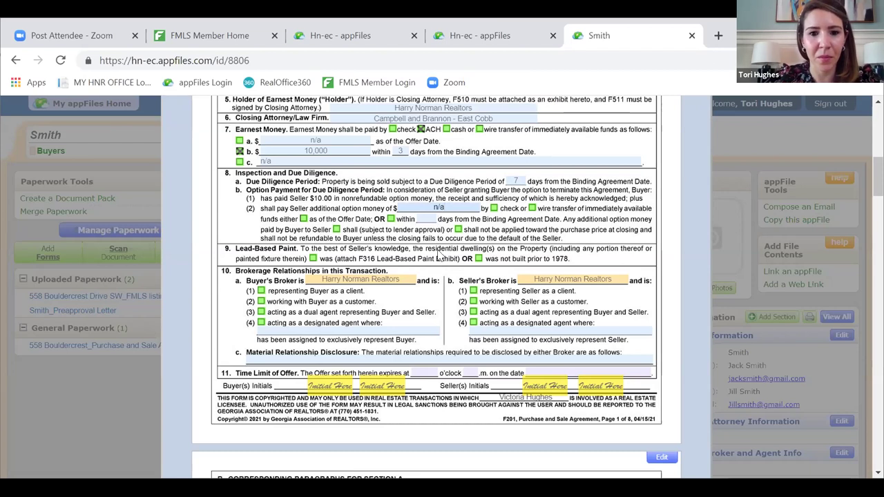
scroll(439, 255, down, 1)
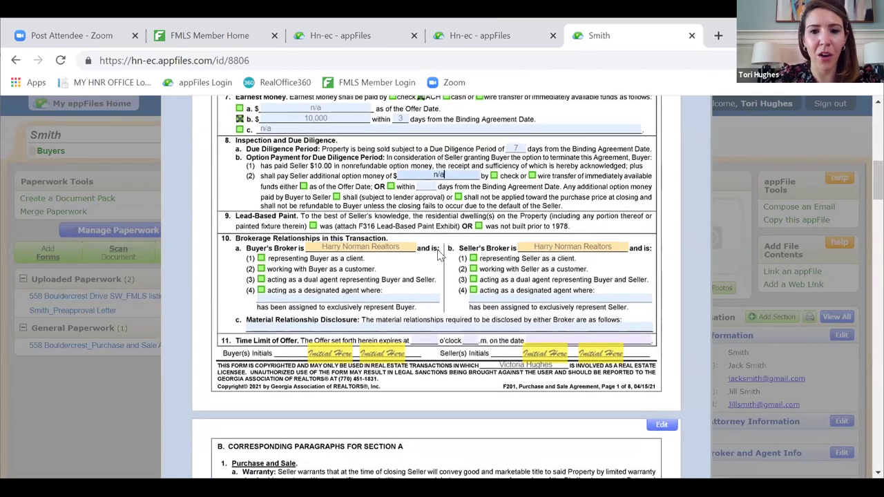
click(479, 221)
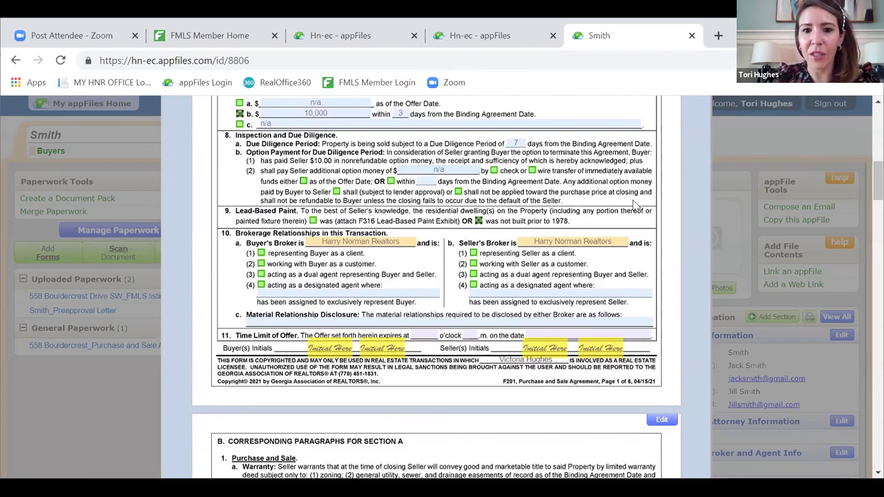
scroll(634, 202, down, 2)
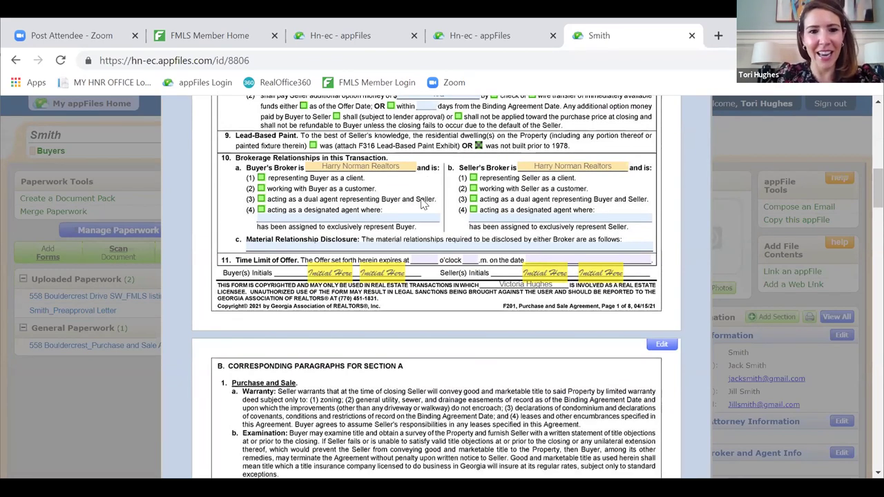
Tick designated agency for both brokers, enter each agent's name, and set relationship disclosure to n/a
click(260, 210)
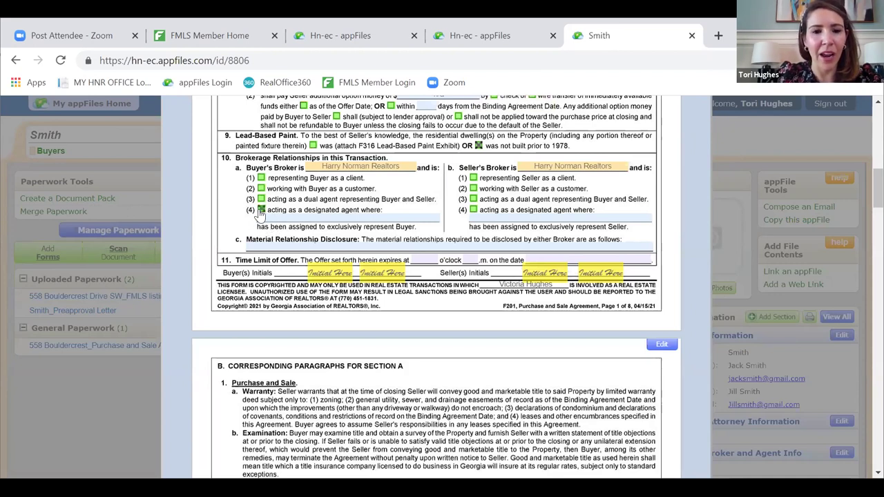
click(370, 216)
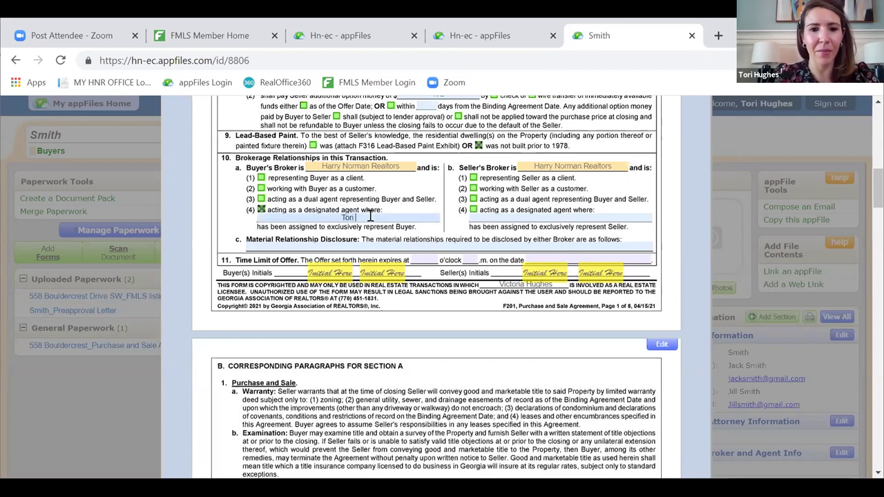
click(474, 210)
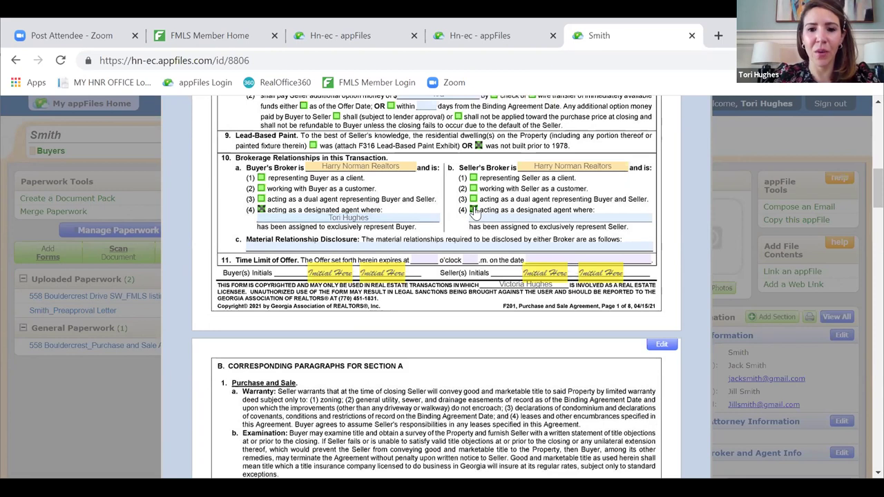
click(524, 218)
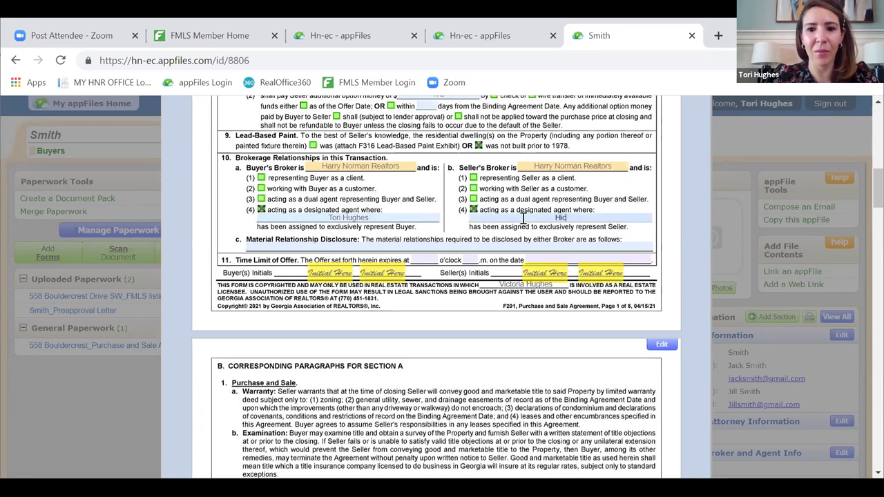
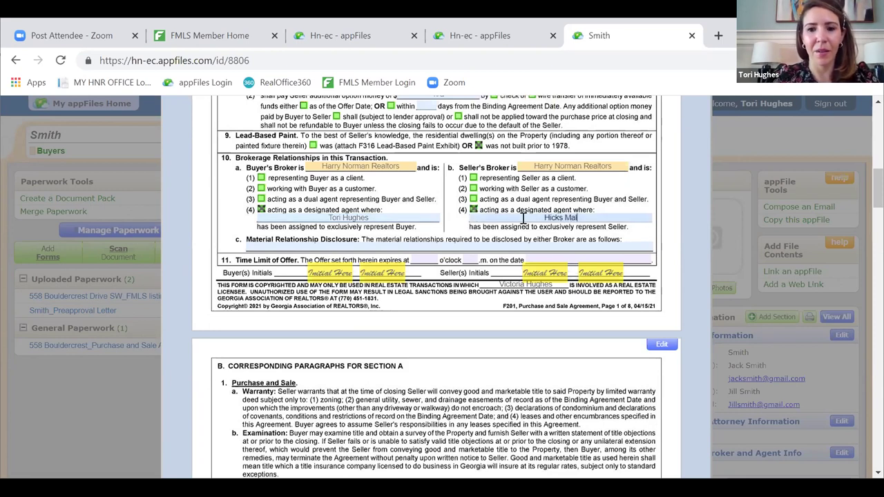
click(412, 244)
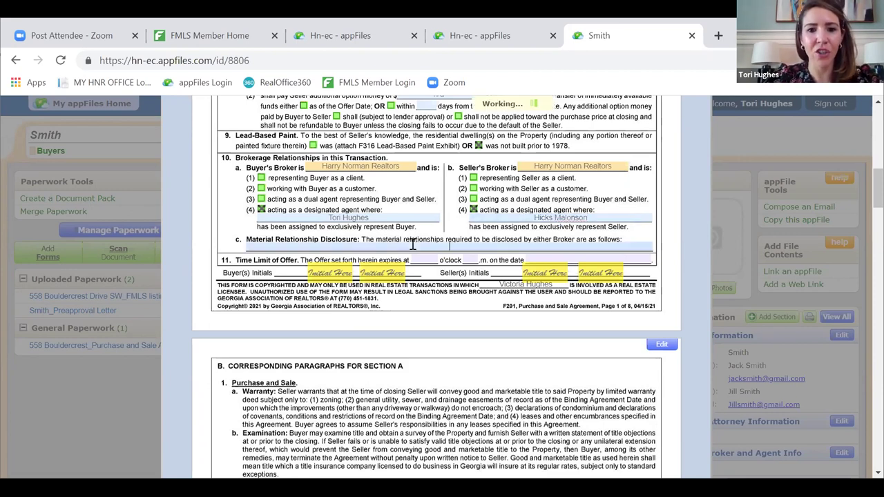
text(n/a)
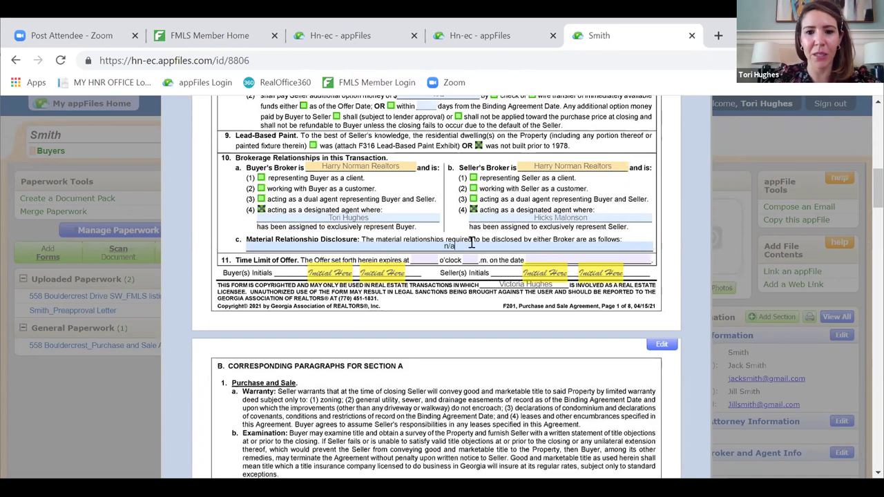
scroll(470, 203, down, 2)
scroll(470, 201, down, 1)
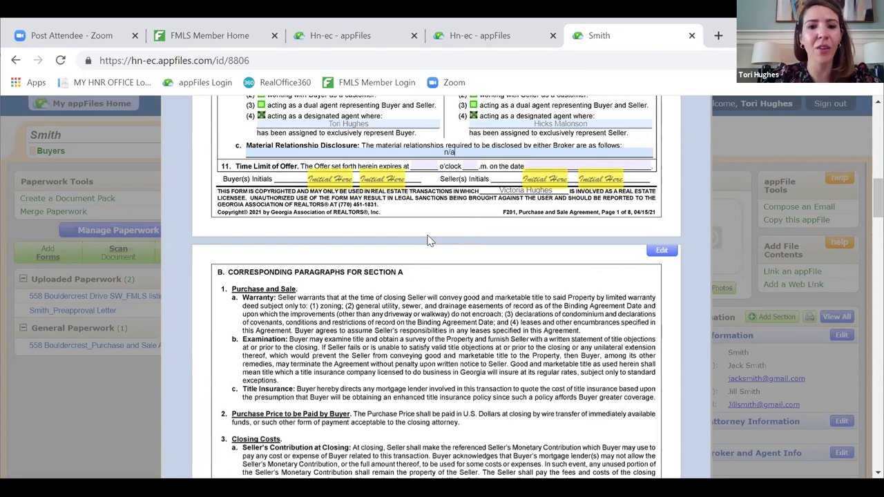
Set the offer to expire at 10 p.m. on May 25, 2021
click(424, 163)
text(10)
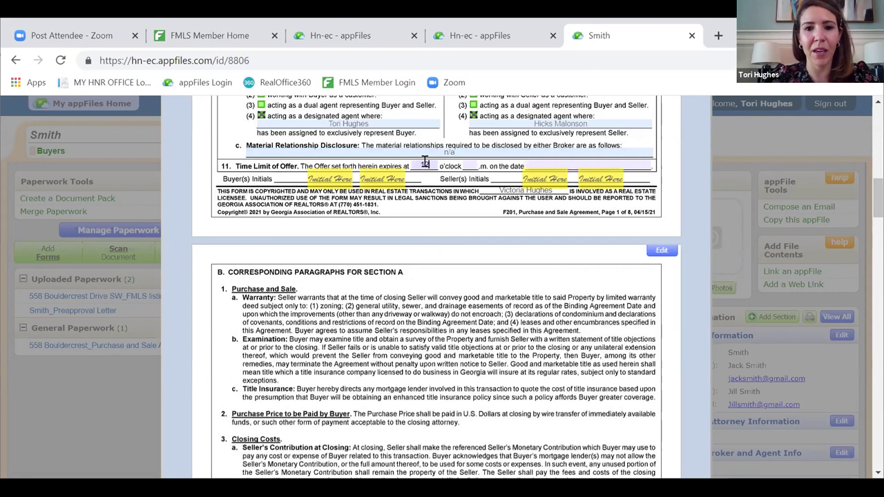
key(Tab)
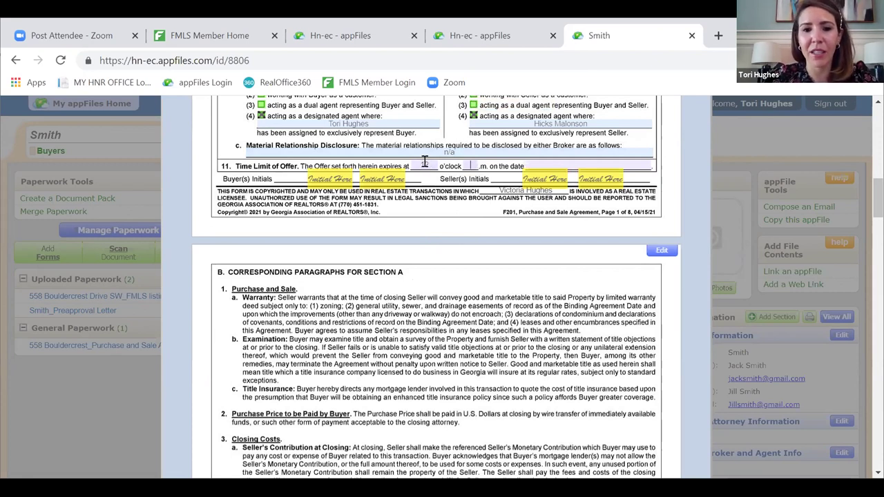
text(p)
key(Tab)
text(May )
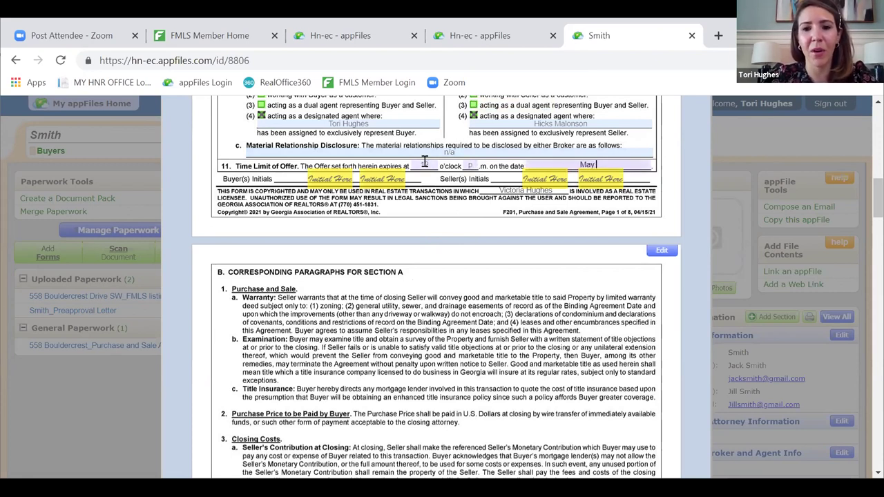
text(25, 2021)
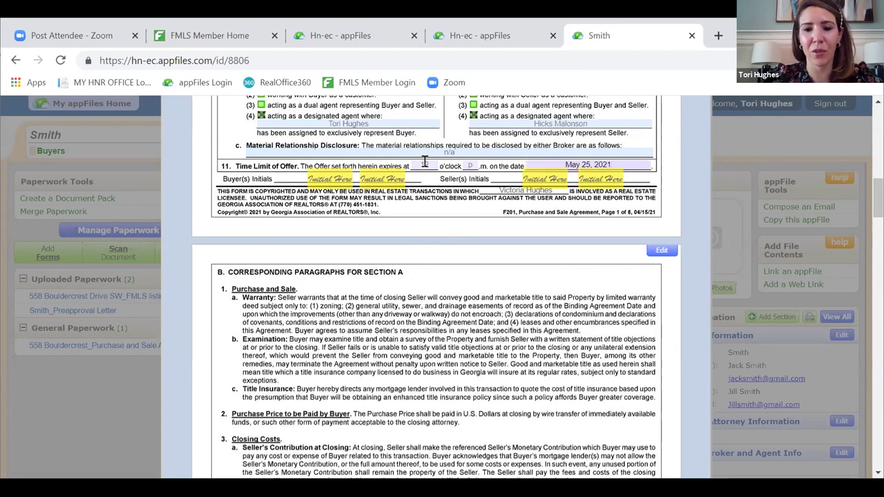
click(422, 336)
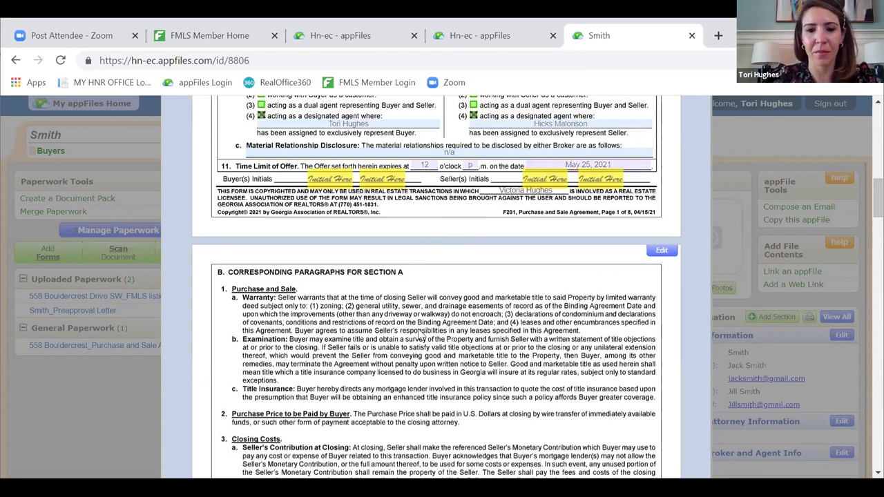
Load pages 6-10 of the agreement and scroll to section 8, Exhibits and Addenda
scroll(422, 336, down, 10)
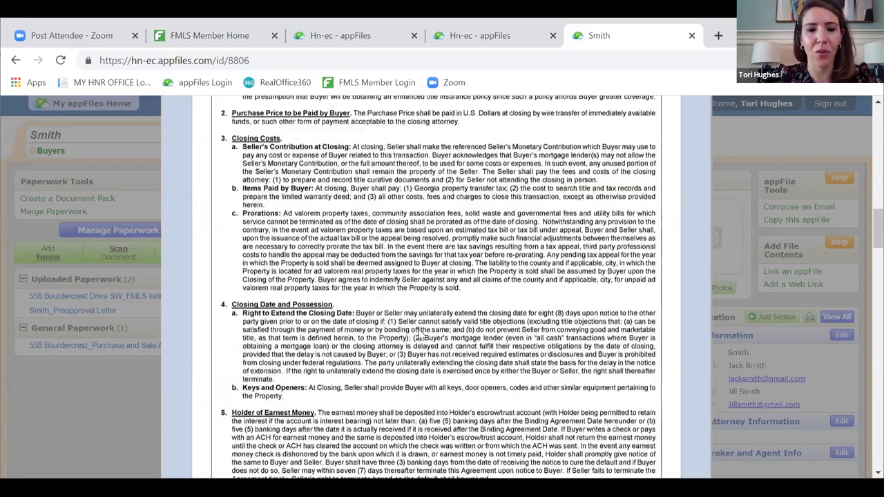
scroll(421, 335, down, 15)
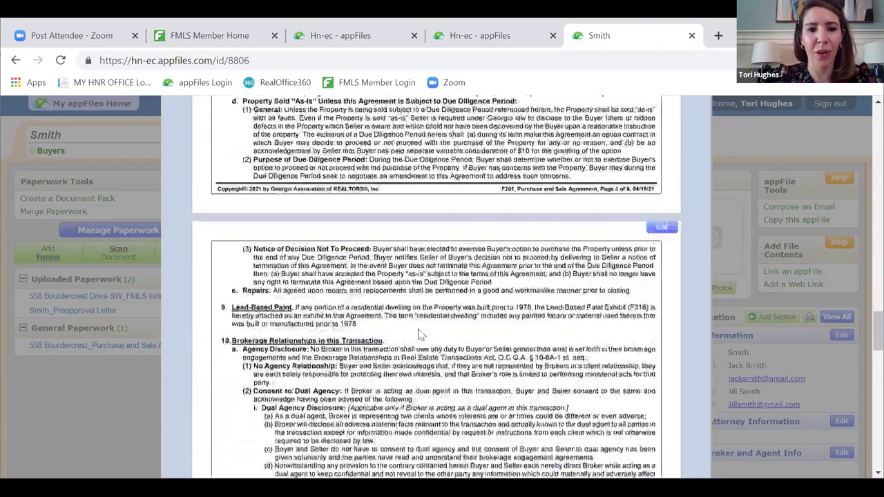
scroll(421, 334, down, 15)
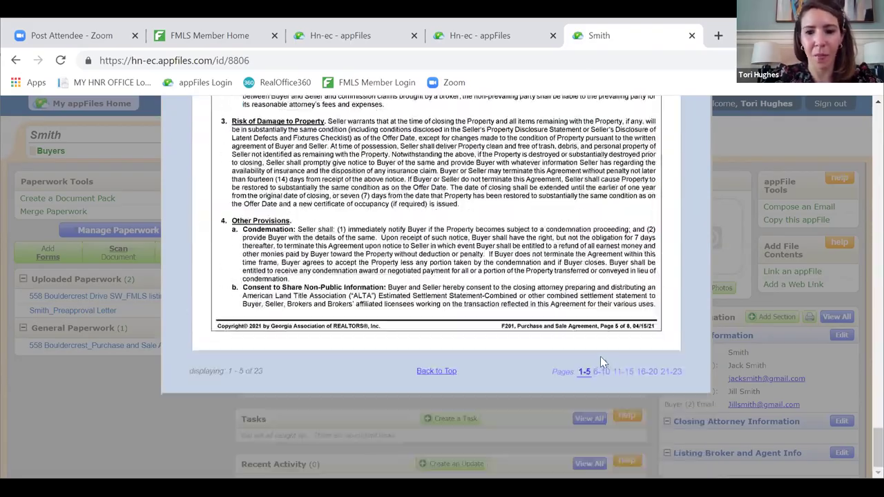
click(600, 372)
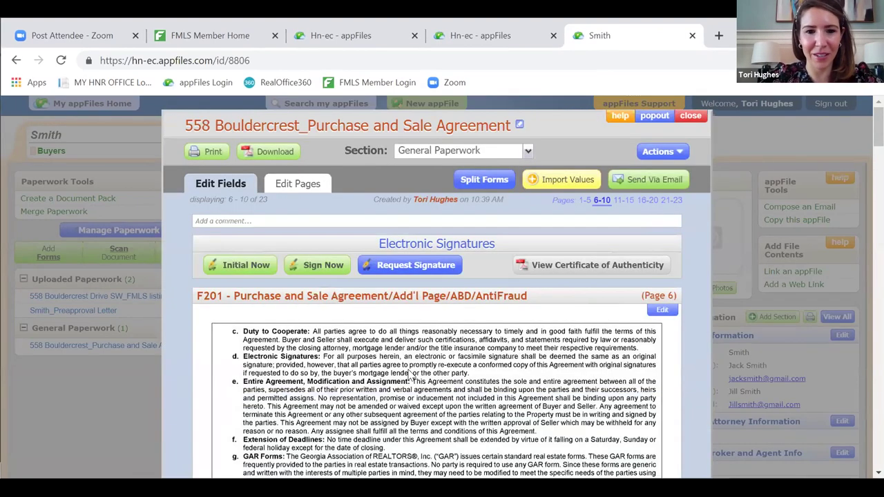
scroll(410, 375, down, 8)
scroll(410, 374, down, 10)
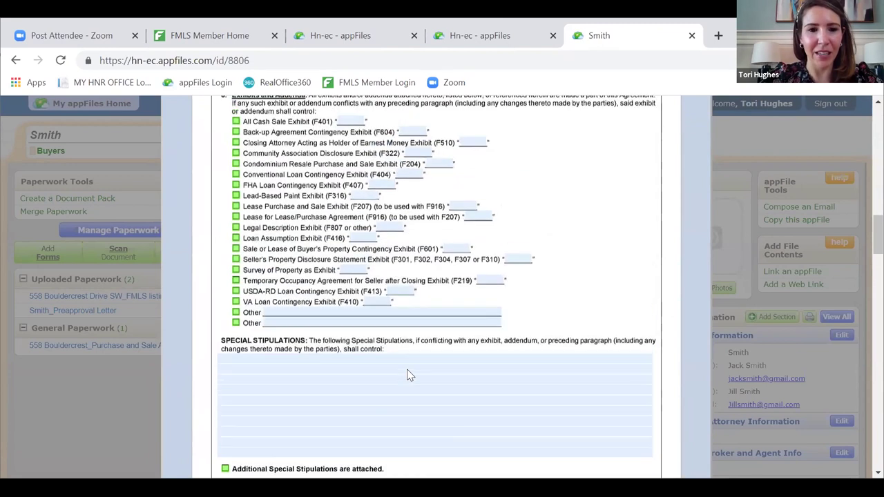
scroll(410, 375, up, 1)
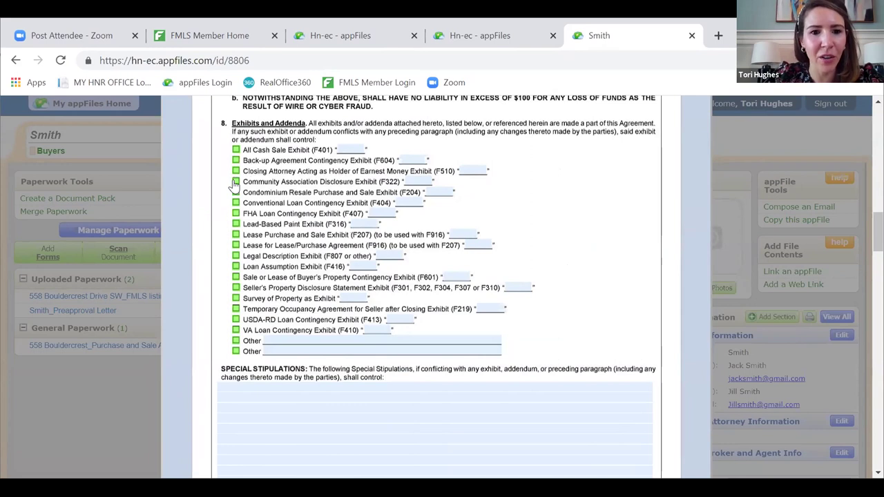
Check the Conventional Loan Contingency Exhibit and letter it A
click(235, 203)
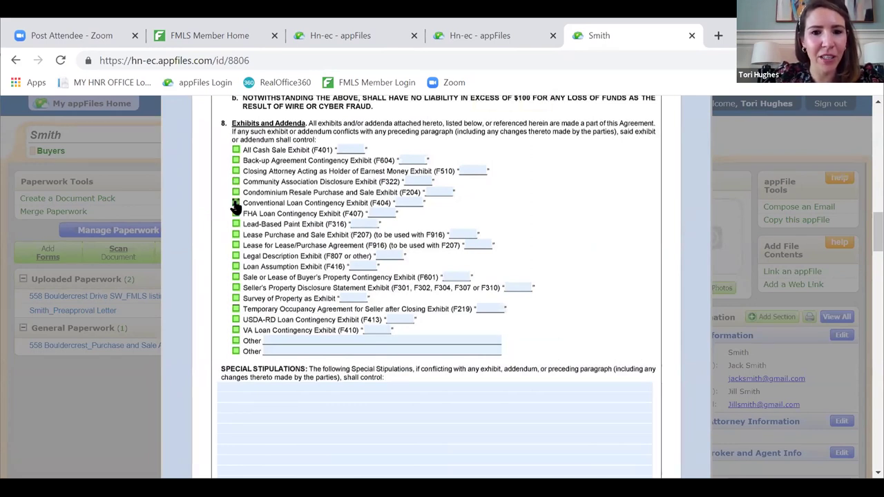
click(406, 201)
text(A)
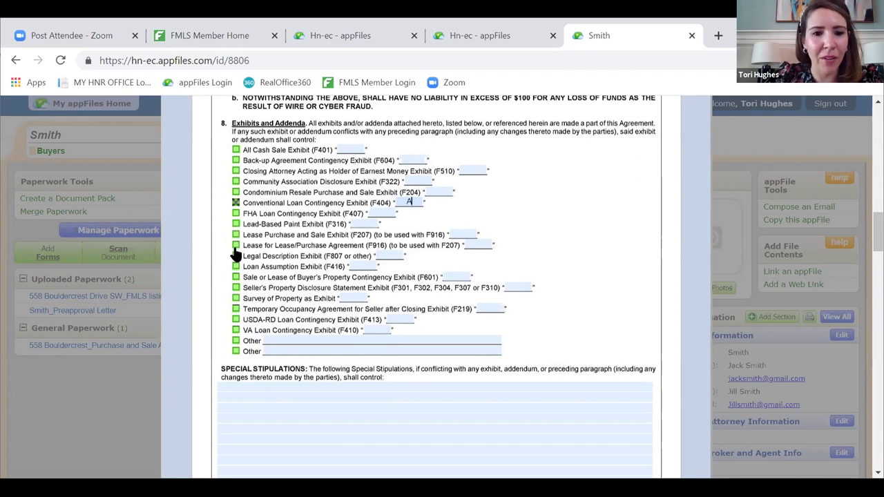
Check Legal Description and Seller's Property Disclosure exhibits, lettering disclosure B and legal description C
click(236, 257)
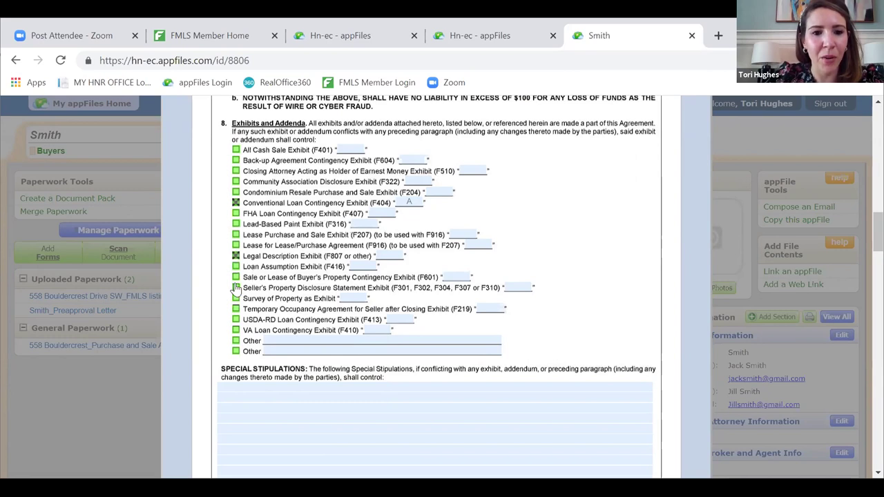
click(235, 288)
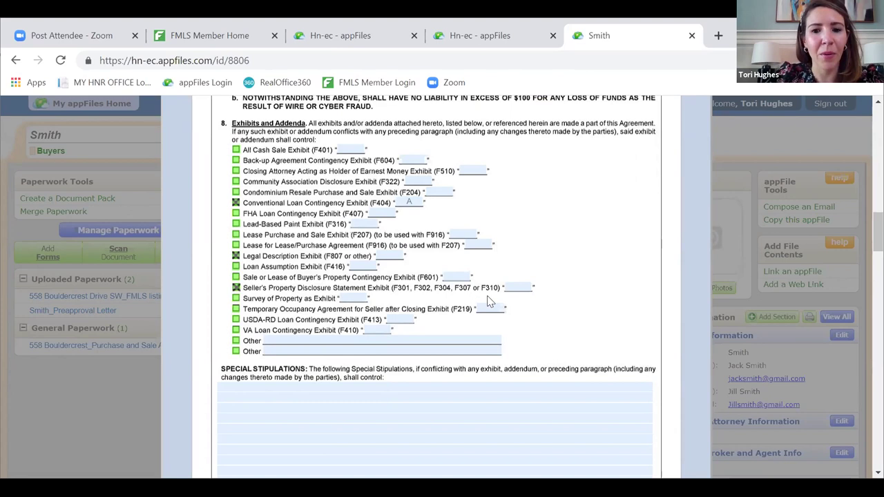
click(521, 286)
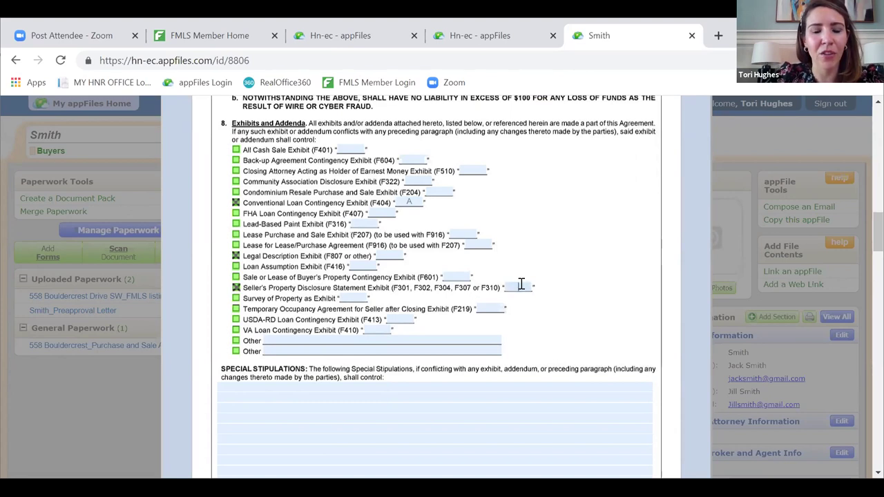
text(B)
click(396, 255)
text(C)
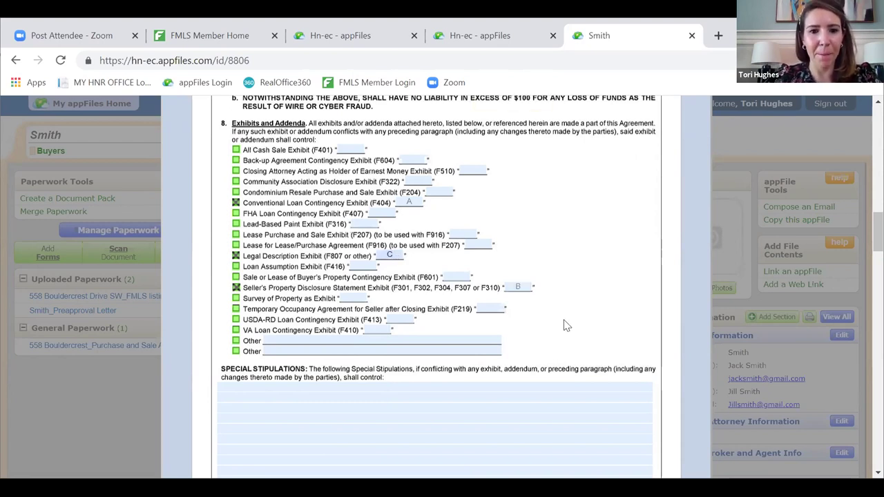
scroll(566, 325, down, 3)
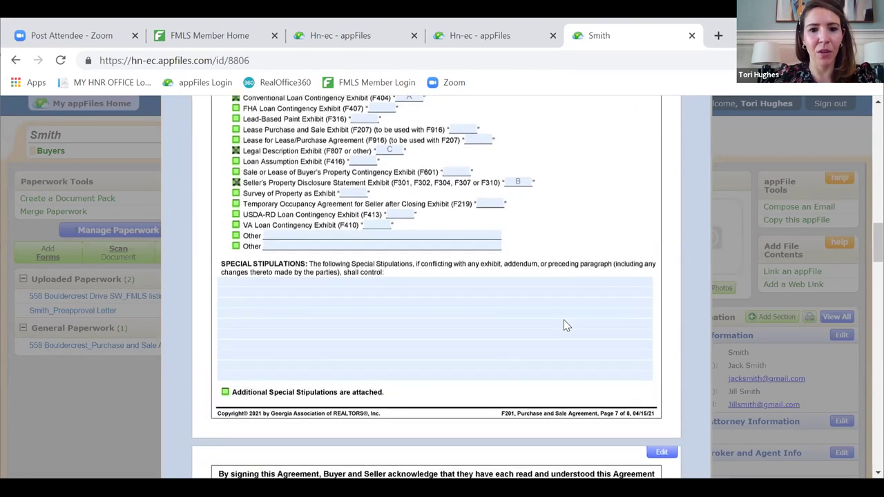
scroll(563, 325, down, 3)
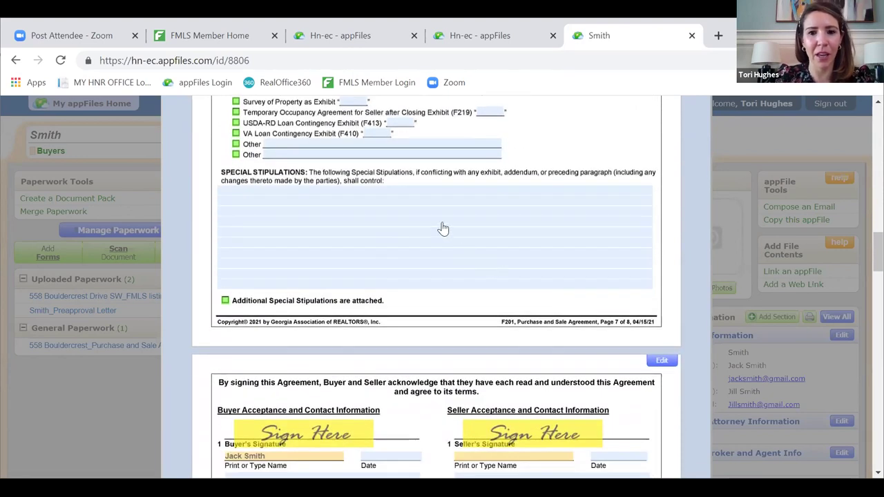
scroll(442, 228, down, 1)
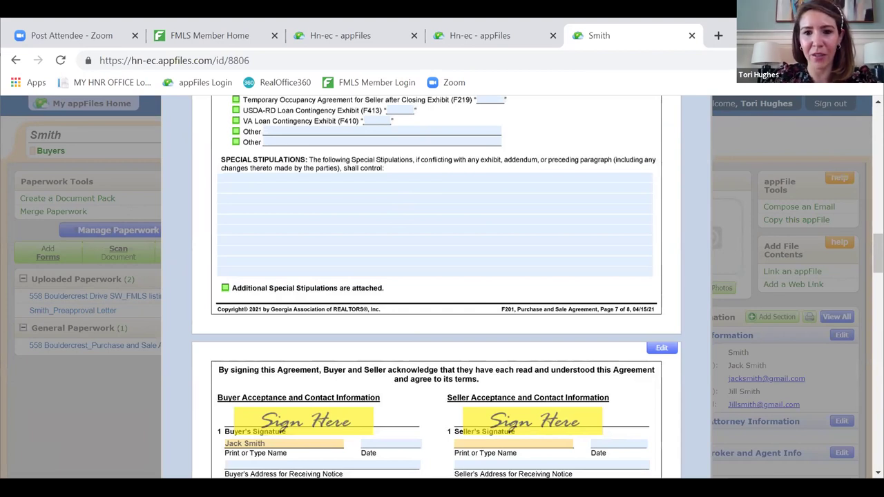
right_click(389, 203)
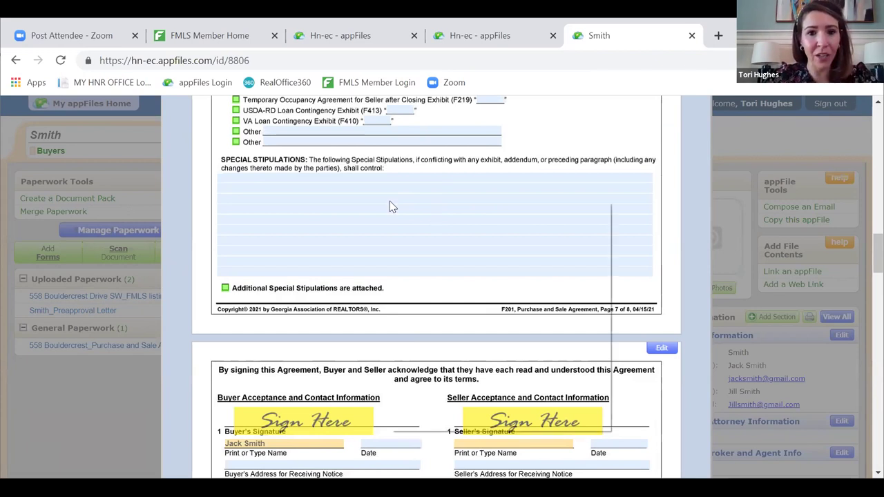
click(327, 198)
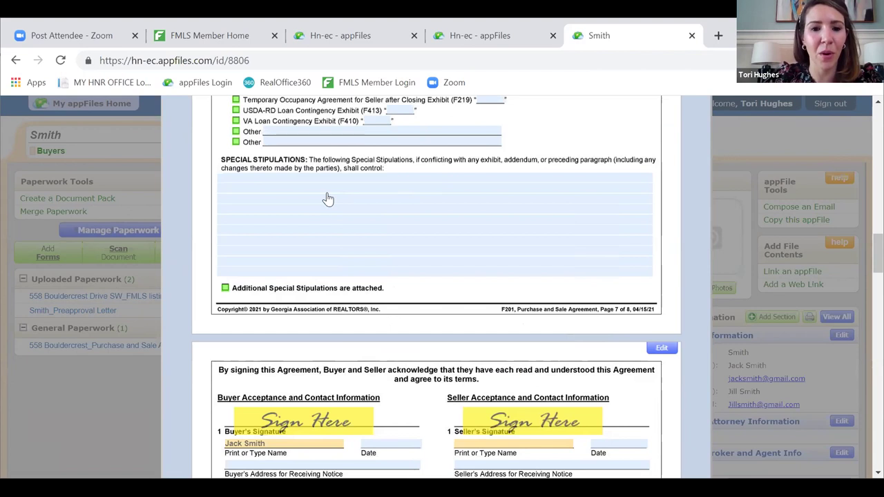
Open the Special Stipulations clause library and search it for 'warran'
click(327, 198)
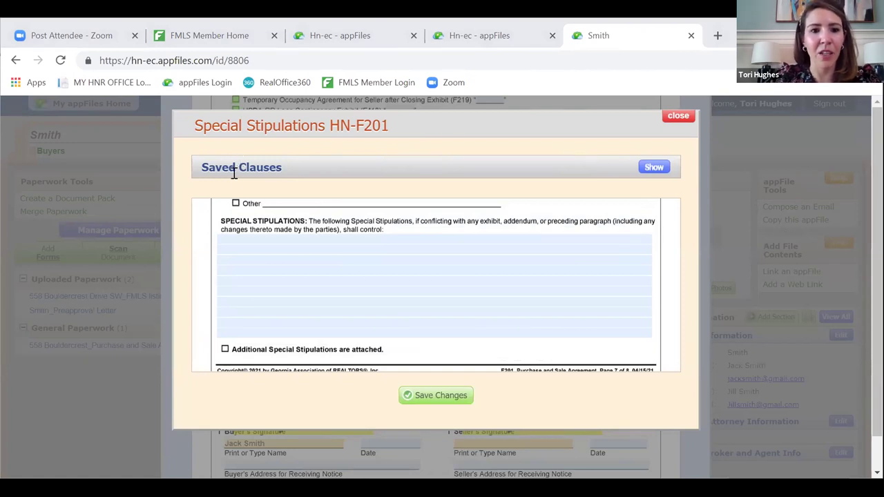
click(657, 172)
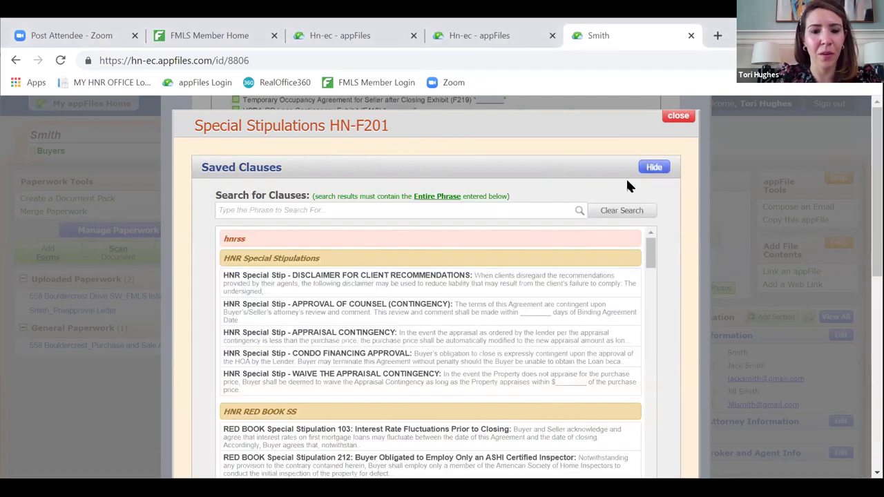
scroll(457, 335, down, 2)
scroll(457, 335, down, 15)
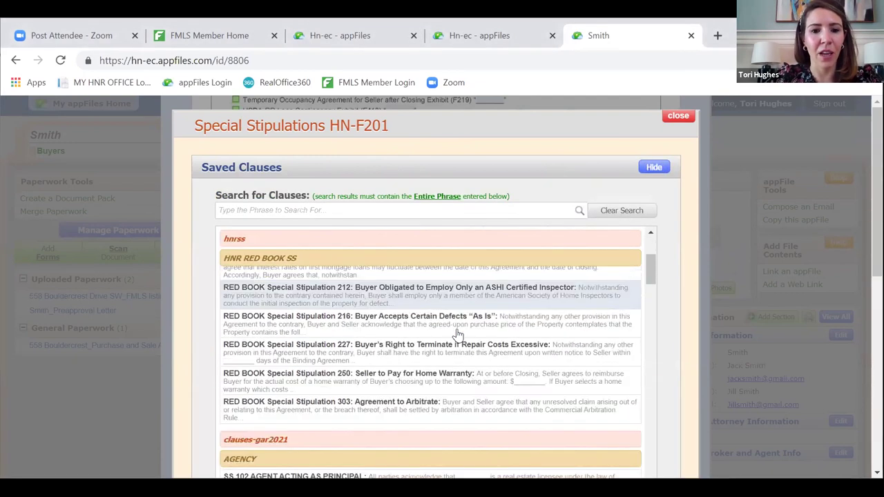
scroll(458, 335, down, 10)
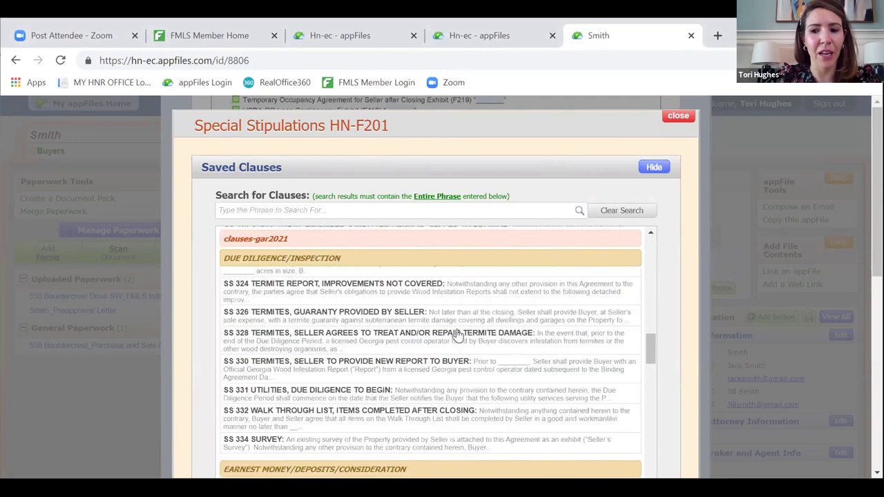
scroll(457, 335, up, 20)
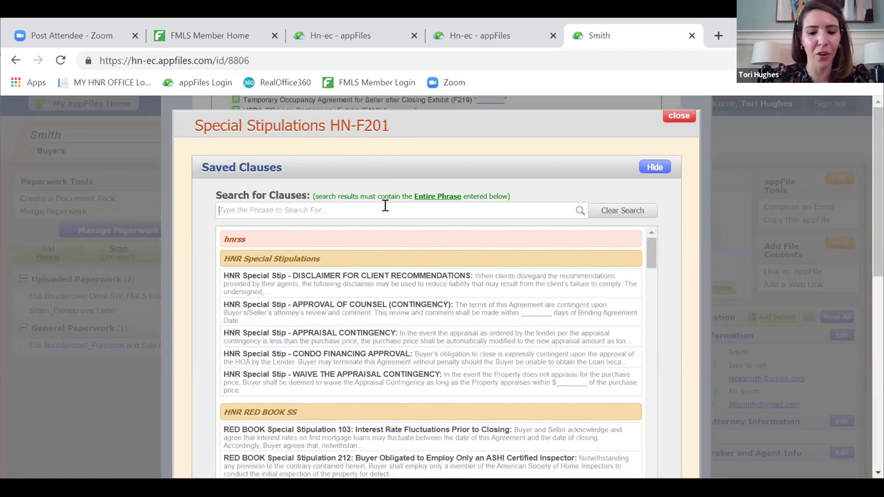
text(warran)
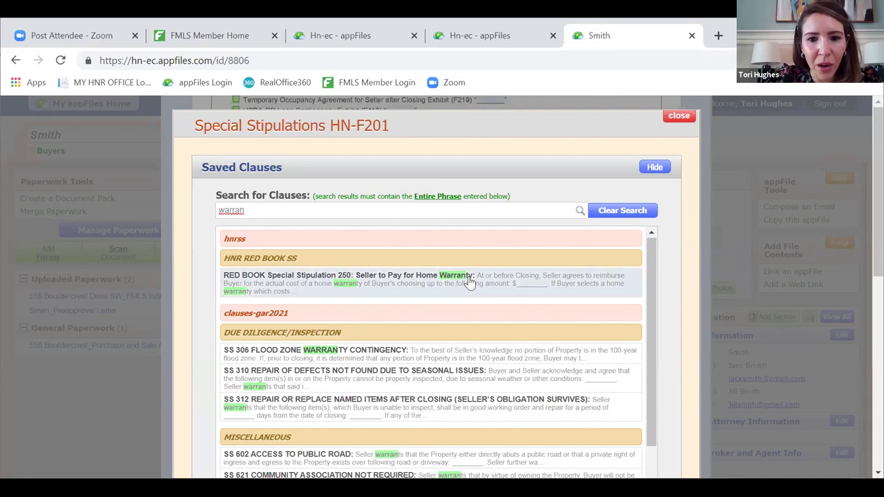
Insert Stipulation 250, Seller to Pay for Home Warranty, at the beginning, followed by a new line
click(501, 282)
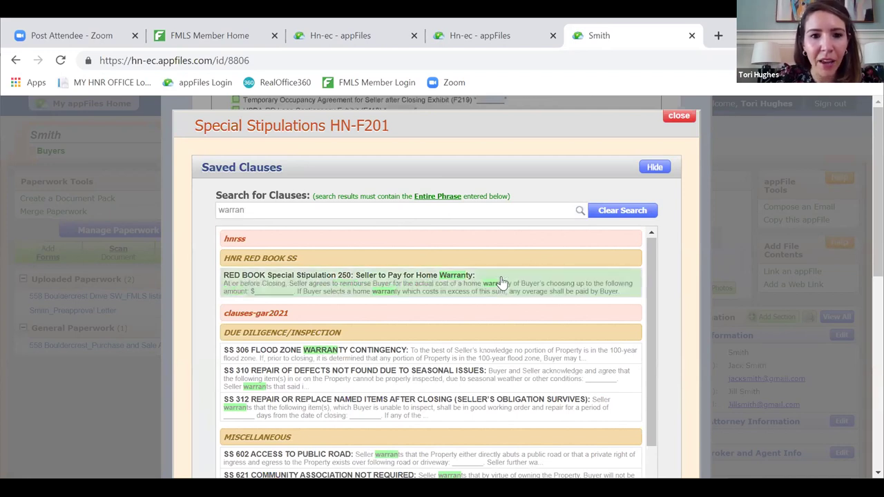
right_click(502, 282)
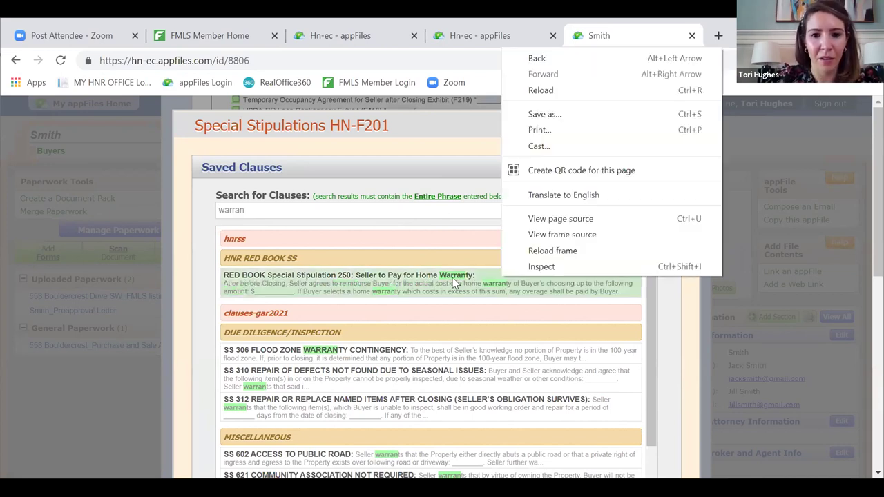
click(453, 283)
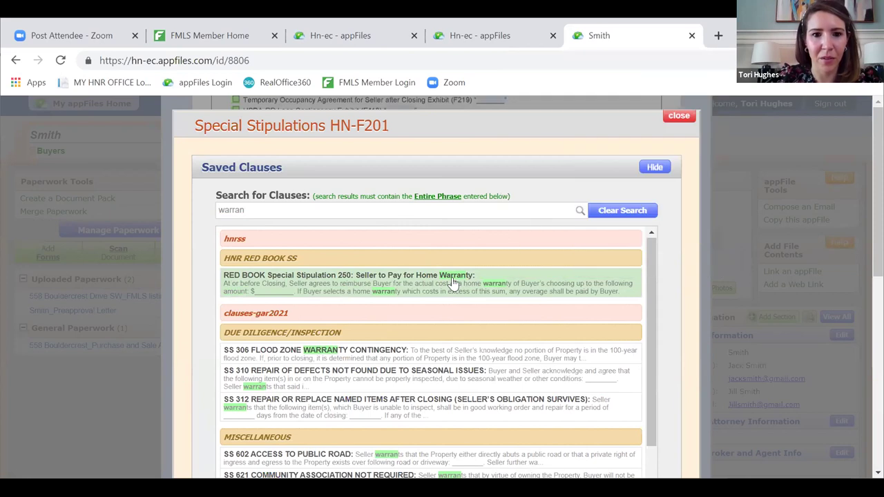
scroll(454, 283, down, 5)
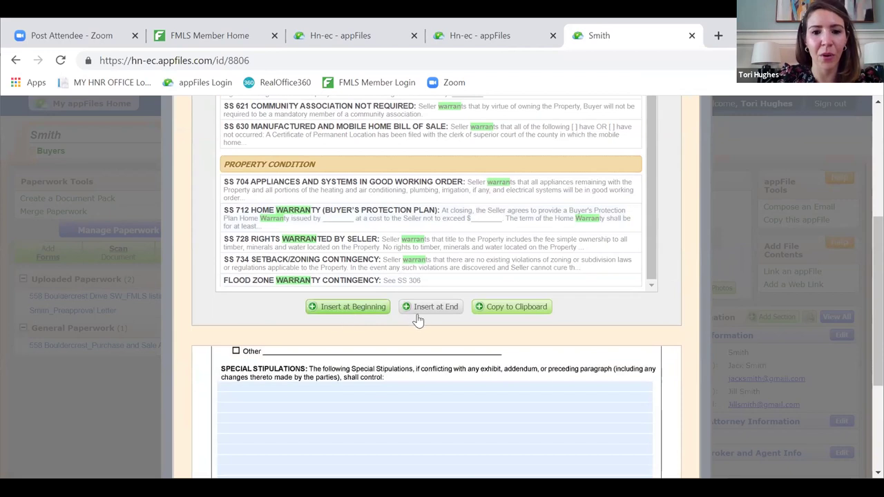
right_click(360, 308)
right_click(337, 309)
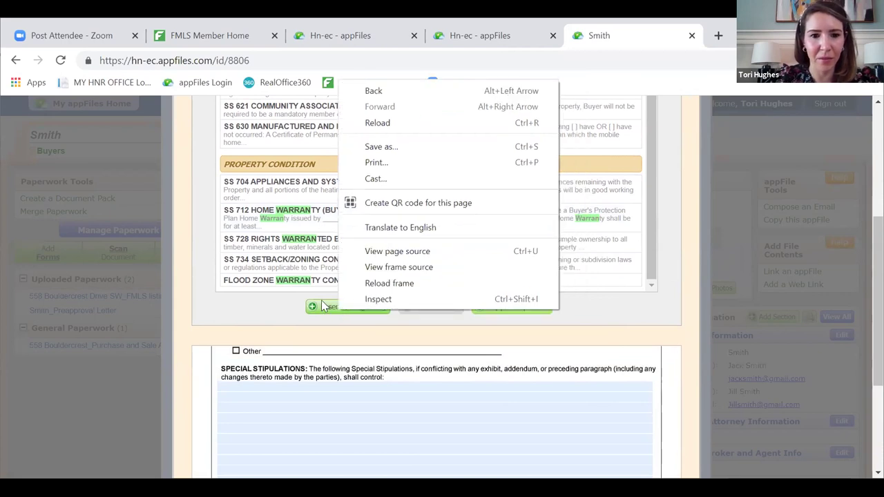
click(321, 305)
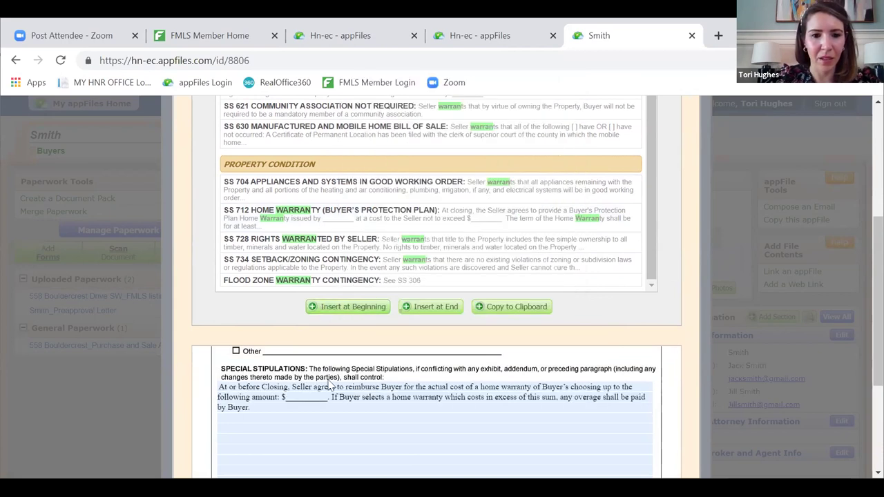
key(Return)
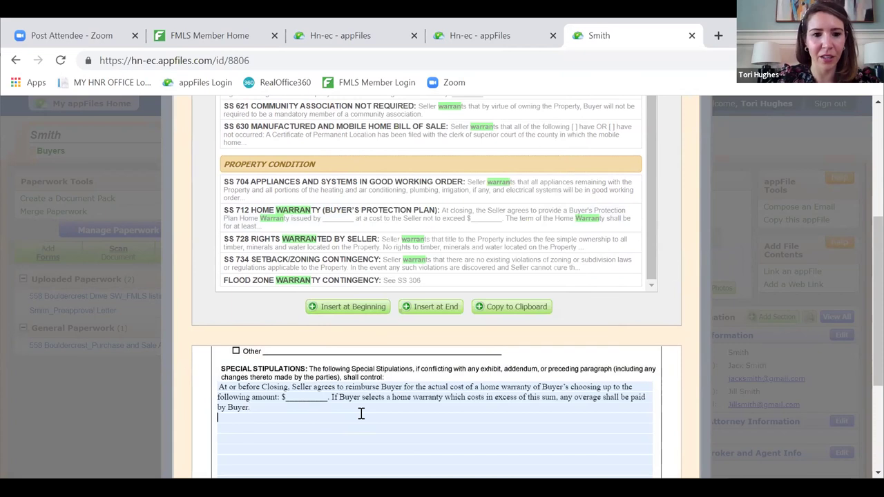
scroll(387, 202, up, 10)
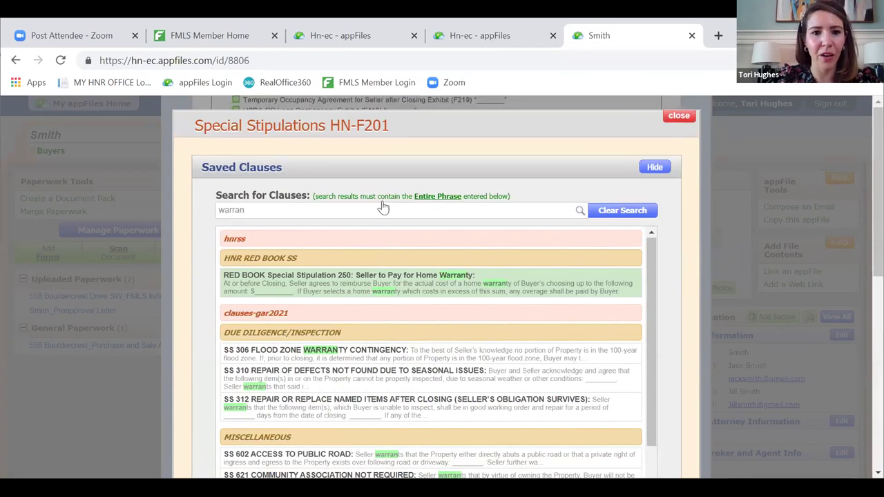
Search 'termite' and add clause SS 330 after the warranty clause, removing the blank line
right_click(342, 206)
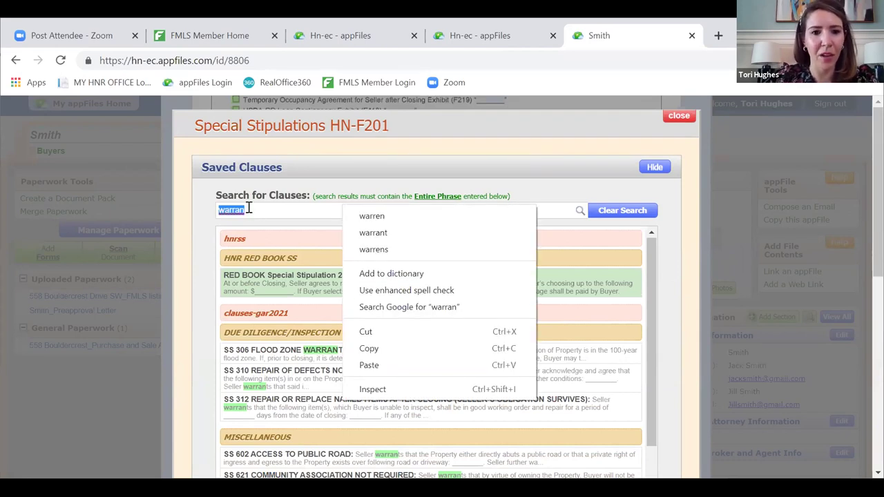
key(Escape)
text(termite)
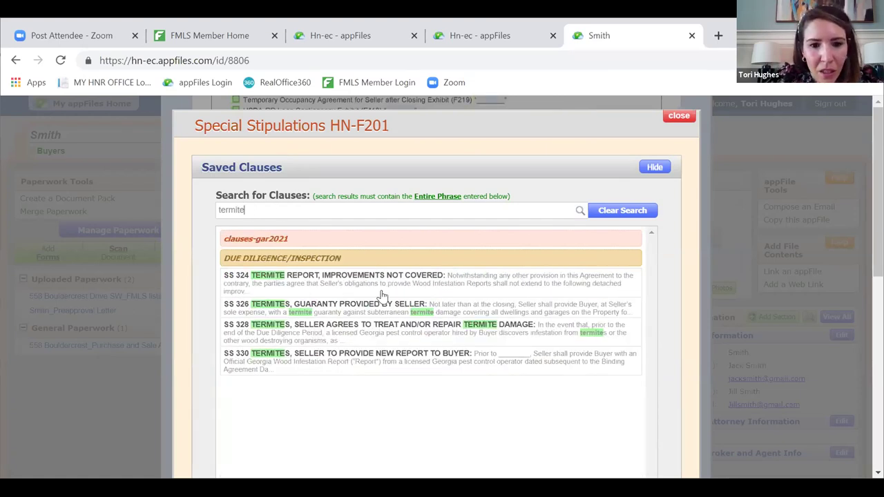
click(341, 365)
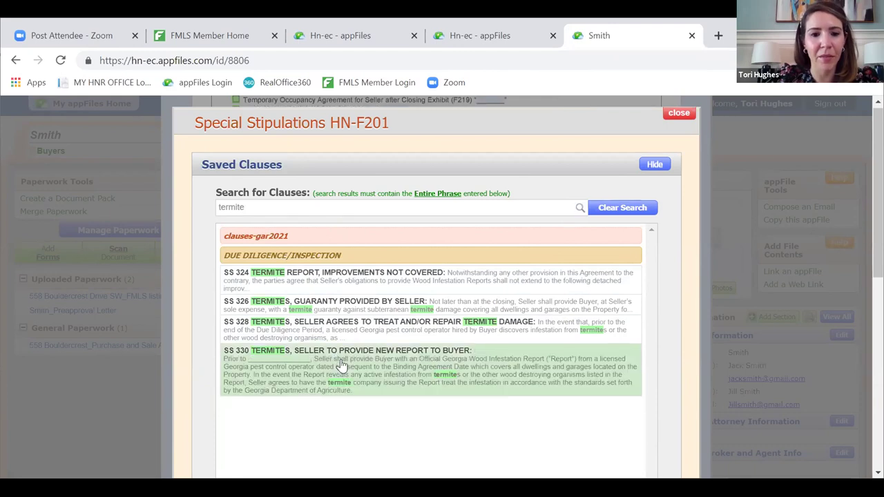
scroll(342, 364, down, 3)
scroll(340, 365, down, 3)
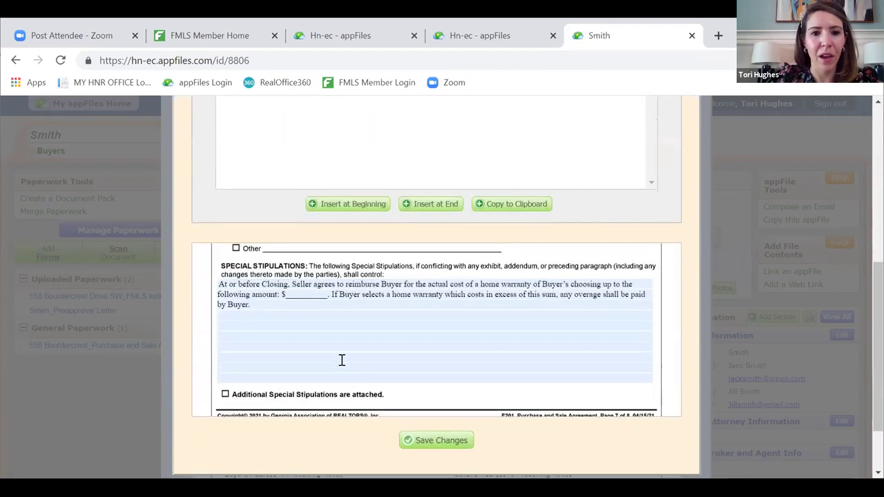
click(432, 205)
key(BackSpace)
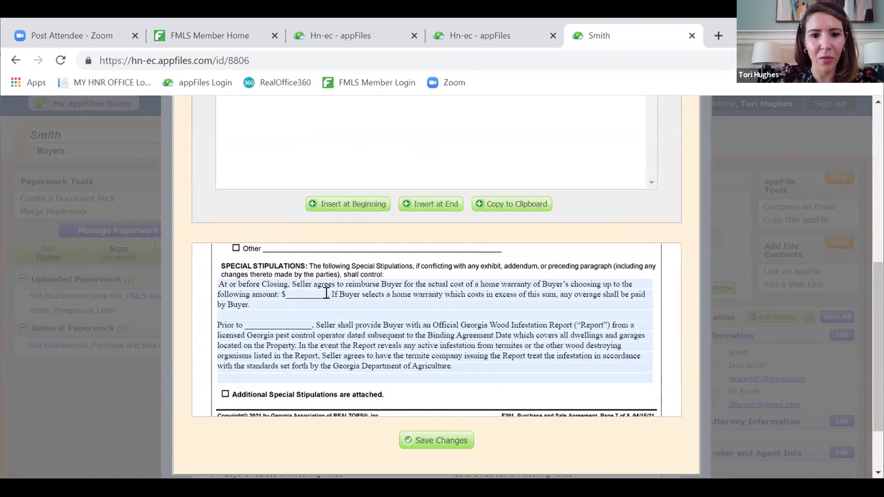
Number the warranty and termite stipulations 1 and 2 and save the changes
click(220, 284)
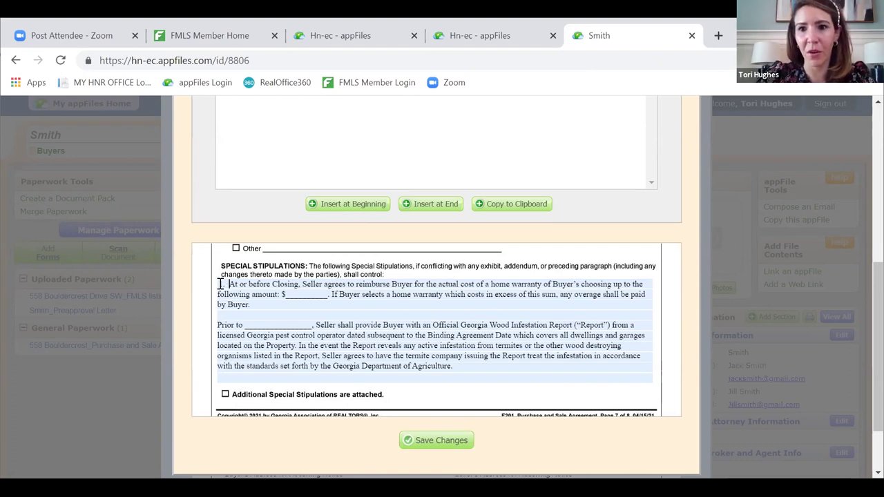
click(218, 325)
text(2.)
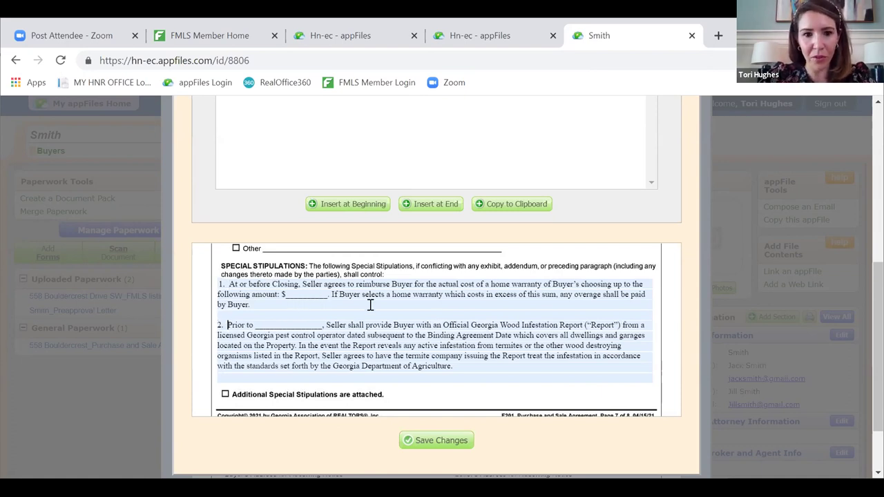
click(327, 295)
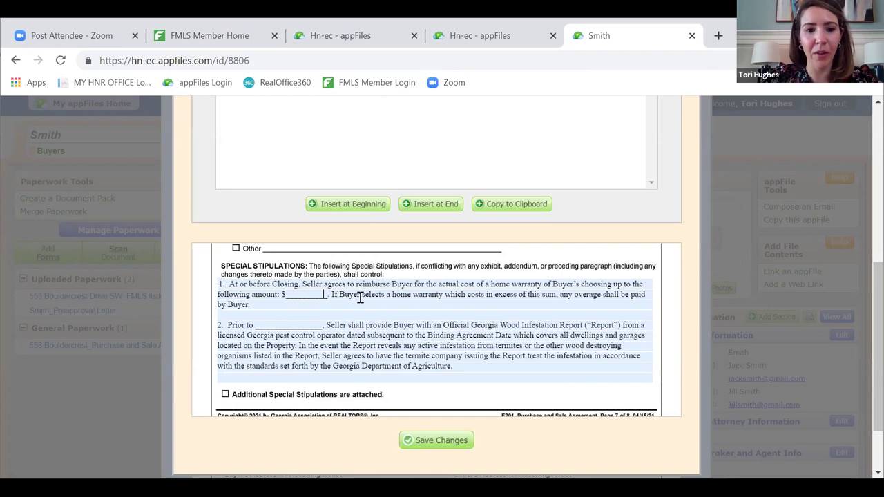
scroll(360, 297, down, 1)
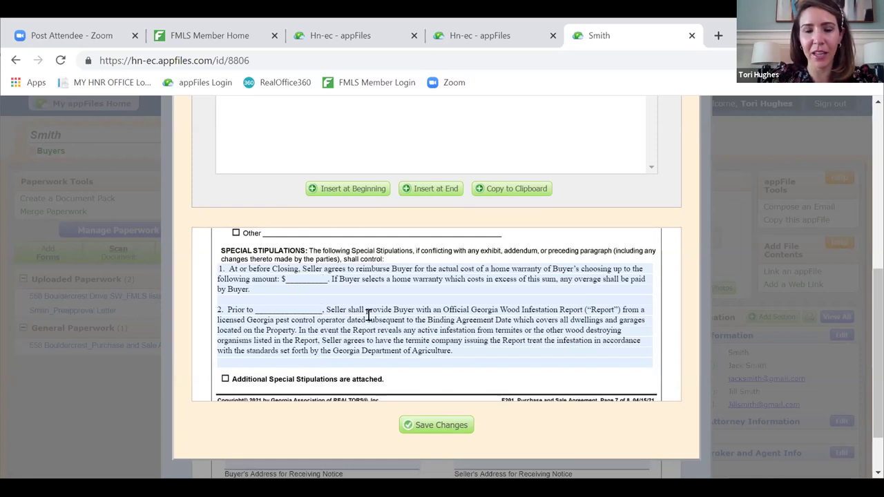
scroll(373, 314, down, 1)
click(440, 372)
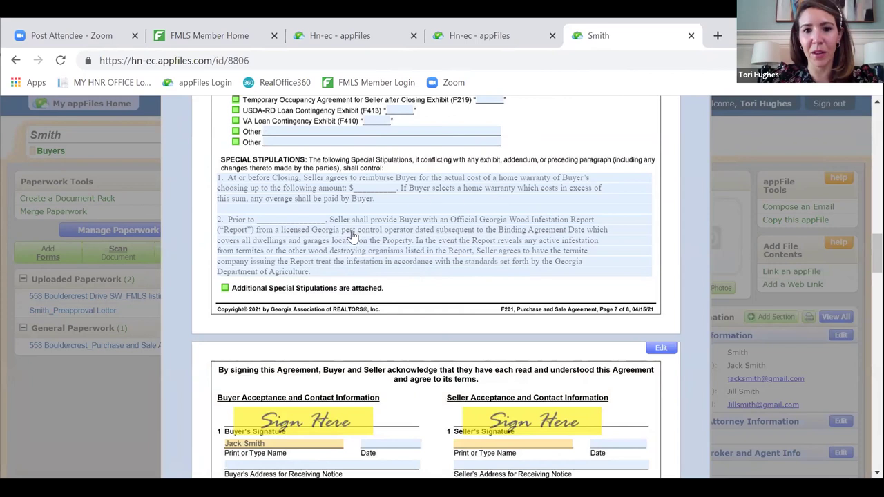
Leave the additional stipulations box unchecked and scroll to the broker contact and Binding Agreement Date section
click(225, 288)
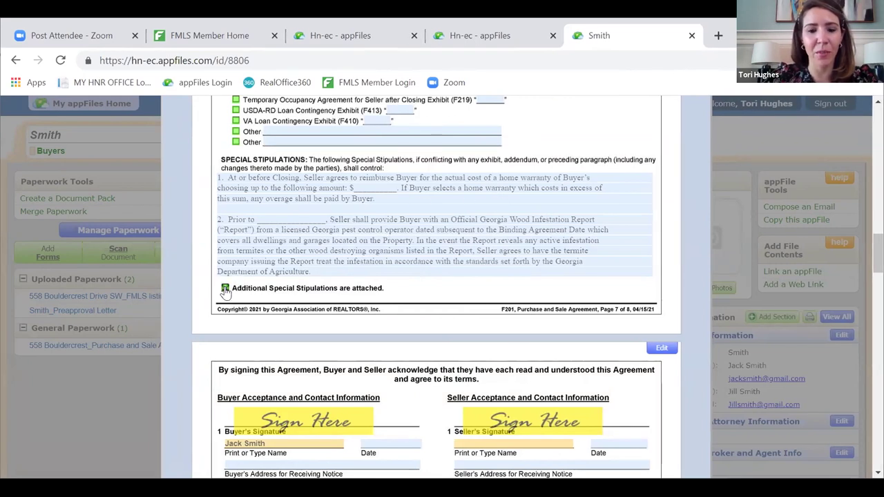
click(225, 289)
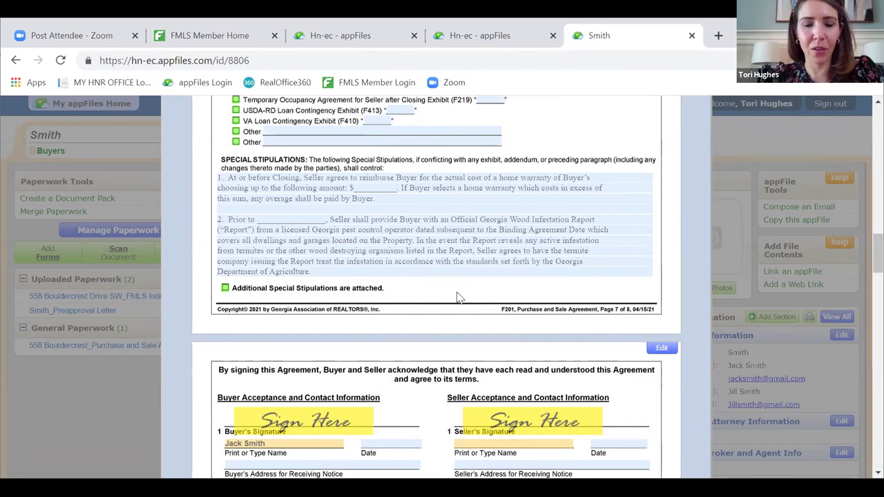
scroll(458, 297, down, 5)
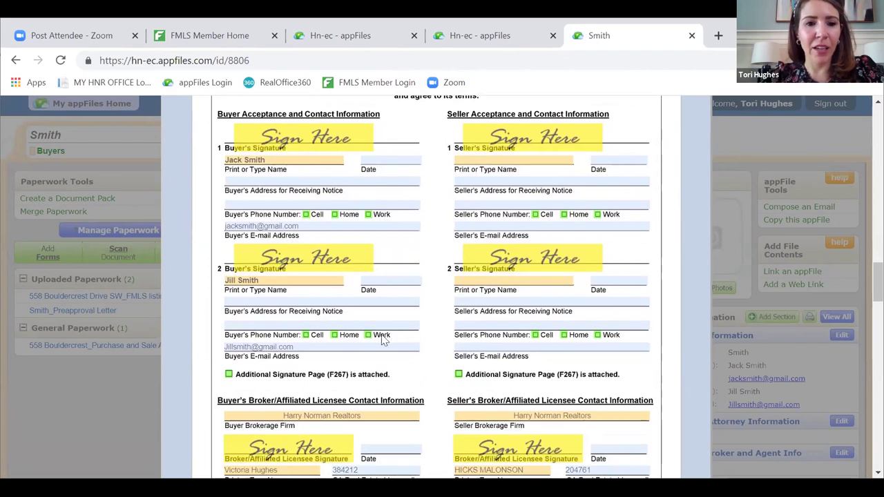
scroll(373, 307, down, 1)
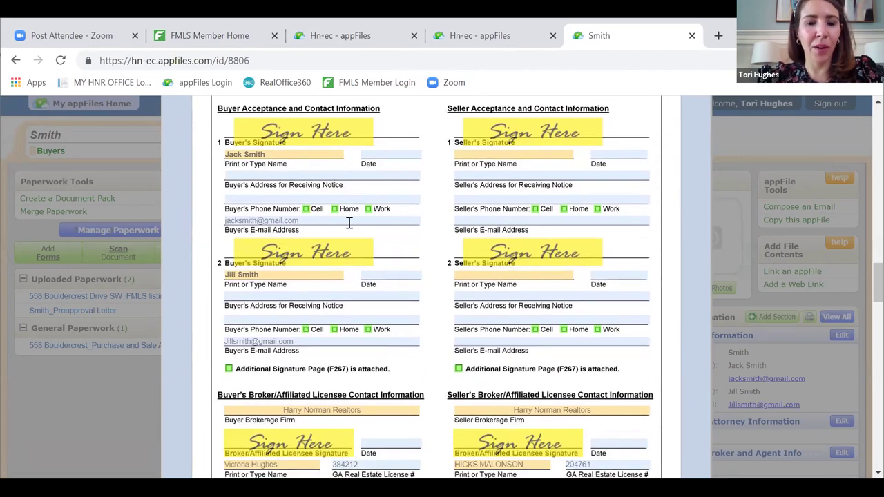
scroll(365, 195, down, 3)
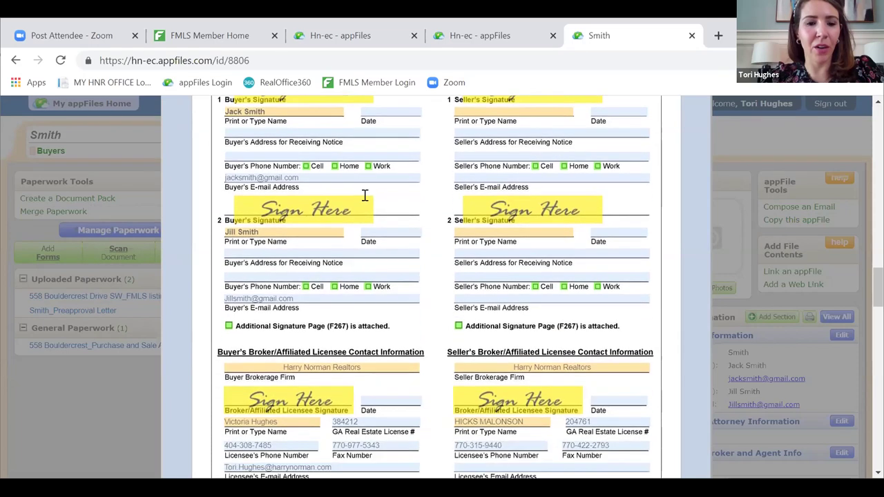
scroll(364, 196, down, 4)
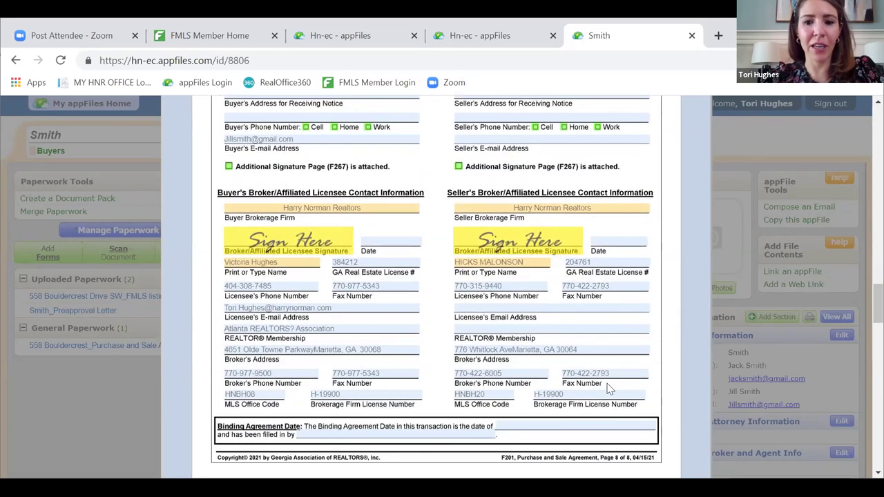
scroll(483, 328, down, 3)
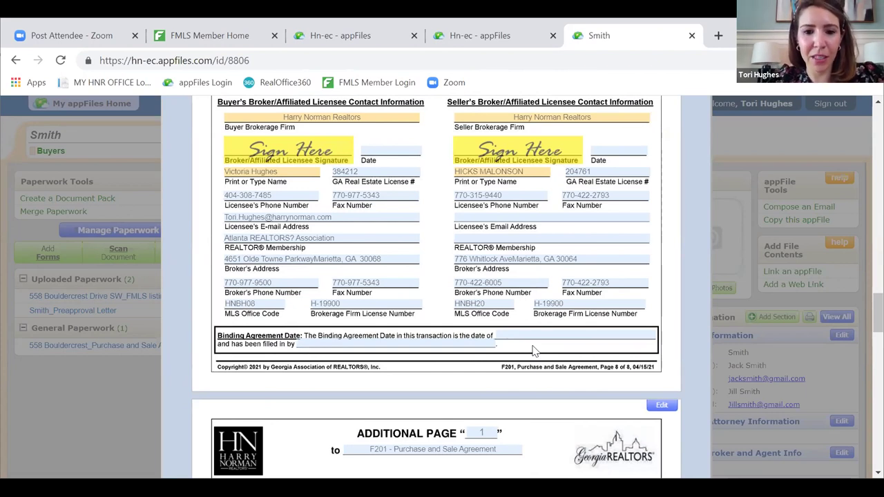
Load pages 11–15 of the agreement and scroll down to the wire-fraud notice
scroll(532, 350, down, 3)
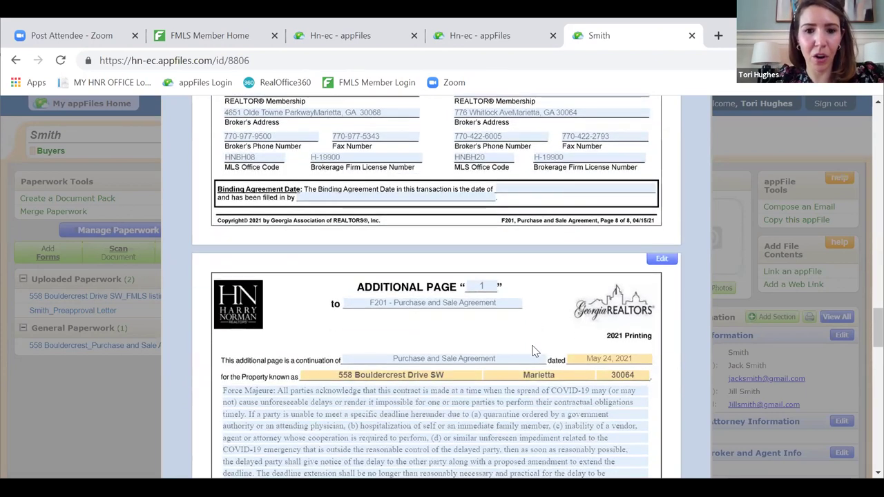
scroll(533, 350, down, 2)
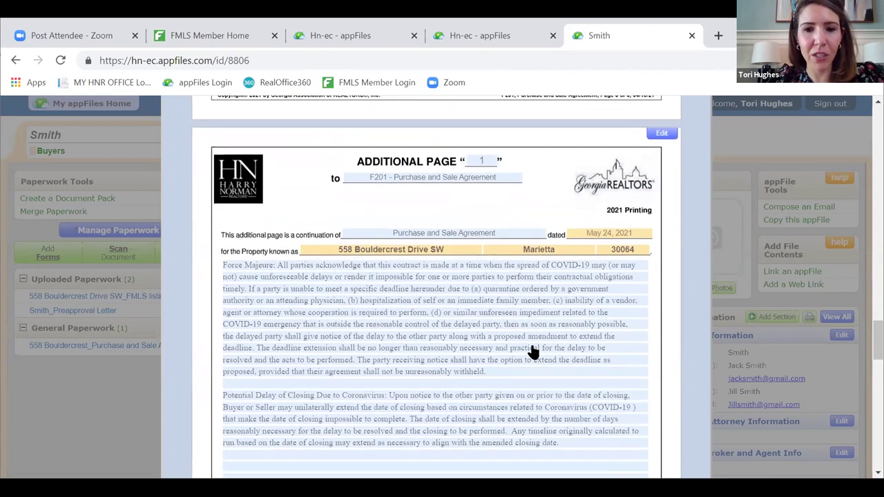
scroll(533, 351, down, 1)
scroll(533, 352, down, 1)
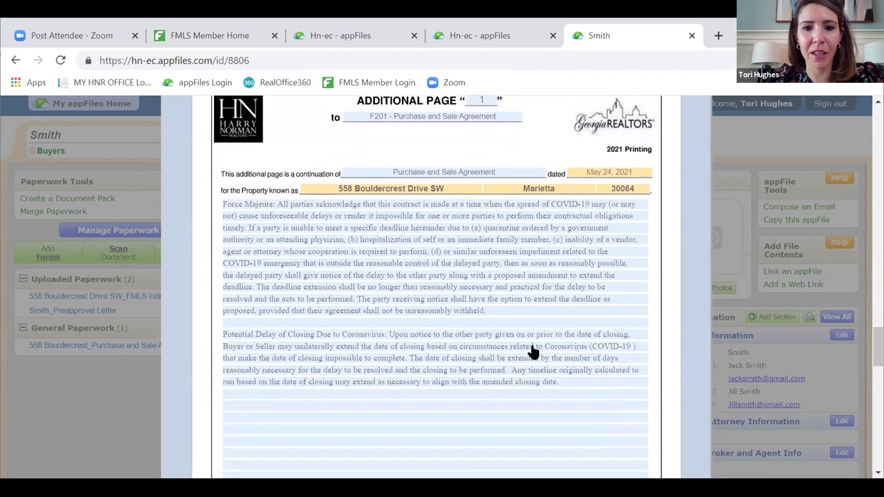
scroll(533, 352, up, 1)
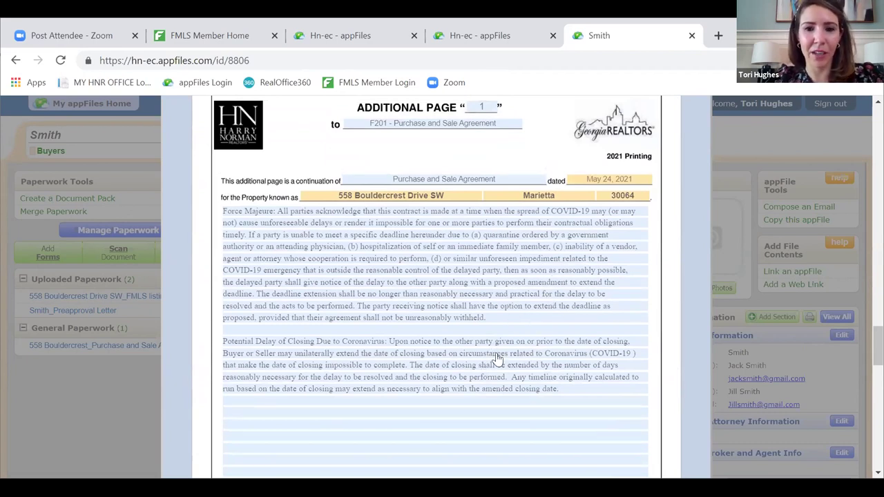
scroll(446, 280, down, 2)
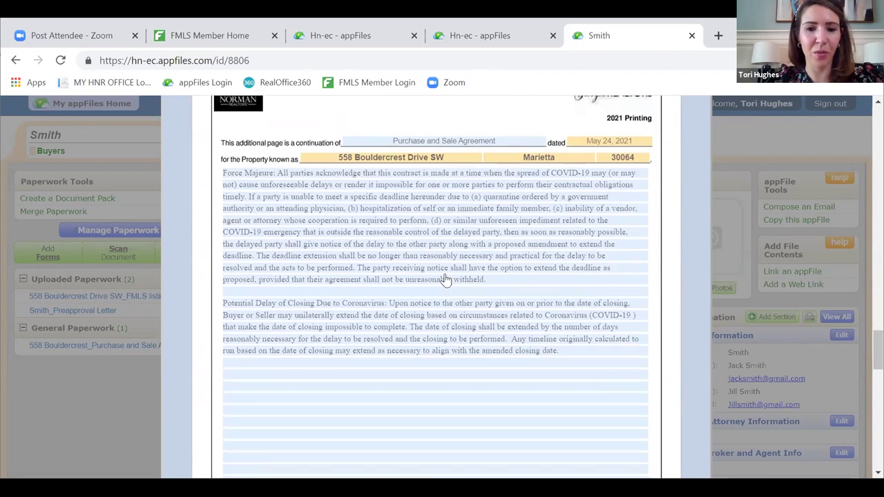
scroll(446, 280, up, 1)
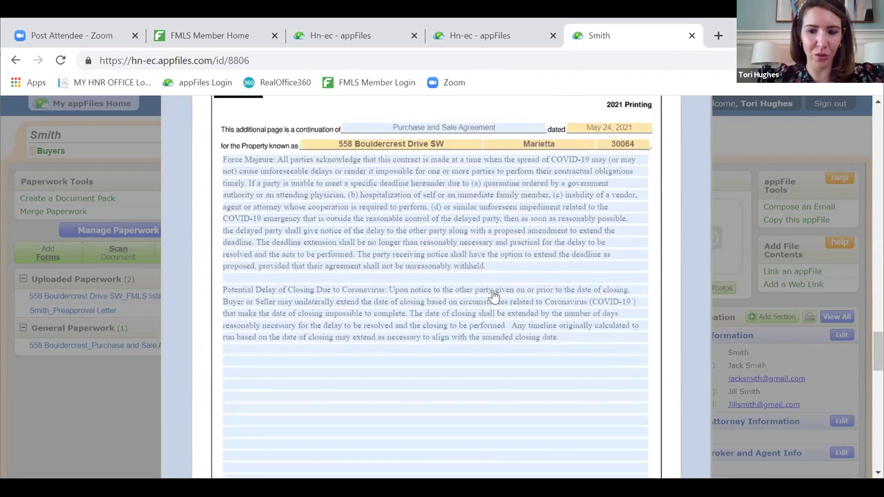
scroll(493, 296, down, 1)
scroll(493, 296, down, 3)
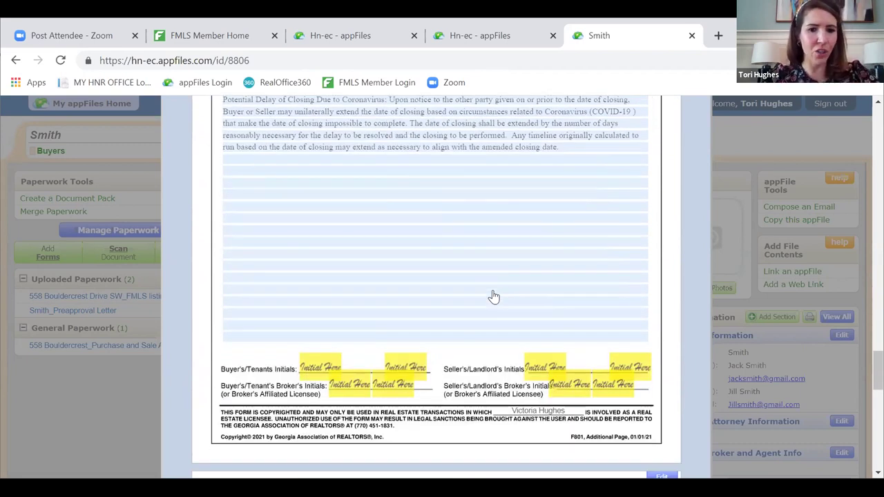
scroll(493, 297, down, 1)
scroll(482, 353, down, 12)
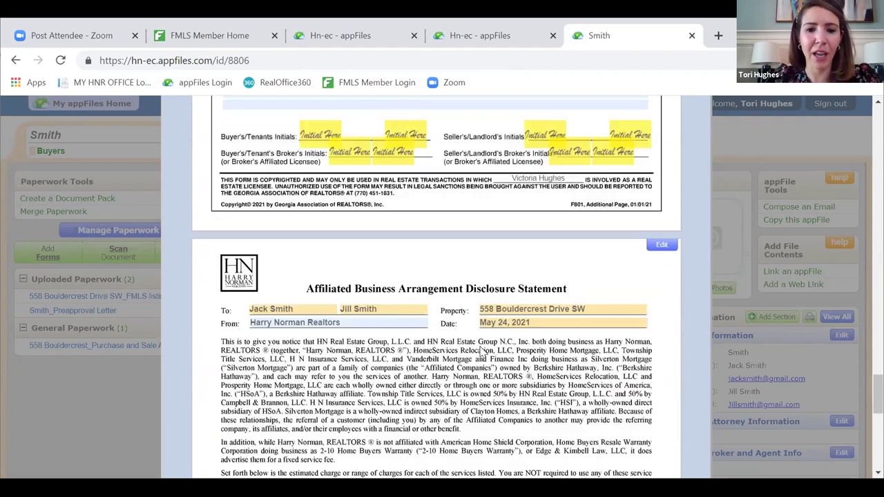
scroll(482, 353, up, 5)
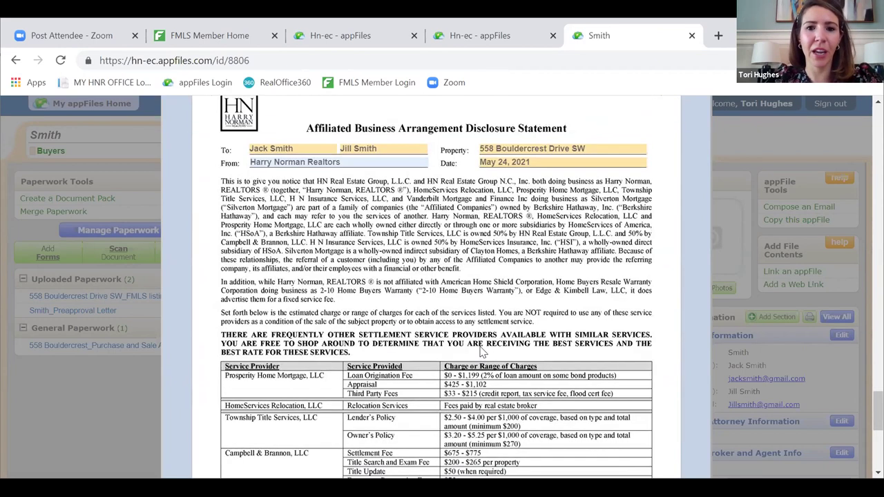
scroll(482, 351, down, 4)
scroll(481, 352, down, 3)
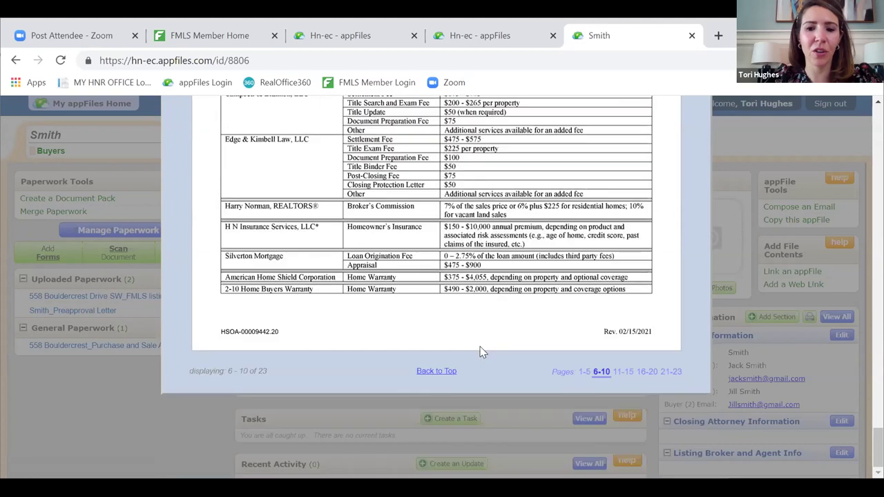
click(621, 374)
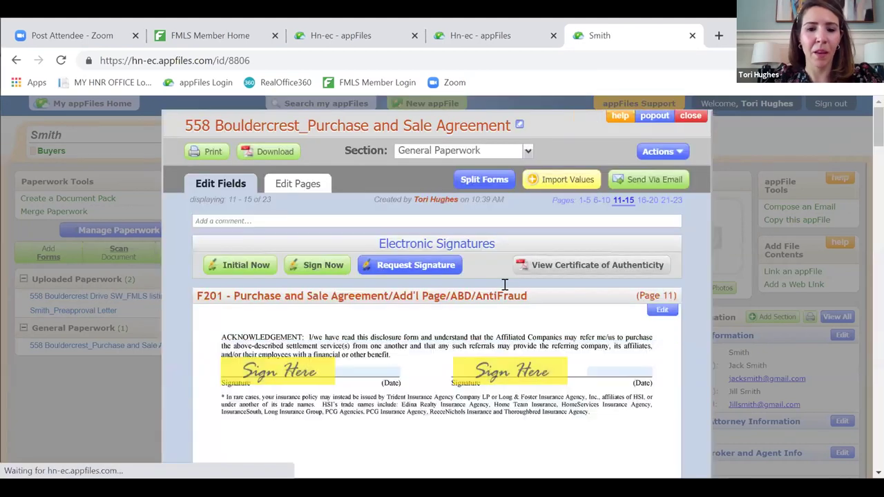
scroll(495, 339, down, 3)
scroll(497, 342, down, 8)
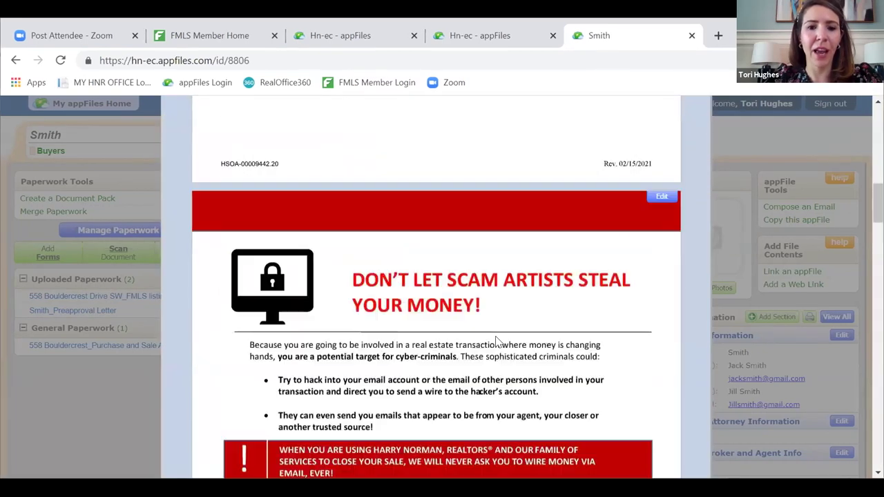
Scroll to the top of the F404 Conventional Loan Contingency exhibit, lettered Exhibit "A"
scroll(497, 343, down, 5)
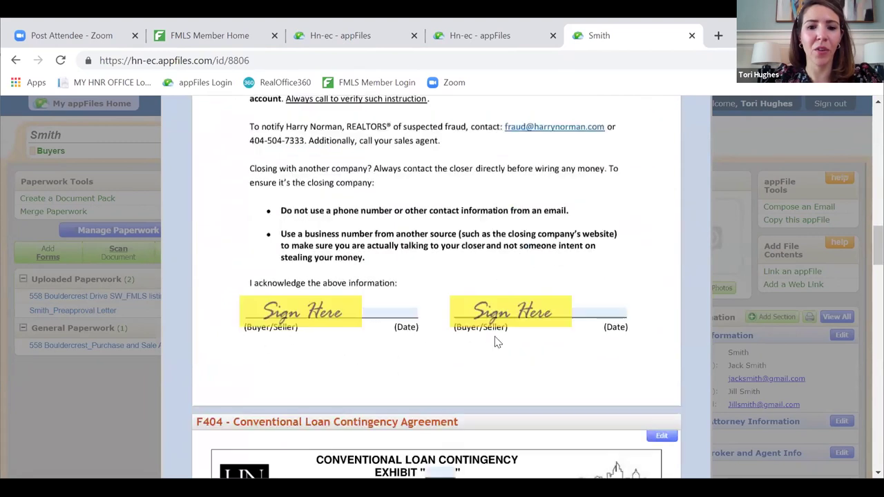
scroll(495, 341, down, 2)
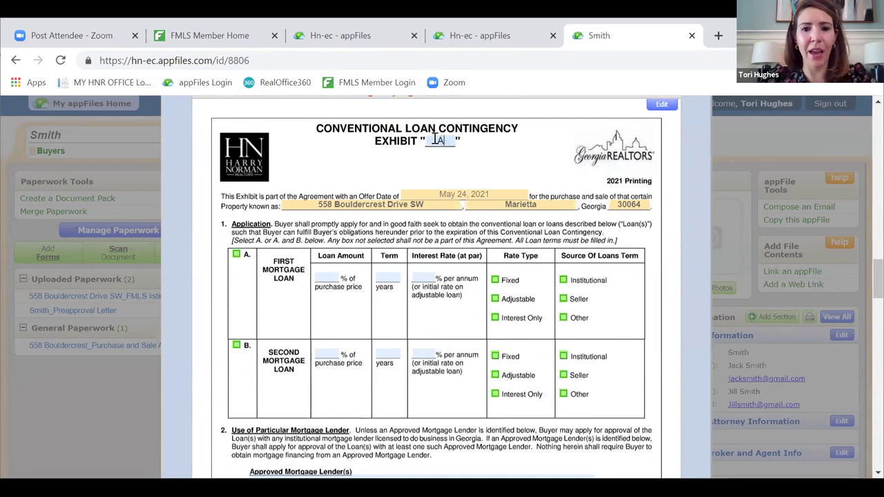
scroll(498, 154, down, 1)
Fill the first mortgage row: 80% loan amount, 30-year term, 2.75% fixed rate, institutional source
scroll(498, 155, down, 3)
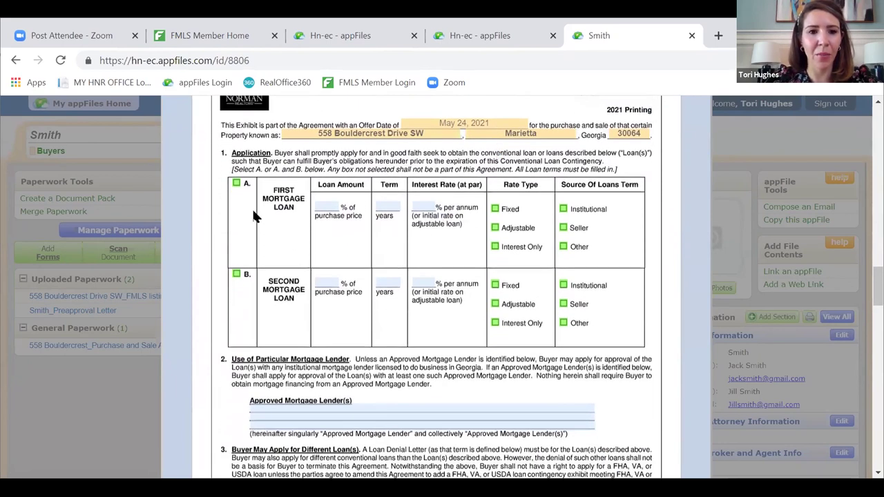
click(236, 184)
click(236, 185)
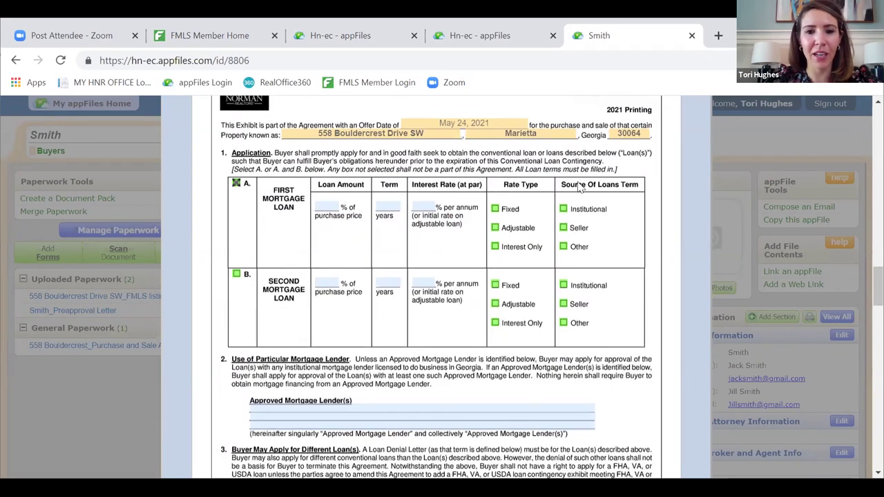
right_click(331, 206)
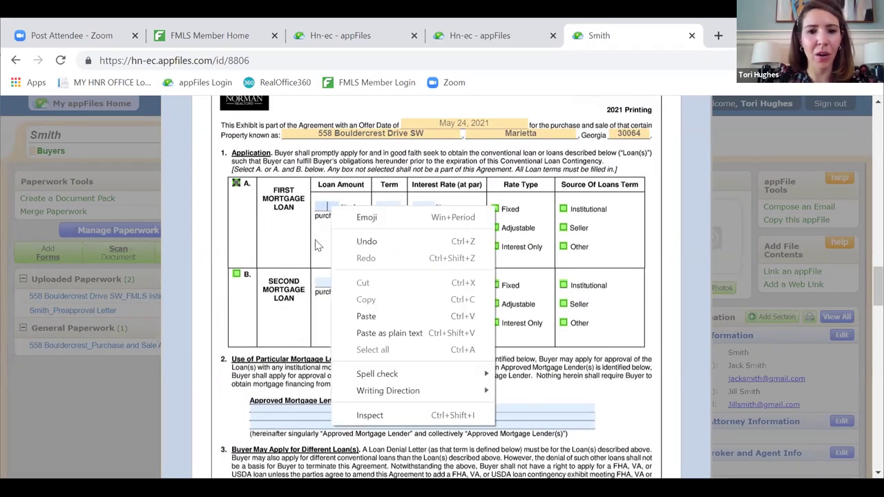
click(332, 207)
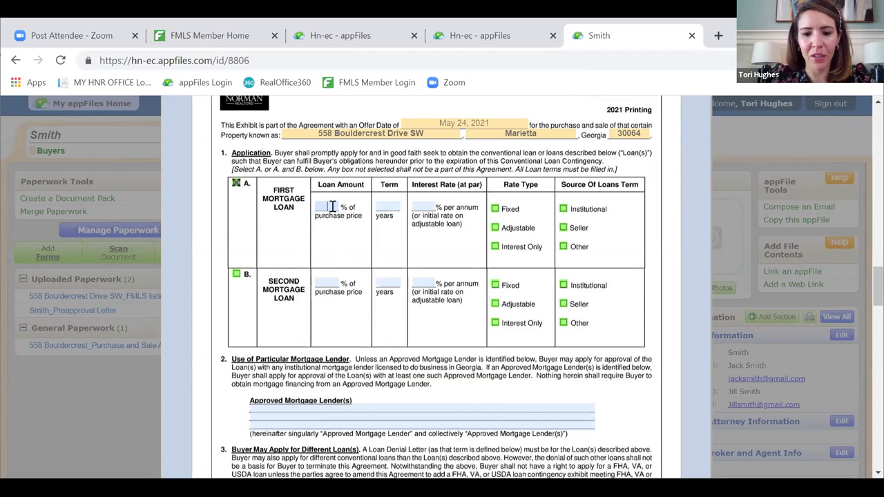
text(80)
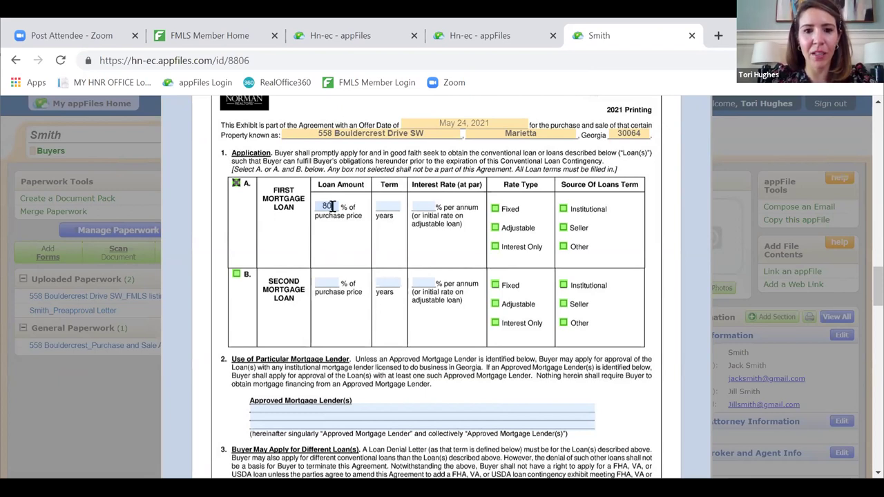
click(395, 206)
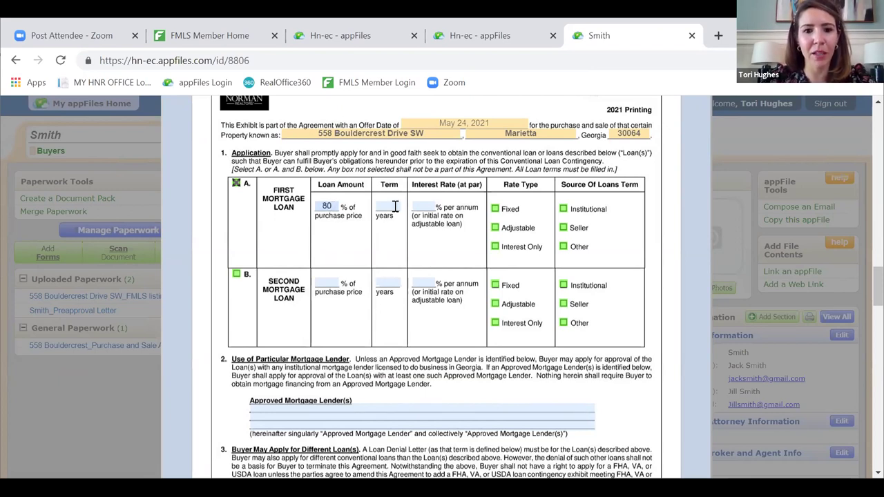
text(30)
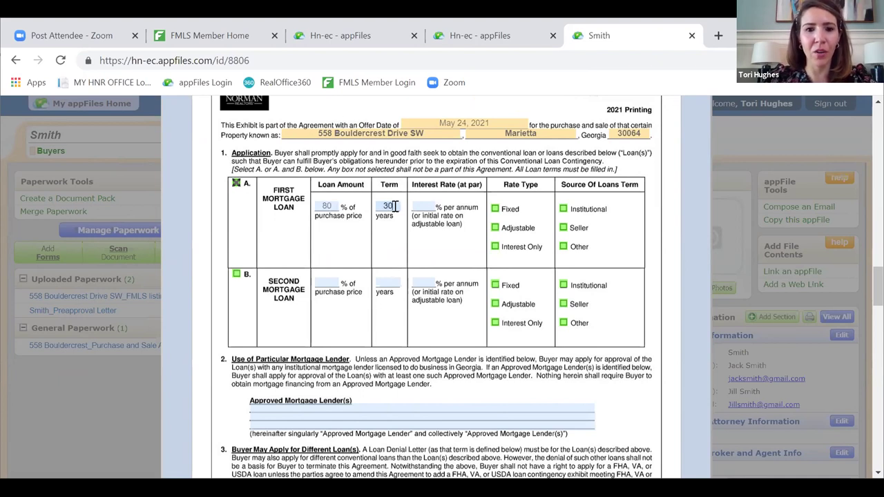
click(429, 207)
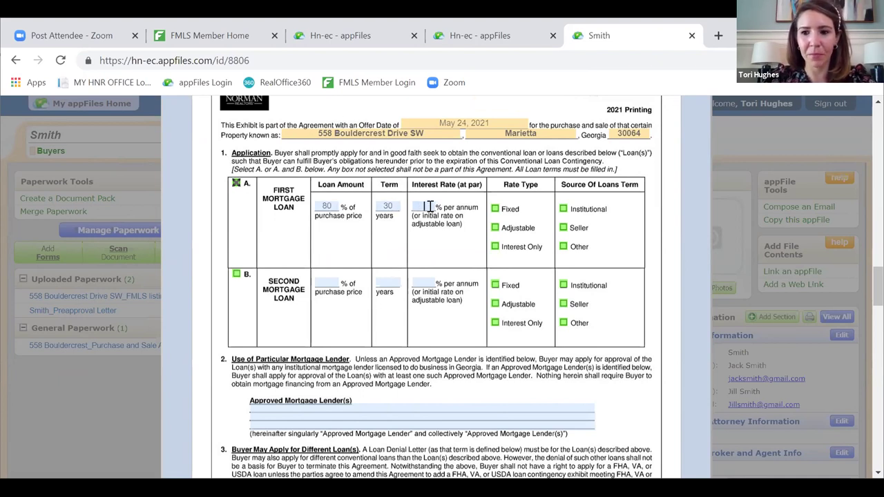
text(2.75)
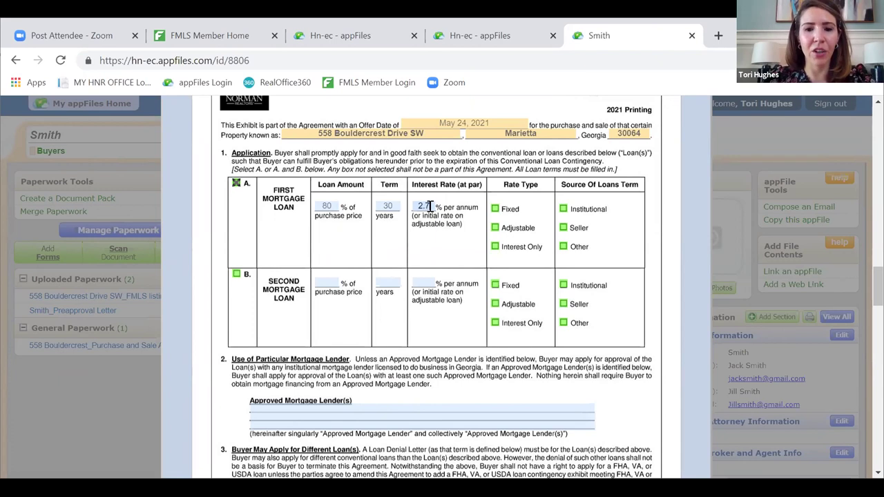
click(495, 209)
click(563, 208)
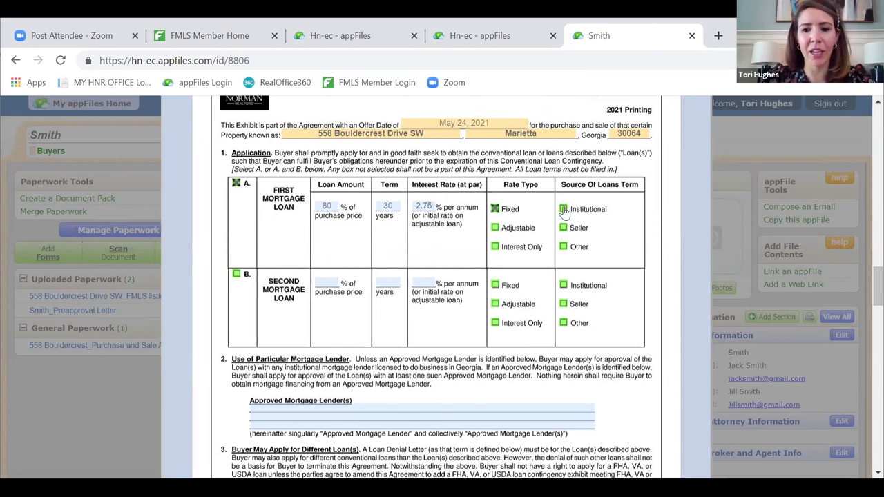
Enter n/a for the second mortgage's loan amount, term and interest rate
click(328, 282)
text(n/a)
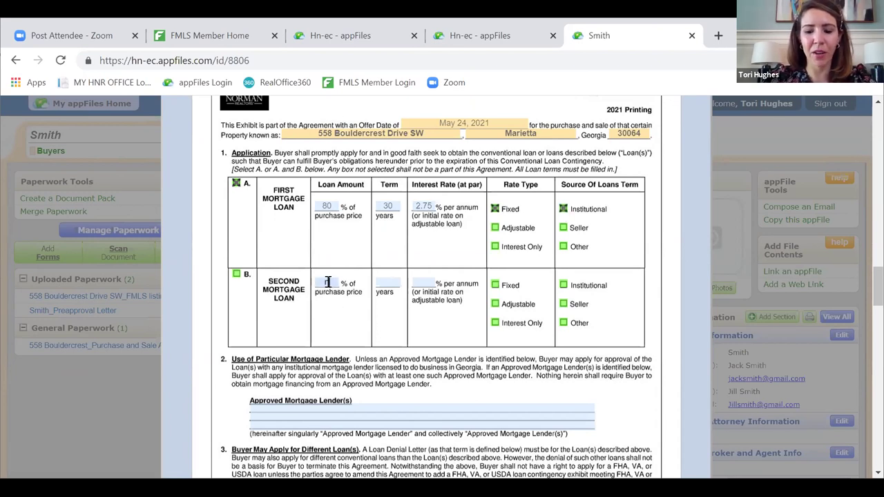
key(Tab)
text(n/a)
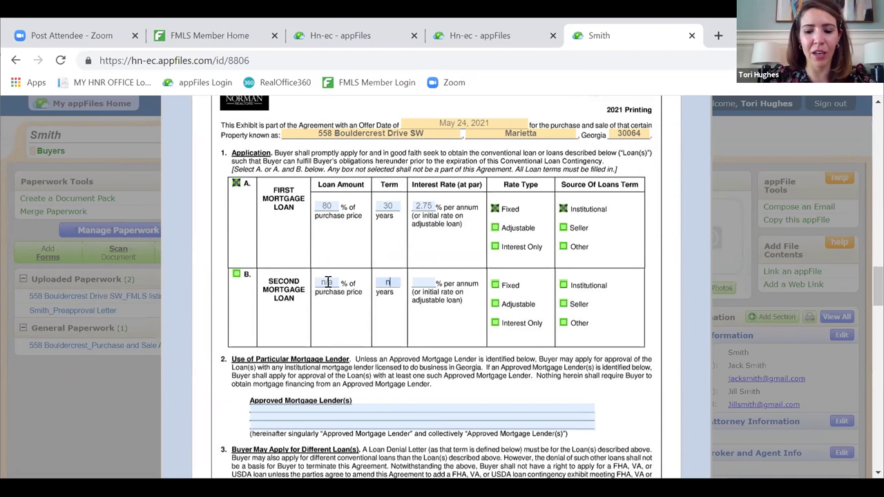
key(Tab)
text(na)
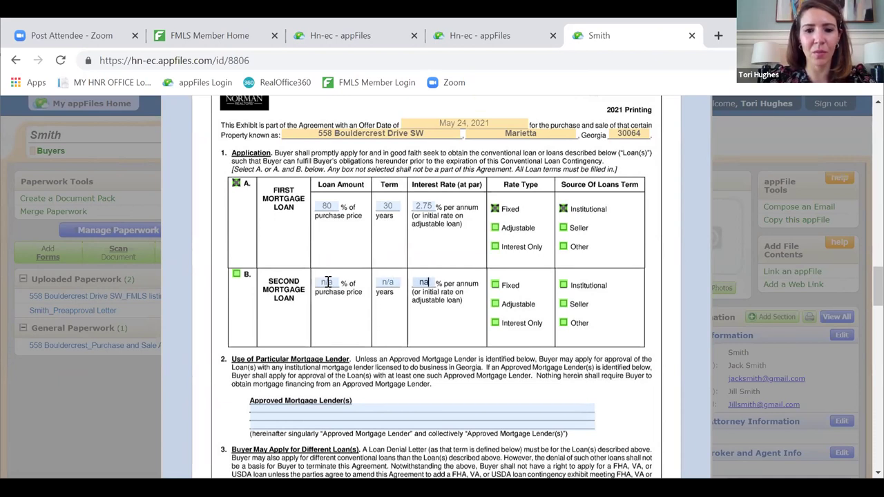
key(BackSpace)
key(BackSpace)
text(n/a)
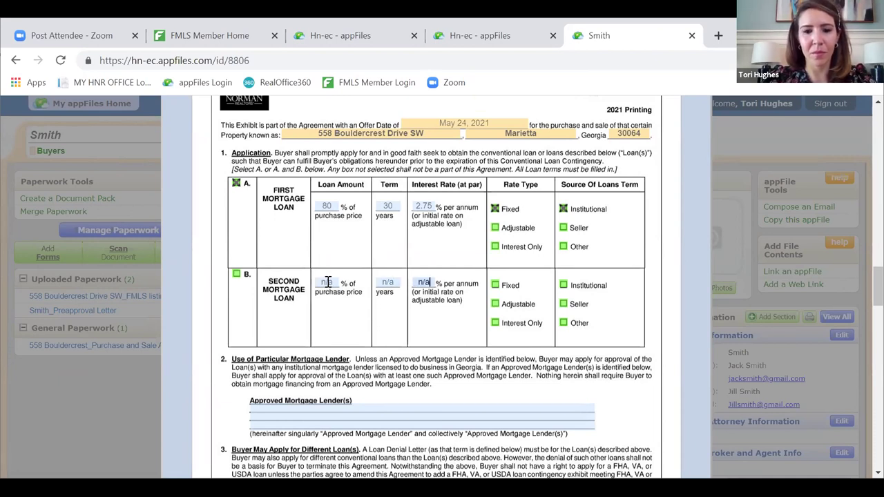
click(388, 373)
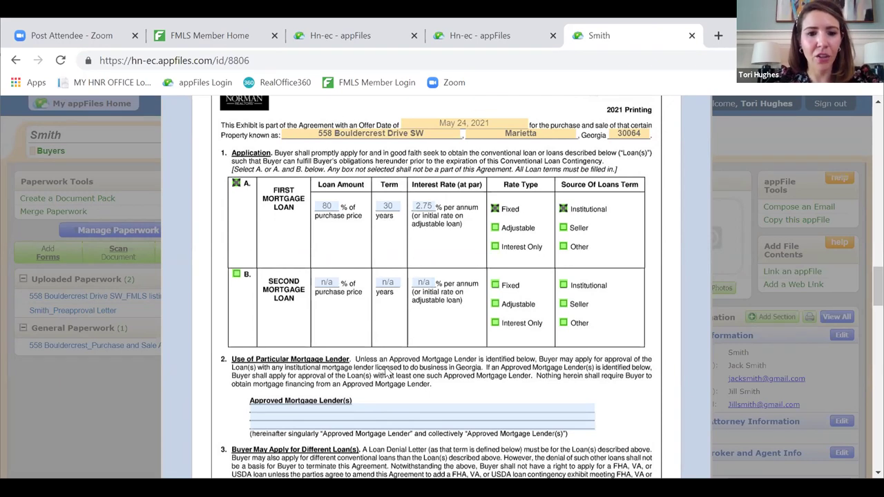
scroll(387, 373, down, 1)
Enter 18 days for the Financing Contingency period in section 5
scroll(387, 373, down, 1)
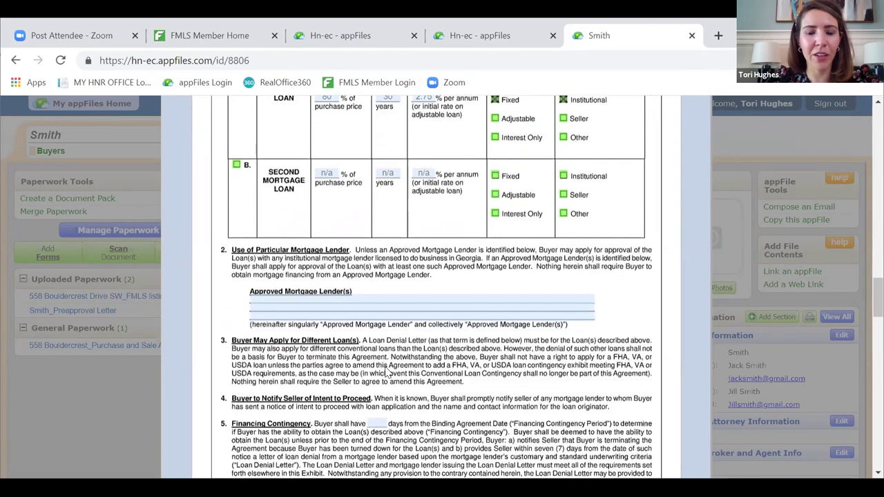
scroll(388, 373, down, 1)
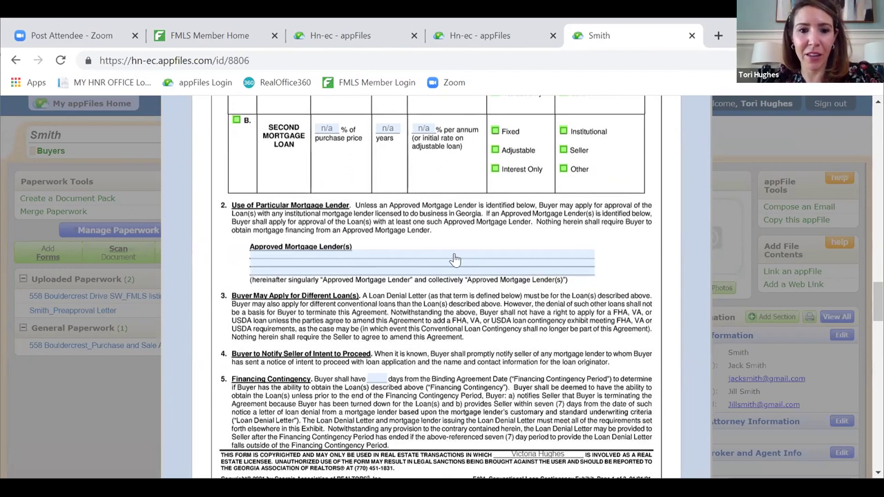
scroll(455, 259, down, 3)
scroll(455, 259, down, 2)
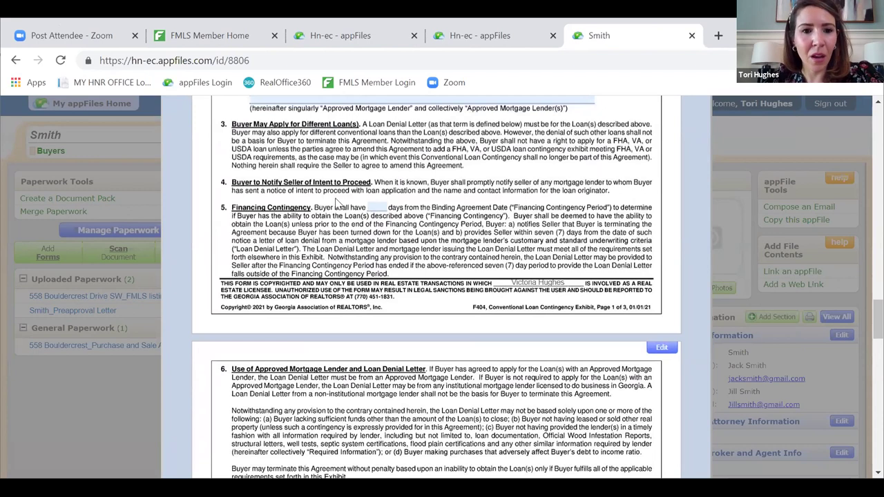
right_click(377, 207)
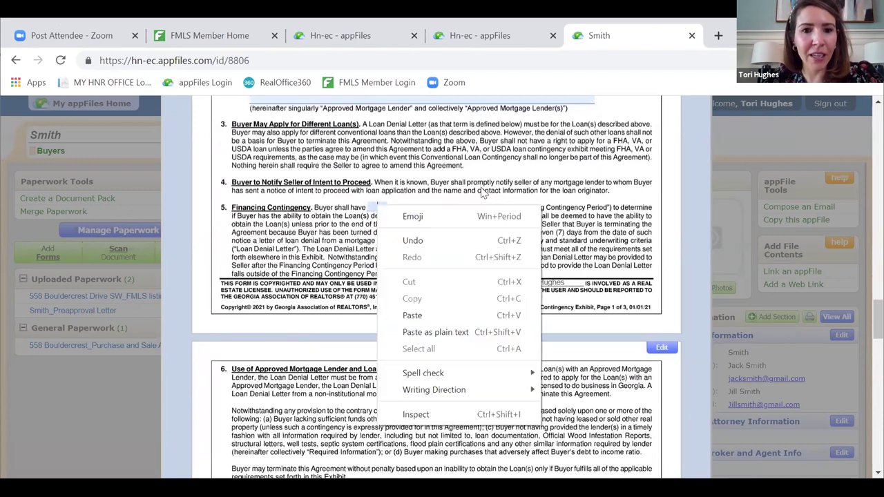
click(337, 253)
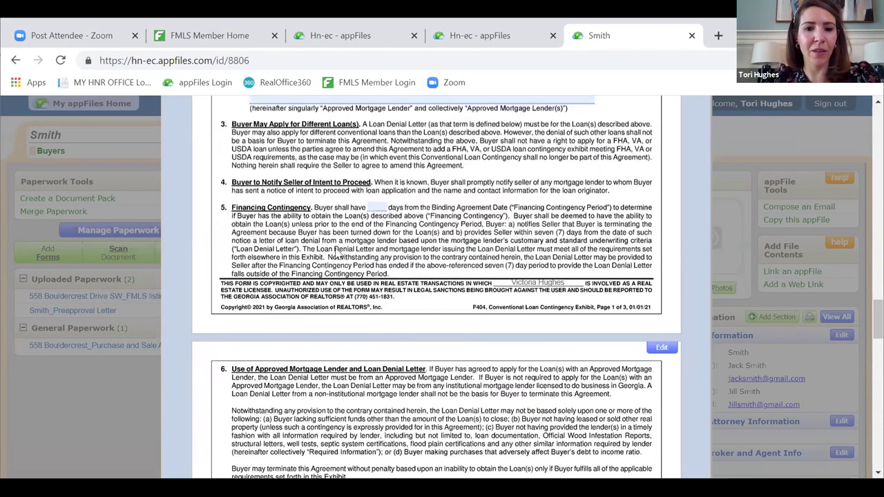
click(379, 207)
text(18)
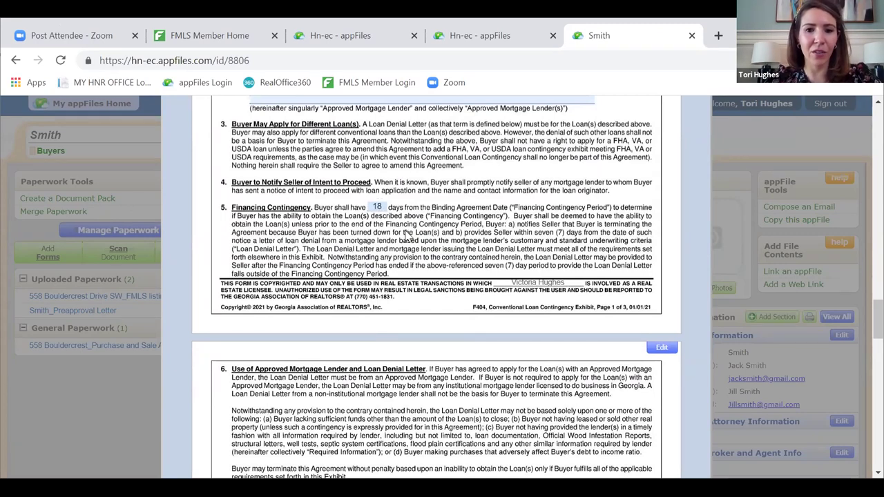
scroll(407, 234, down, 4)
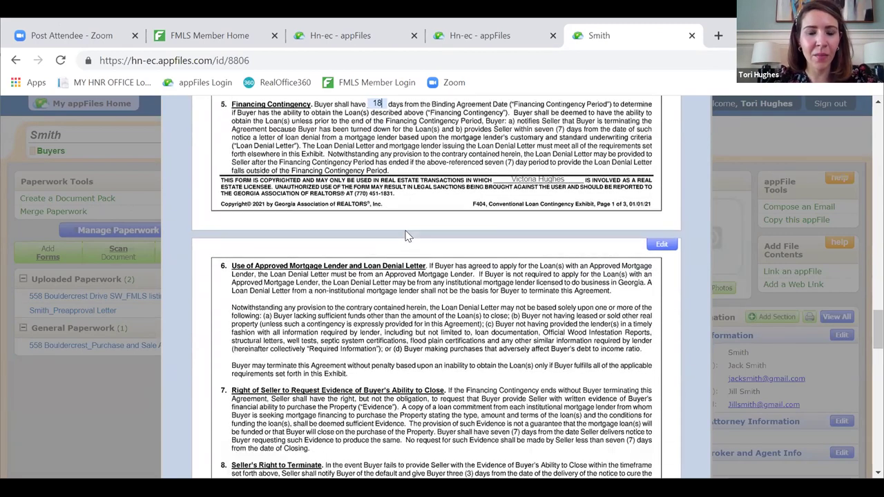
scroll(407, 235, down, 3)
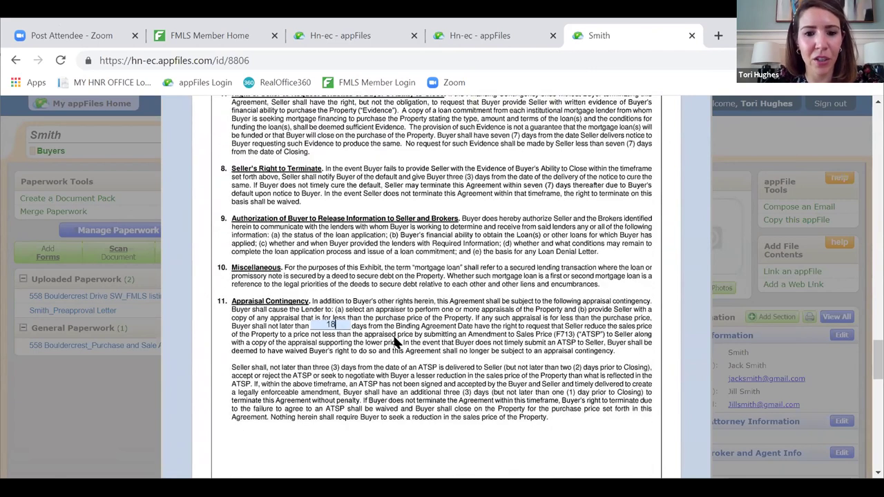
scroll(395, 342, down, 4)
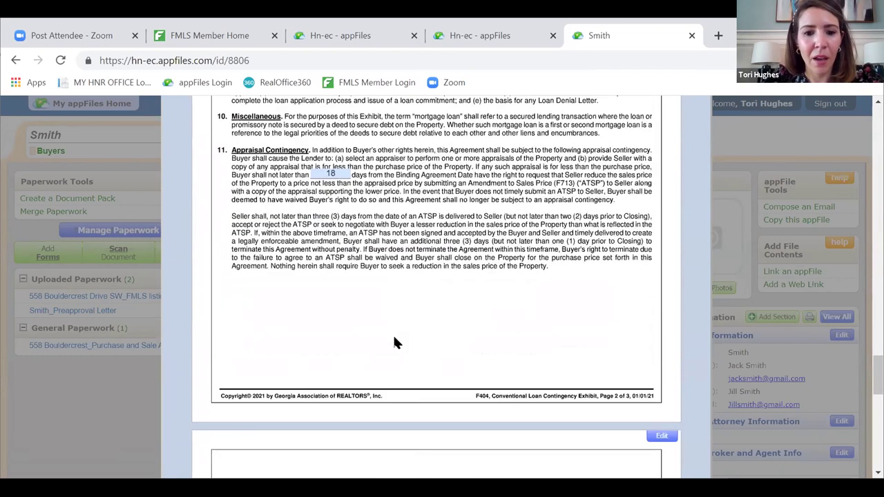
Enter Harry Norman Realtors as buyer brokerage, the broker's name, and Atlanta realtors association membership
scroll(395, 342, down, 6)
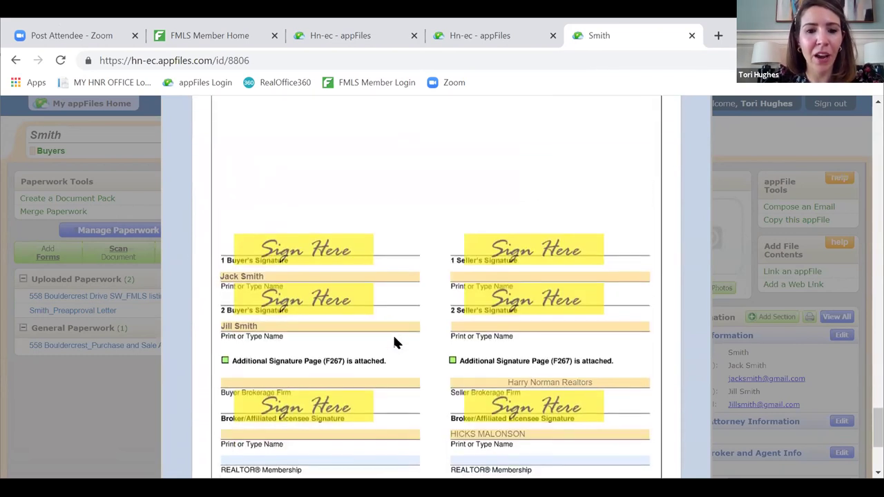
scroll(392, 333, down, 1)
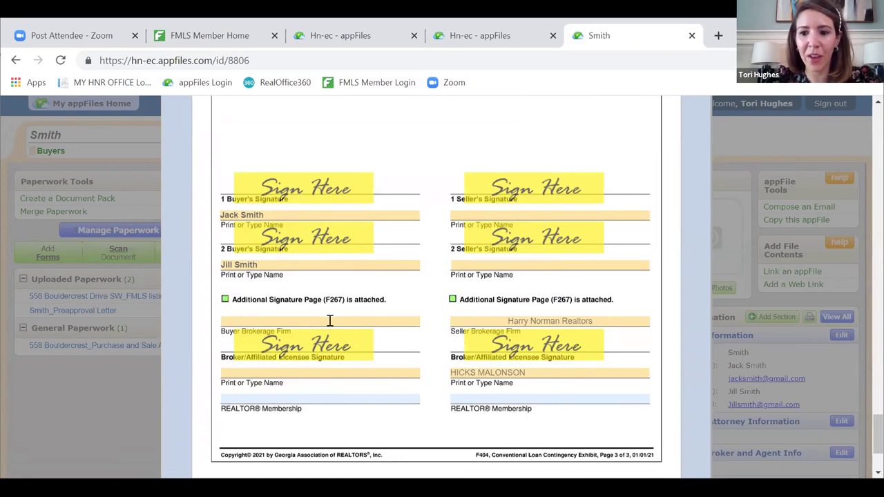
click(330, 320)
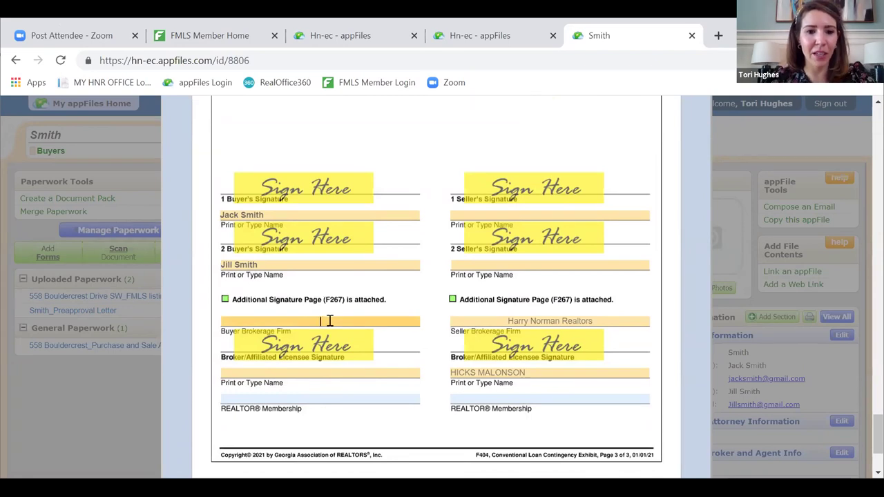
text(Harry)
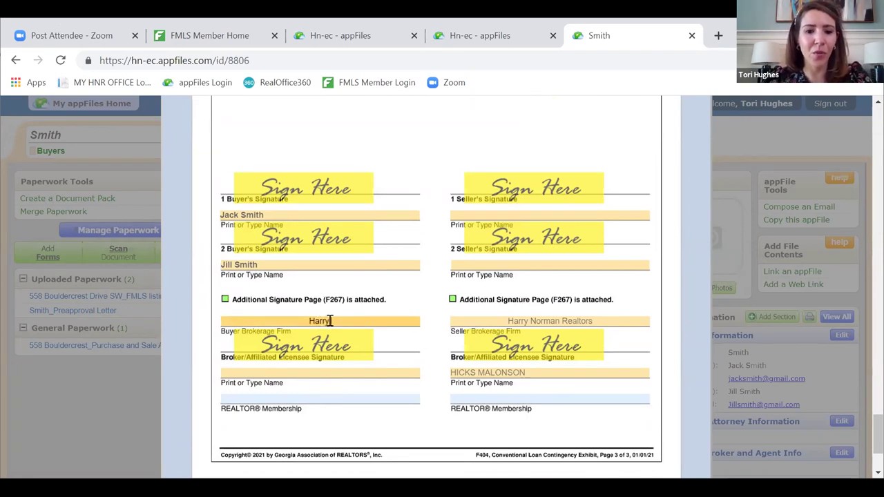
text( Norman Realtors)
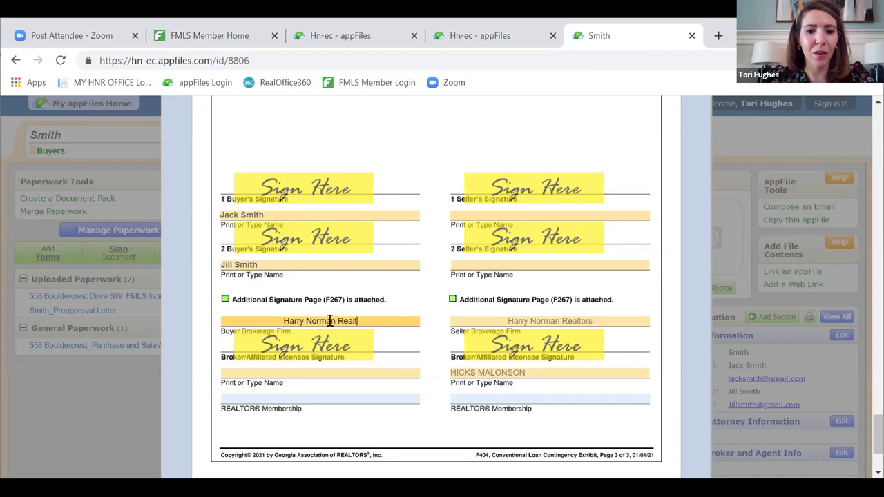
click(332, 372)
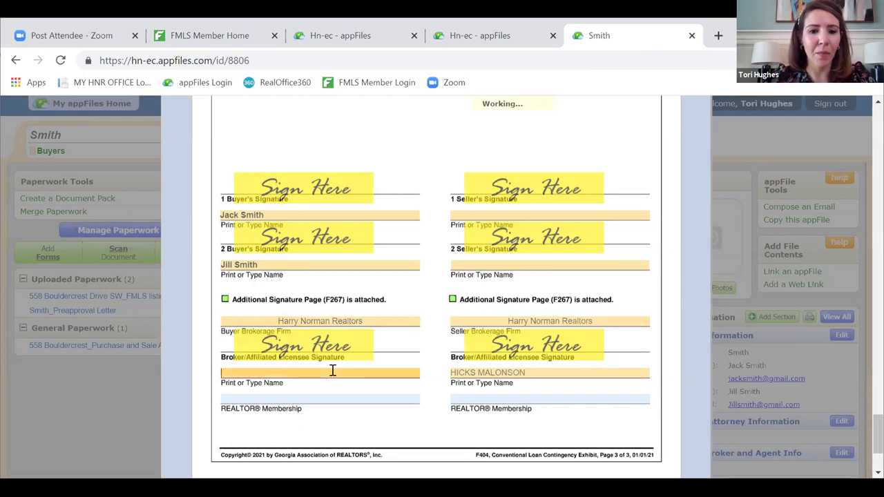
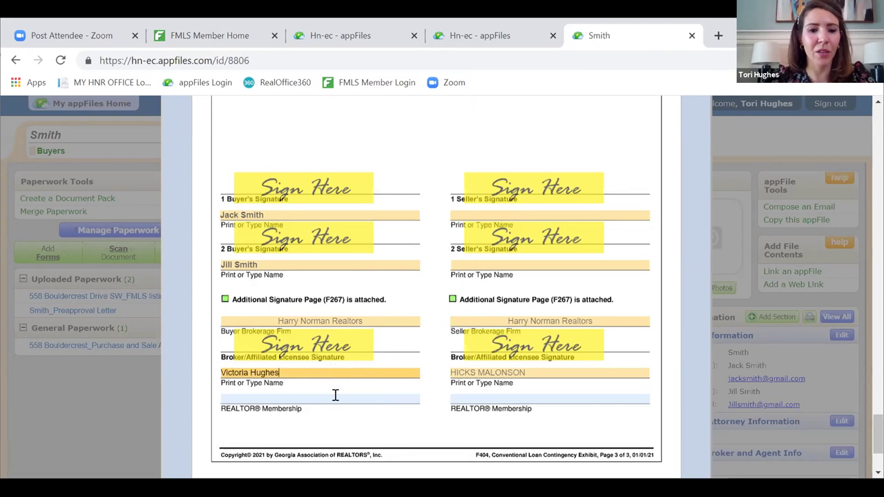
click(335, 396)
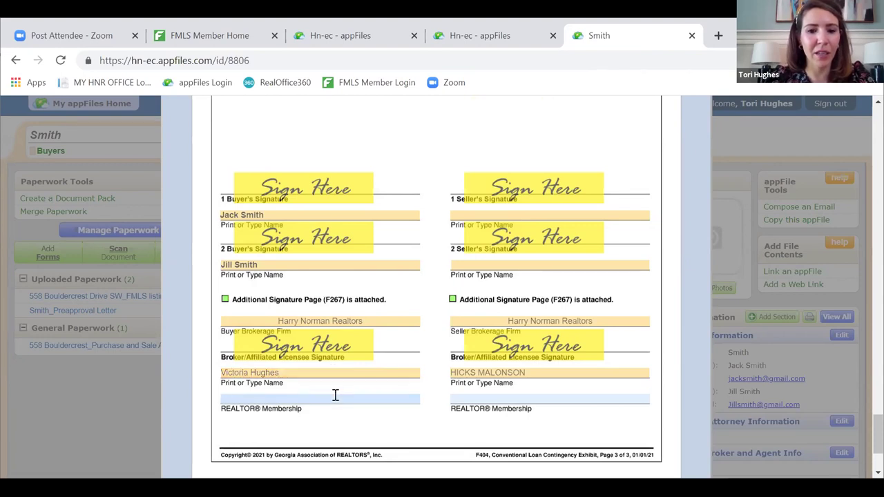
text(Atl)
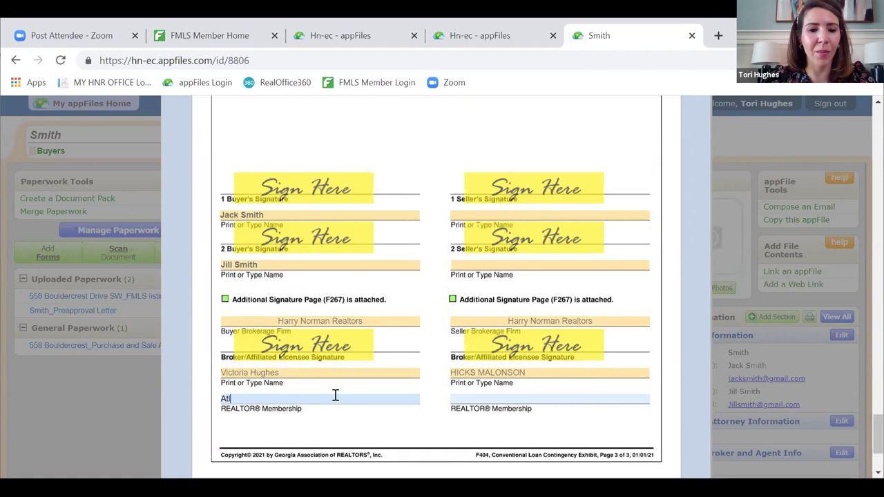
text(anta realtors )
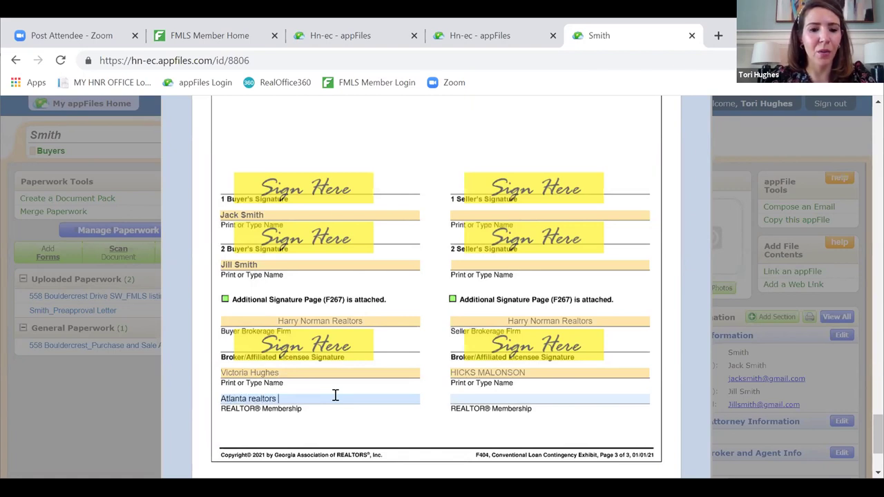
text(associa)
text(tion)
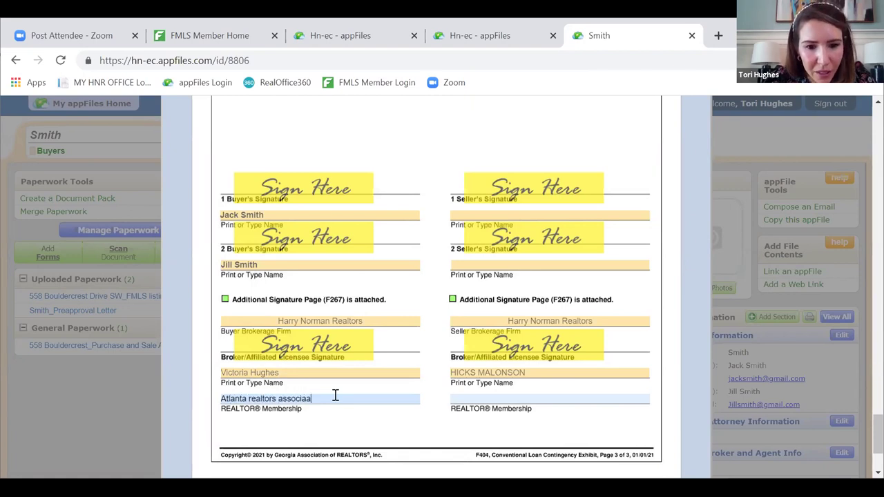
key(BackSpace)
key(BackSpace)
key(BackSpace)
key(BackSpace)
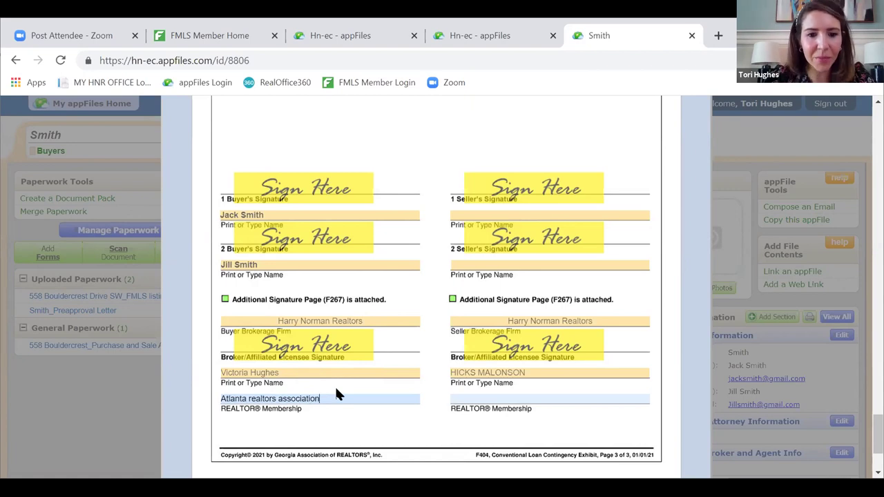
click(366, 432)
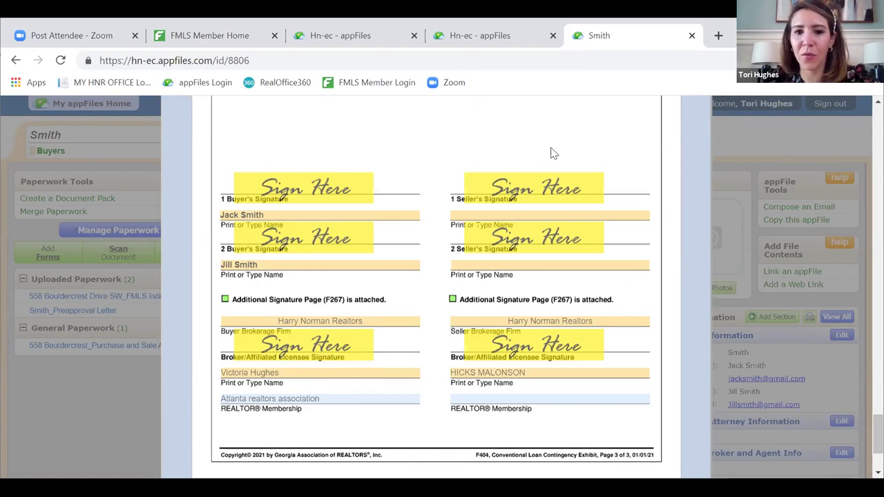
scroll(442, 158, up, 6)
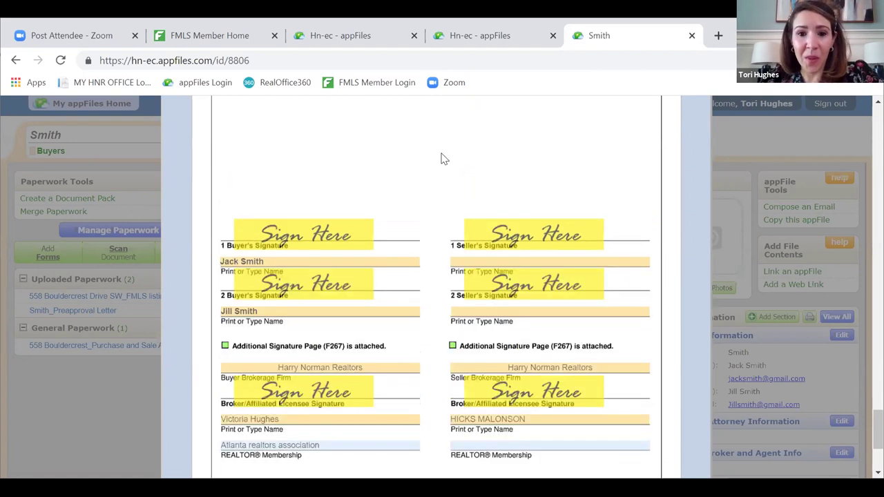
scroll(444, 157, up, 10)
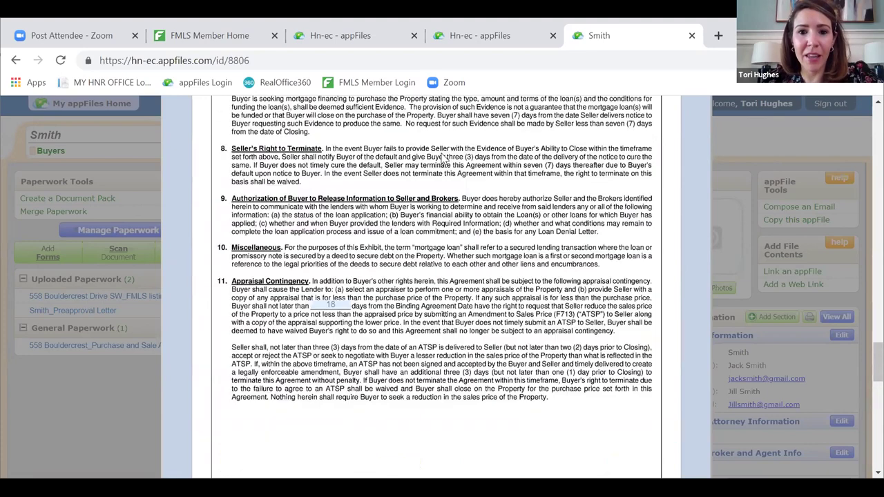
scroll(444, 158, up, 5)
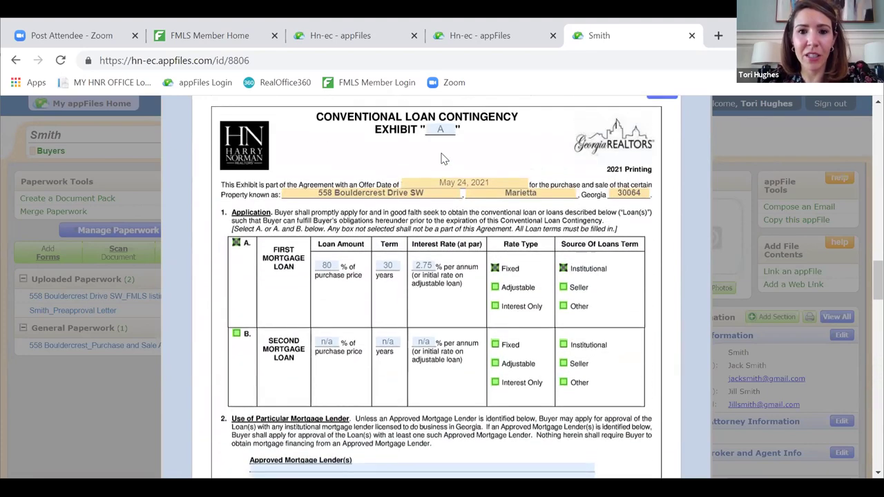
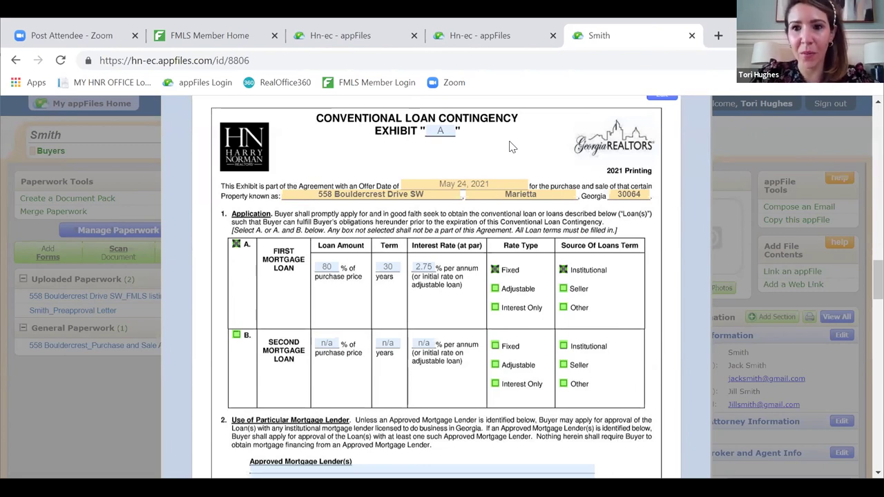
Scroll through the loan contingency exhibit down to its signature page and the viewer's page links
scroll(386, 228, down, 4)
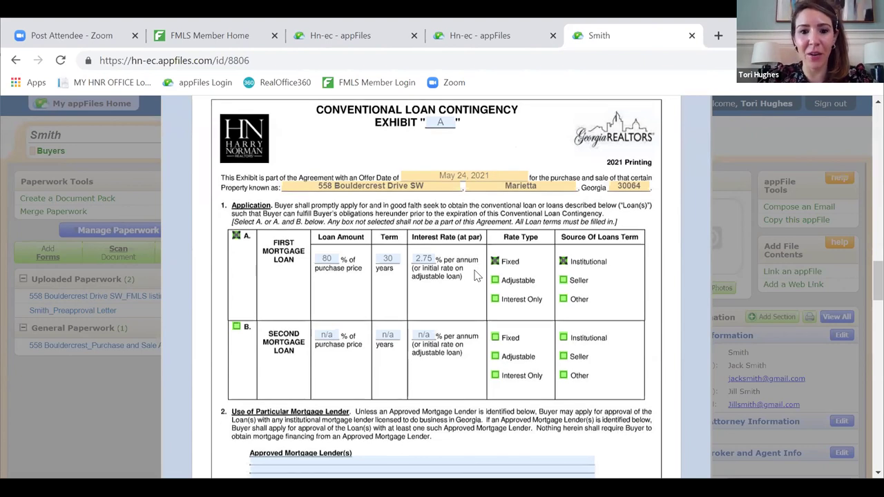
scroll(387, 228, down, 2)
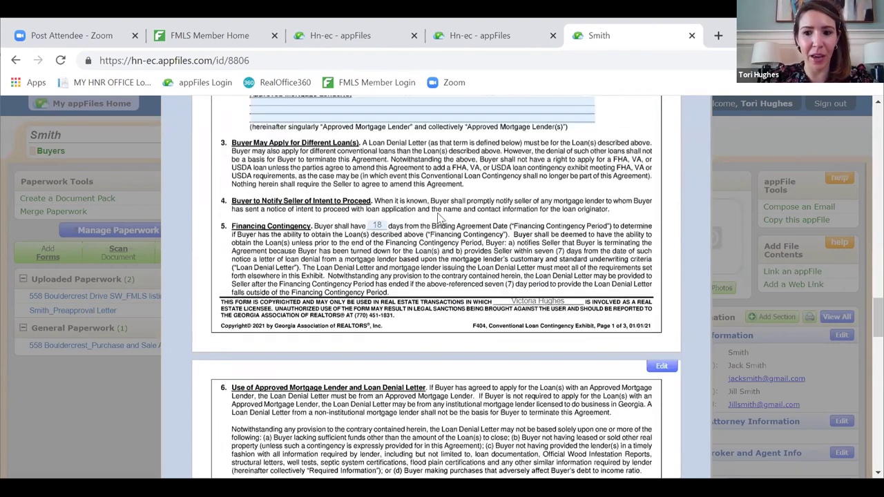
scroll(467, 186, up, 3)
scroll(467, 185, down, 1)
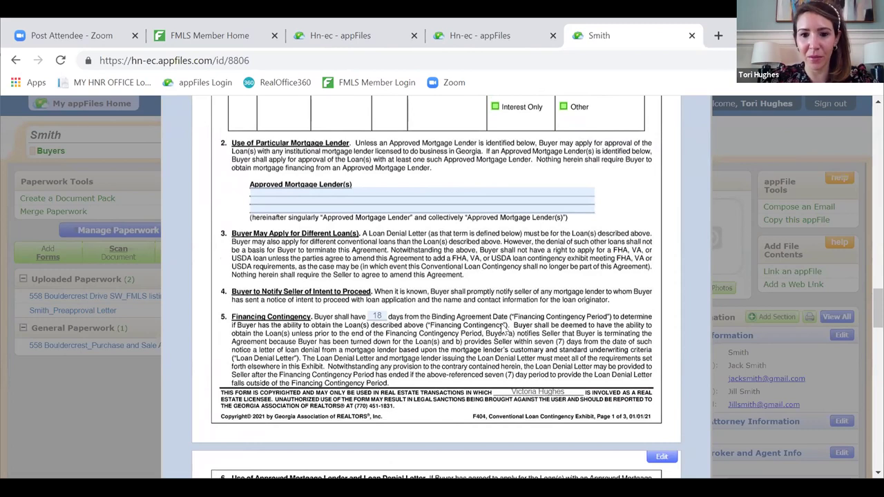
scroll(502, 328, down, 3)
scroll(502, 329, down, 1)
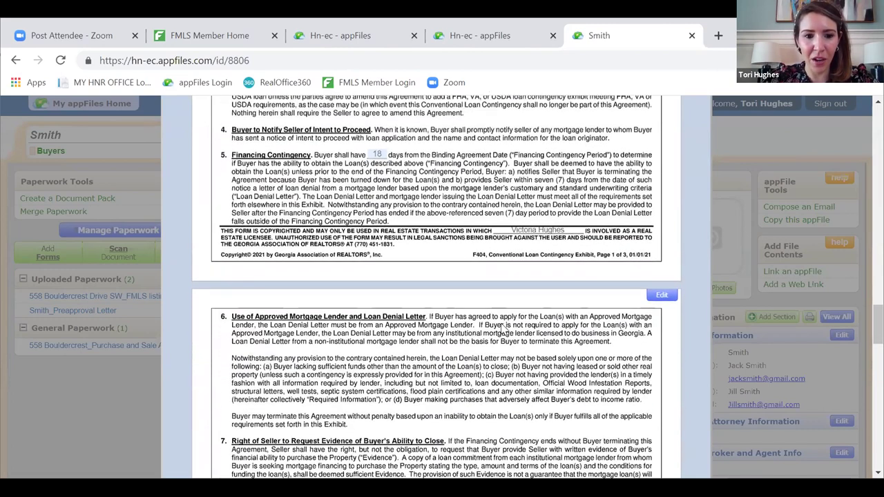
scroll(503, 329, down, 2)
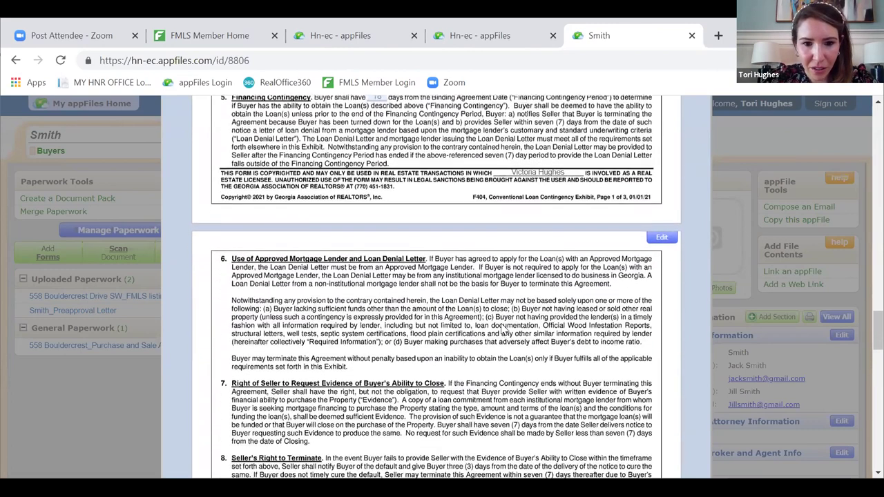
scroll(503, 329, down, 1)
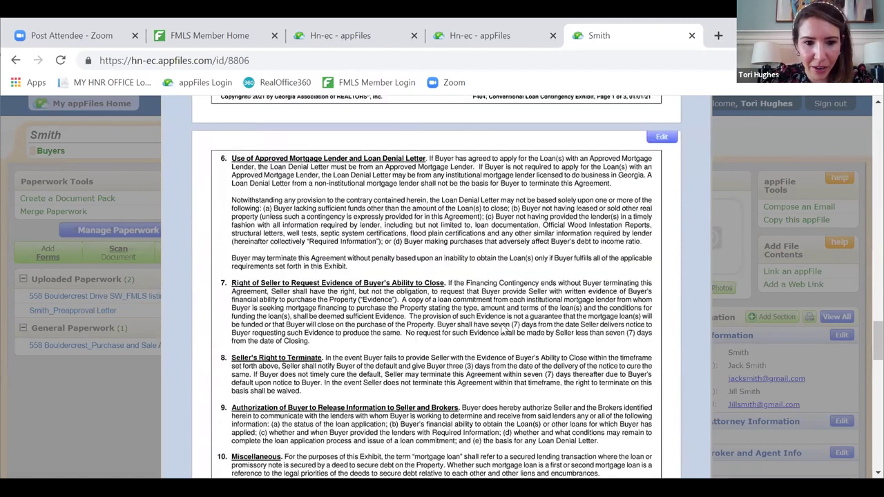
scroll(439, 320, down, 1)
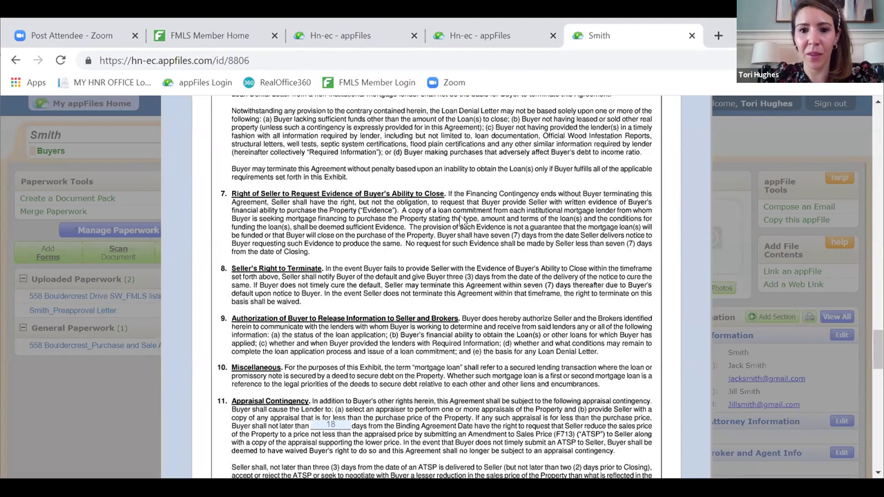
scroll(462, 219, up, 6)
scroll(462, 219, up, 3)
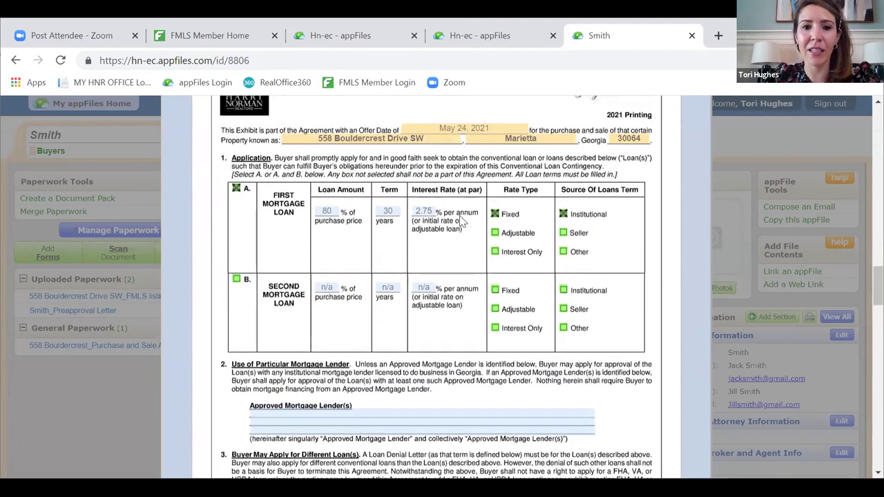
scroll(462, 220, up, 1)
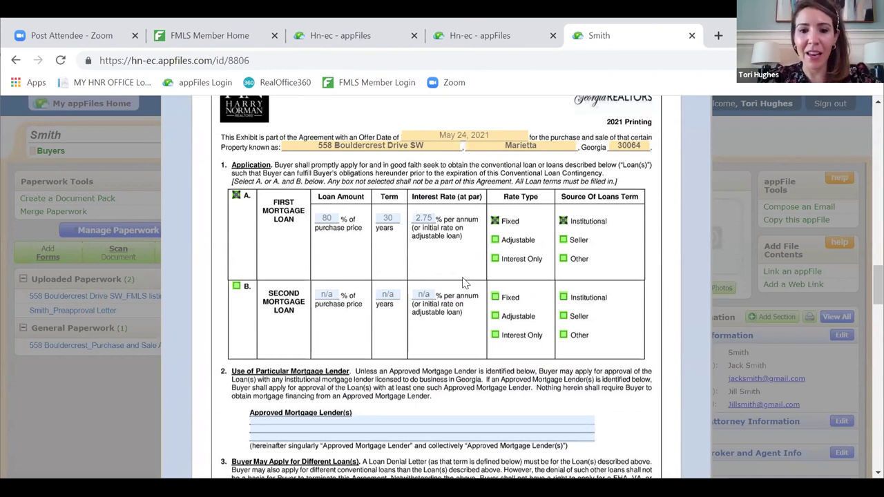
scroll(464, 282, down, 3)
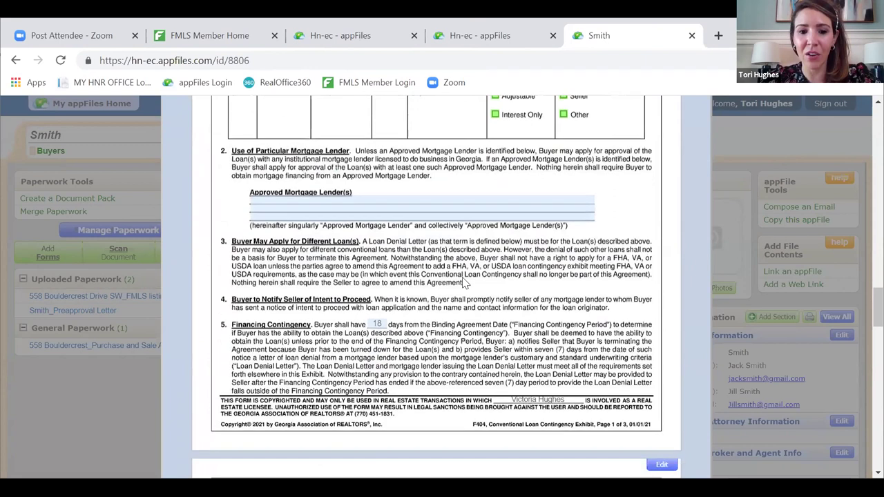
scroll(464, 282, down, 5)
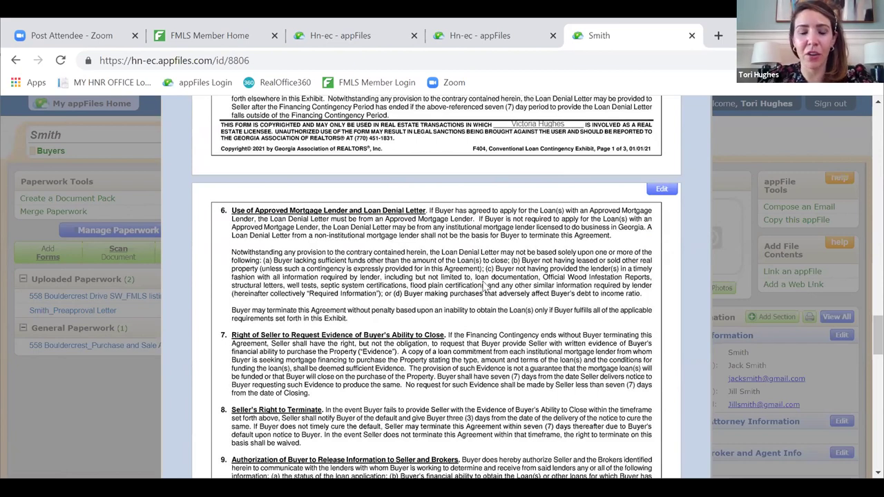
scroll(483, 286, up, 5)
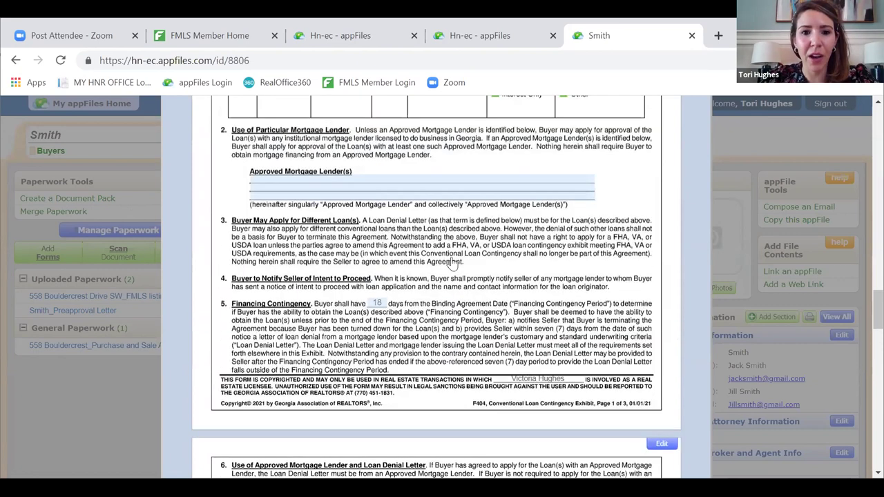
scroll(452, 261, up, 1)
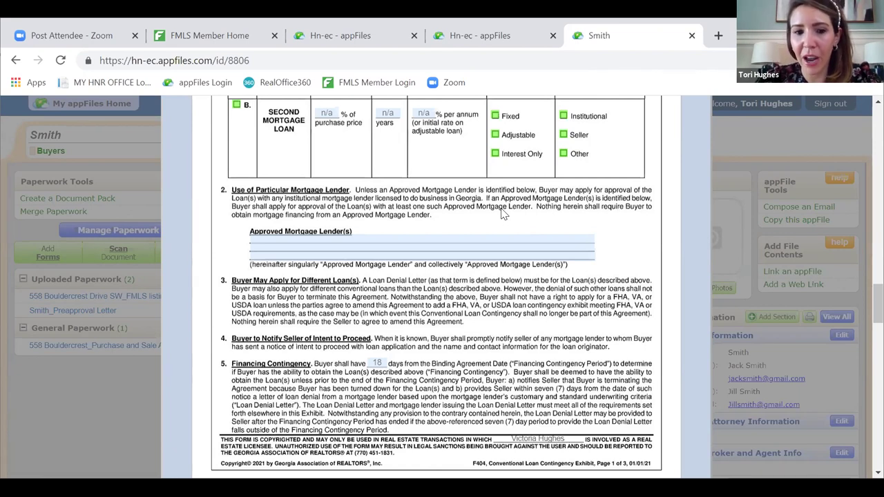
scroll(466, 322, down, 3)
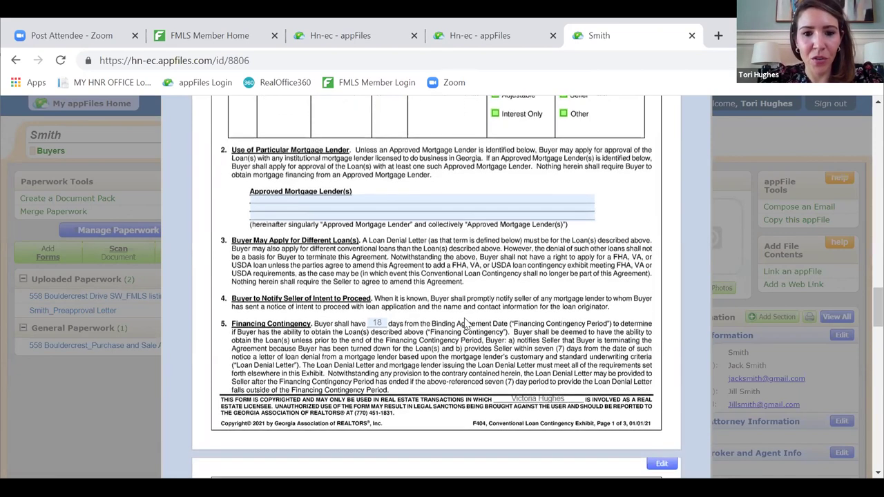
scroll(467, 321, down, 5)
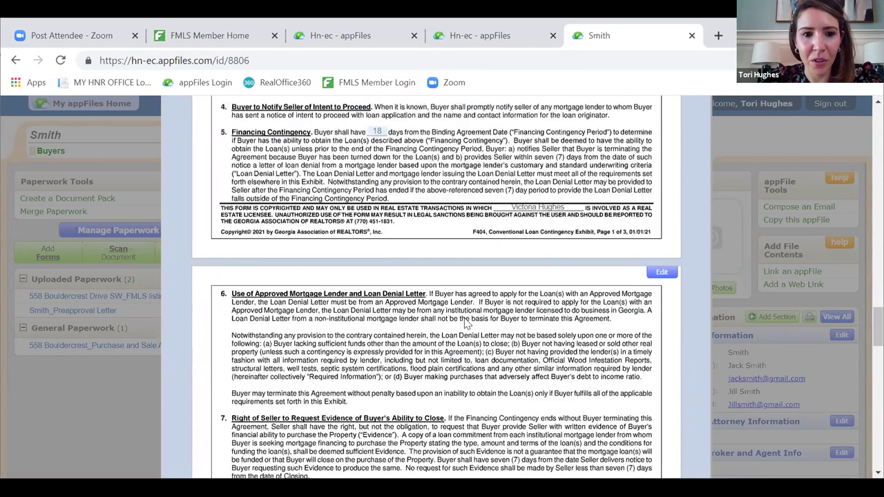
scroll(465, 320, down, 2)
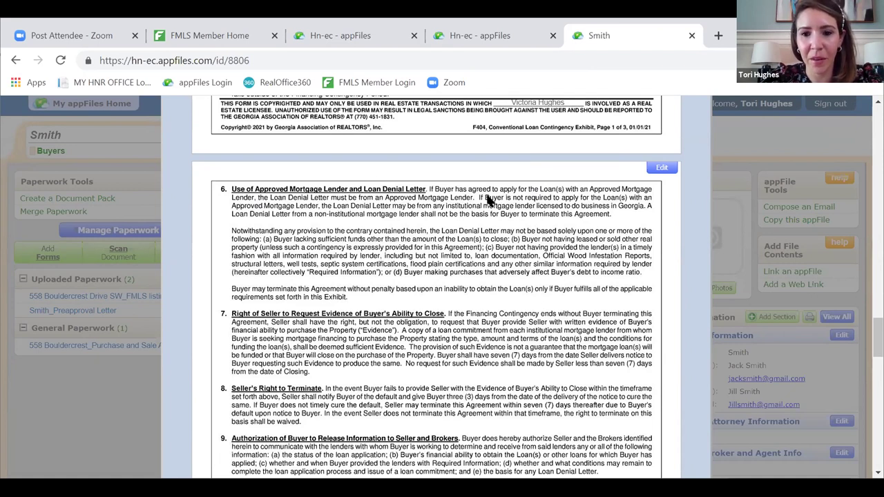
scroll(487, 200, up, 5)
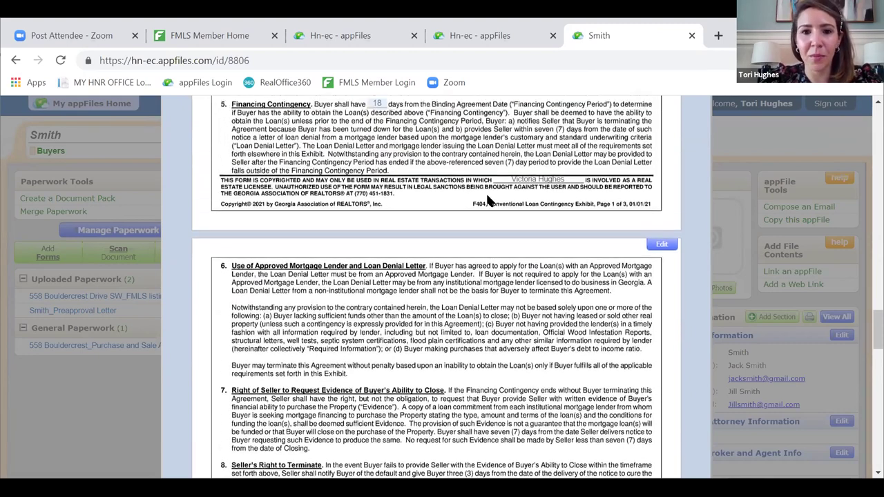
scroll(487, 199, up, 2)
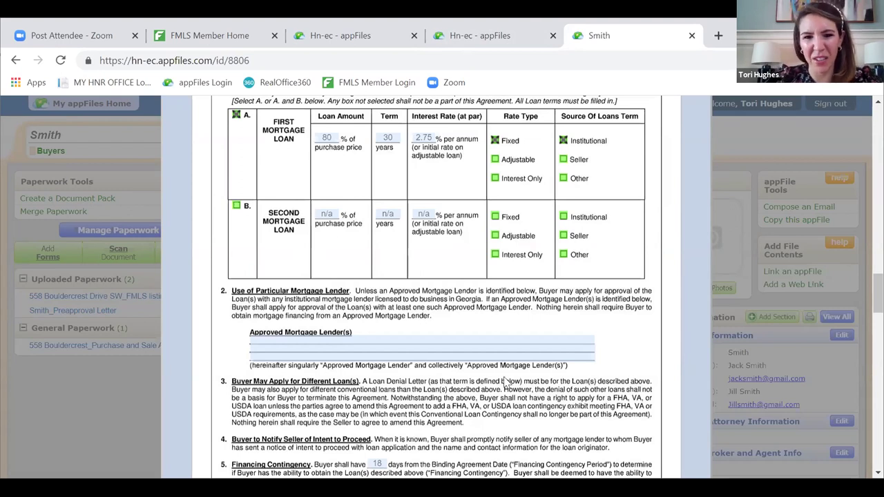
scroll(525, 326, up, 2)
scroll(525, 326, up, 1)
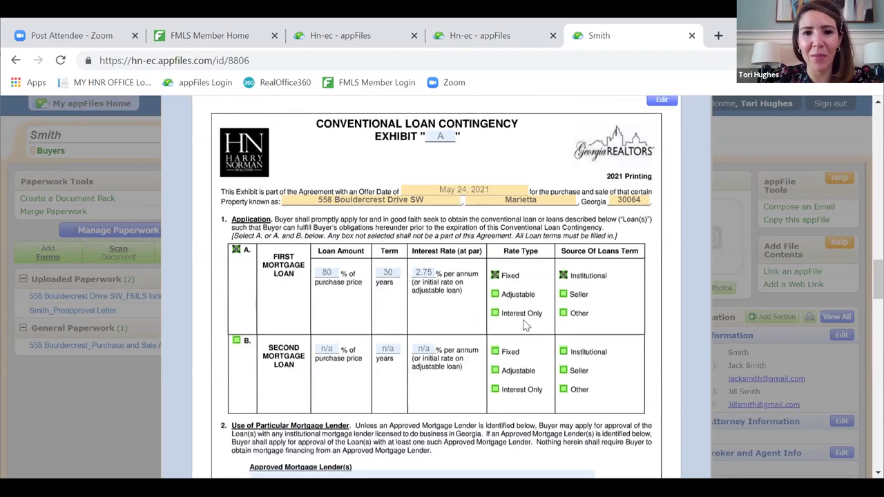
scroll(525, 326, down, 3)
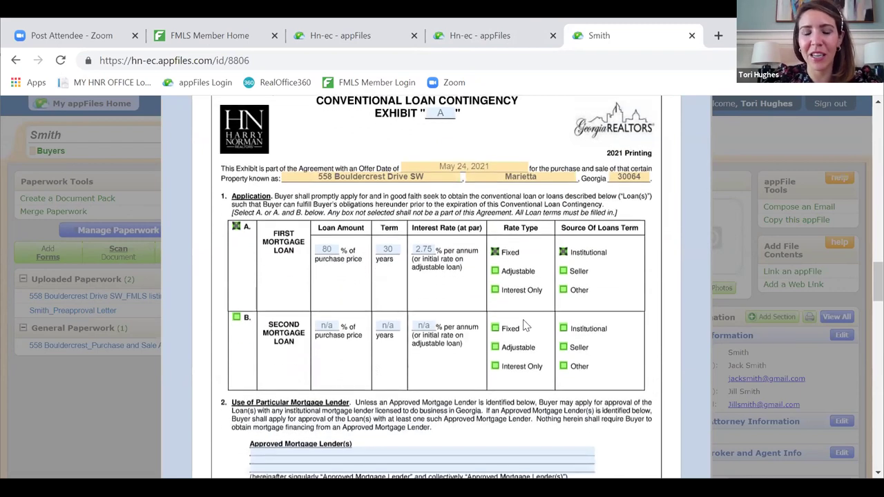
scroll(525, 326, down, 2)
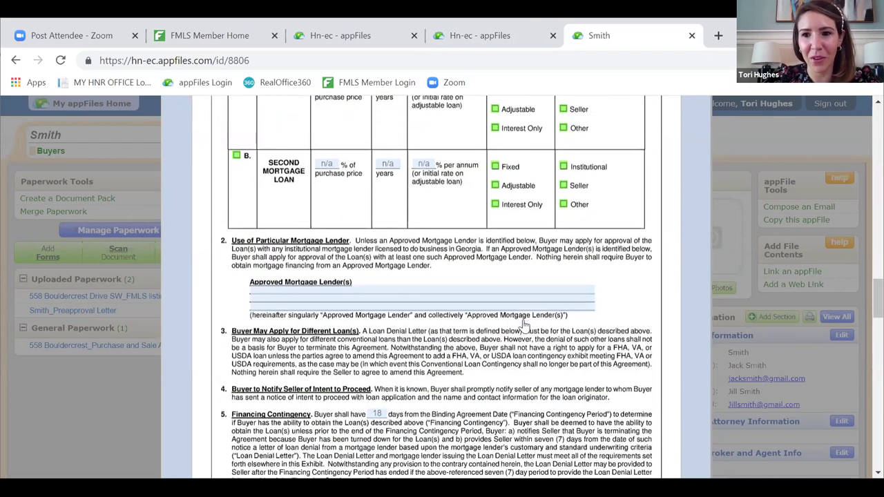
scroll(525, 326, down, 3)
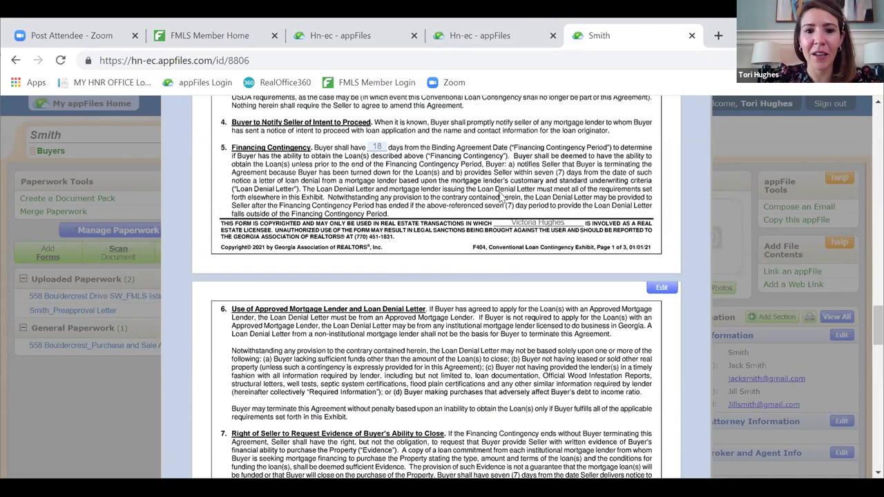
scroll(502, 198, down, 5)
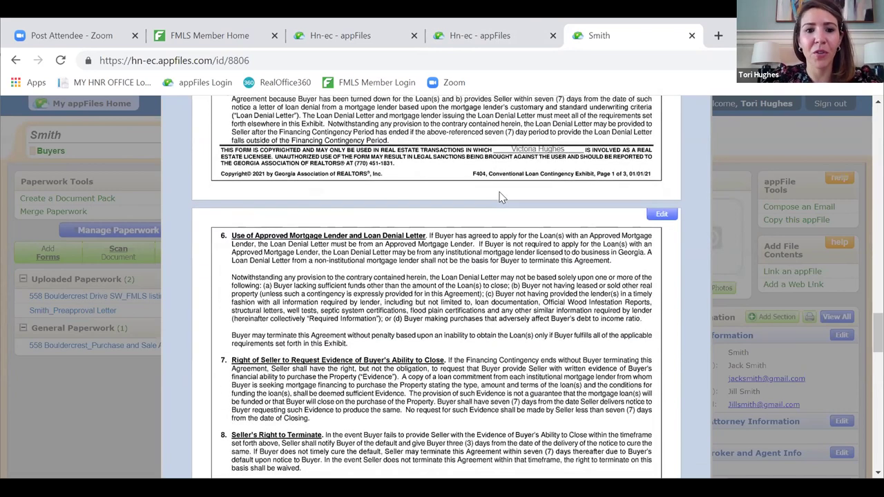
scroll(502, 198, down, 1)
scroll(502, 198, down, 4)
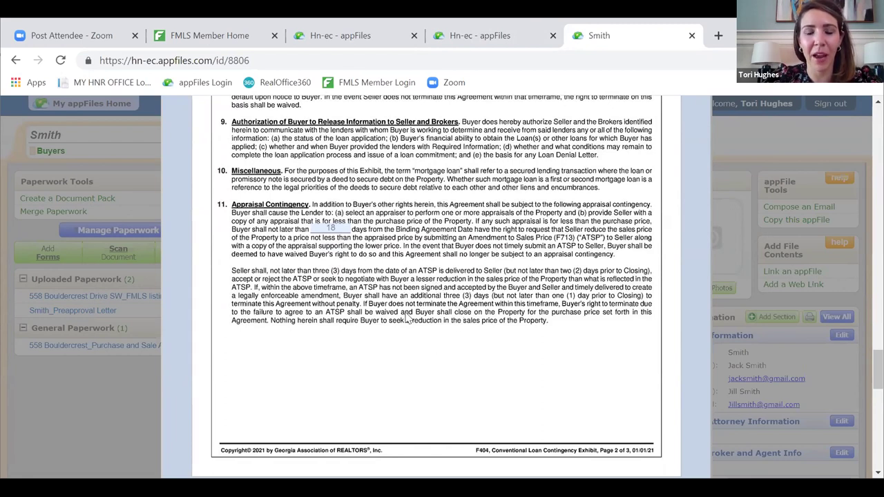
scroll(502, 281, down, 10)
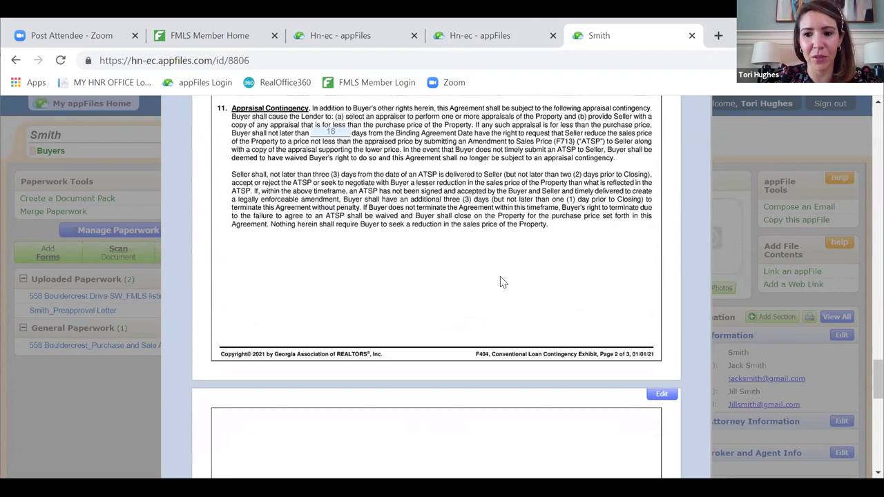
scroll(502, 282, down, 1)
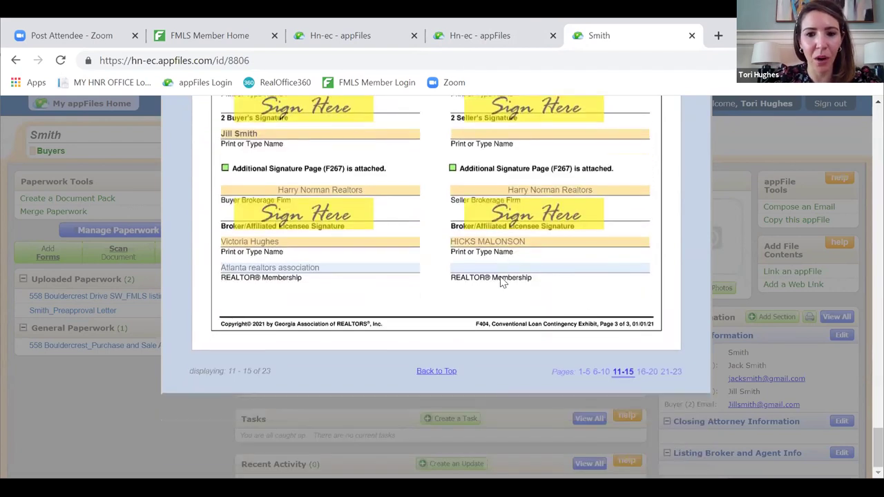
Show pages 16–20 of the packet, beginning with the Seller's Property Disclosure exhibit
click(642, 372)
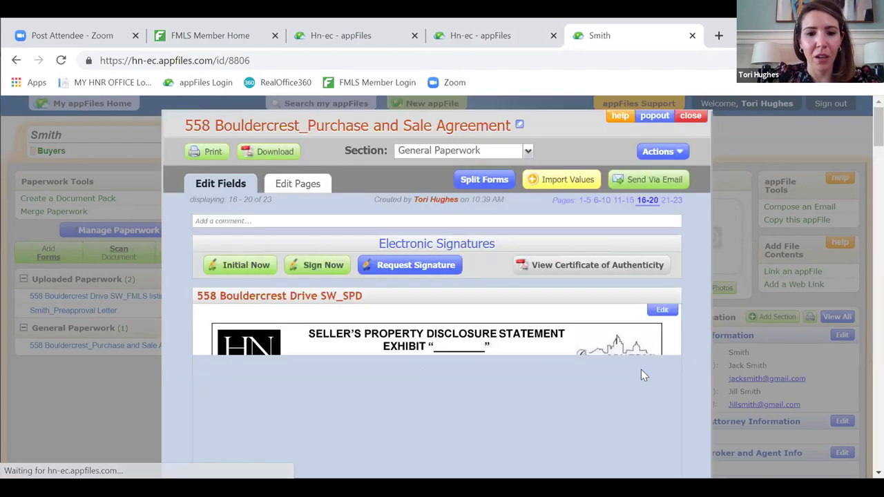
scroll(561, 327, down, 3)
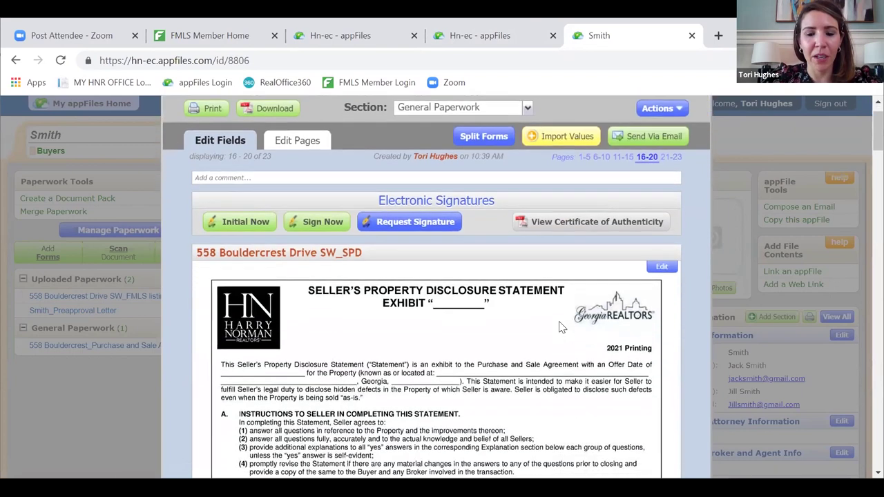
scroll(561, 327, up, 1)
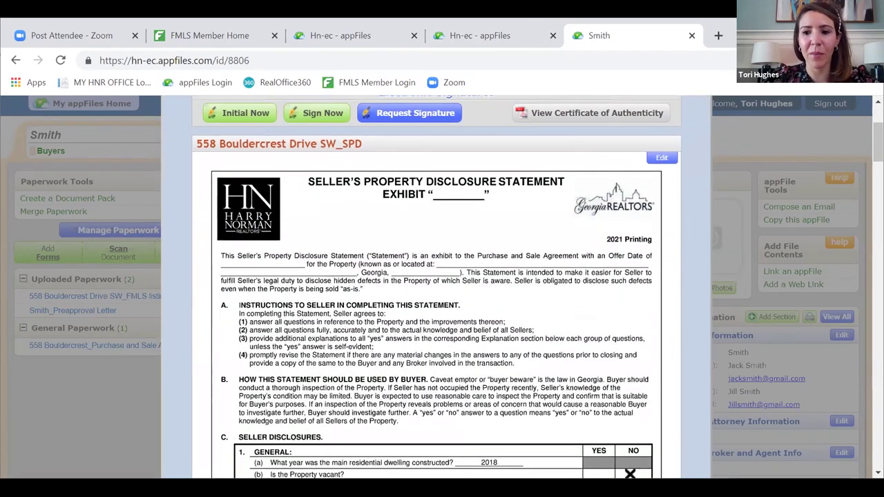
Open the Add/Edit Page Elements editor for page 16, the disclosure exhibit
right_click(517, 242)
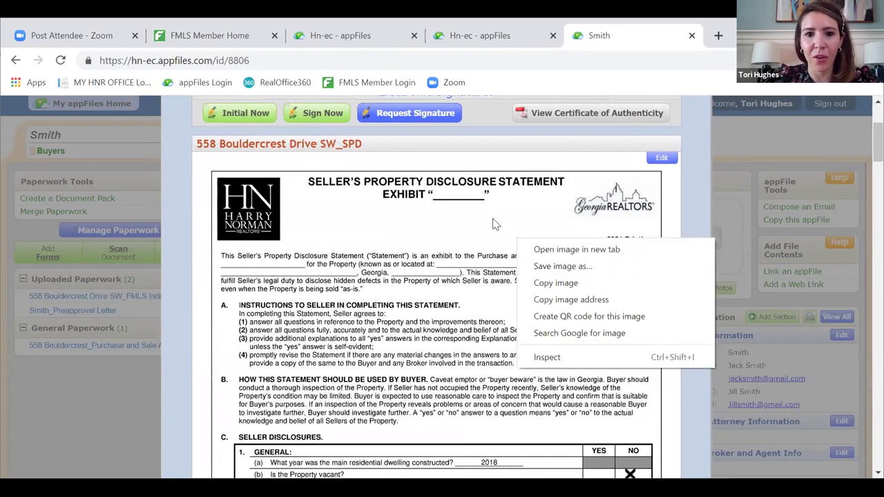
click(494, 224)
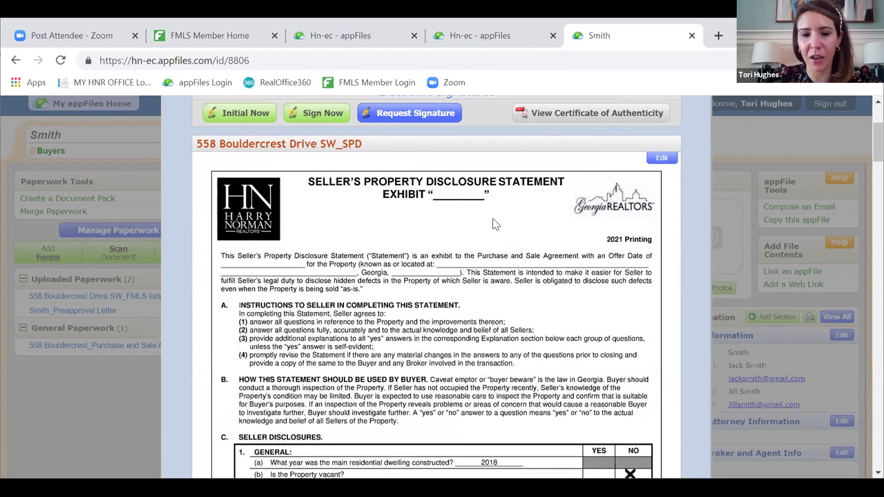
click(663, 160)
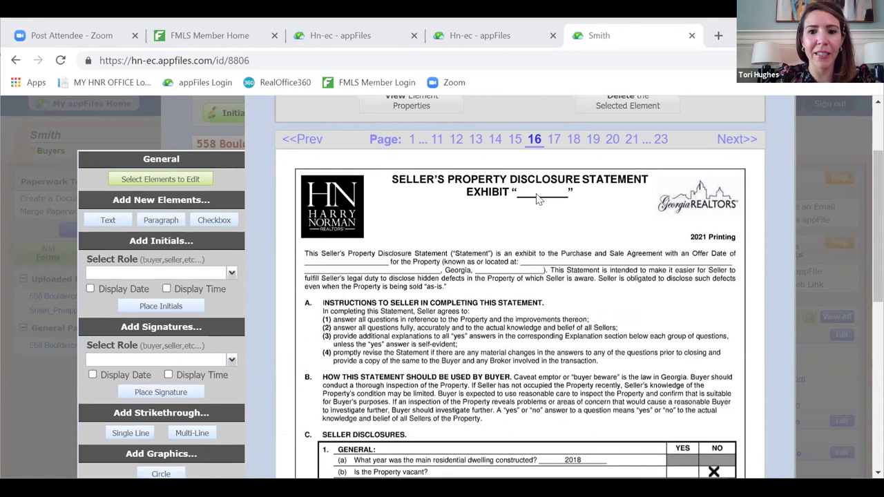
Add the letter 'B' as a text field in the Exhibit blank
click(107, 223)
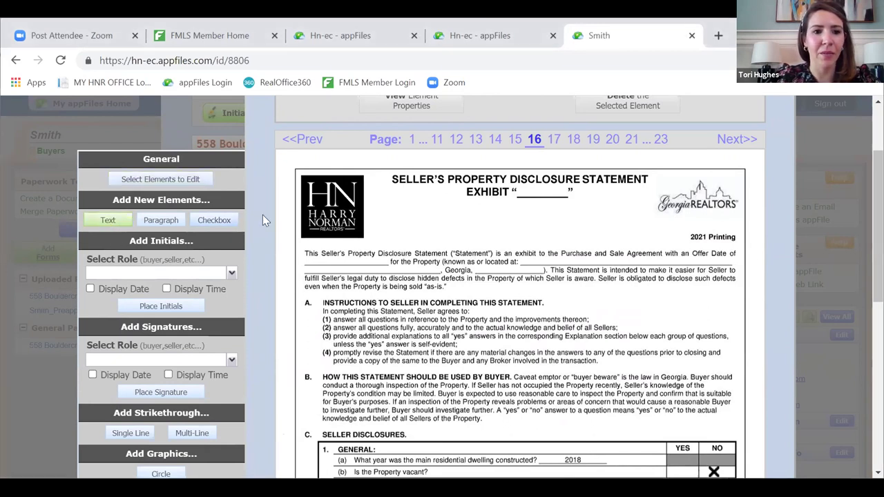
click(525, 197)
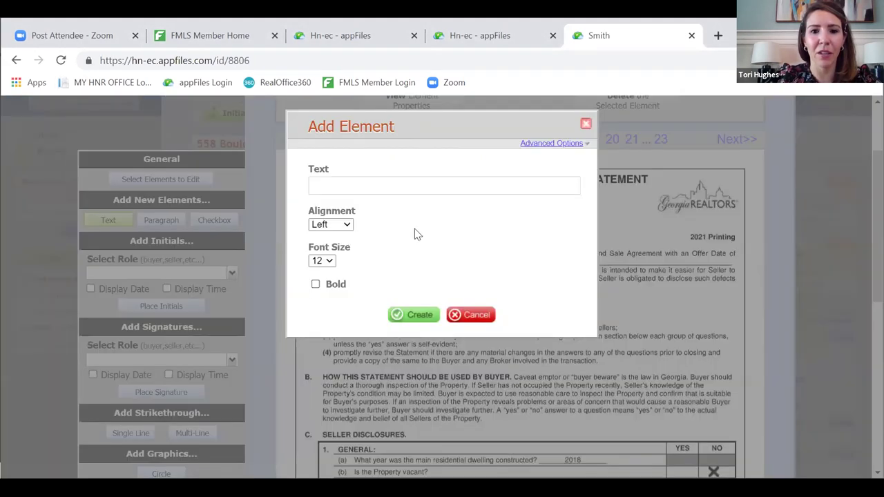
click(412, 180)
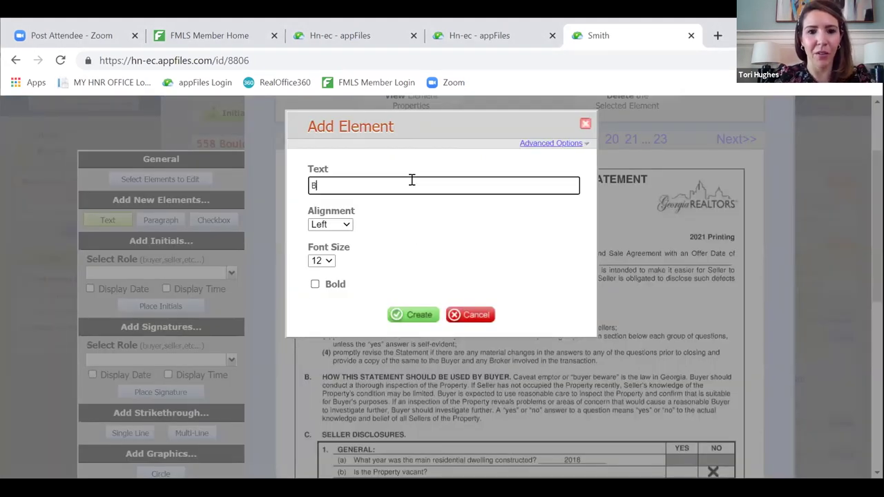
click(488, 240)
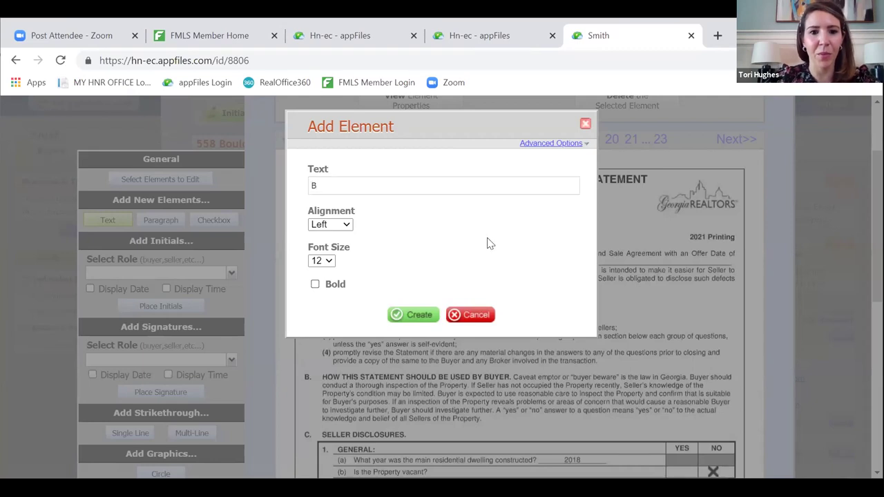
click(419, 315)
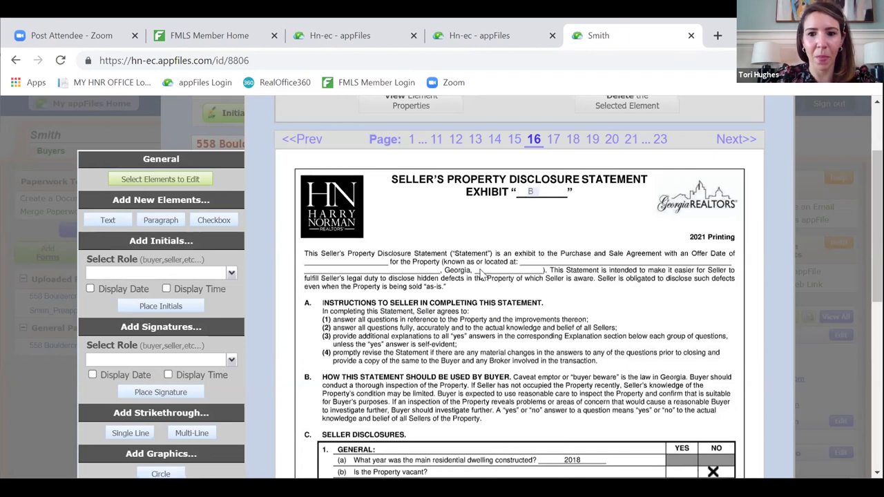
Add 'May 24, 2021' as text and position it on the offer date blank
click(106, 221)
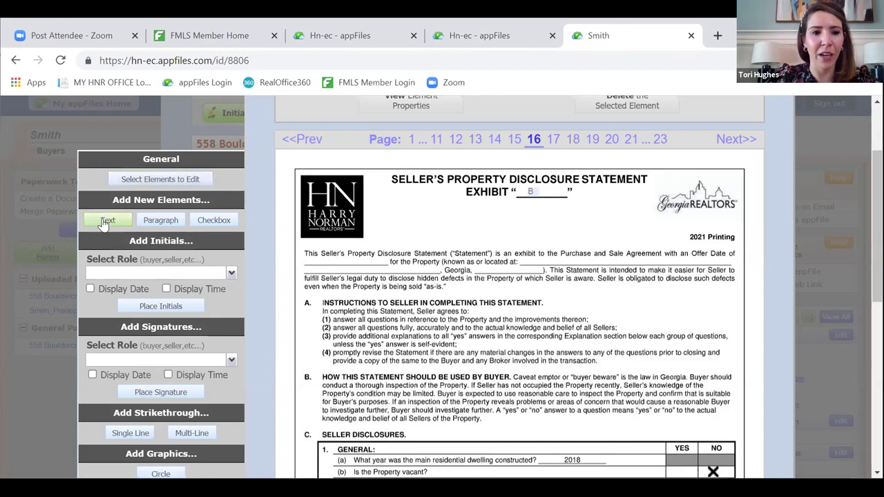
click(303, 262)
click(379, 182)
text(May 24, 2021)
click(414, 317)
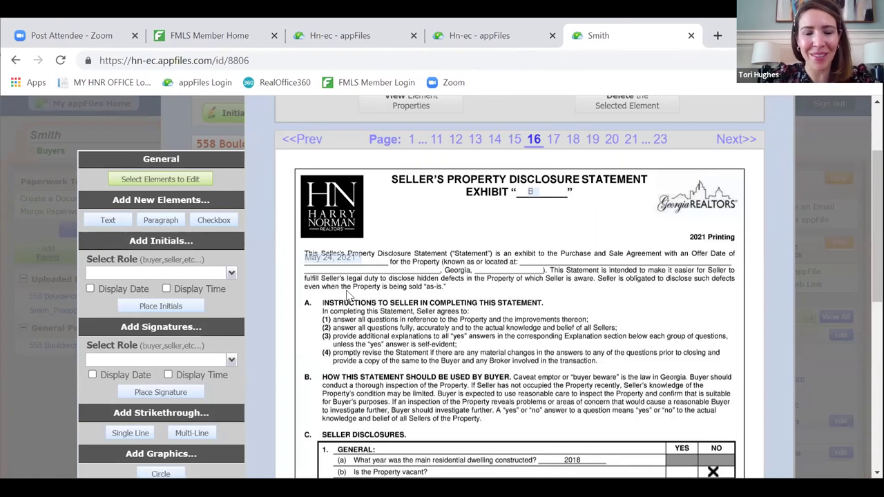
click(349, 259)
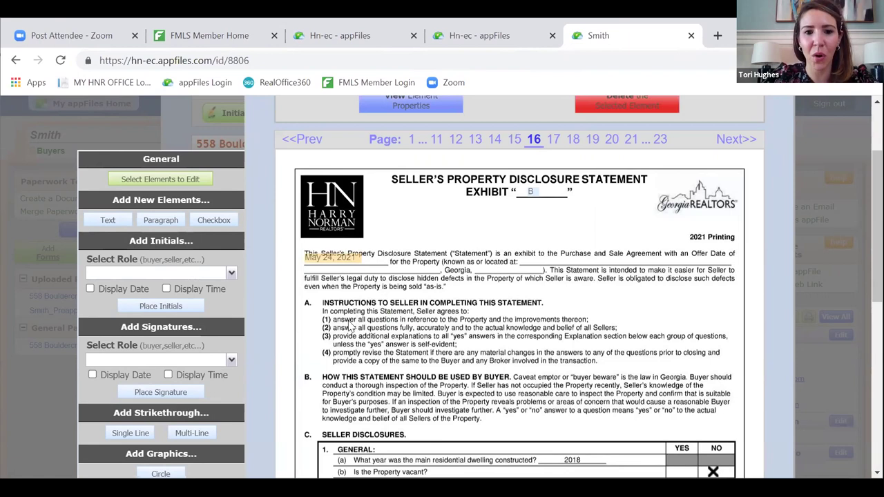
mouse_move(345, 258)
mouse_down()
mouse_move(452, 235)
mouse_move(386, 266)
mouse_move(344, 261)
mouse_up()
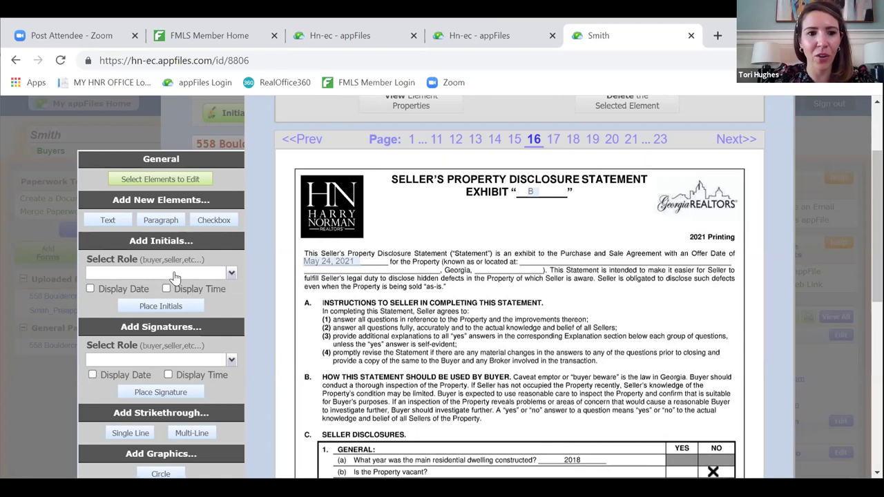
Add the property's street address as text and nudge it onto the address line
click(116, 225)
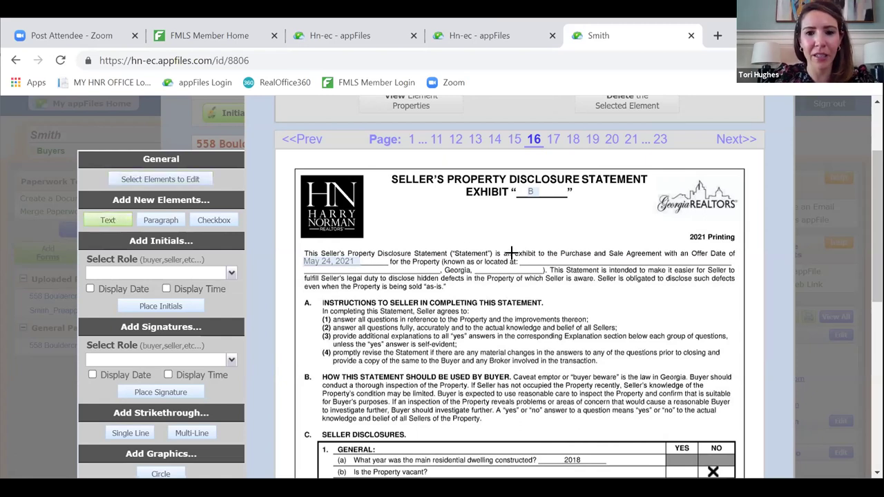
click(530, 231)
click(492, 185)
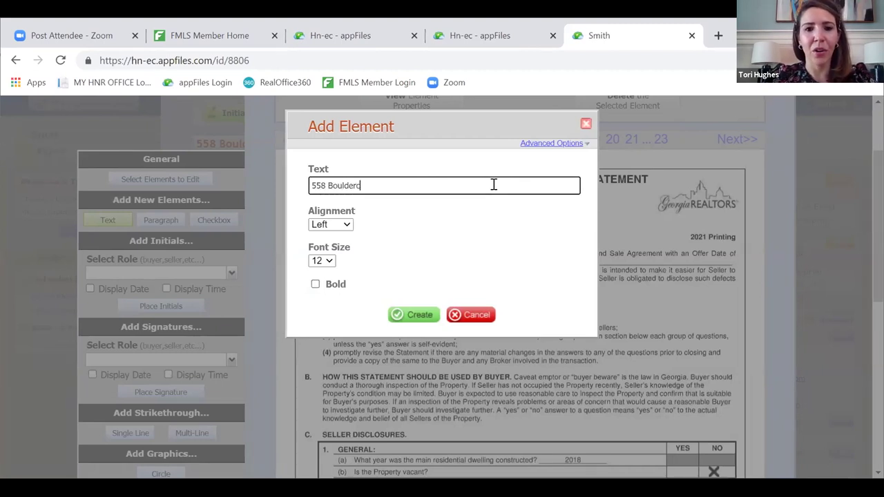
click(463, 272)
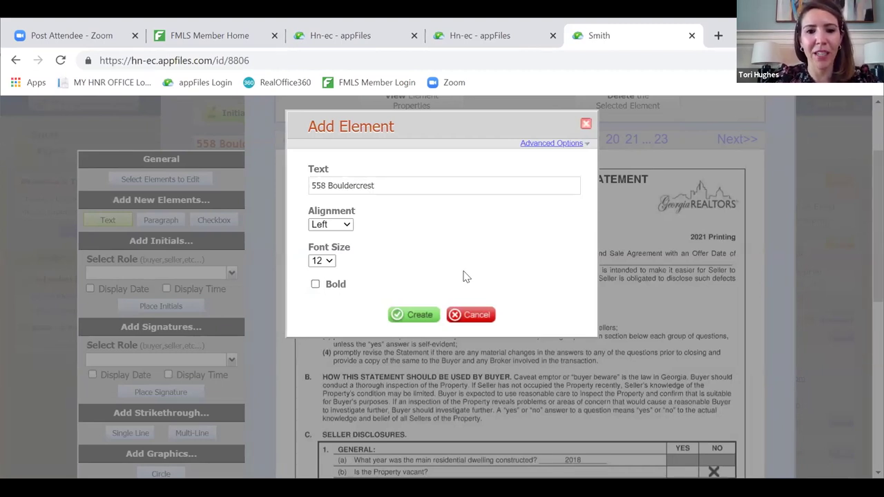
click(416, 315)
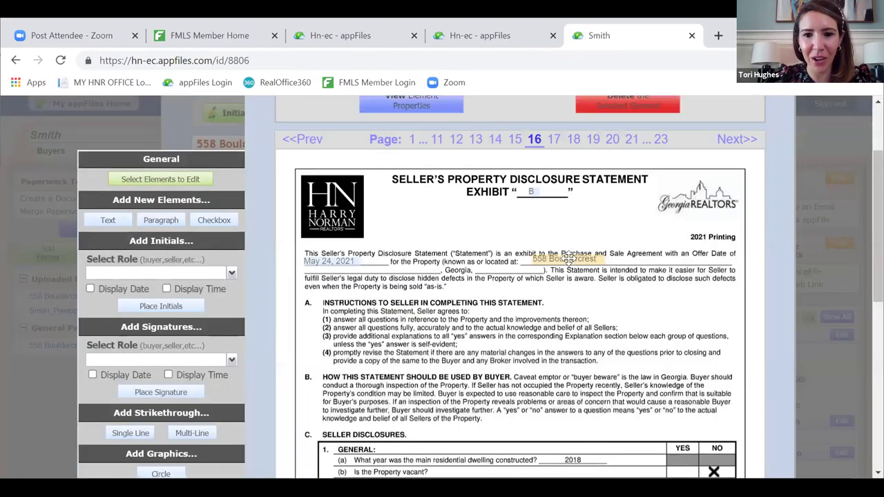
drag(566, 258, 567, 261)
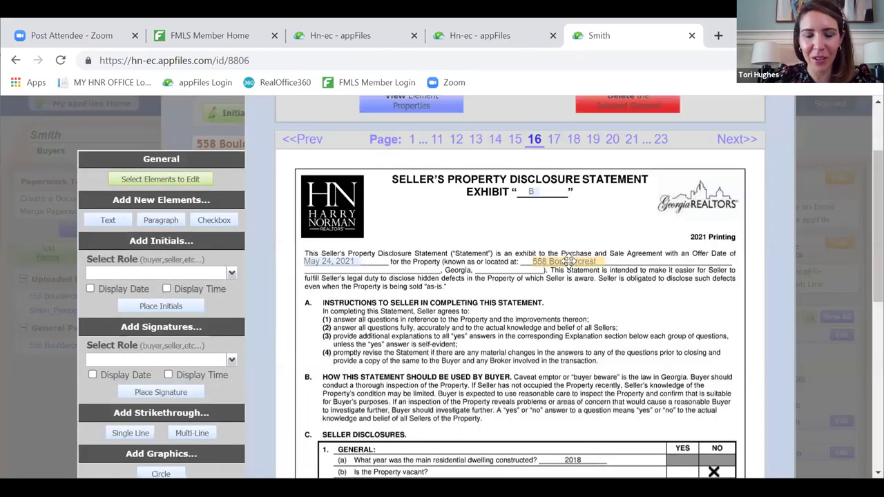
Fill the city blank on the property address line with 'Marietta'
right_click(542, 284)
click(108, 219)
click(108, 220)
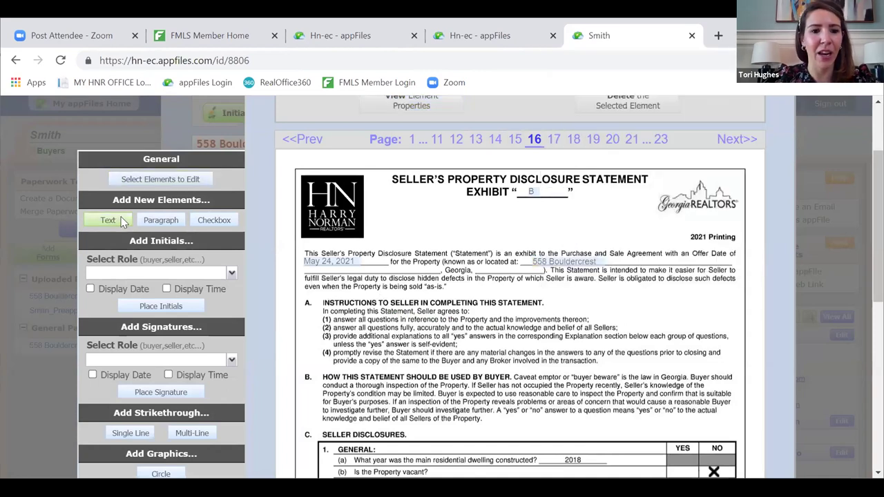
click(314, 271)
click(397, 178)
text(Marietta)
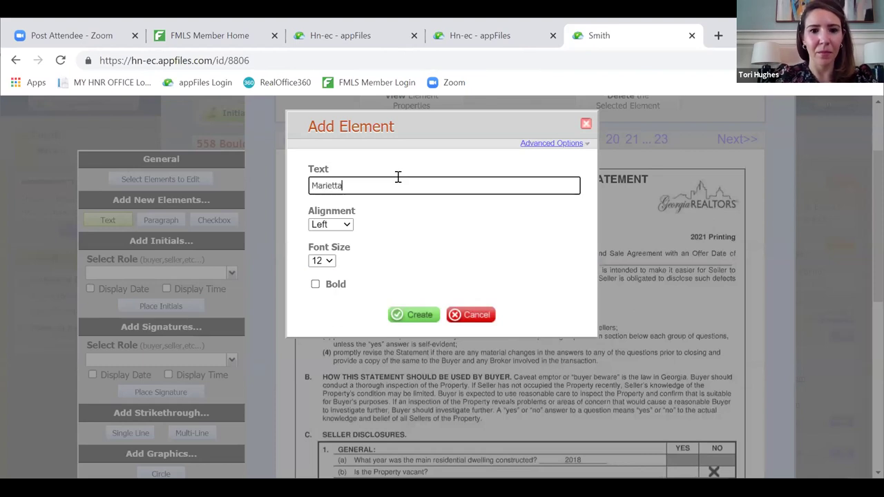
click(413, 314)
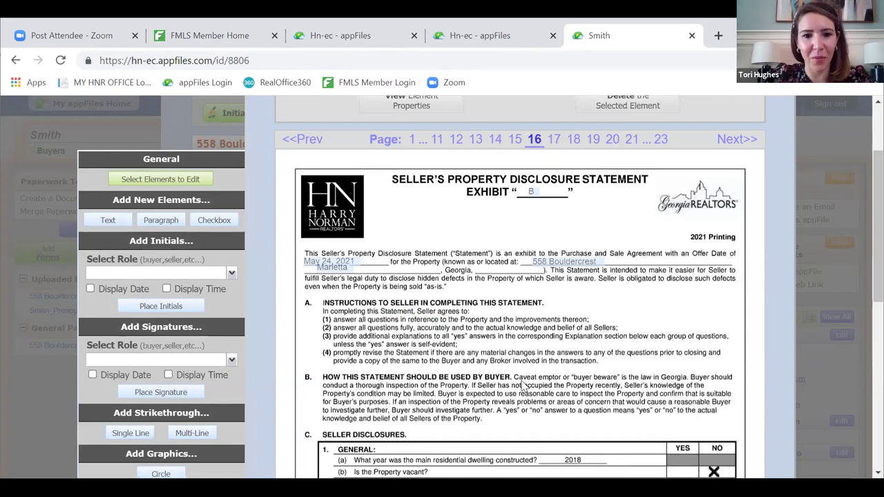
Review the filled disclosure page and close the page editor
scroll(438, 337, up, 1)
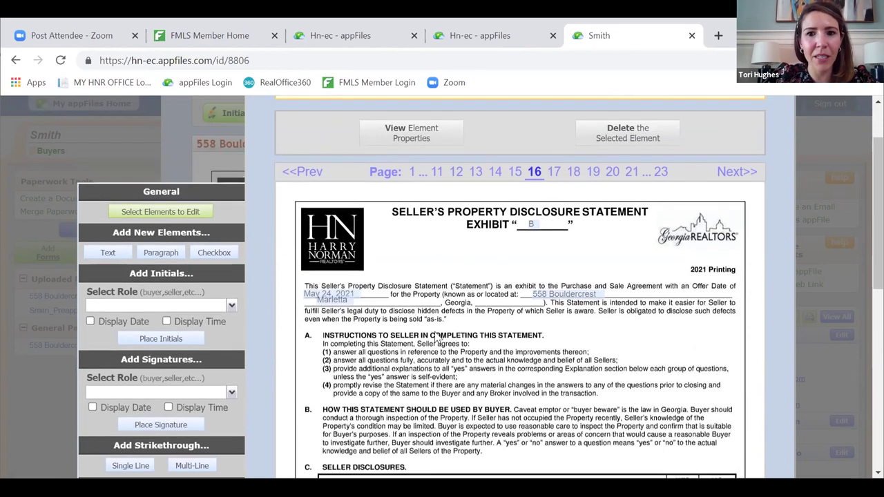
scroll(437, 338, up, 1)
scroll(437, 337, down, 3)
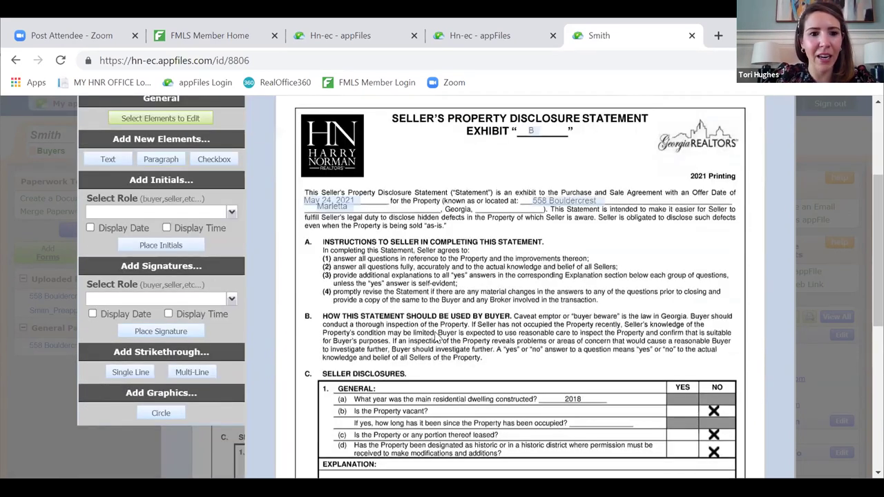
scroll(436, 338, down, 3)
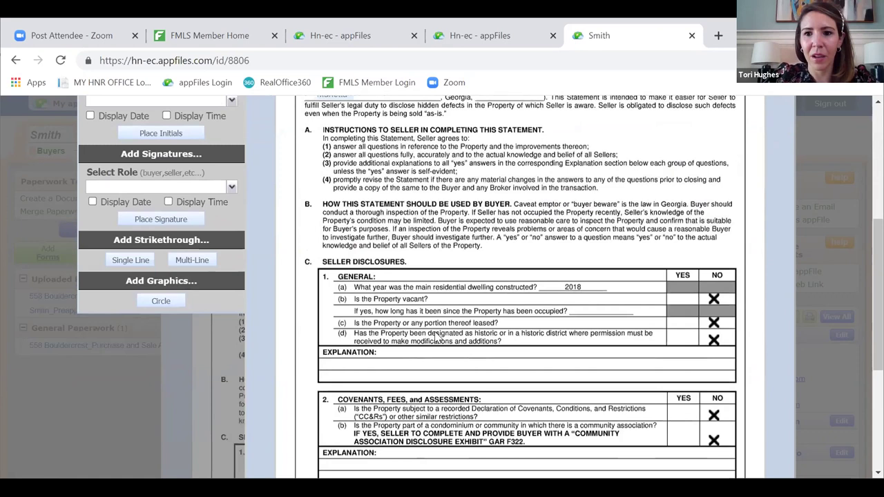
scroll(436, 338, up, 5)
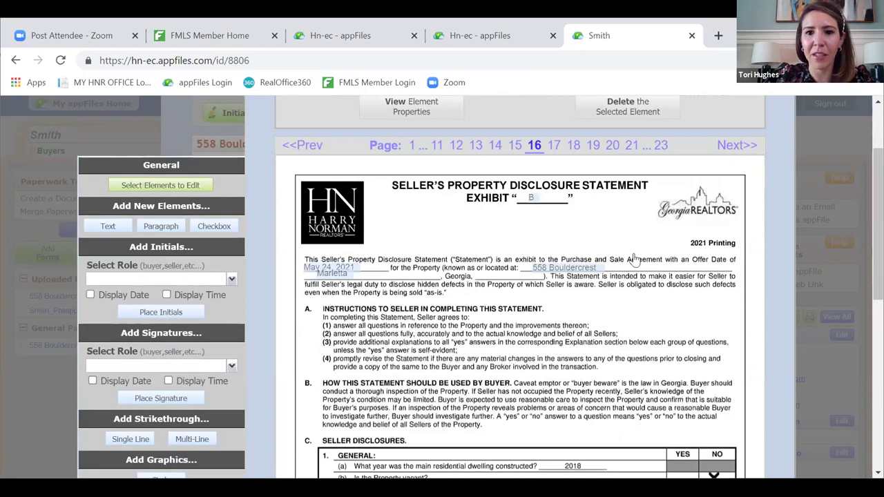
scroll(801, 138, up, 3)
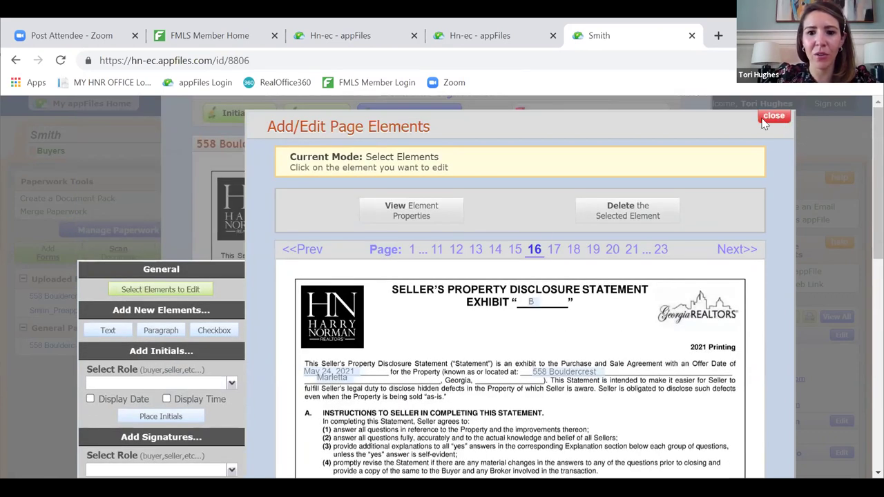
click(775, 117)
Go to pages 21–23 and open the editor on page 22's Receipt and Acknowledgement by Buyer
scroll(560, 253, down, 5)
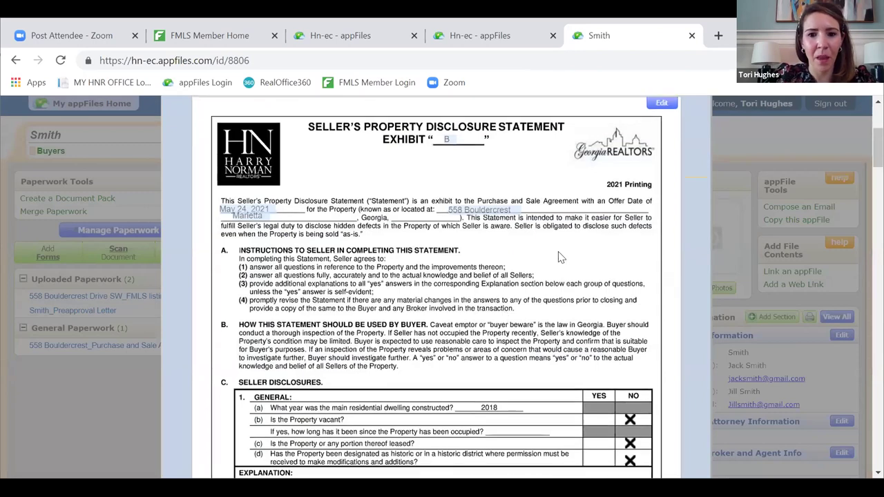
scroll(561, 257, down, 10)
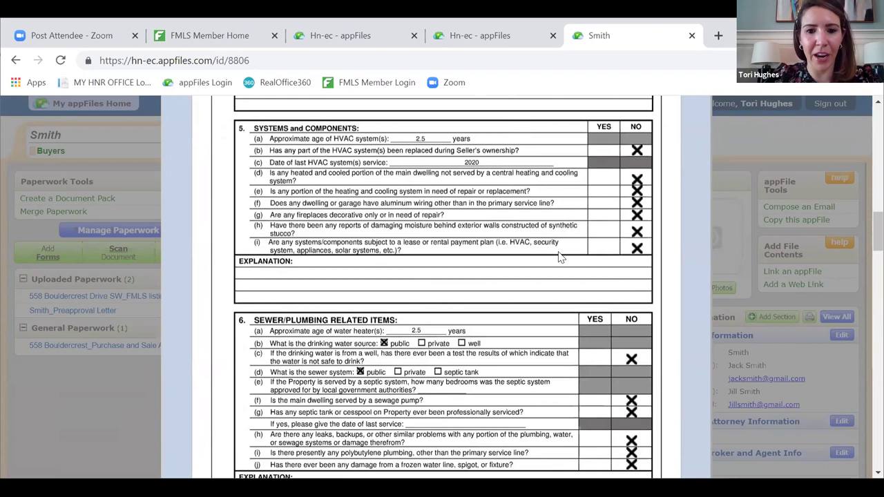
scroll(560, 257, down, 3)
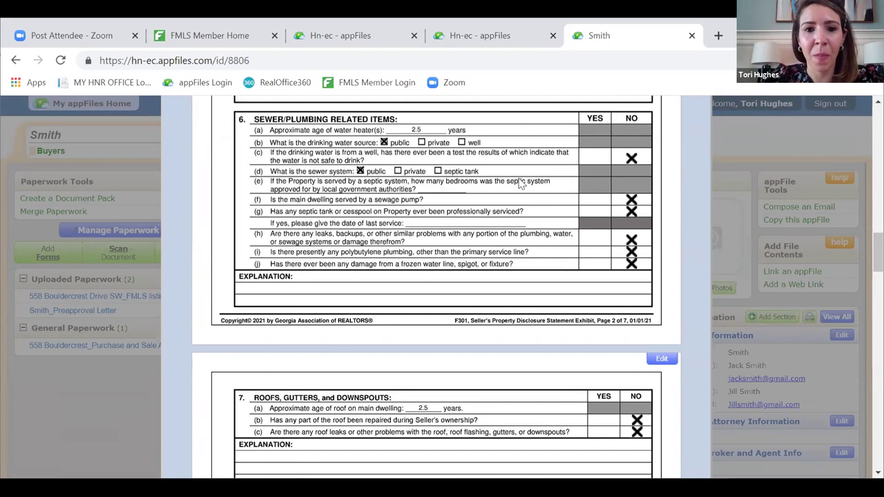
scroll(503, 179, down, 2)
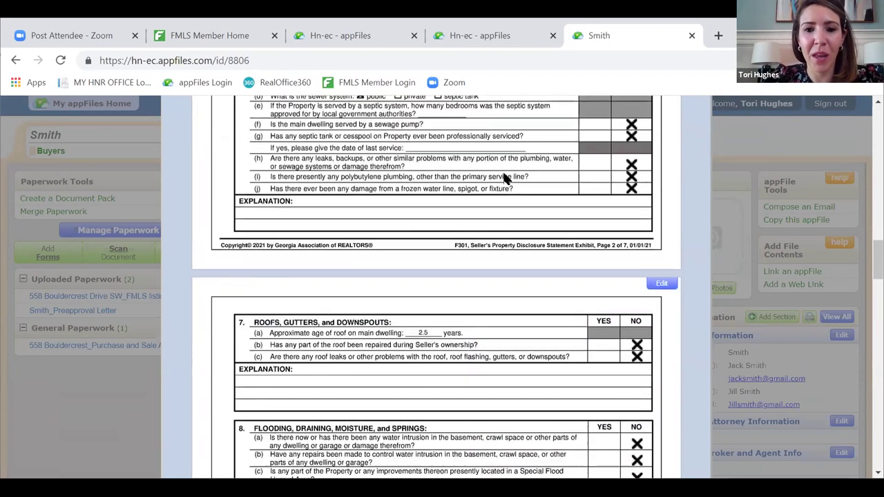
scroll(503, 178, down, 4)
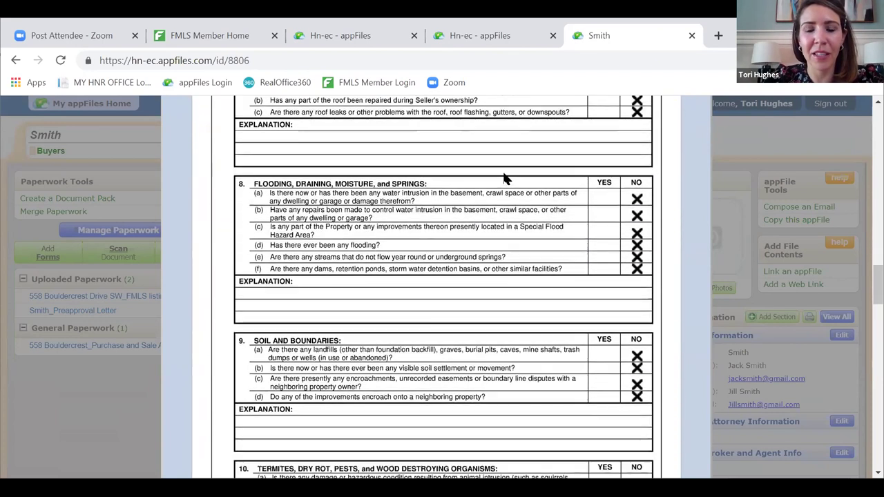
scroll(503, 178, down, 8)
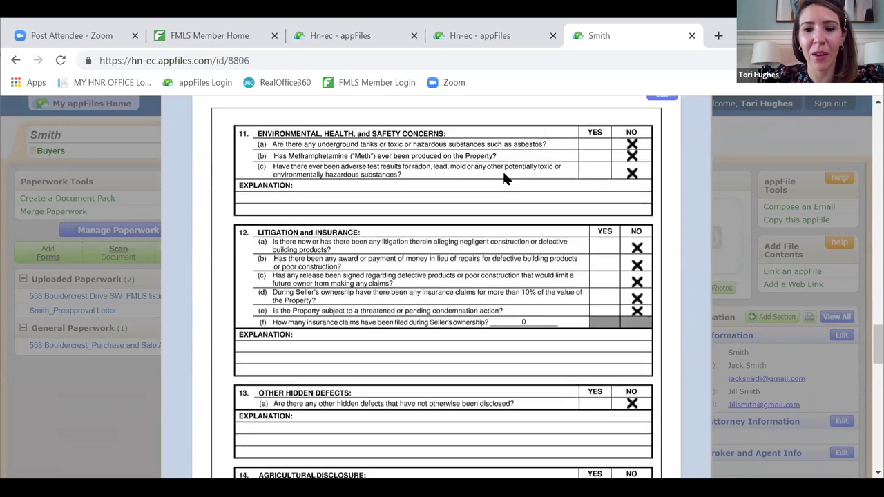
scroll(503, 178, down, 6)
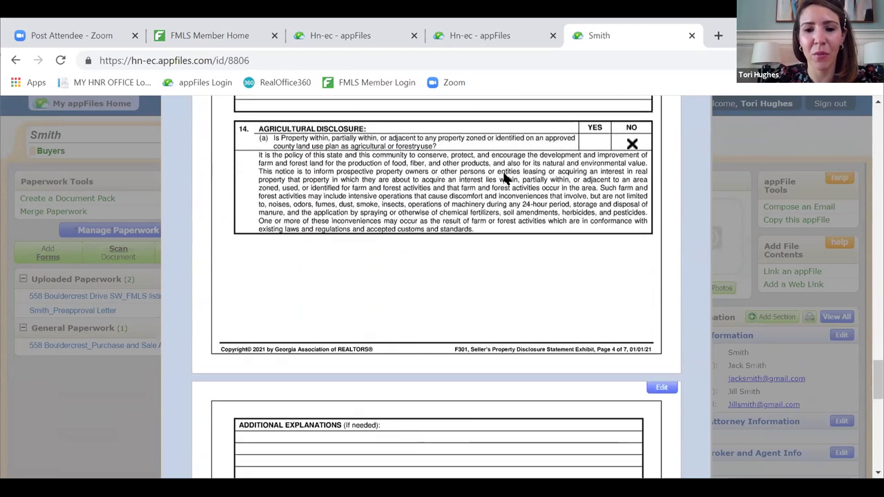
scroll(504, 178, down, 8)
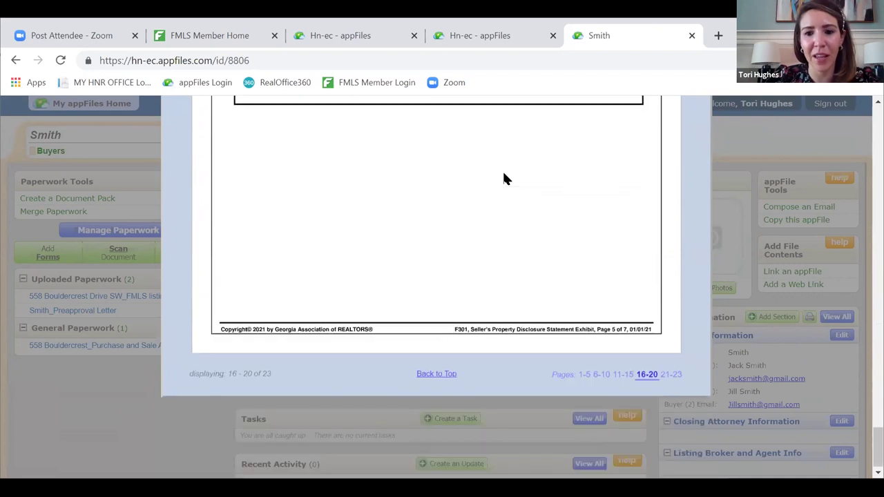
click(671, 373)
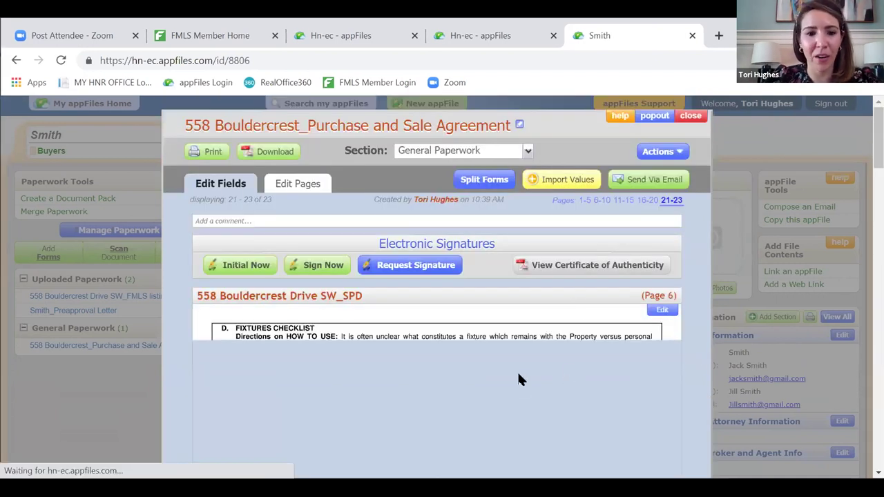
scroll(520, 380, down, 10)
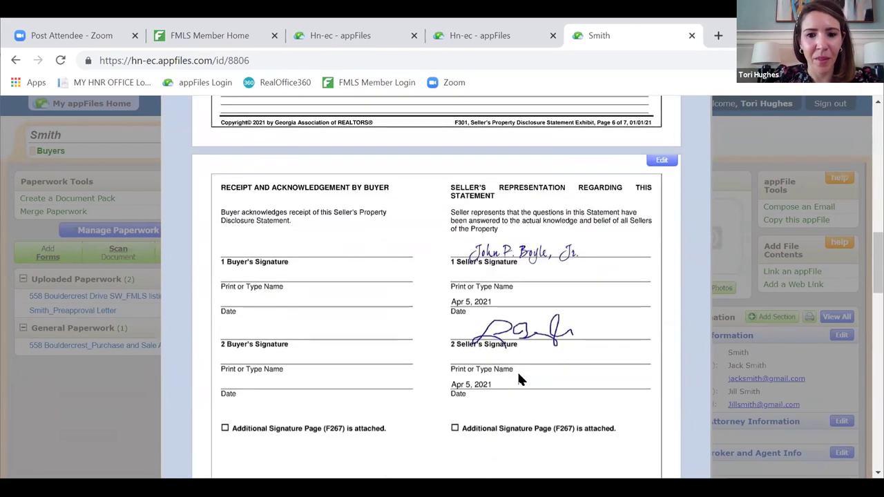
scroll(522, 345, down, 2)
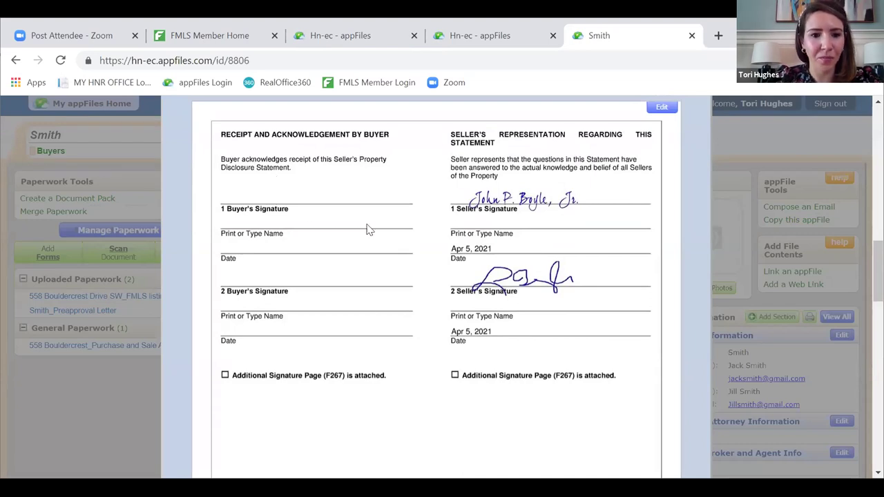
click(662, 108)
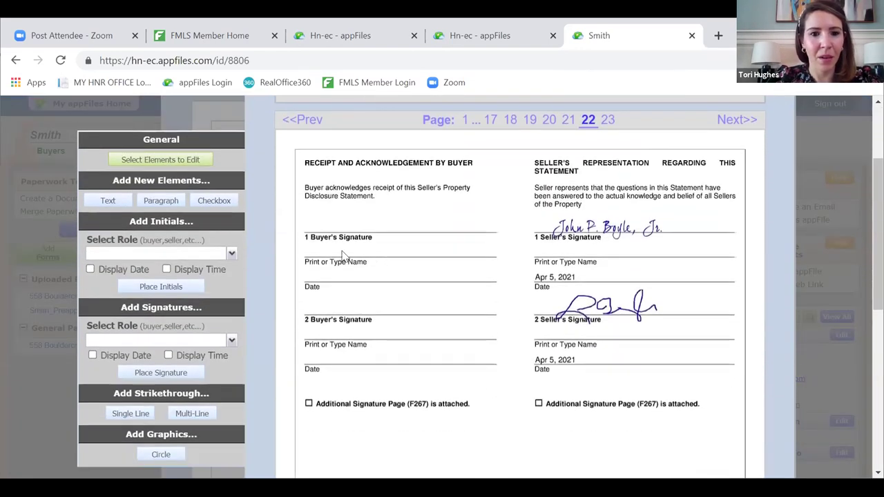
Add each buyer's full name as text under 1 Buyer's Signature and 2 Buyer's Signature
click(102, 200)
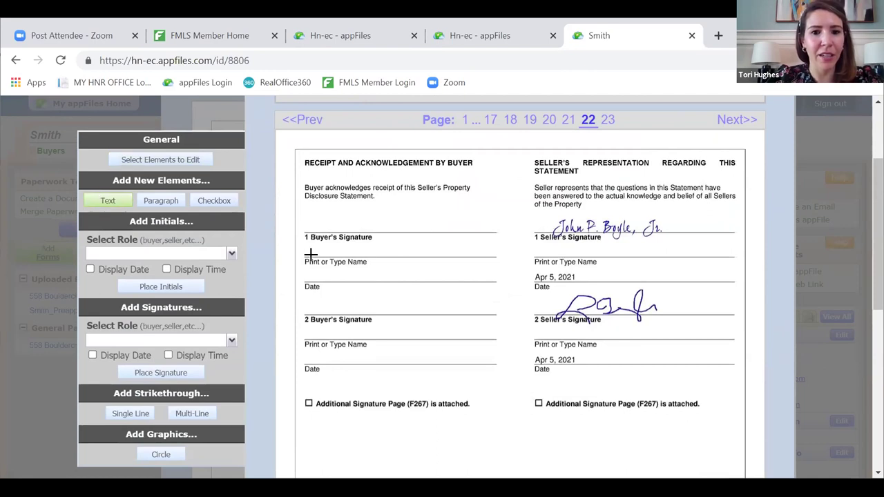
click(310, 254)
text(Jack Smith)
click(413, 314)
click(90, 202)
click(306, 336)
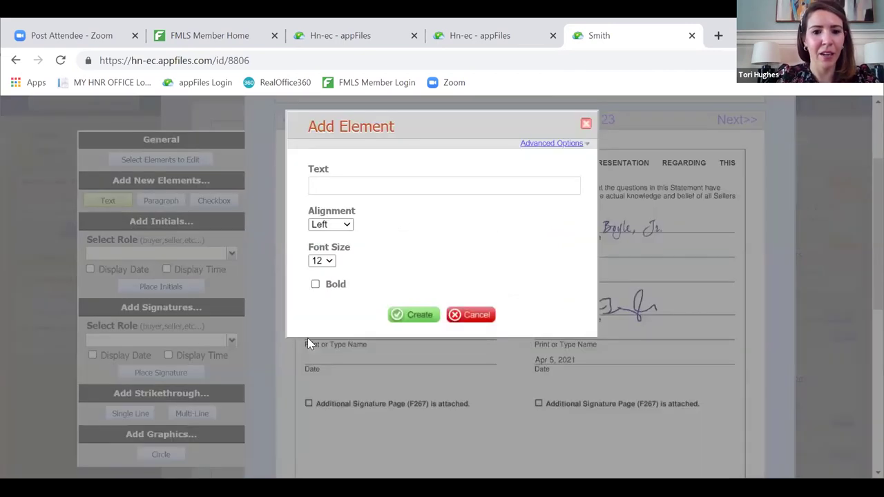
click(359, 190)
text(Jill Smith)
click(394, 225)
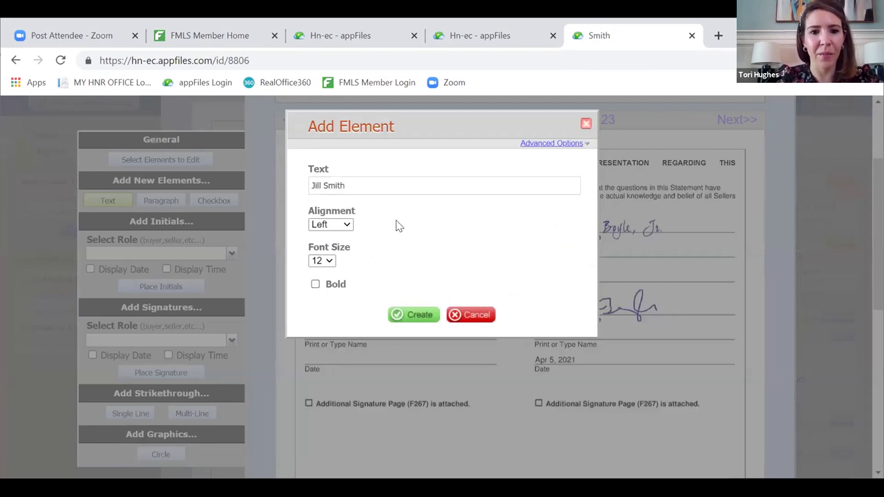
click(414, 314)
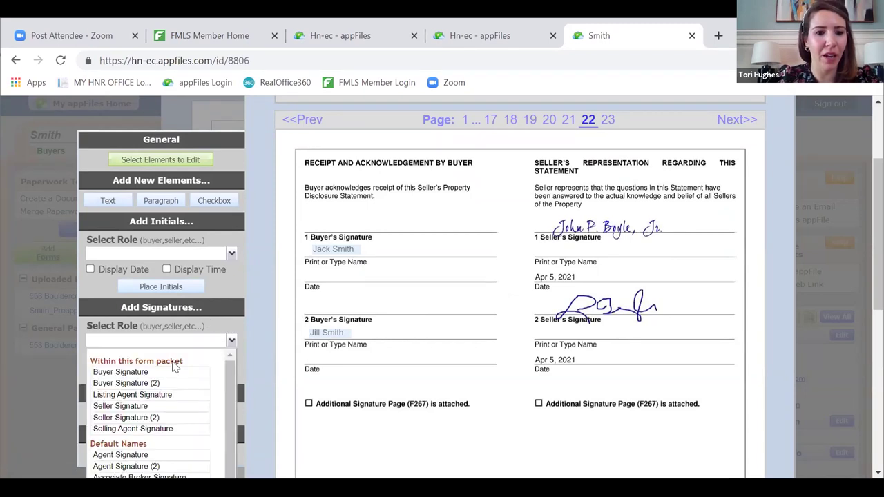
Place the first buyer's signature field and move its date box onto the Date line
click(137, 375)
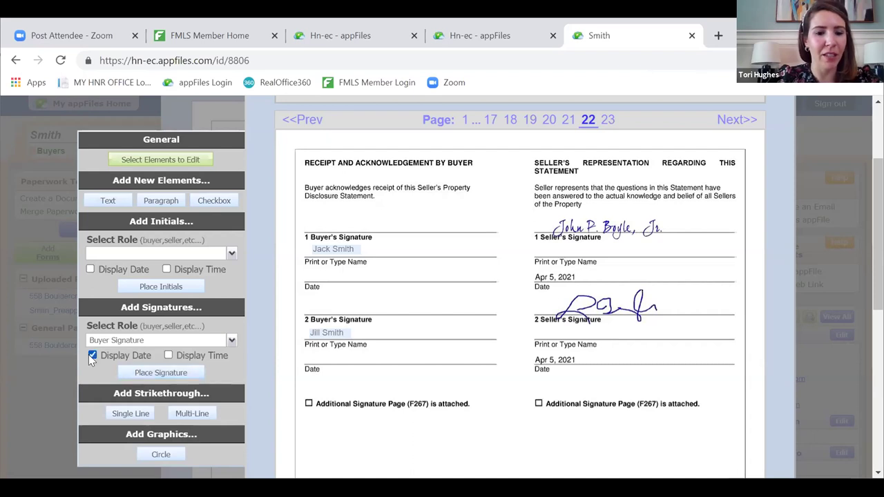
click(145, 375)
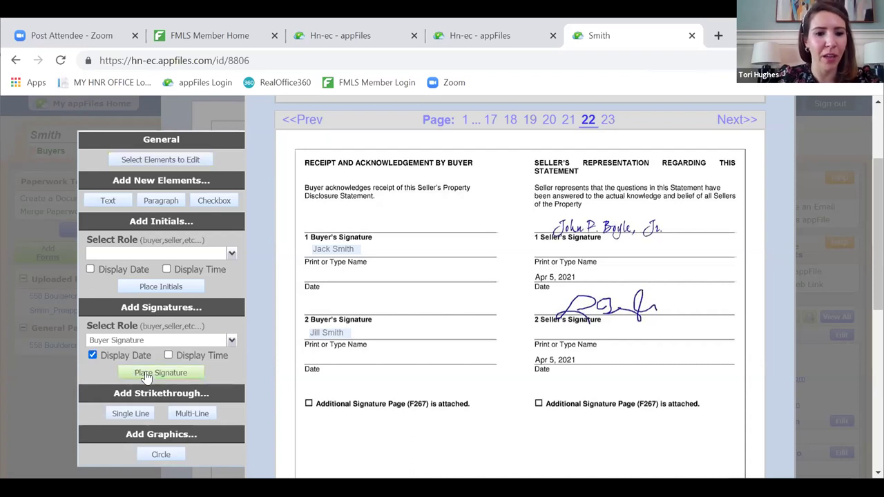
click(312, 228)
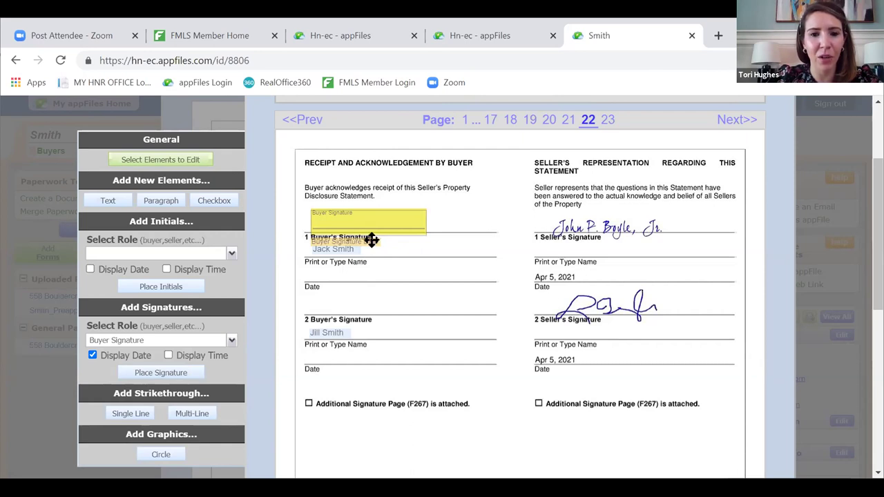
drag(371, 240, 373, 278)
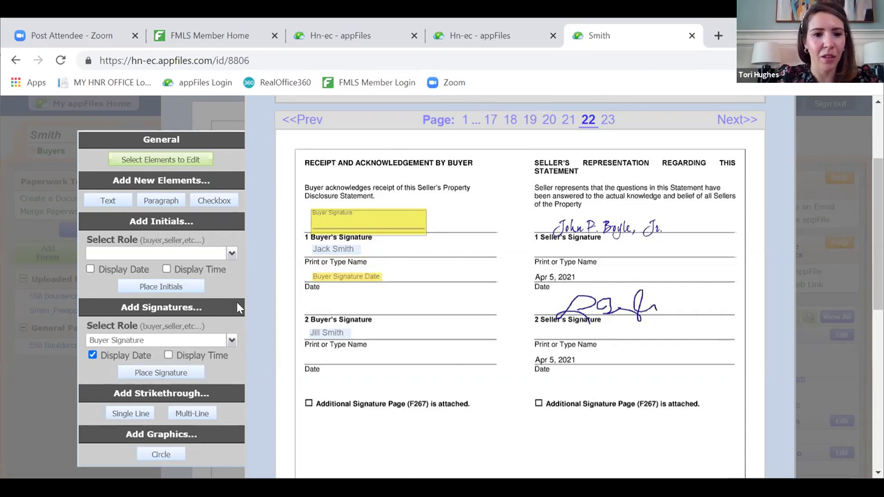
scroll(256, 293, down, 1)
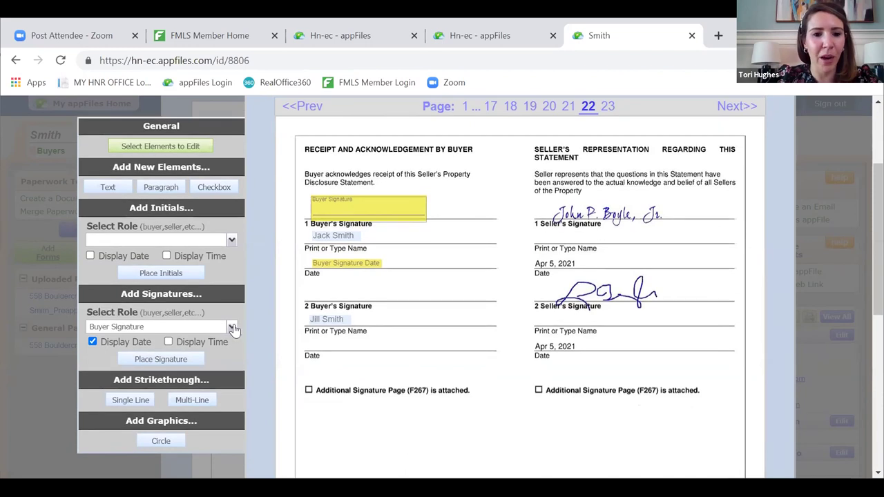
Place the second buyer's signature field and move its date box onto the Date line
click(233, 328)
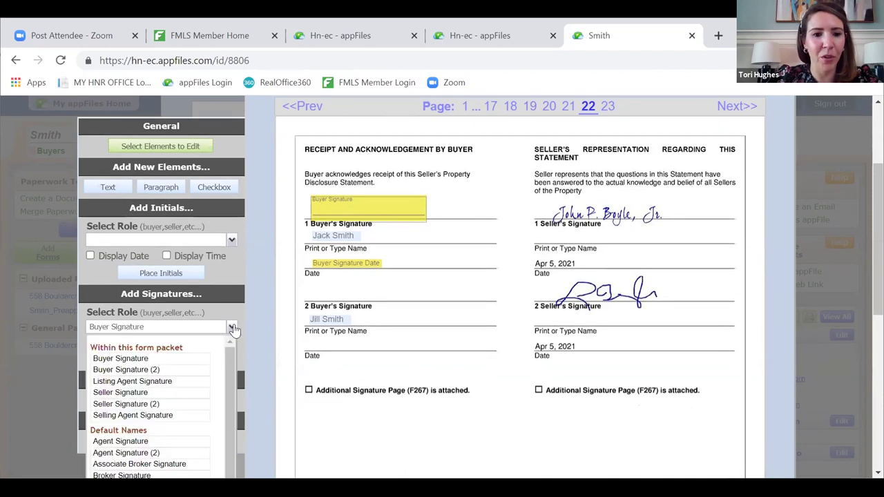
click(150, 370)
right_click(147, 360)
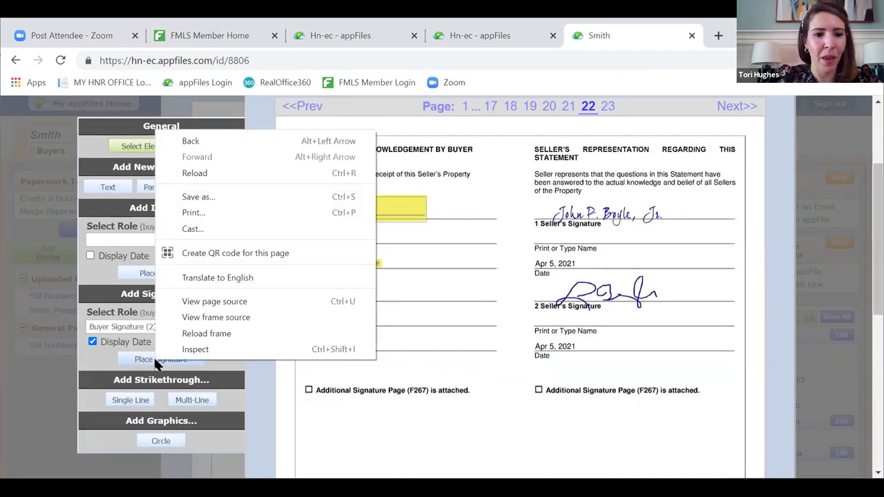
click(144, 361)
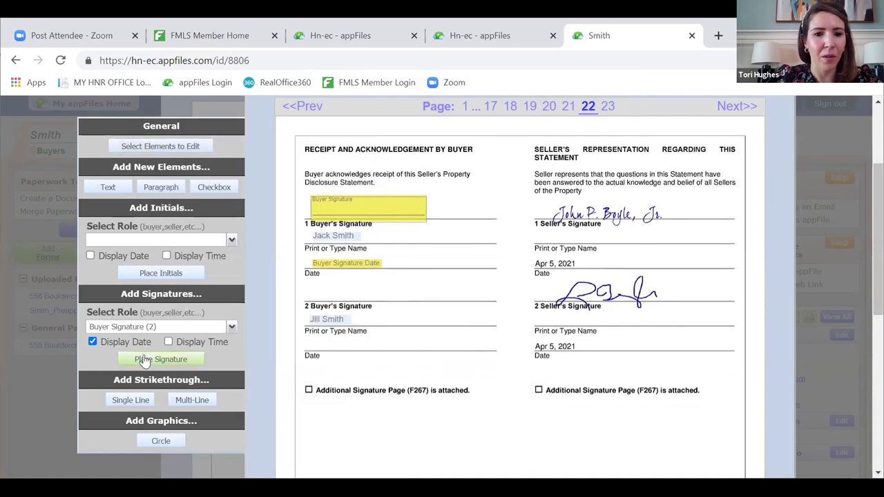
click(318, 303)
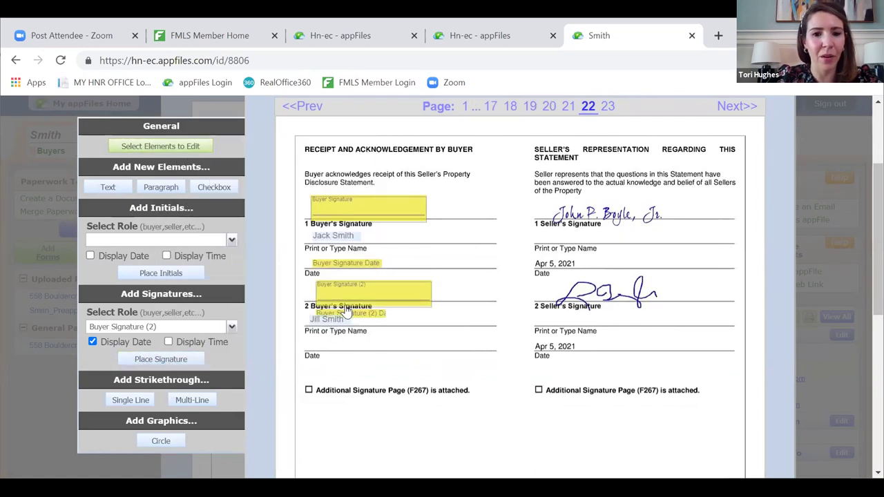
right_click(349, 310)
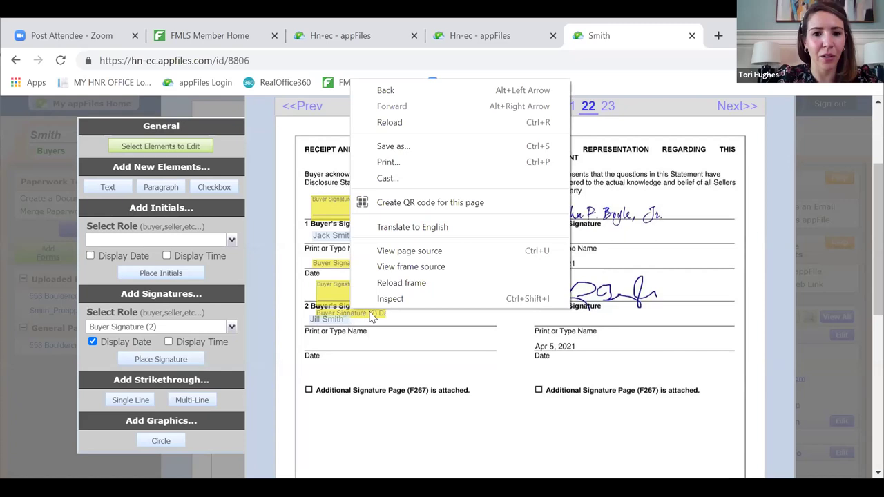
right_click(370, 313)
click(371, 318)
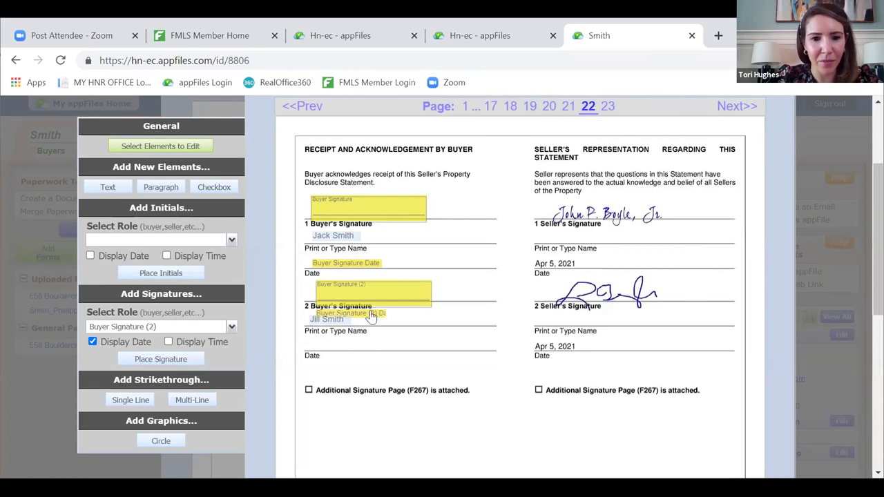
drag(371, 315, 366, 337)
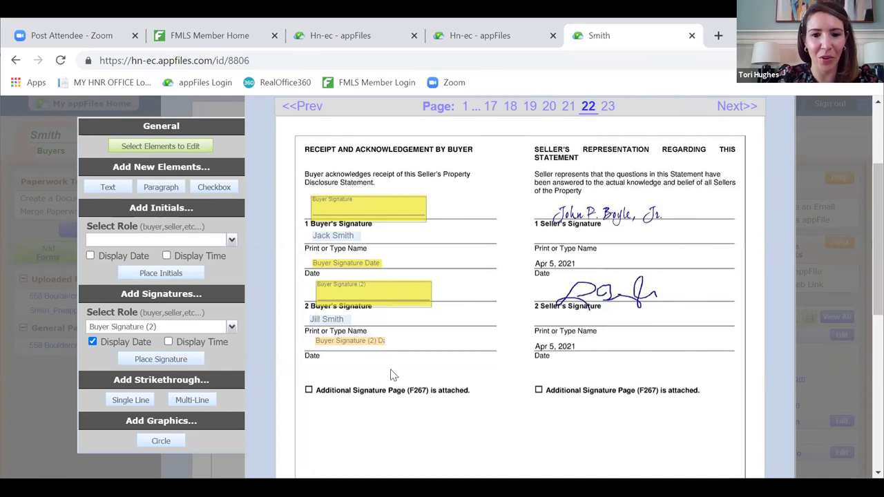
scroll(575, 295, down, 1)
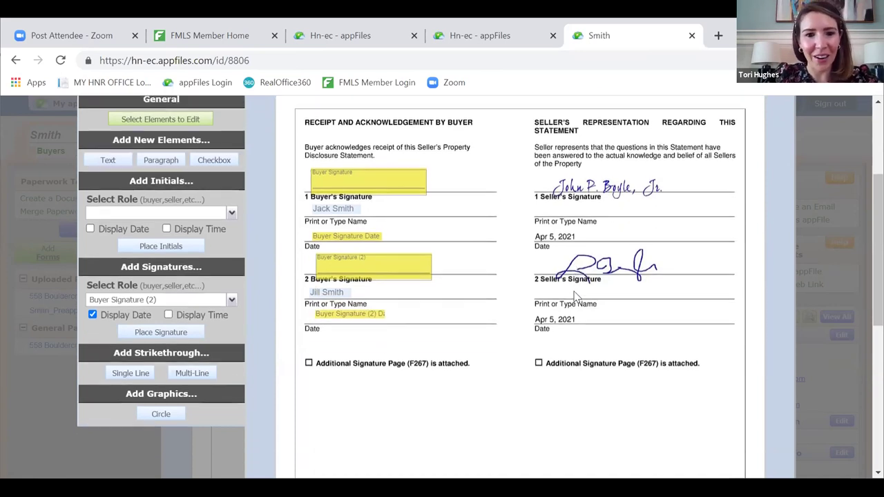
scroll(575, 296, down, 1)
scroll(575, 296, up, 5)
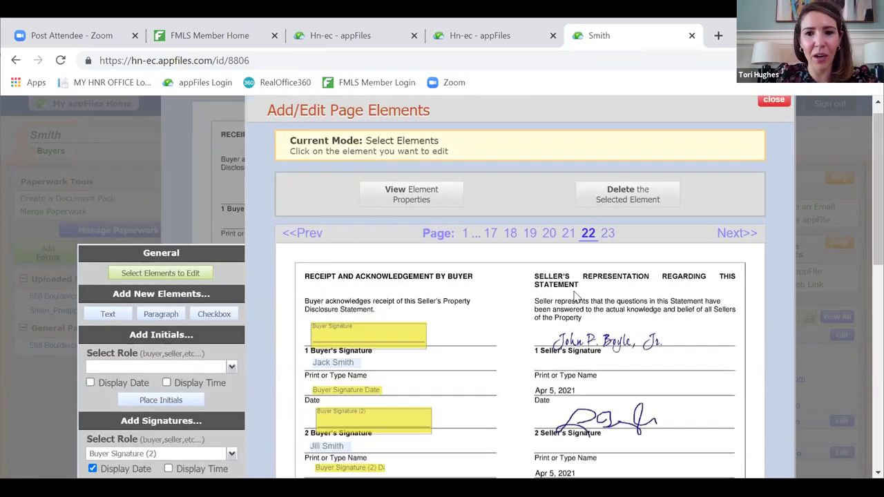
Close the editor and scroll past the disclosure exhibit to the property's Legal Description page
click(781, 115)
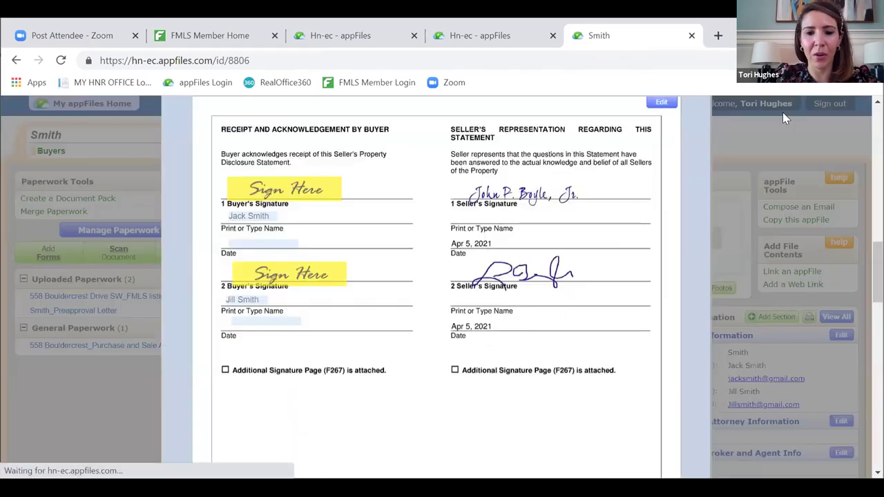
scroll(469, 288, down, 1)
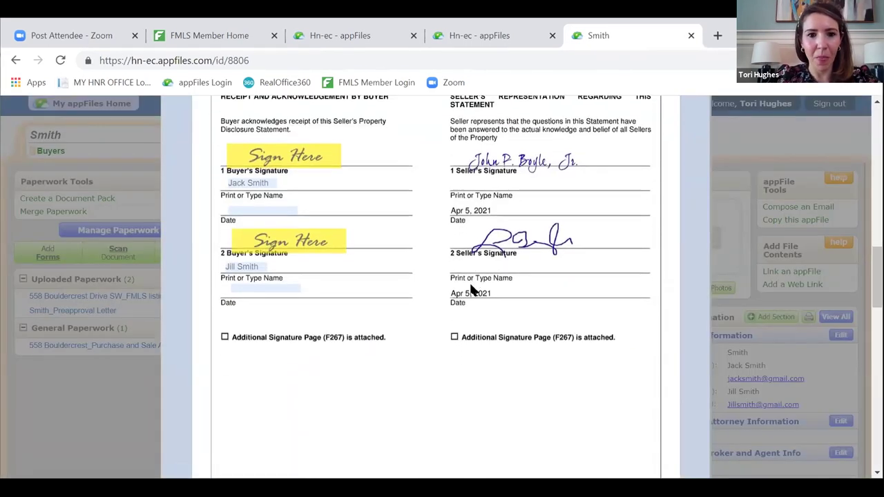
scroll(470, 290, down, 3)
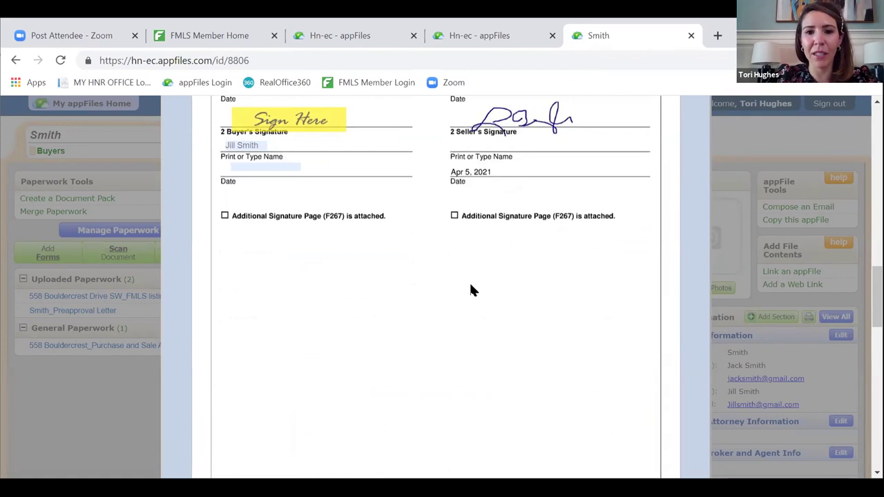
scroll(469, 290, down, 8)
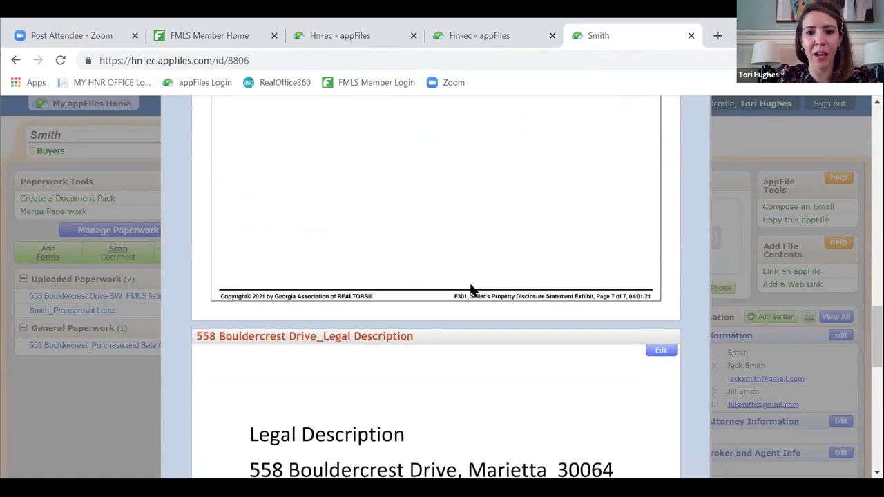
scroll(472, 290, down, 2)
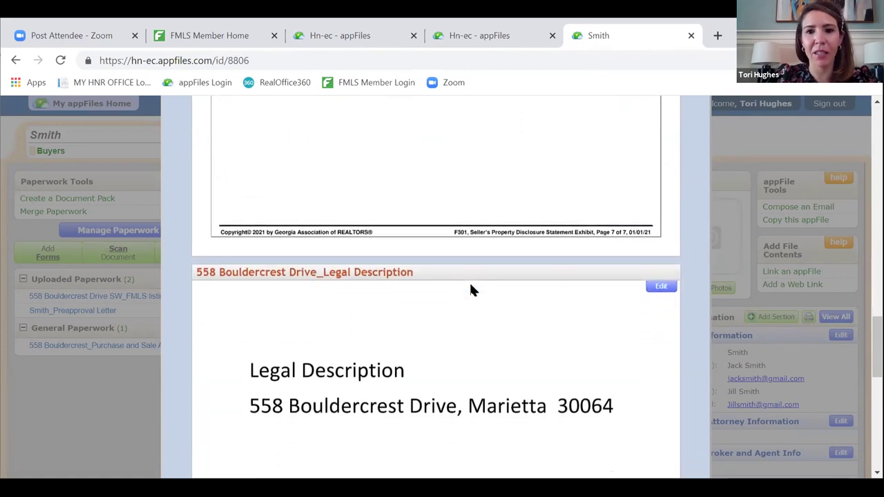
scroll(524, 286, down, 3)
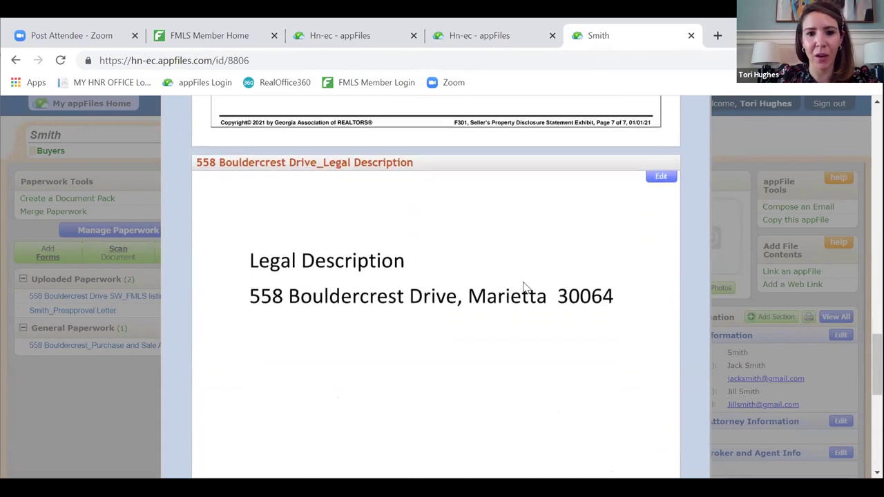
scroll(540, 256, down, 1)
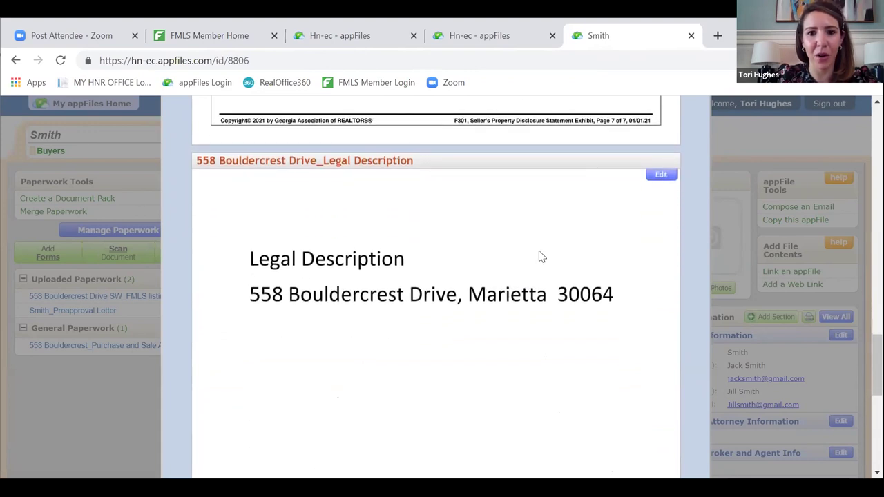
scroll(540, 256, down, 1)
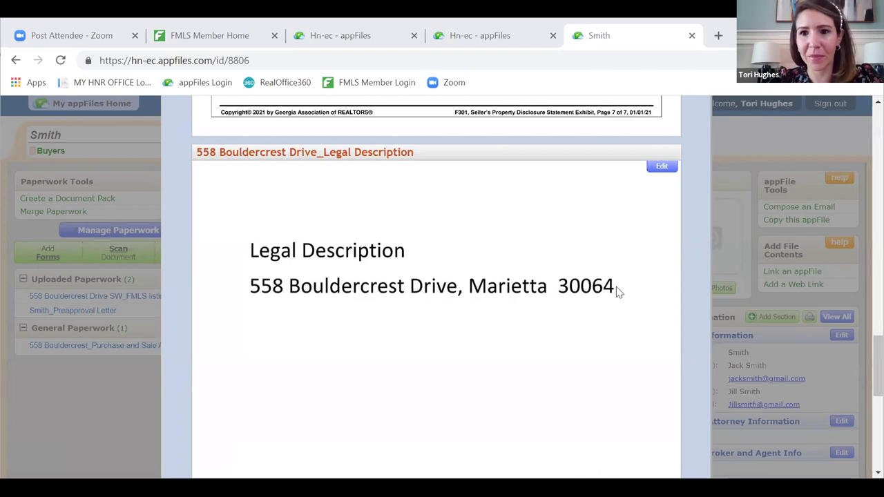
scroll(534, 255, down, 1)
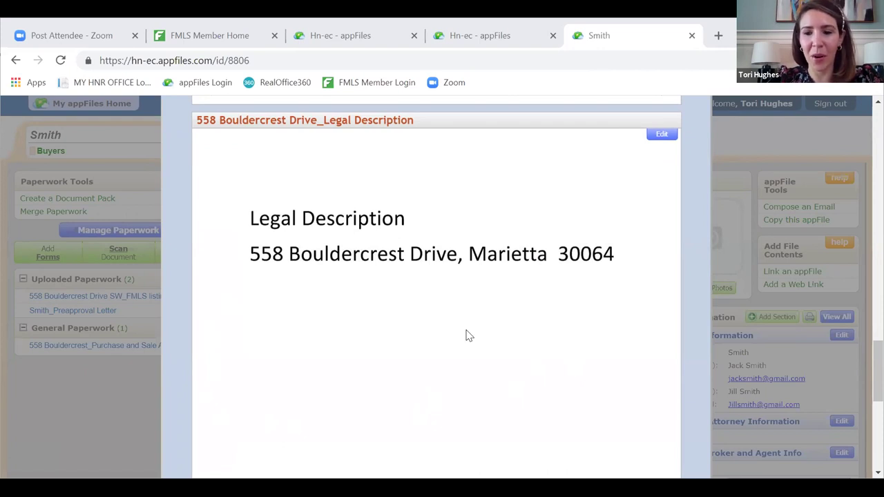
scroll(466, 336, up, 1)
scroll(467, 336, down, 1)
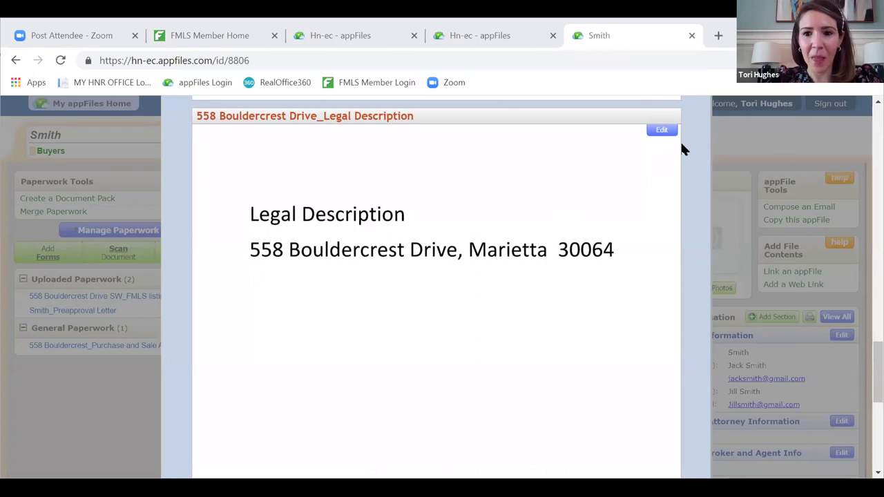
Label the top of the Legal Description page with 'Exhibit C' text
click(659, 133)
click(110, 204)
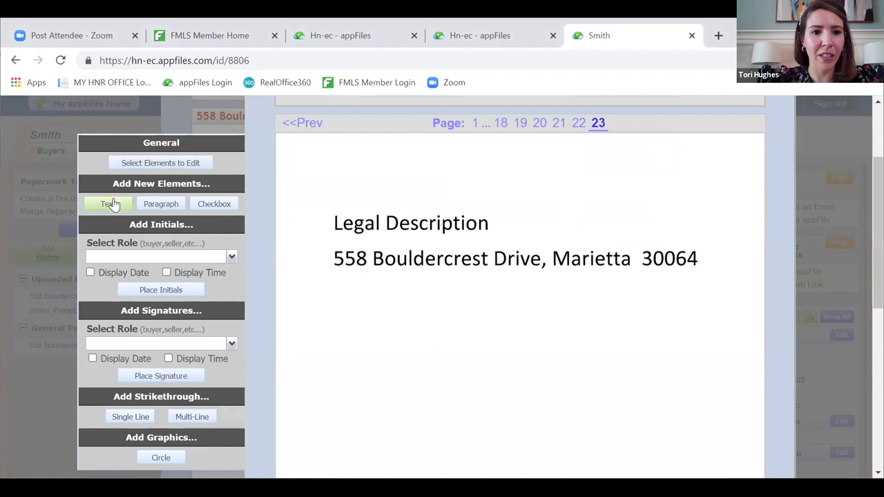
click(335, 179)
click(343, 187)
text(Exhibit )
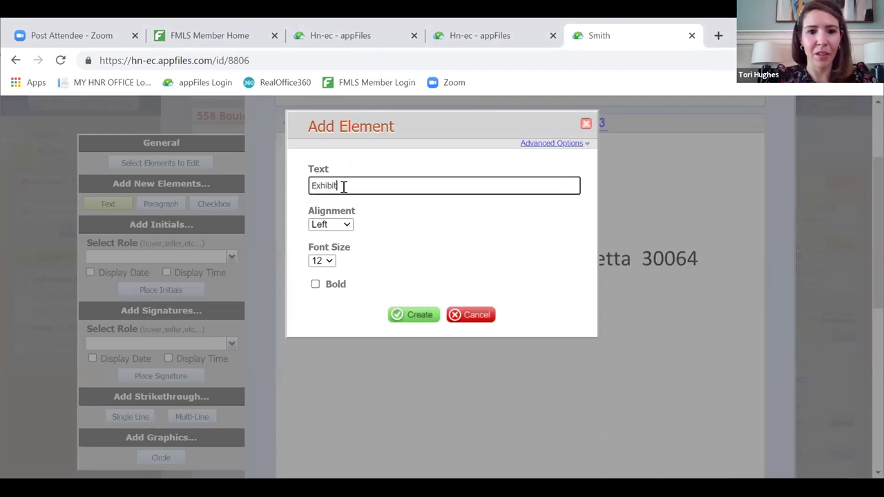
text(C)
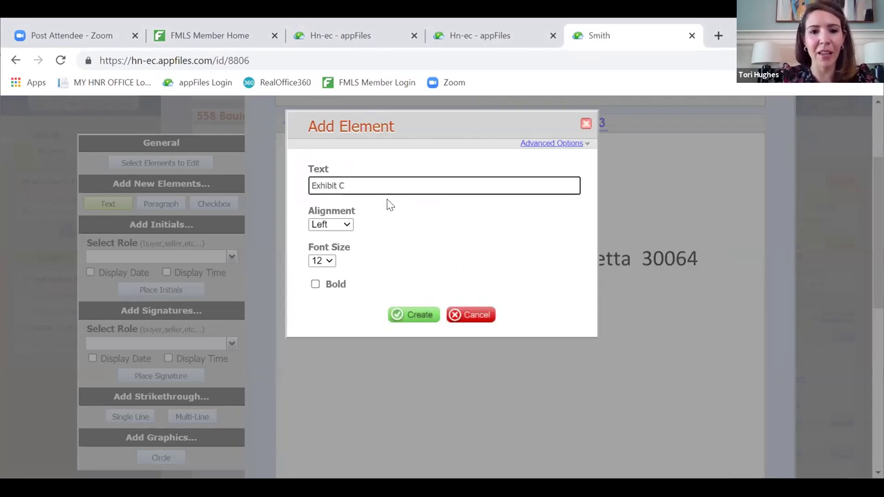
click(418, 314)
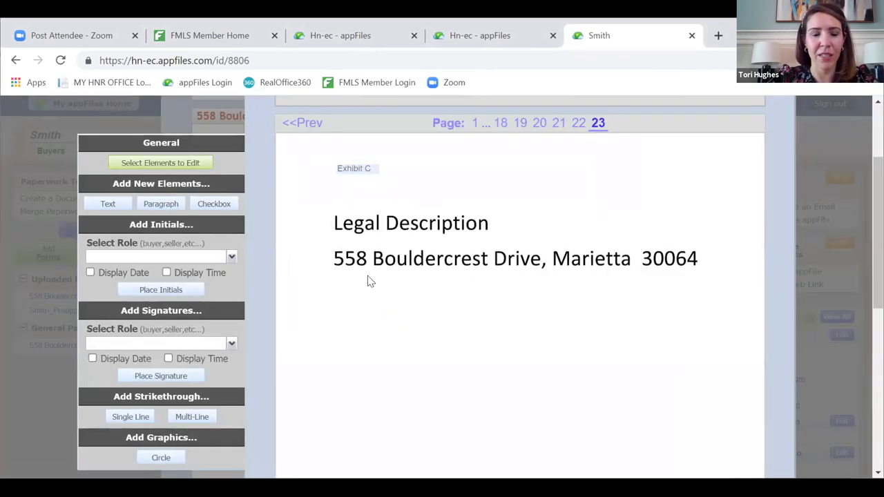
scroll(325, 316, down, 2)
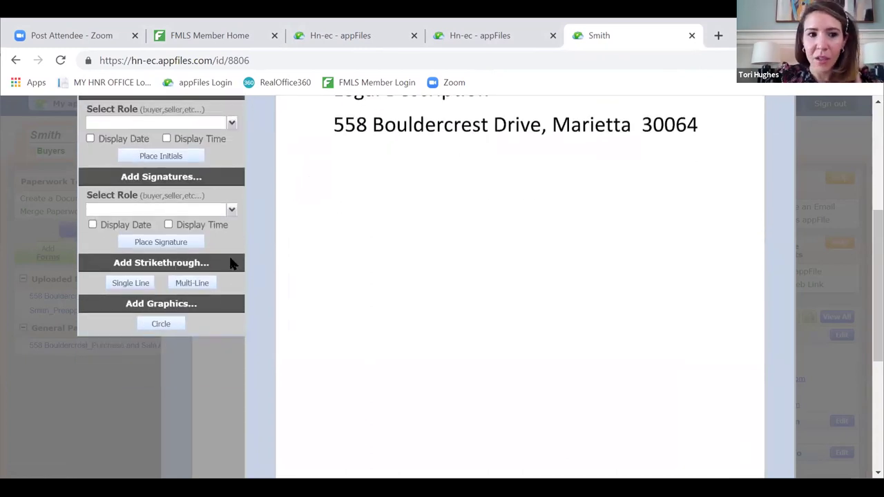
scroll(203, 159, up, 1)
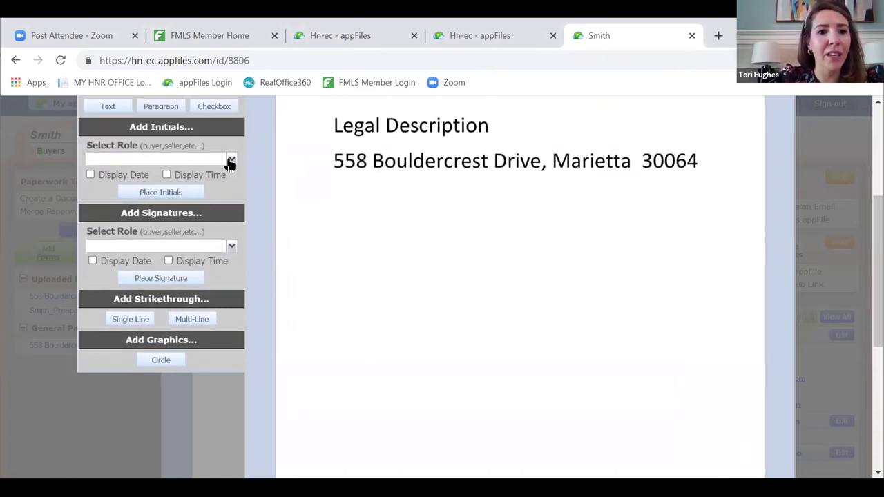
Place dated Buyer Initials and Buyer Initials (2) boxes side by side near the page bottom
click(230, 162)
click(128, 191)
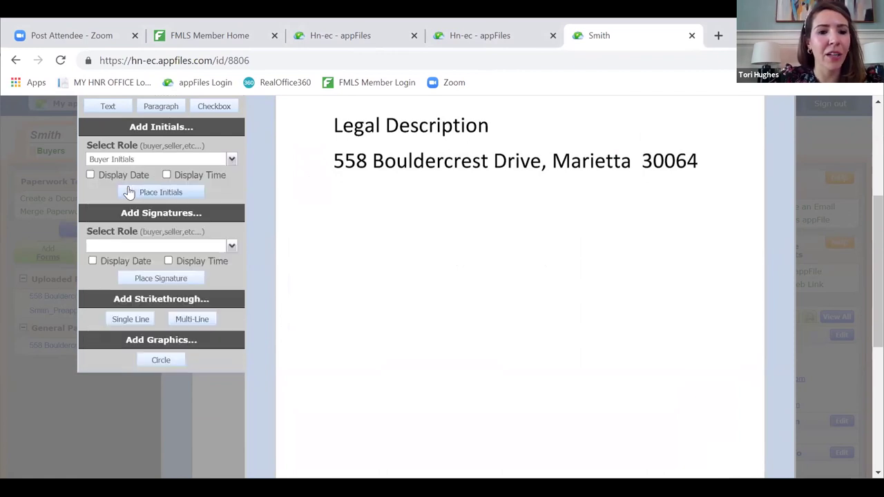
click(90, 174)
click(144, 198)
scroll(382, 369, down, 3)
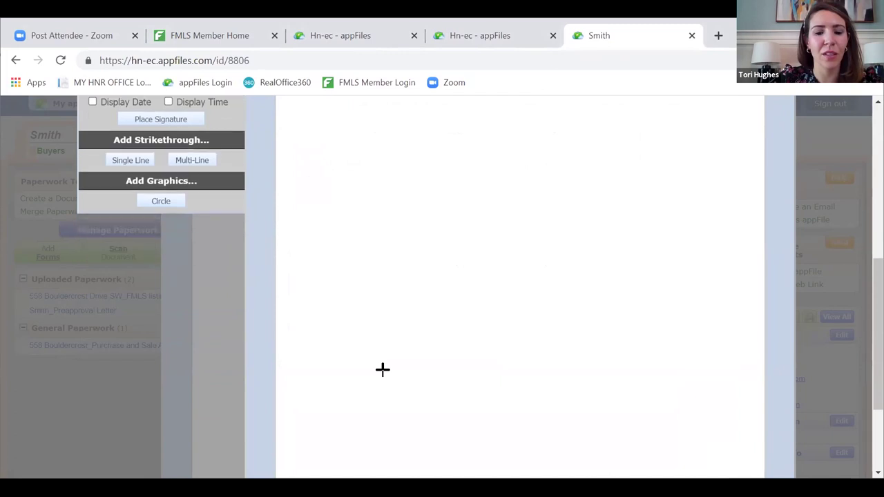
scroll(382, 370, down, 2)
click(339, 325)
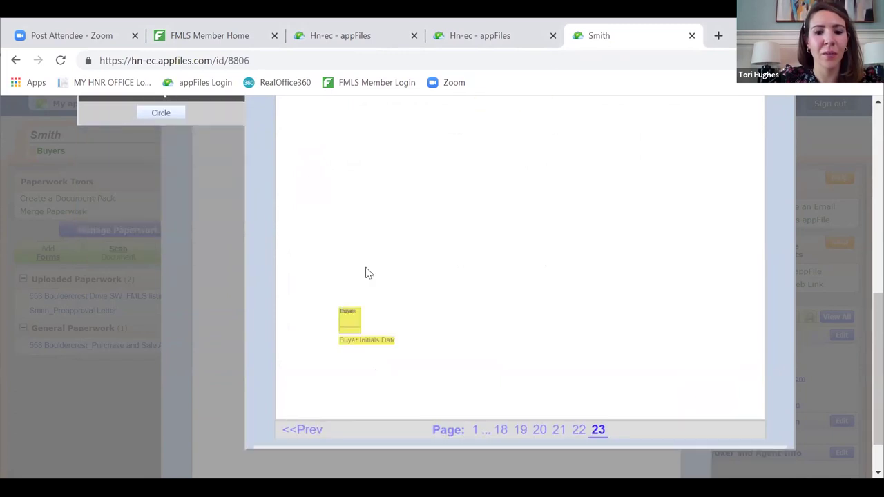
scroll(366, 273, up, 5)
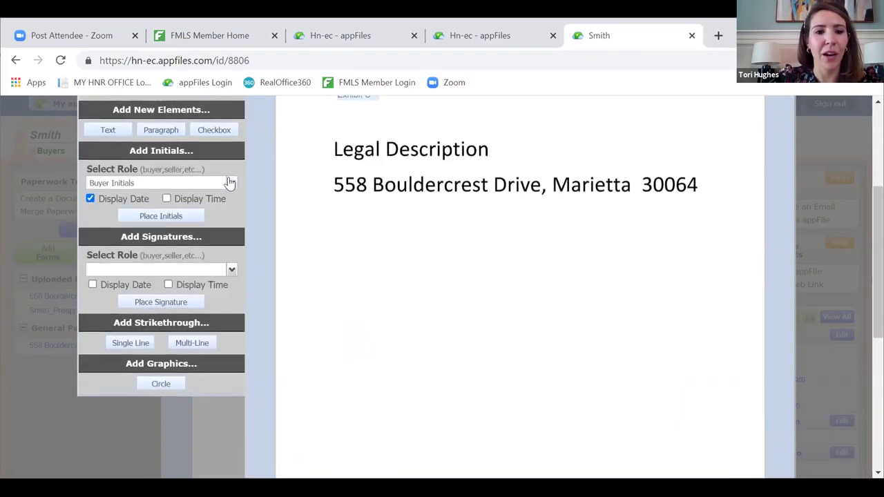
click(229, 182)
click(143, 226)
click(156, 216)
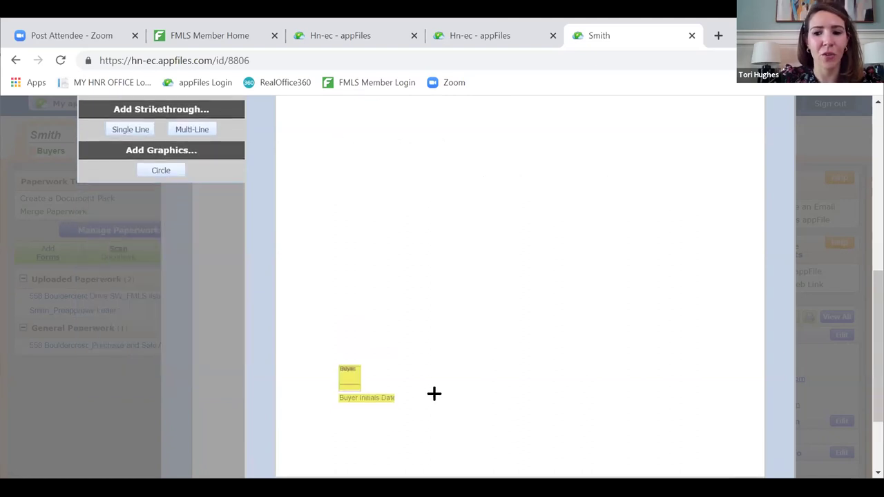
click(425, 385)
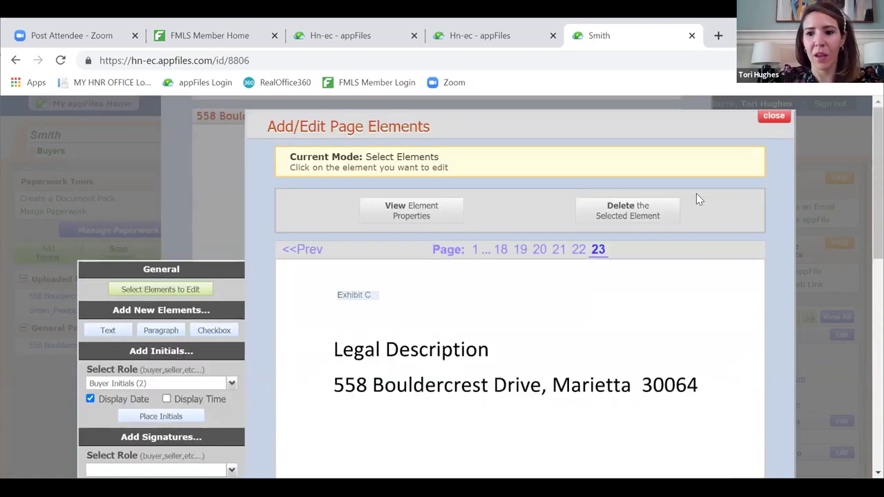
Close the Add/Edit Page Elements window and return to the F201 agreement on page 1 of 23
click(772, 116)
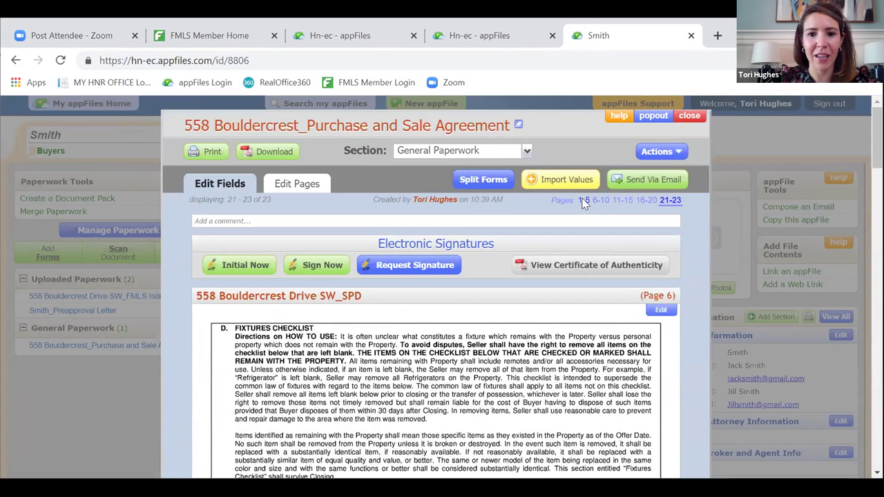
scroll(490, 312, down, 3)
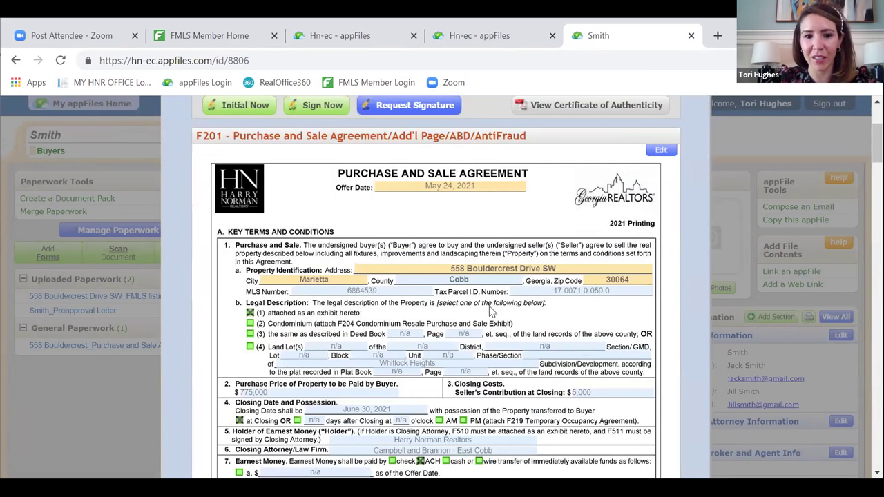
scroll(490, 312, down, 1)
scroll(491, 312, down, 1)
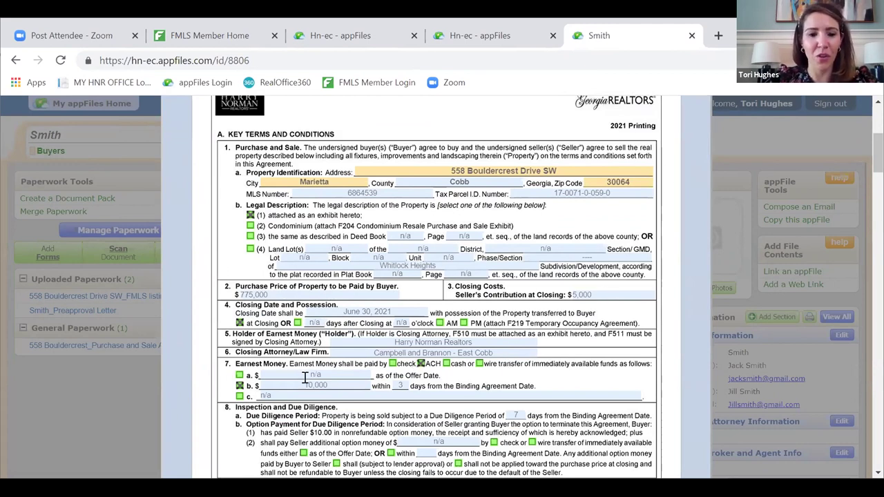
scroll(372, 371, down, 3)
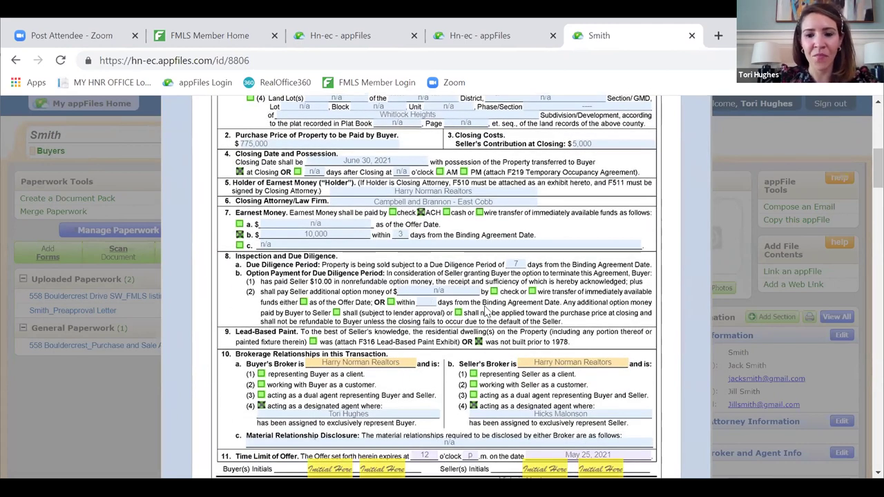
scroll(529, 288, down, 1)
scroll(529, 289, down, 1)
scroll(529, 288, up, 8)
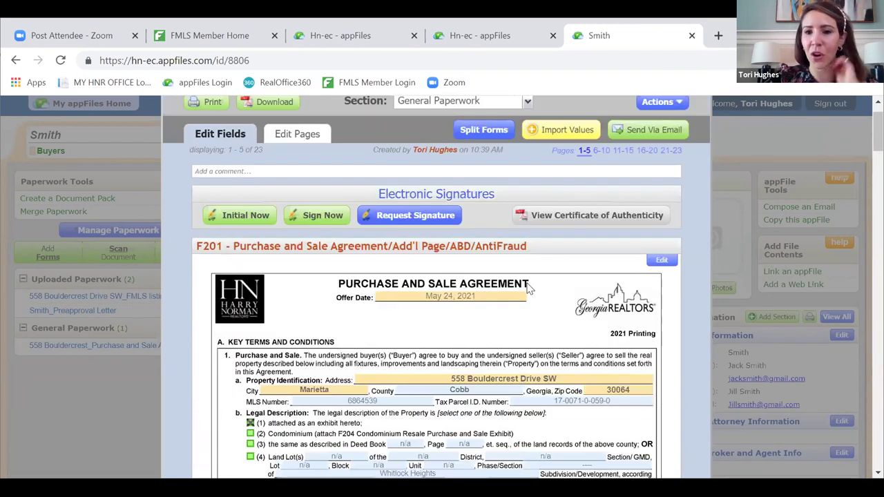
scroll(529, 288, up, 1)
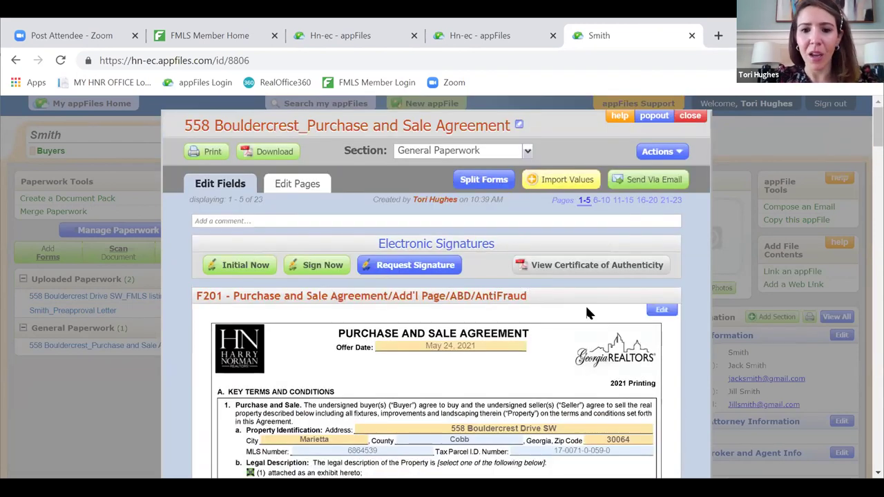
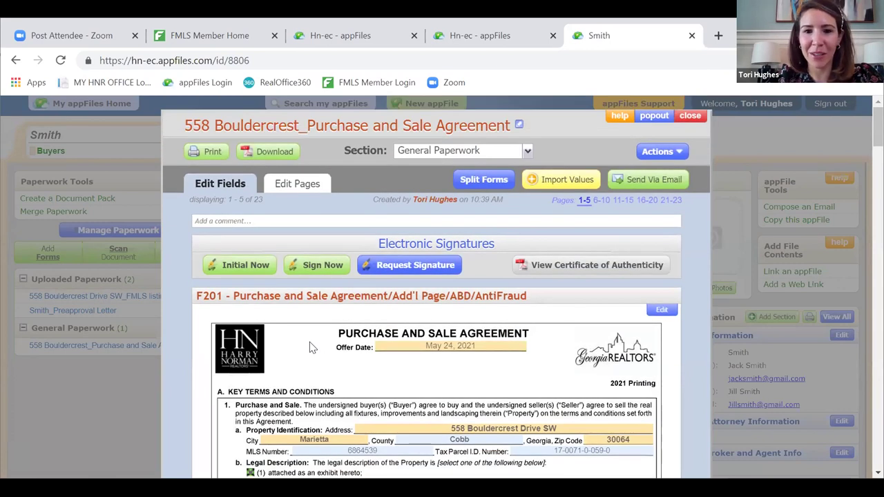
scroll(310, 347, down, 1)
scroll(310, 347, down, 4)
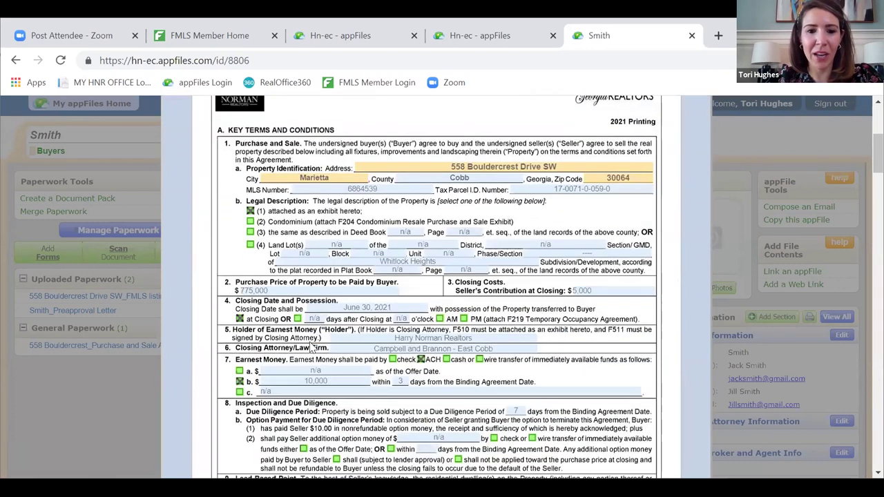
scroll(330, 404, down, 3)
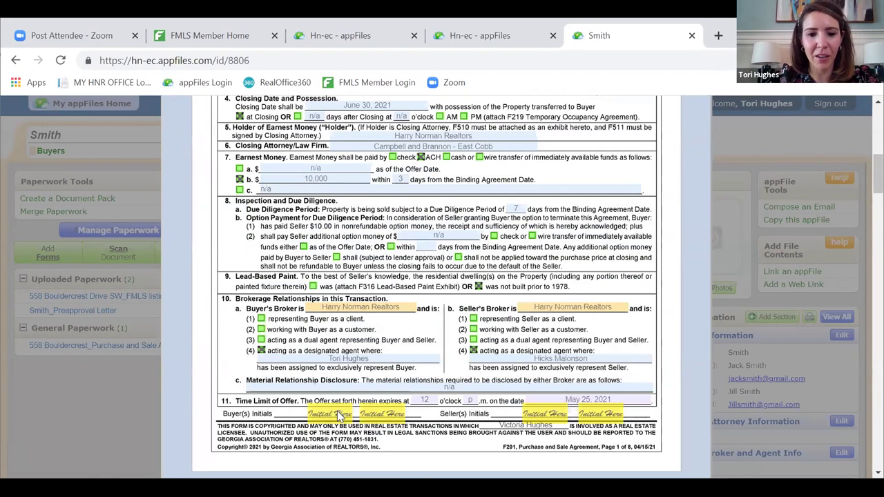
right_click(322, 417)
click(319, 418)
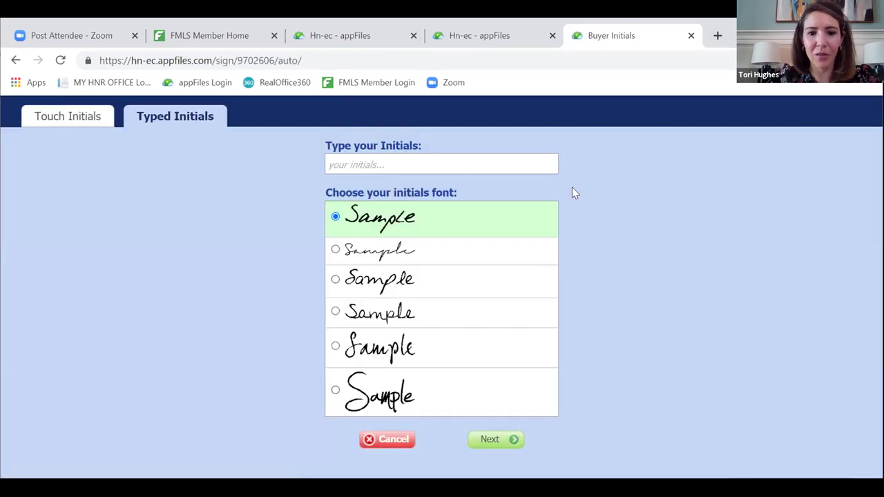
click(390, 442)
scroll(426, 178, up, 2)
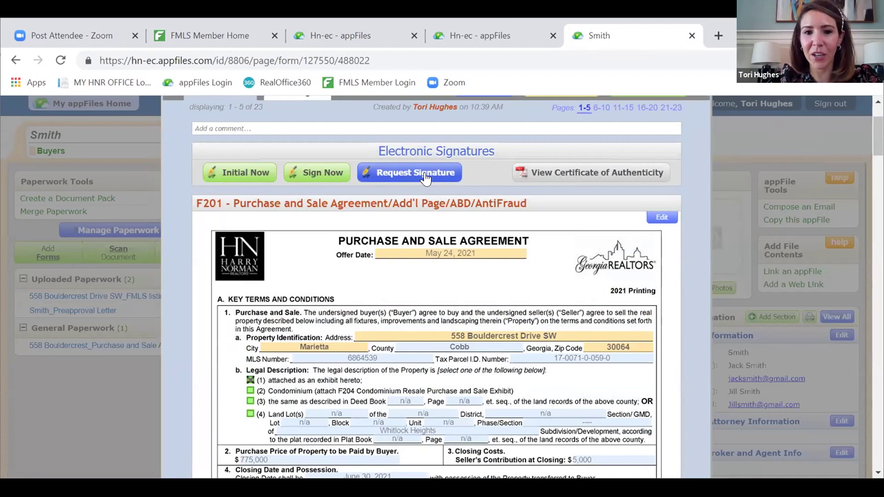
scroll(426, 177, up, 1)
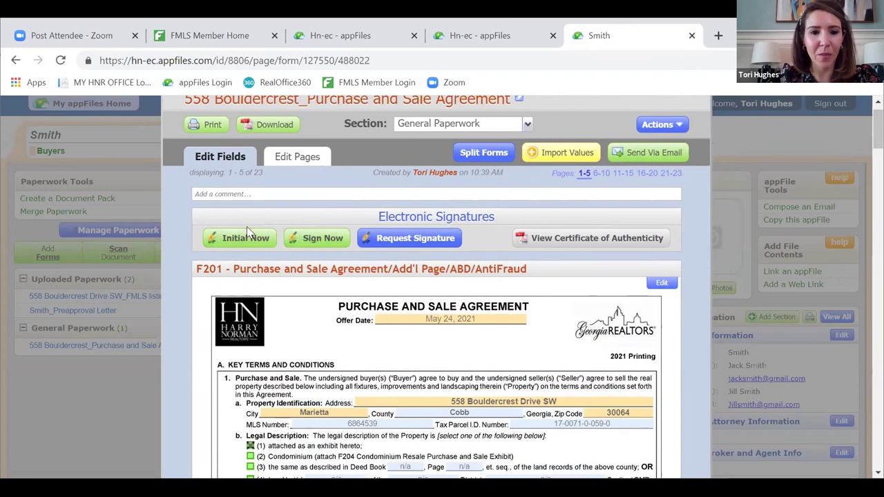
Begin Sign Now with only the Selling Agent Signature fields selected, excluding Listing Agent fields
click(311, 237)
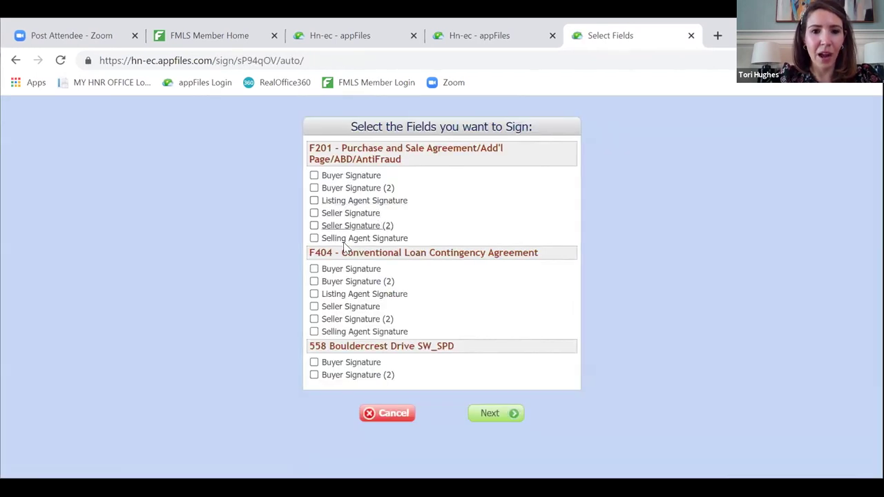
click(314, 238)
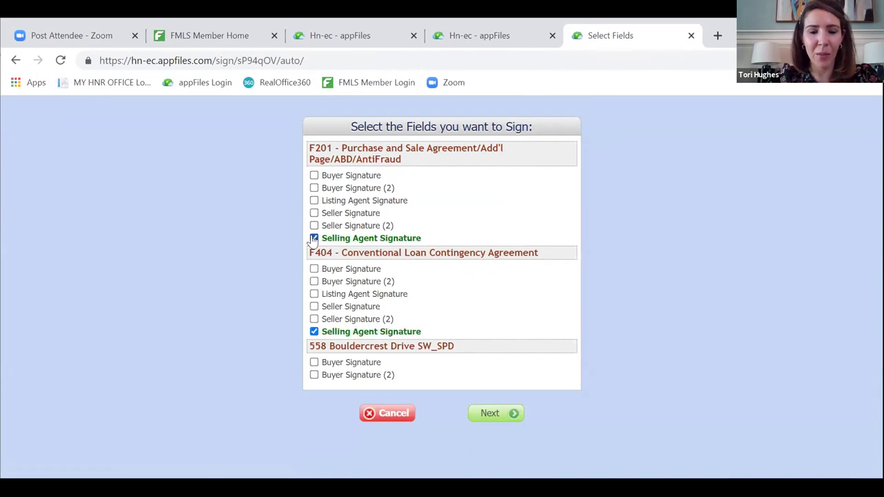
click(467, 202)
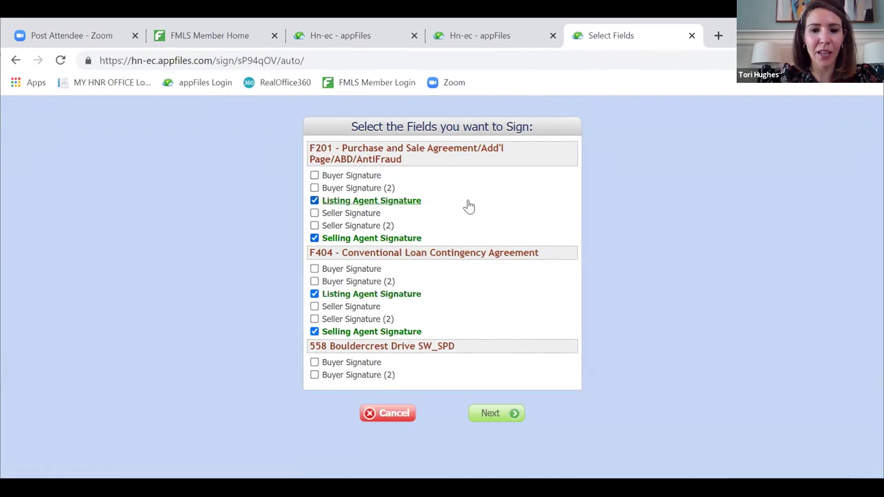
click(314, 201)
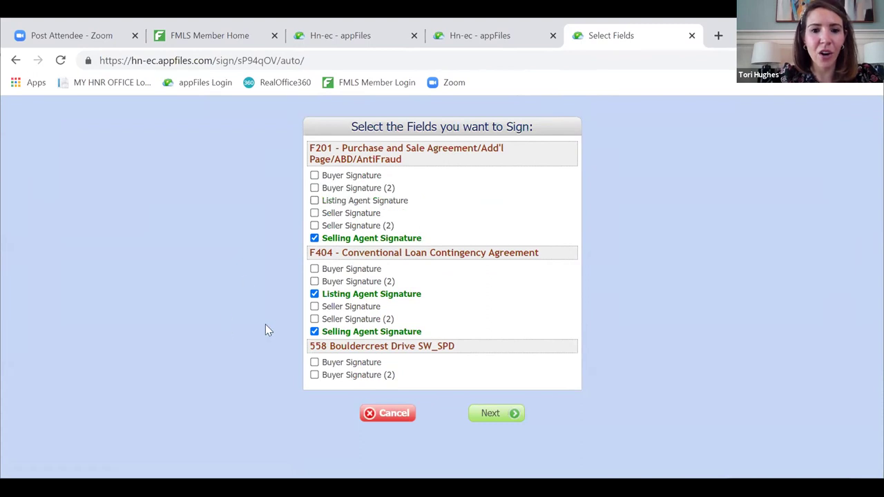
click(314, 295)
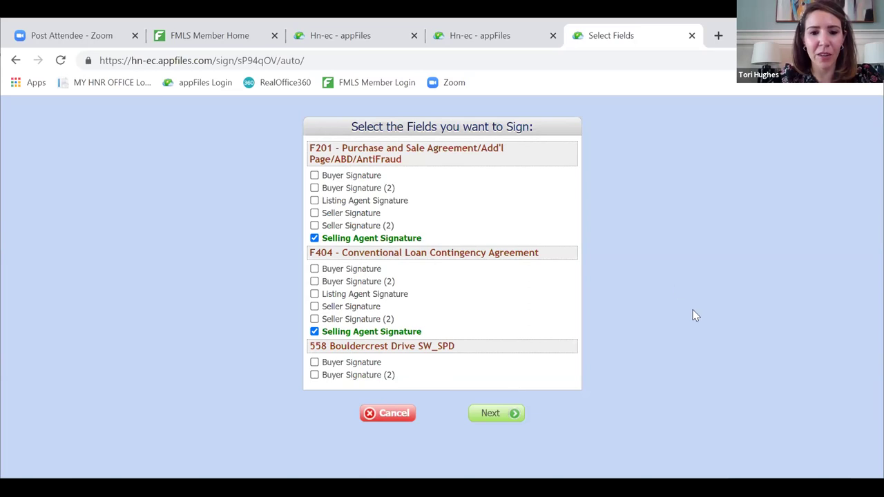
click(512, 417)
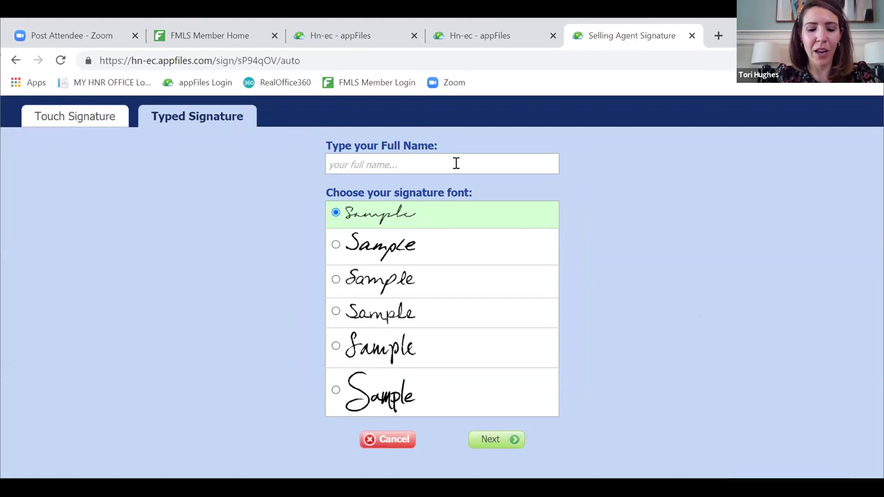
Type the agent's full name in the fifth script font, accept it, and apply it
click(456, 163)
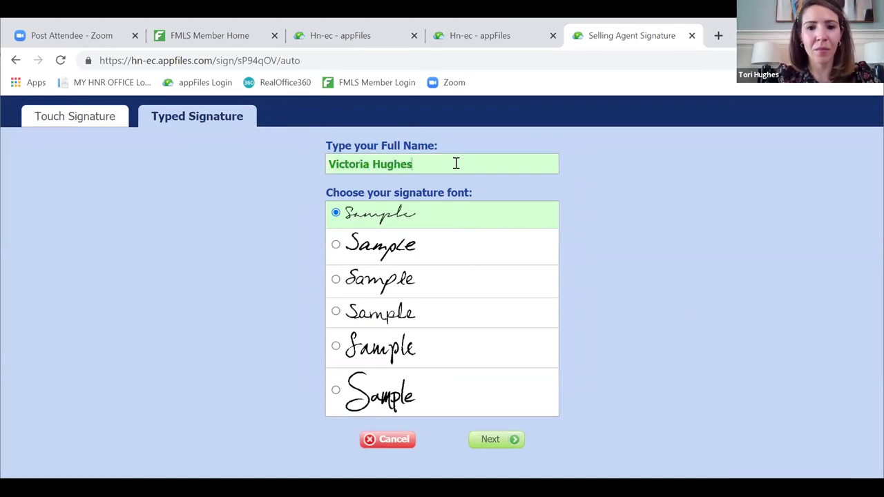
click(422, 350)
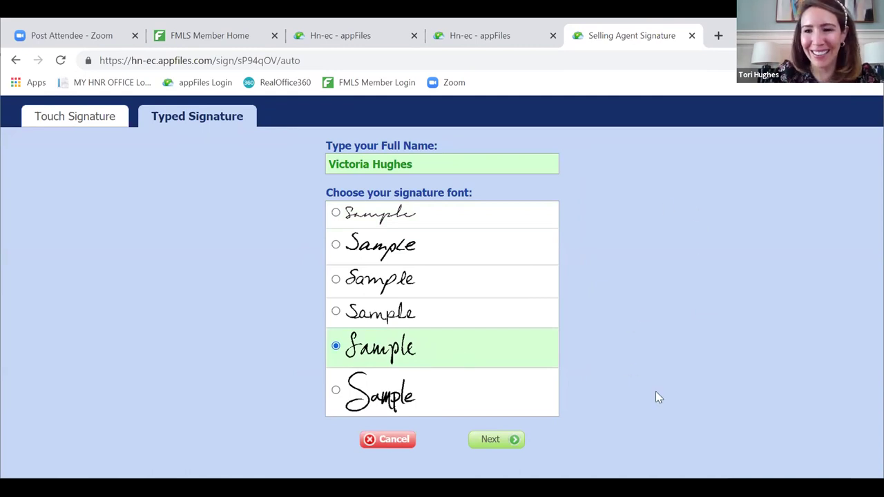
click(514, 444)
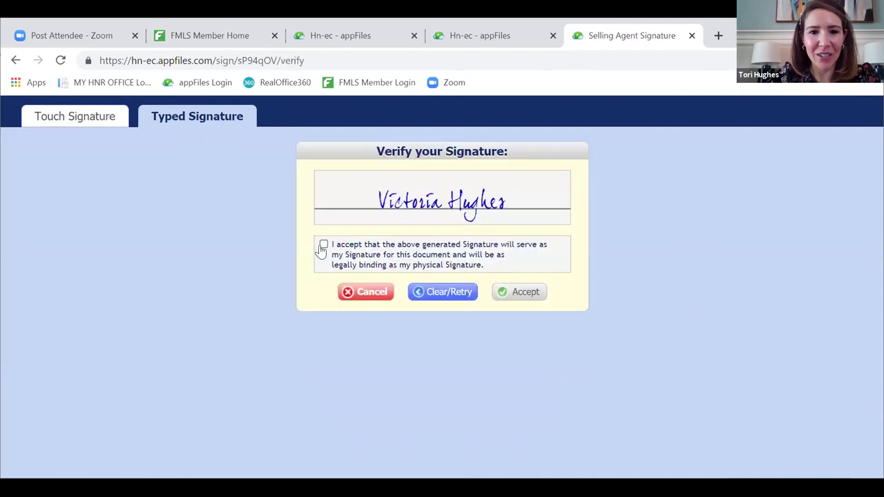
click(323, 245)
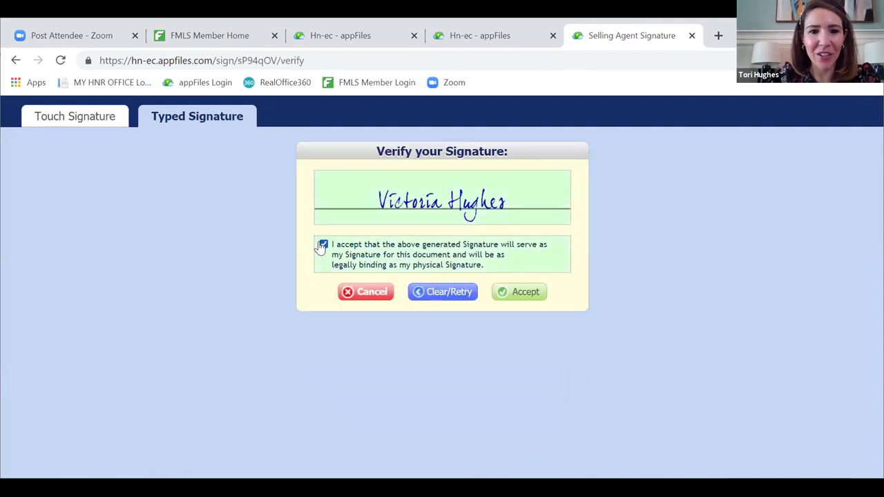
click(529, 298)
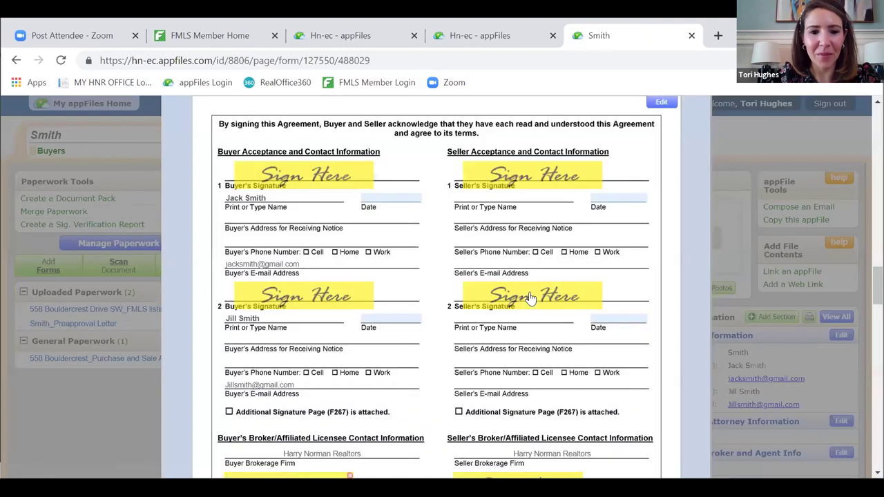
scroll(428, 307, down, 5)
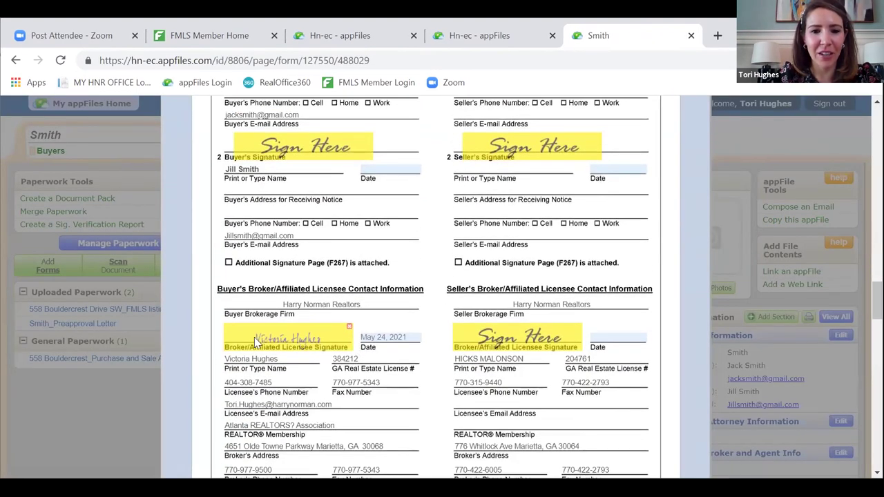
scroll(406, 243, up, 10)
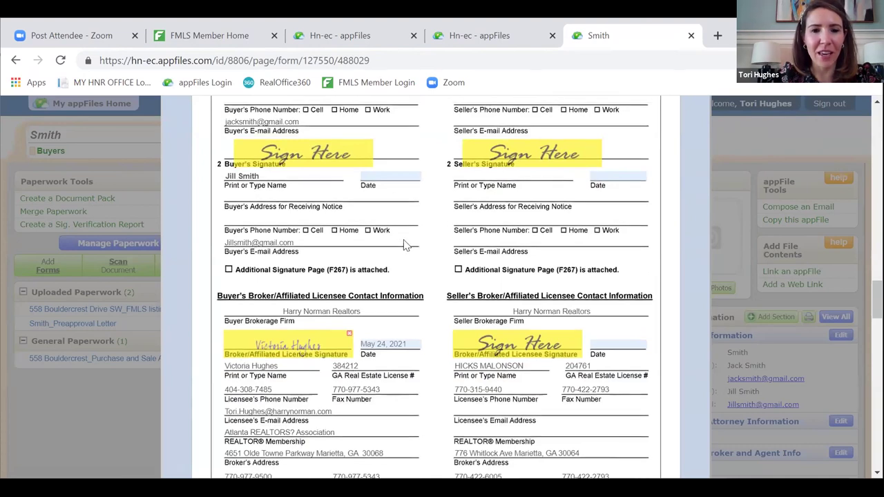
scroll(404, 239, up, 15)
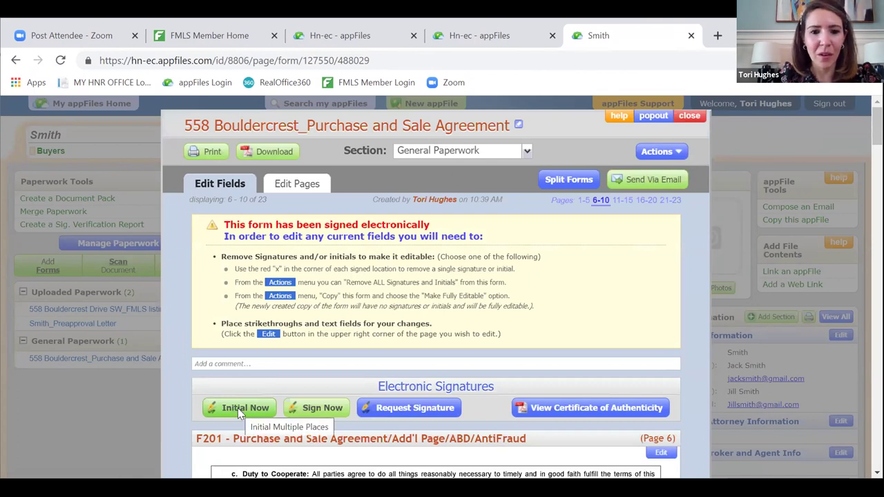
Initial the Selling Agent Initials field with the agent's typed initials in the fifth script font
click(237, 408)
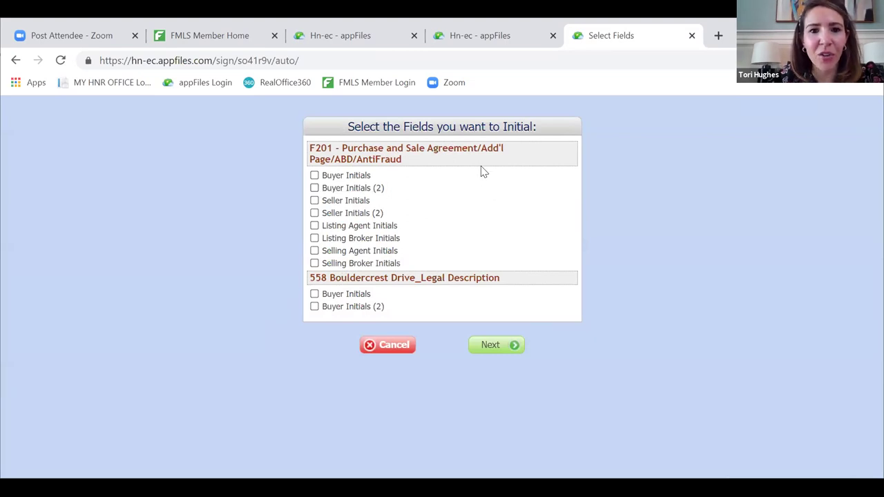
click(315, 250)
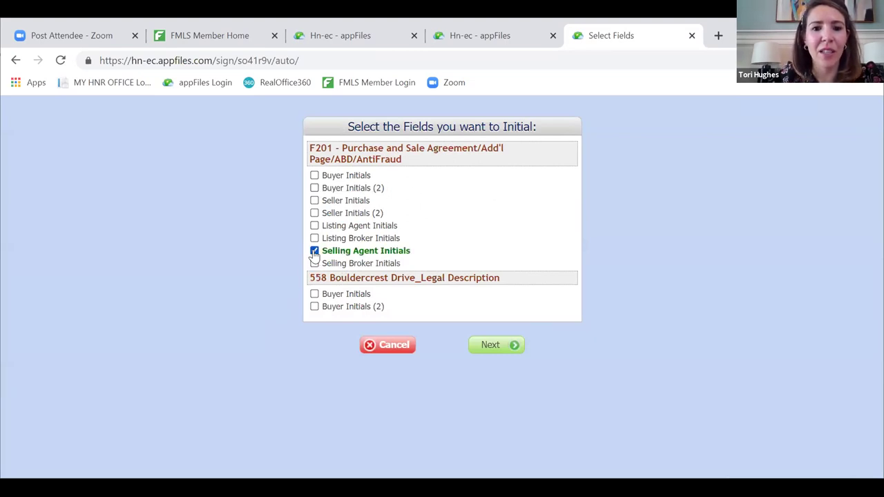
click(491, 347)
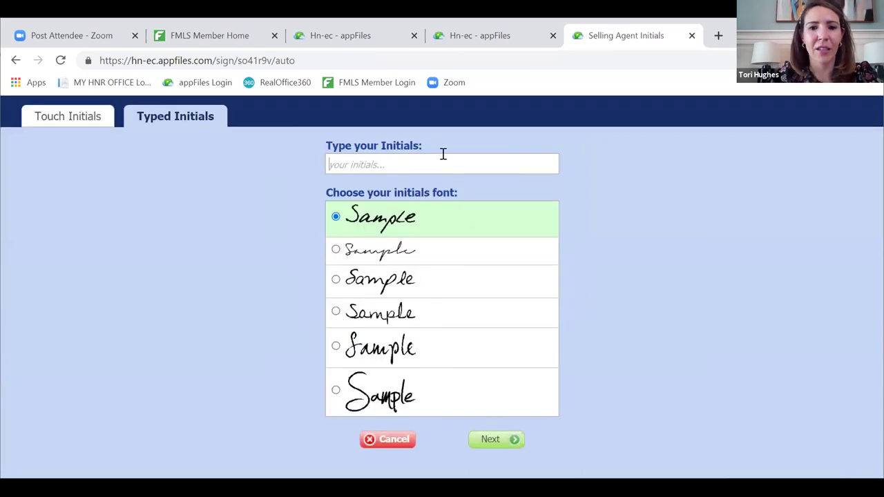
text(VH)
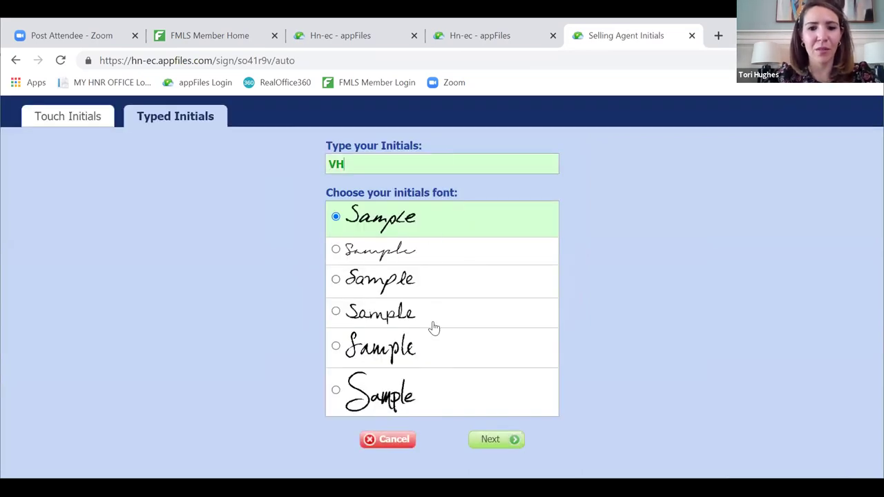
click(433, 361)
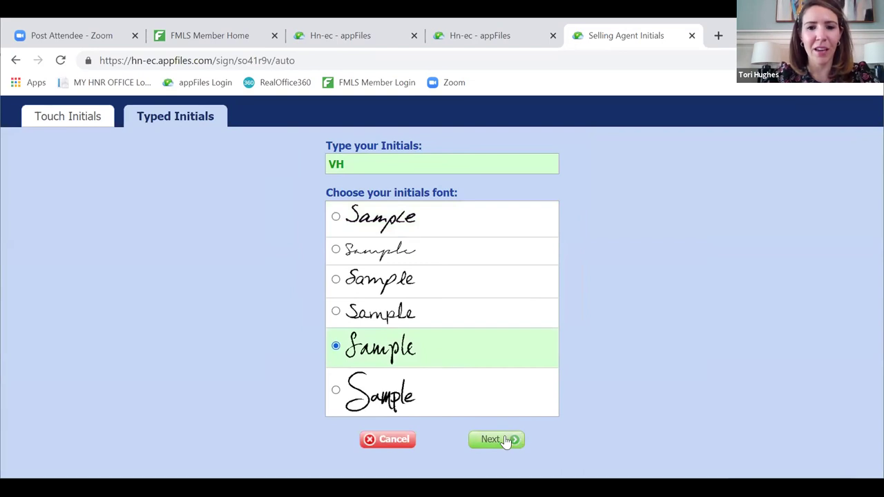
click(506, 441)
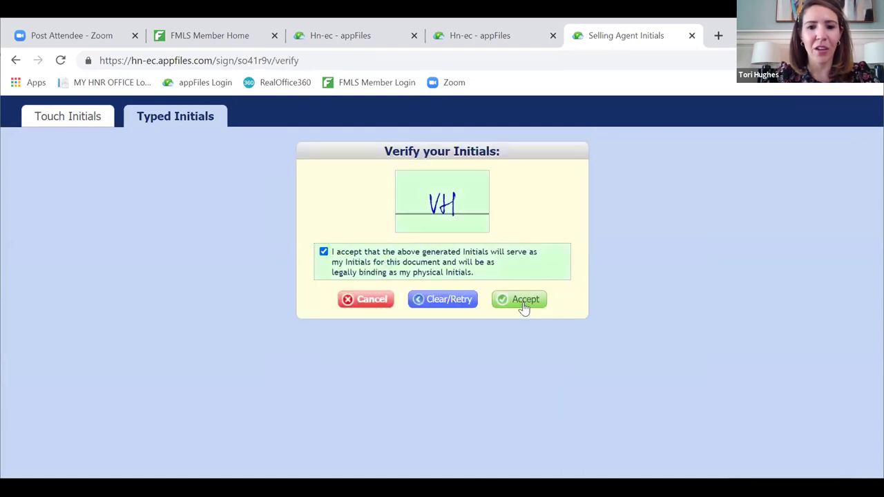
click(522, 303)
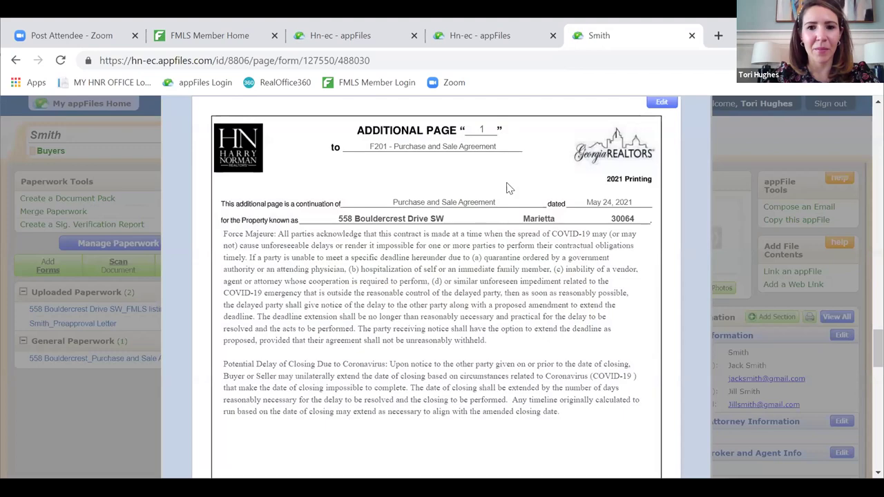
scroll(507, 184, up, 7)
scroll(507, 183, up, 15)
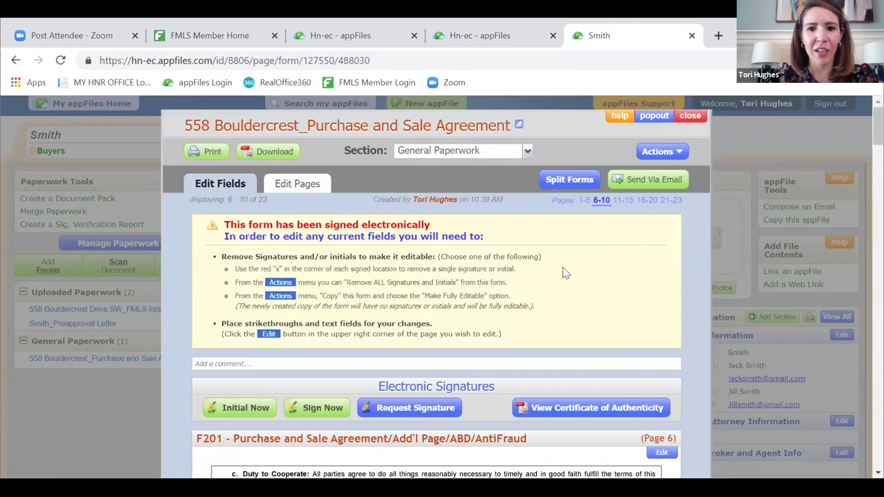
Switch the signed form to pages 1–5, review them, and open the Actions dropdown
click(583, 200)
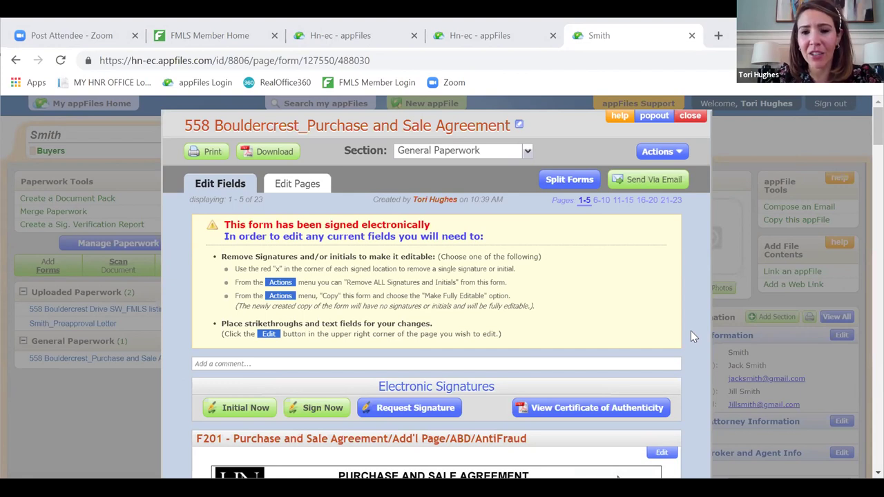
scroll(690, 331, down, 1)
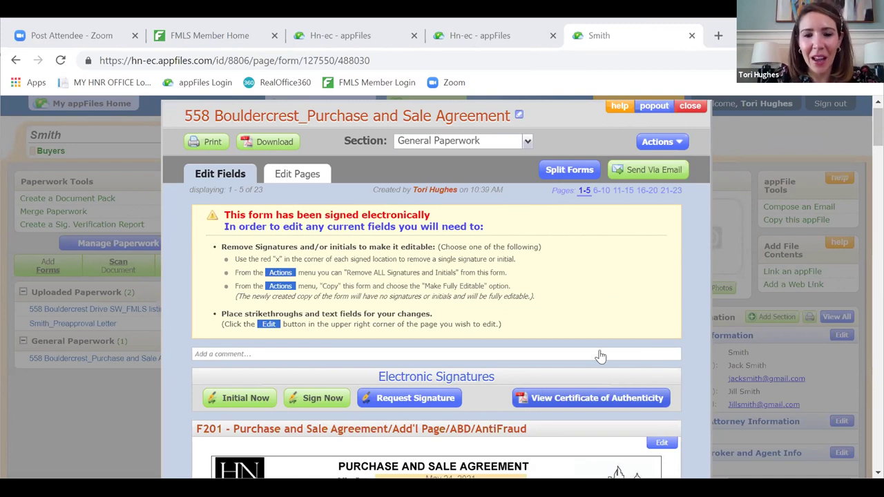
scroll(610, 300, up, 1)
scroll(610, 300, down, 1)
scroll(610, 301, down, 2)
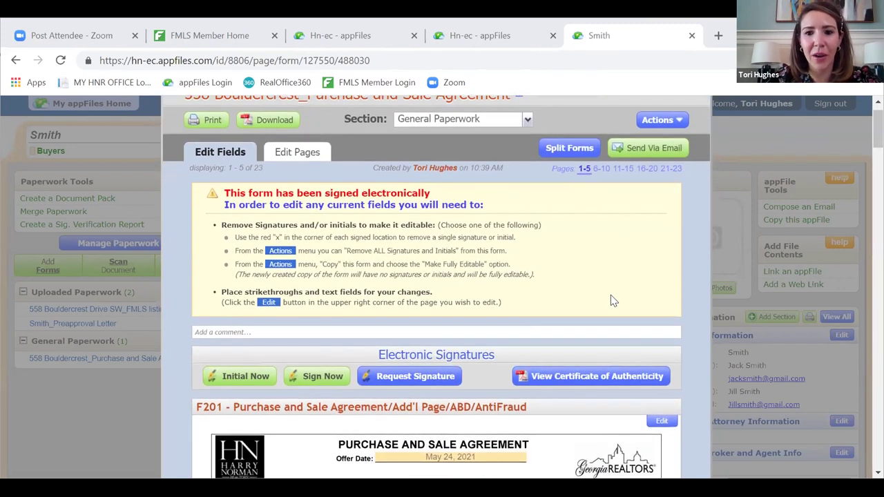
scroll(610, 301, down, 3)
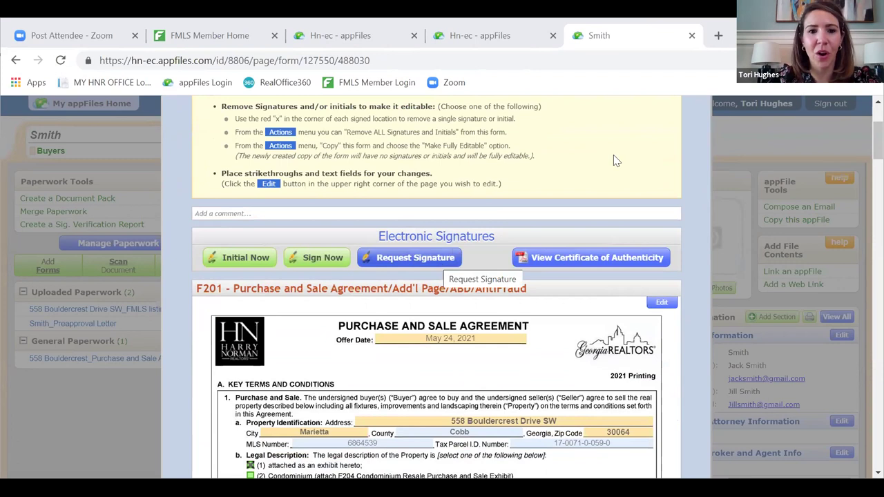
scroll(613, 155, up, 3)
scroll(613, 155, up, 1)
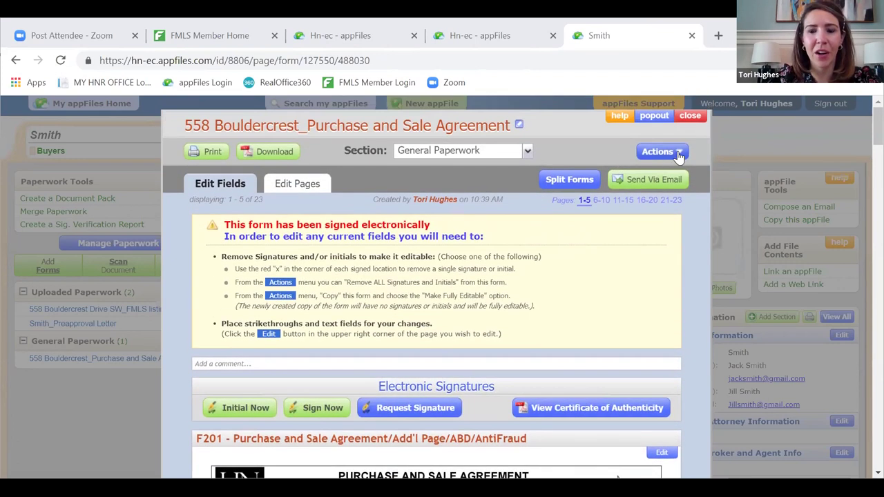
click(659, 152)
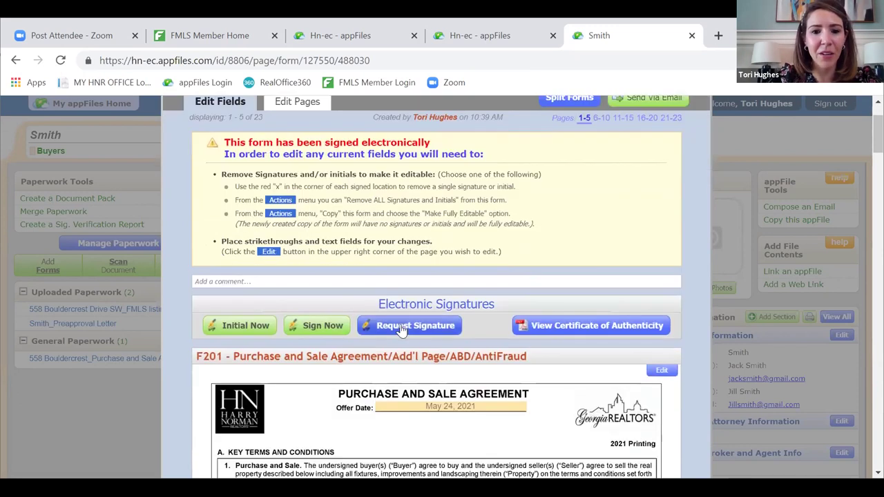
Start a new signature request and enter the buyer's full name as signer
click(400, 326)
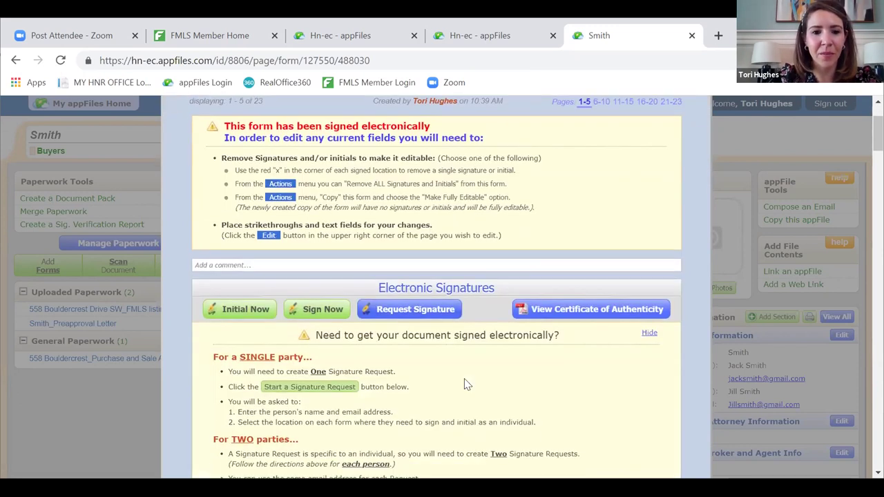
scroll(464, 380, down, 3)
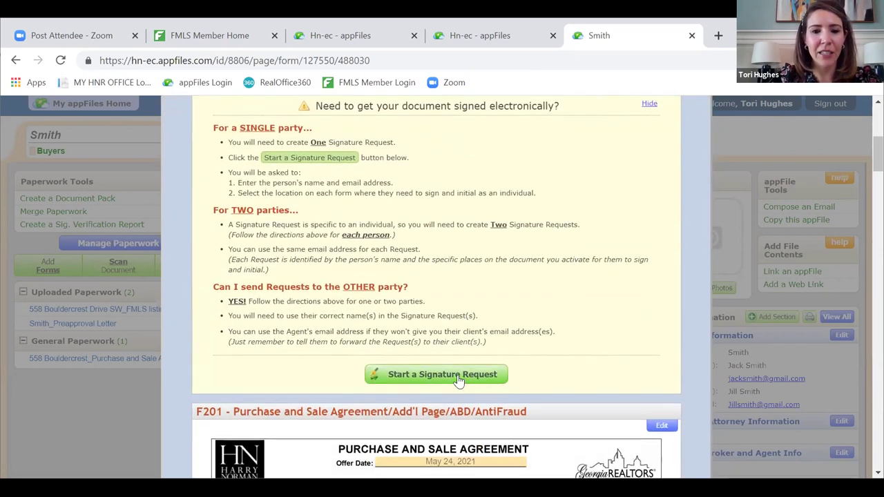
click(458, 379)
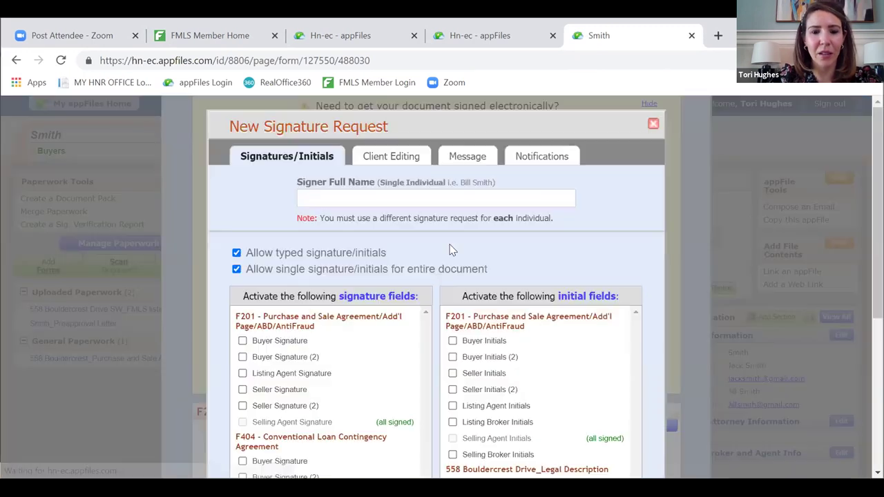
text(Jack Smith)
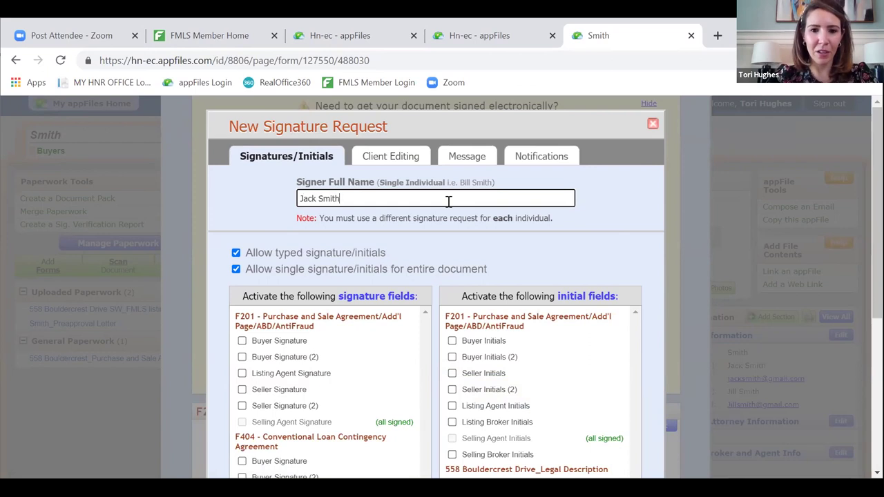
click(466, 238)
Activate the Buyer Signature and Buyer Initials fields for the request
scroll(467, 242, down, 2)
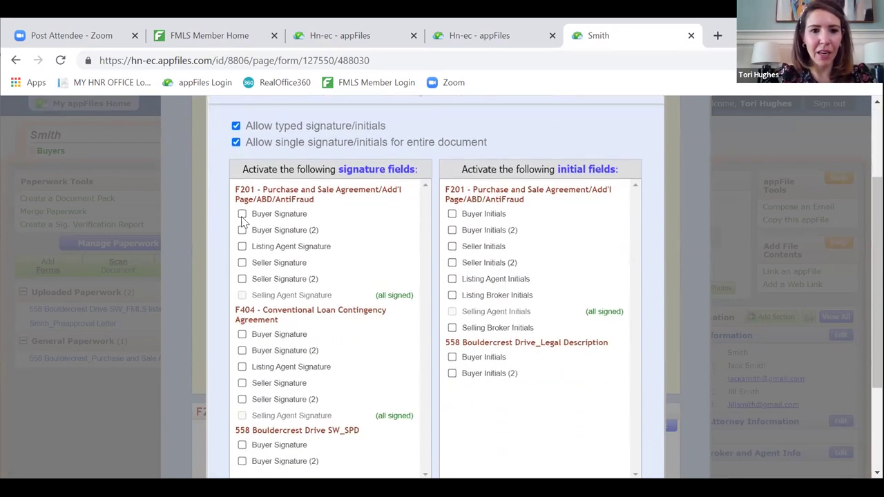
click(241, 214)
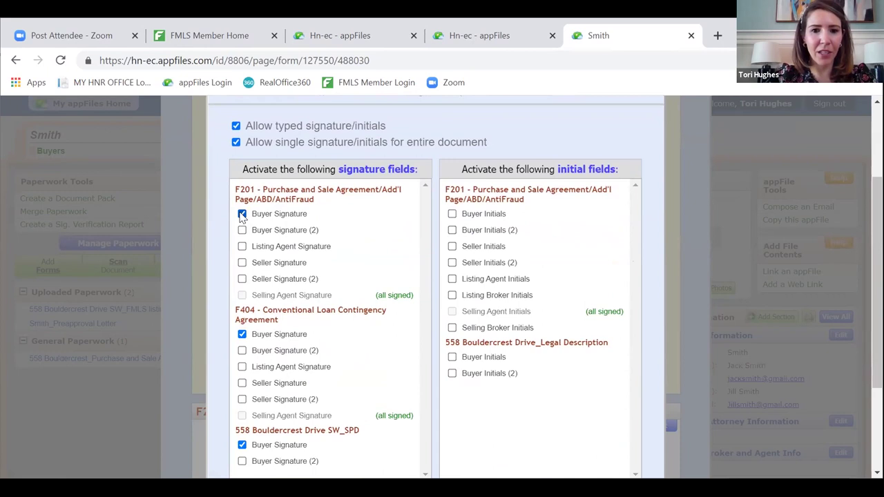
scroll(306, 410, down, 1)
scroll(308, 411, down, 1)
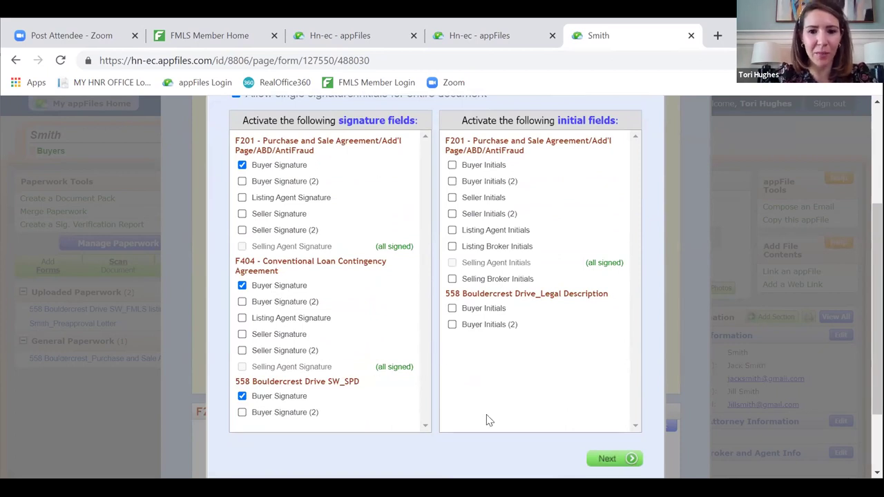
click(452, 166)
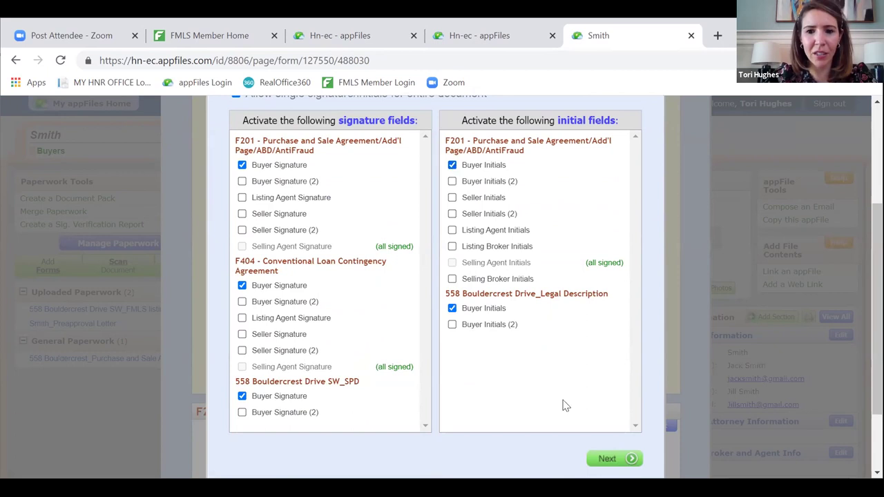
Pass through Client Editing with no fields made editable and move to the email message
click(607, 460)
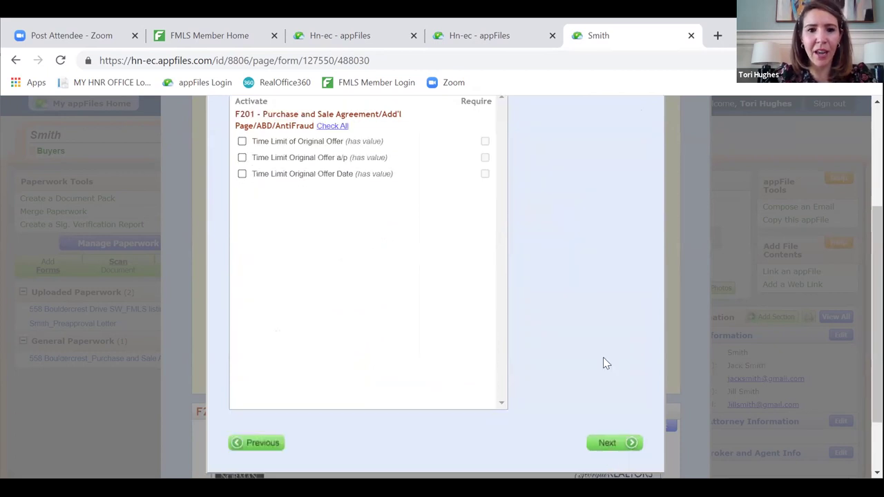
scroll(588, 239, up, 2)
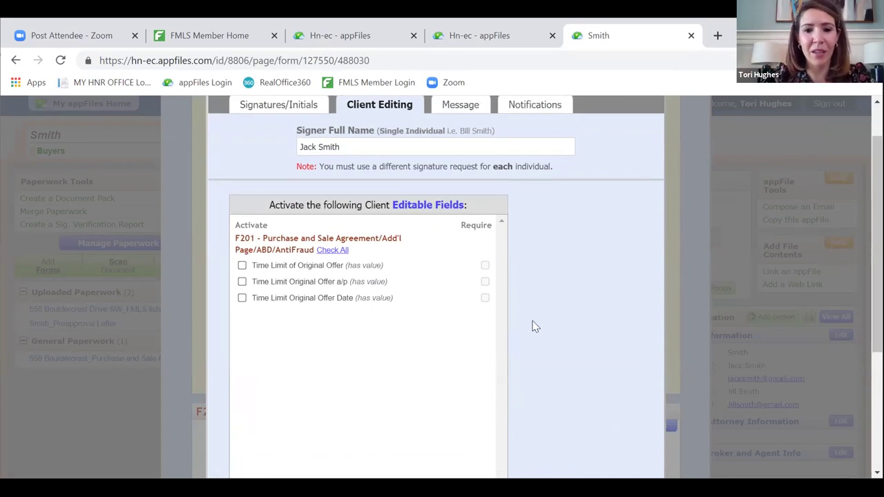
scroll(531, 326, down, 2)
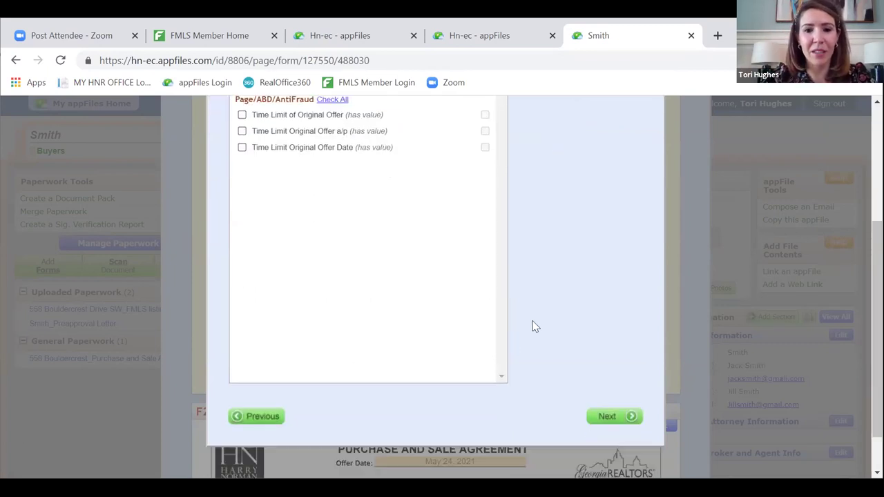
click(618, 413)
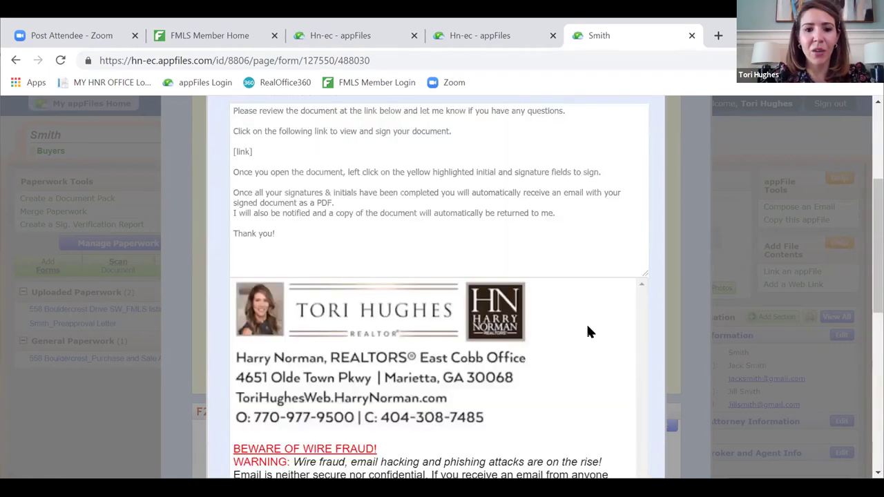
Add the line 'Check terms of agreement:' above the default message and open the To list
scroll(587, 327, up, 1)
scroll(588, 326, up, 1)
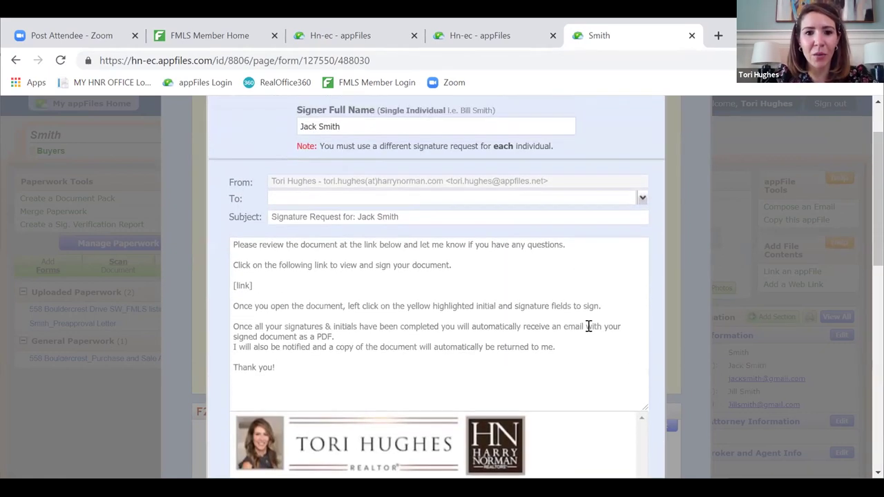
scroll(589, 325, down, 1)
scroll(588, 326, down, 2)
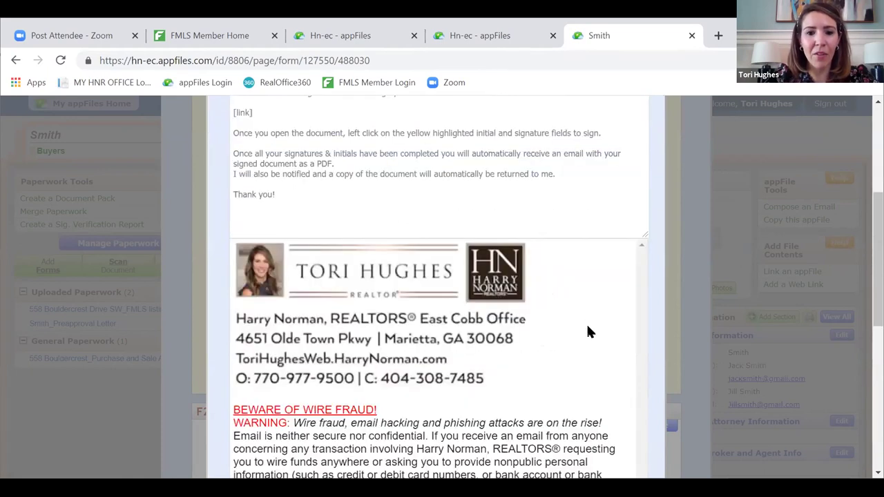
scroll(529, 306, down, 1)
scroll(529, 306, down, 3)
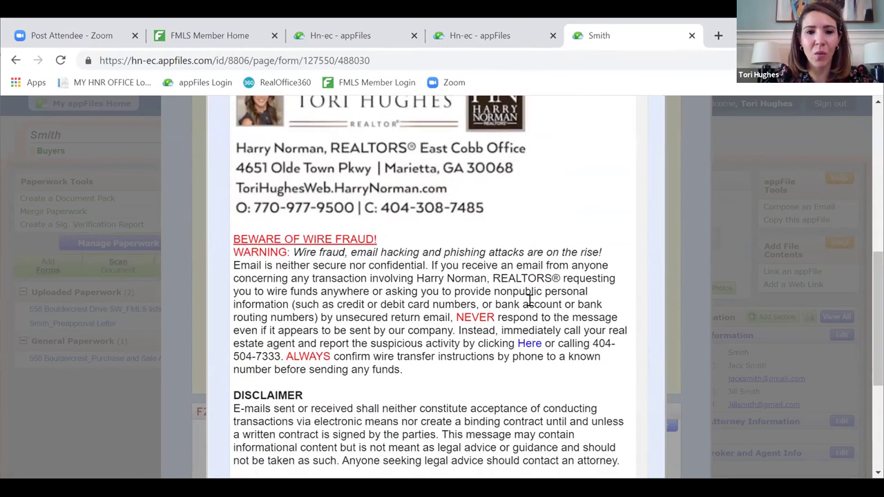
scroll(528, 299, up, 2)
scroll(529, 304, up, 4)
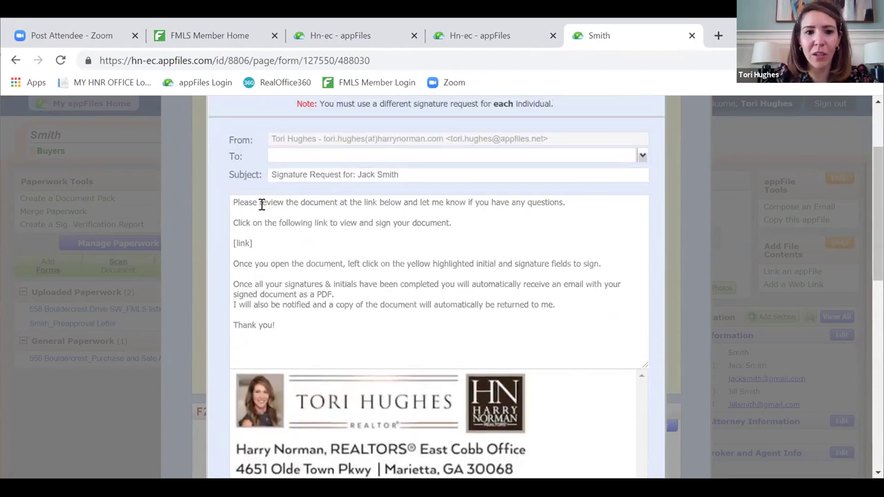
click(232, 203)
key(Return)
key(Return)
key(Return)
key(Return)
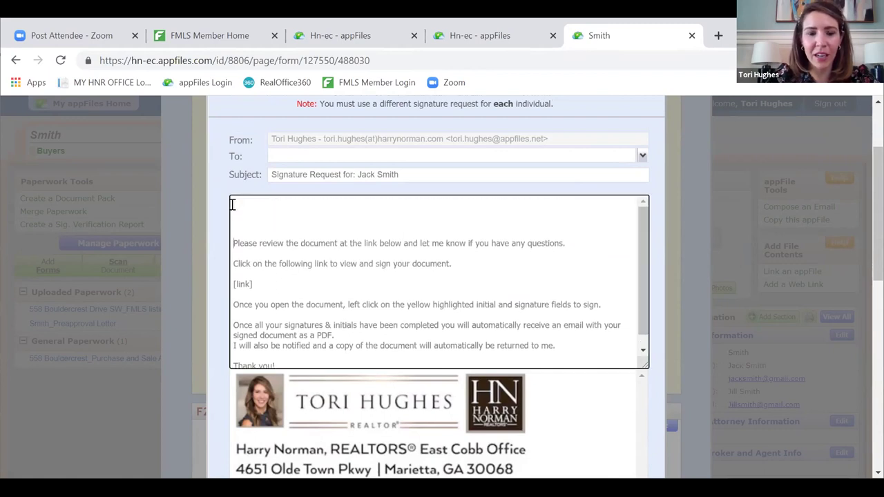
click(232, 204)
text(Check )
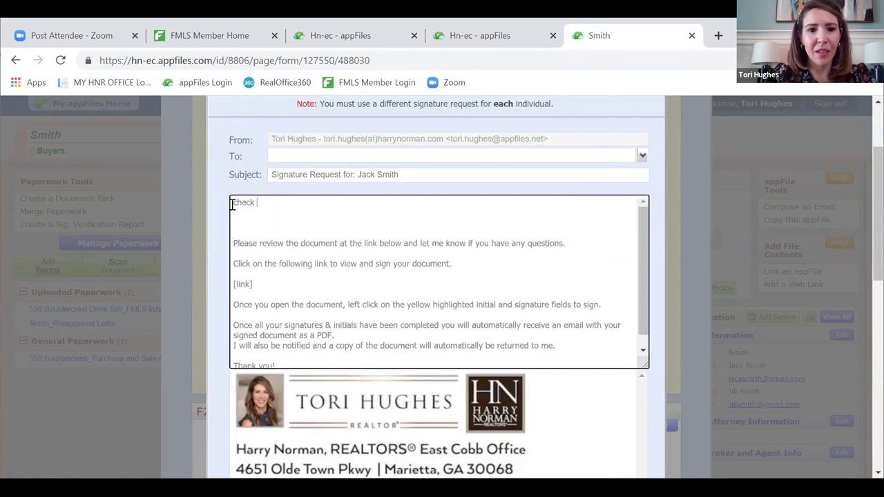
text(terms of ag)
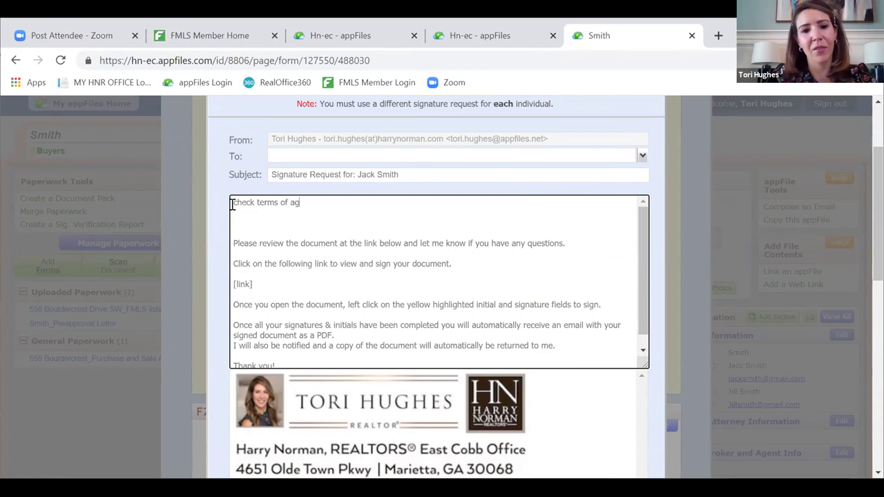
text(reement:)
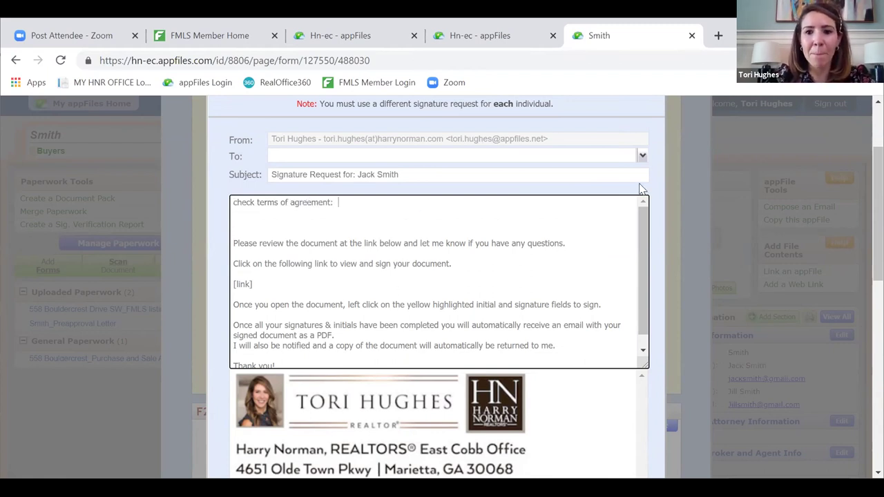
click(642, 157)
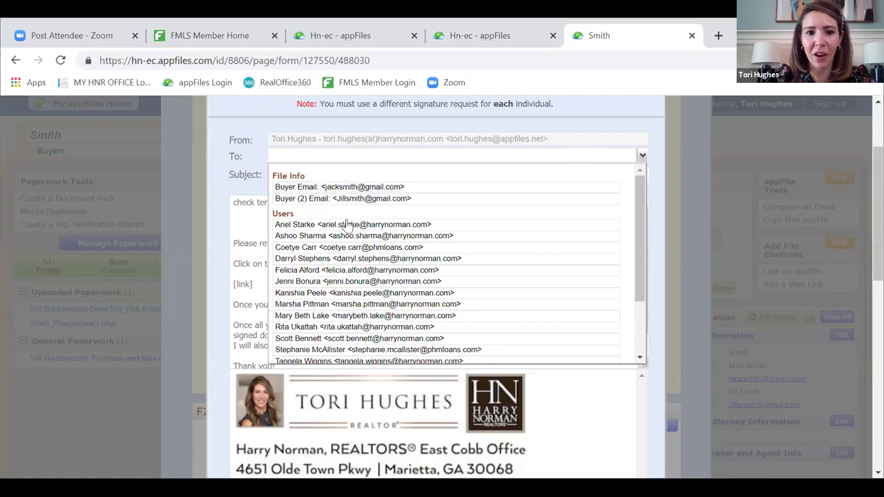
Address the signature request to Buyer Email
click(350, 185)
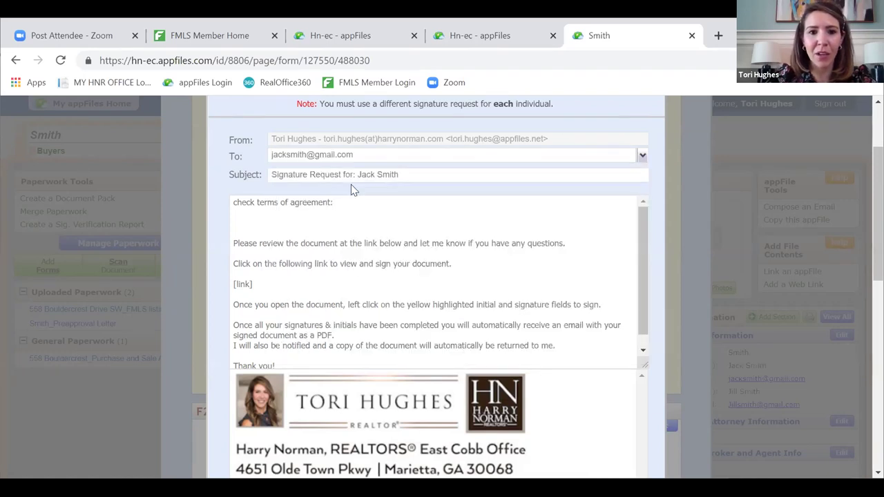
scroll(545, 225, down, 1)
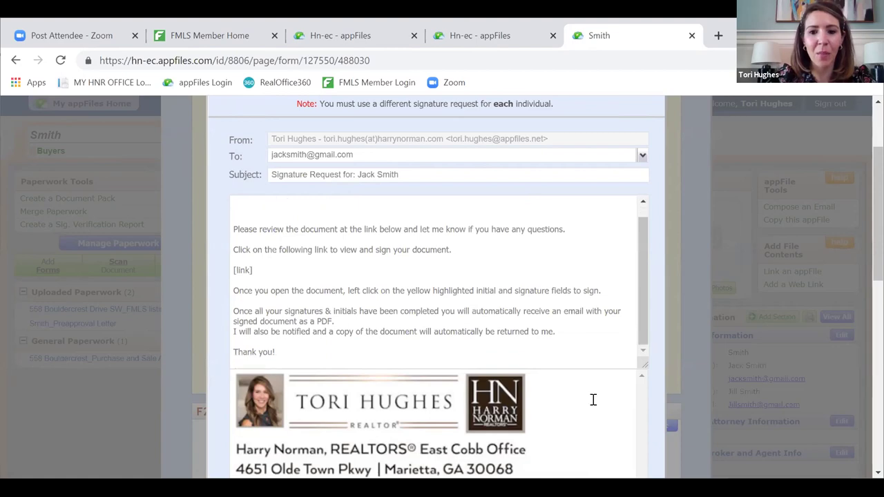
scroll(606, 442, down, 8)
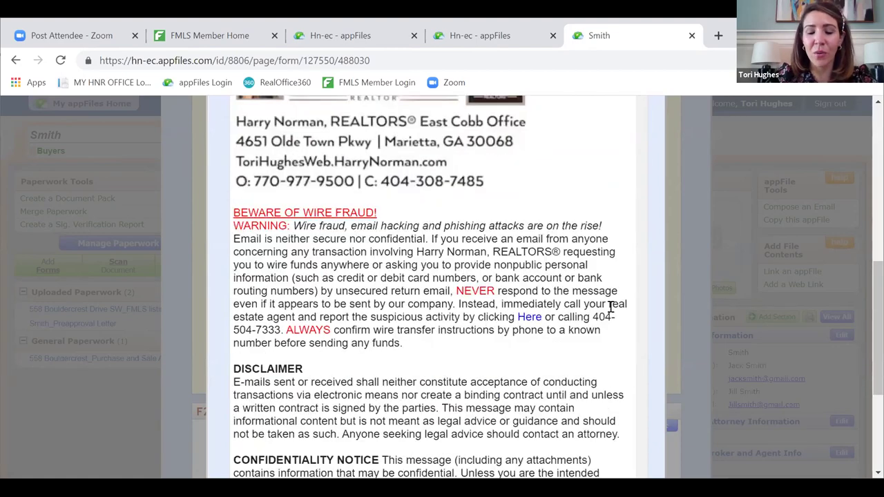
scroll(611, 306, up, 8)
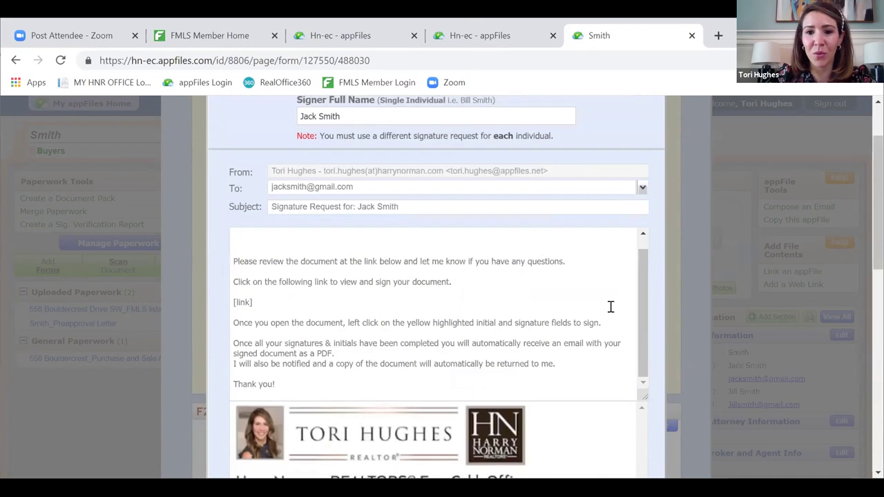
scroll(622, 138, up, 2)
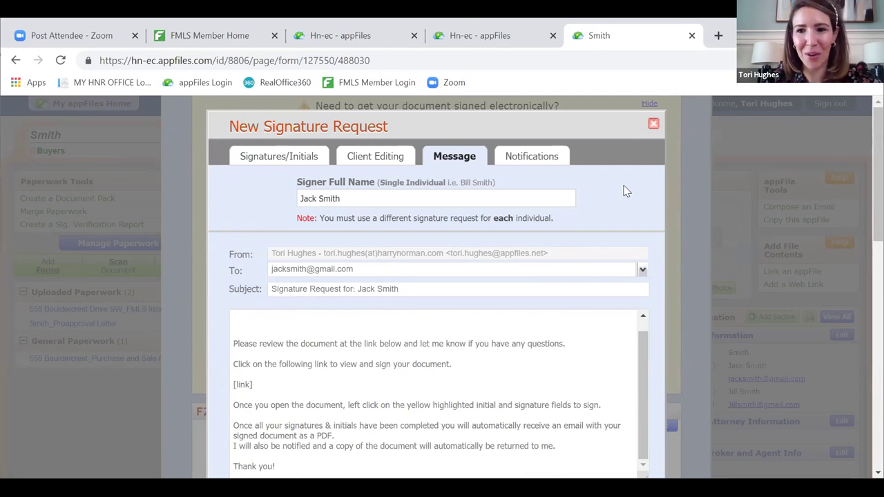
scroll(632, 189, down, 5)
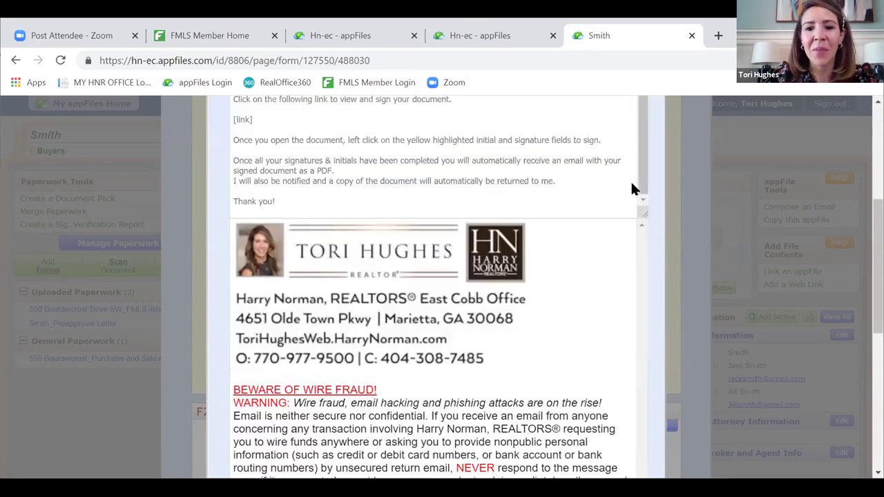
Delete the wire-fraud and disclaimer footer text, then close the New Signature Request window
click(584, 272)
key(ctrl+shift+End)
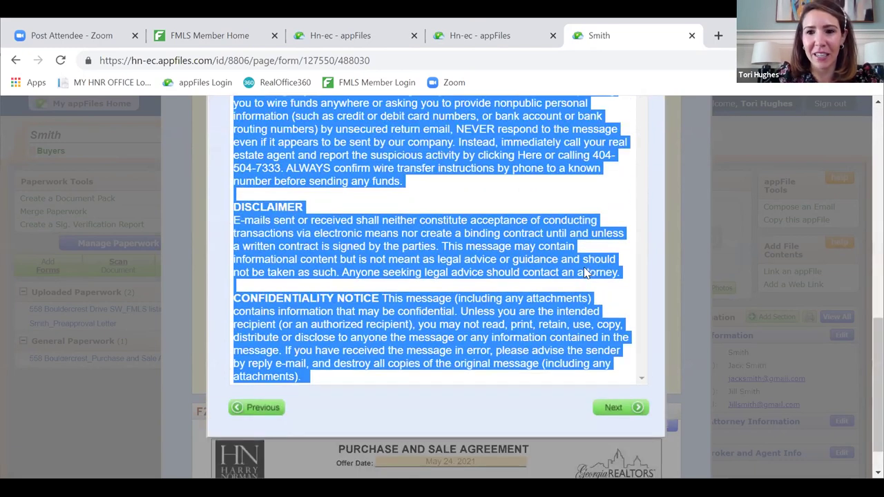
key(Delete)
click(654, 126)
scroll(625, 210, up, 3)
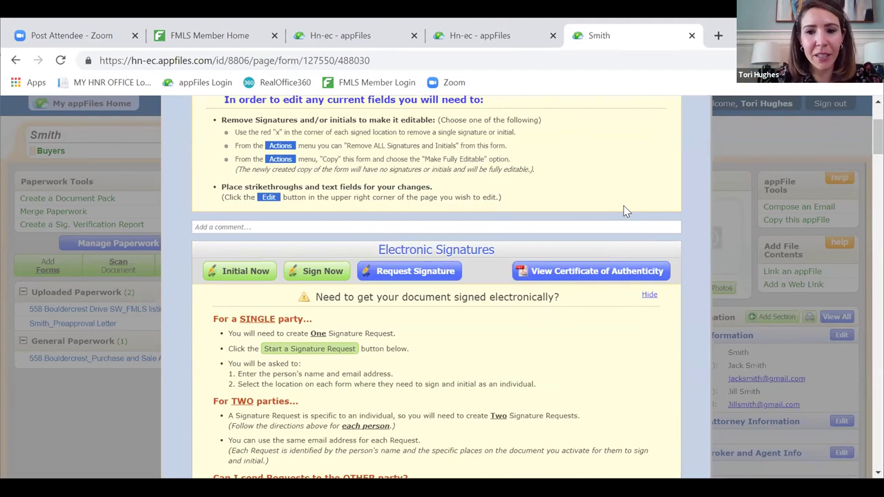
scroll(625, 211, up, 2)
Close the Purchase and Sale Agreement popup and return to the buyers' appFile page
click(691, 116)
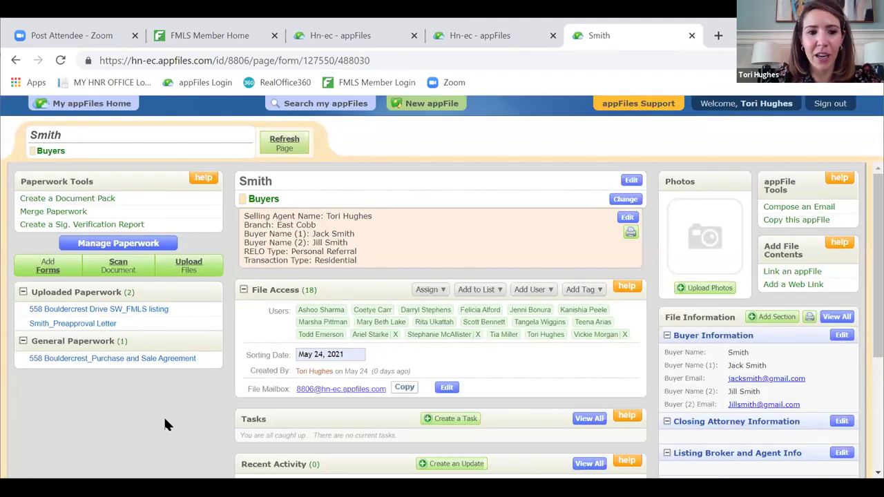
scroll(166, 424, down, 1)
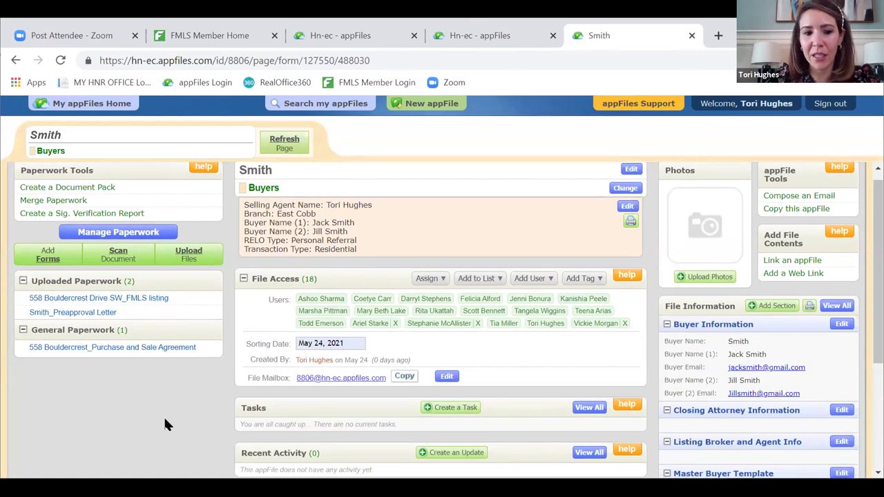
scroll(166, 424, down, 1)
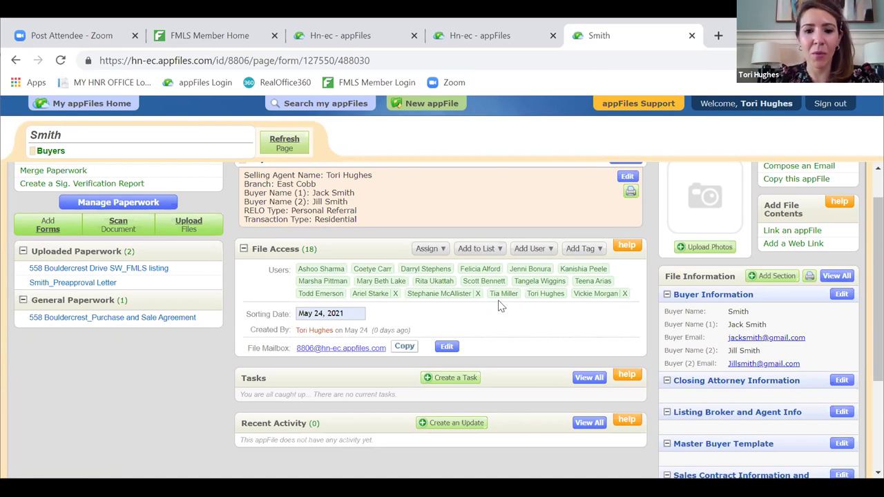
Reopen the Purchase and Sale Agreement and choose Send Via Email > Send via Email (pdf)
right_click(146, 318)
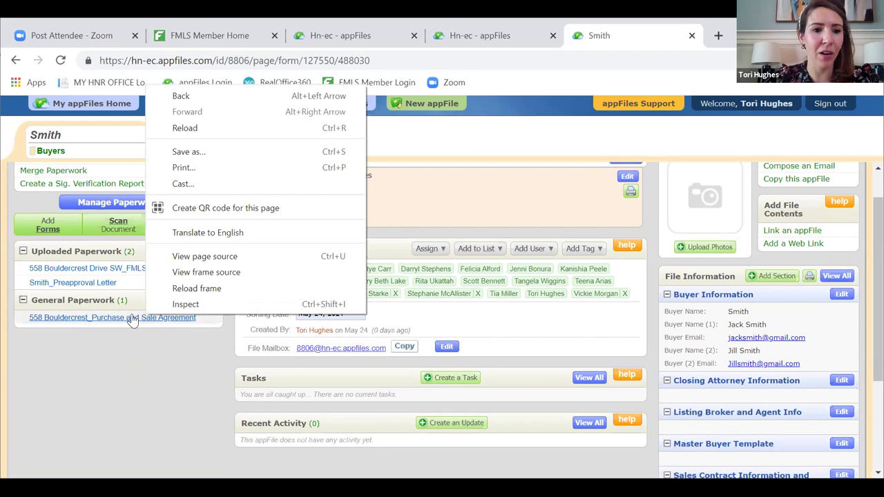
click(132, 318)
click(131, 318)
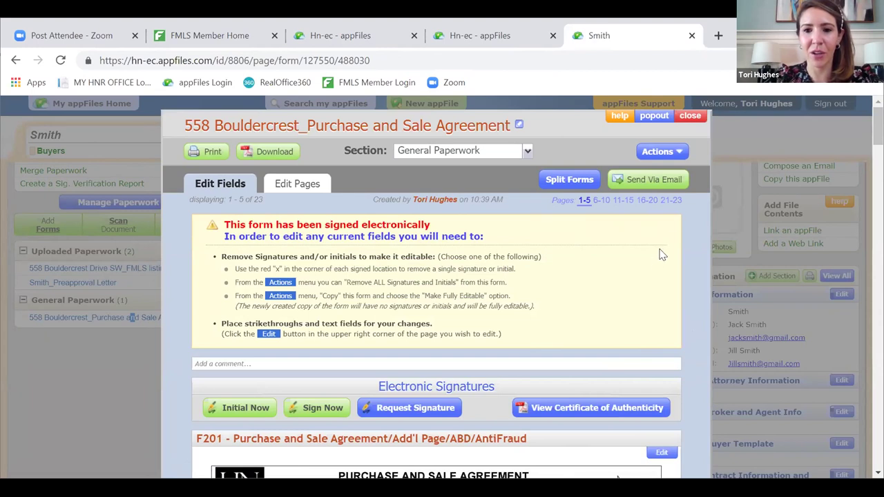
click(659, 181)
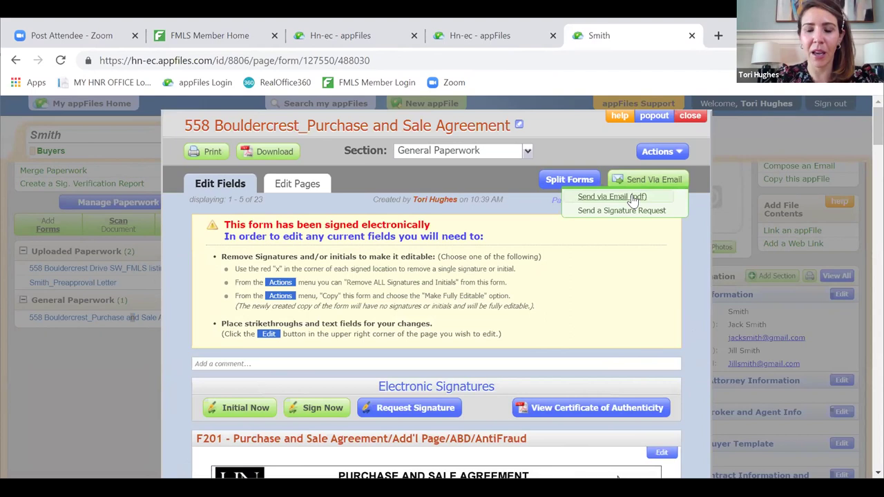
click(634, 197)
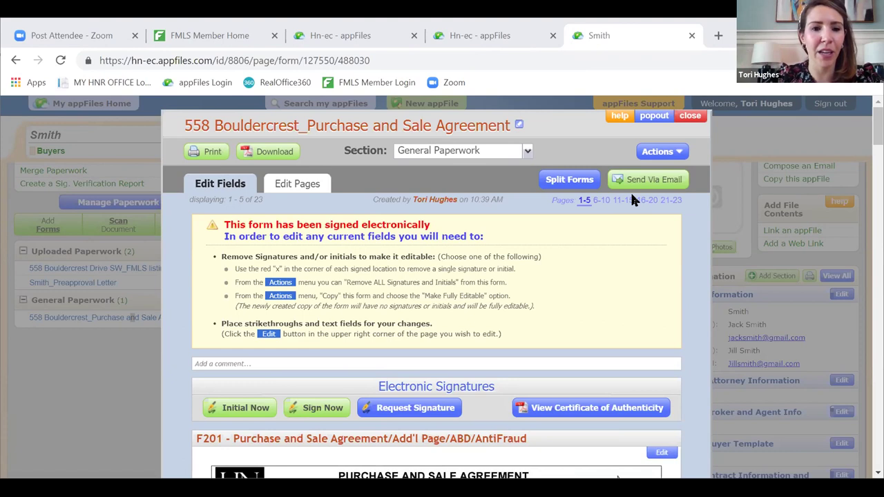
Switch from the browser to the 'FINALLY, it is time to submit the offer' slide
key(shift+F10)
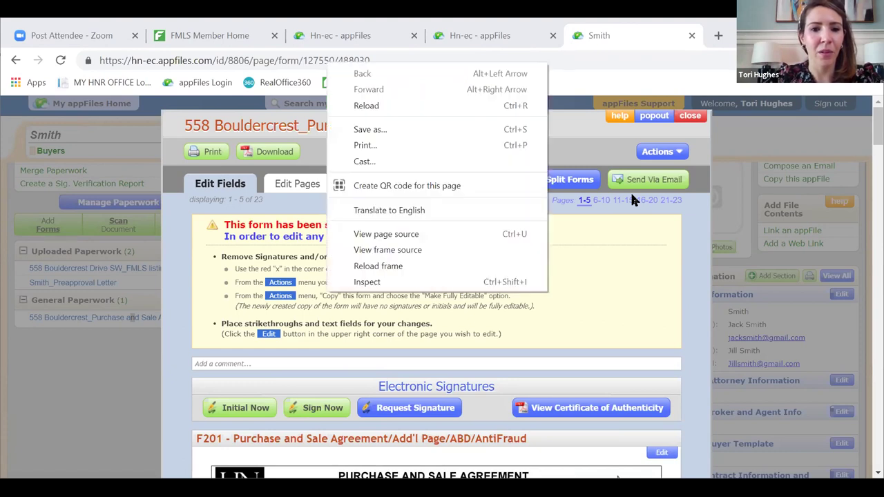
key(Escape)
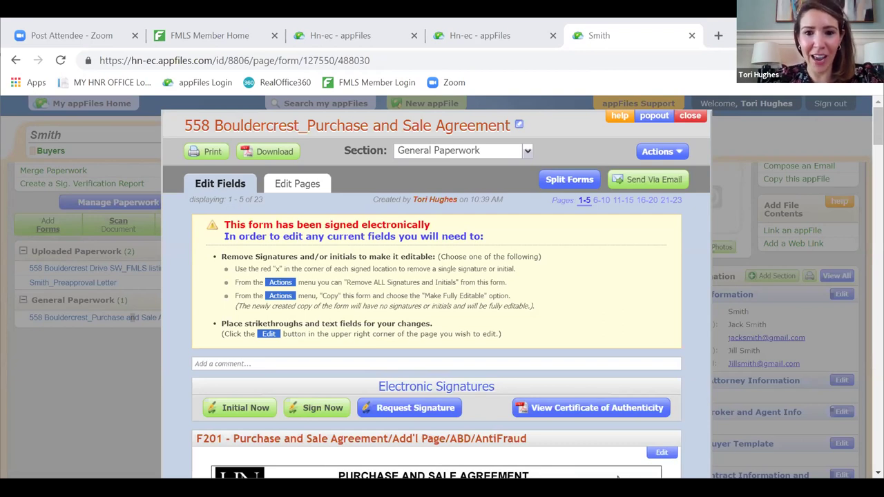
key(alt+Tab)
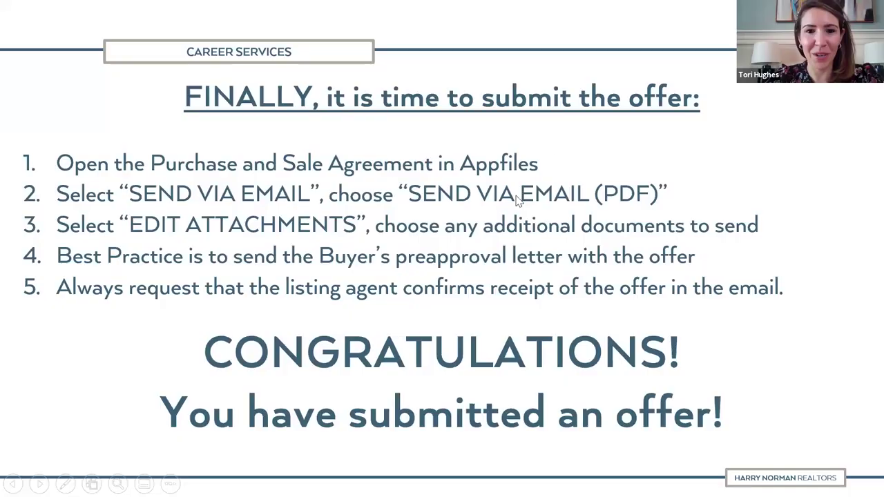